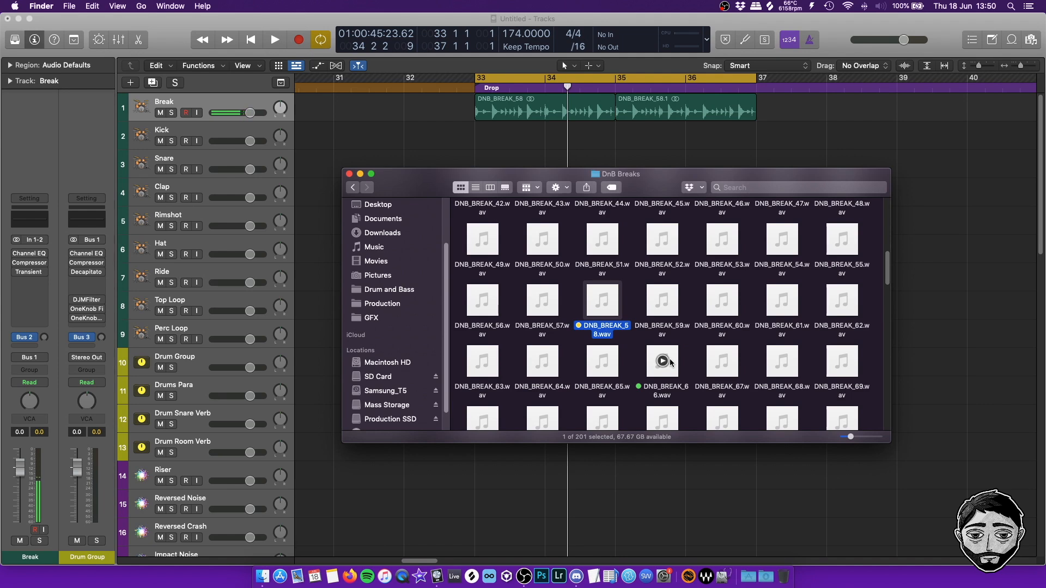
Audition the layered Break tracks in solo one at a time, from DNB_BREAK_58 through DNB_BREAK_75.
left_click_drag(507, 165, 649, 165)
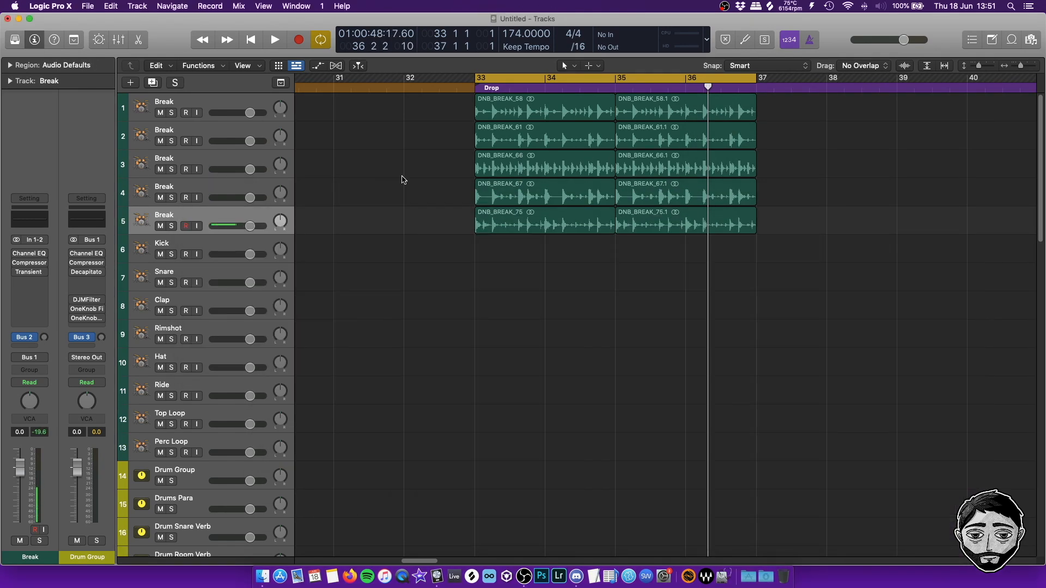
left_click(194, 102)
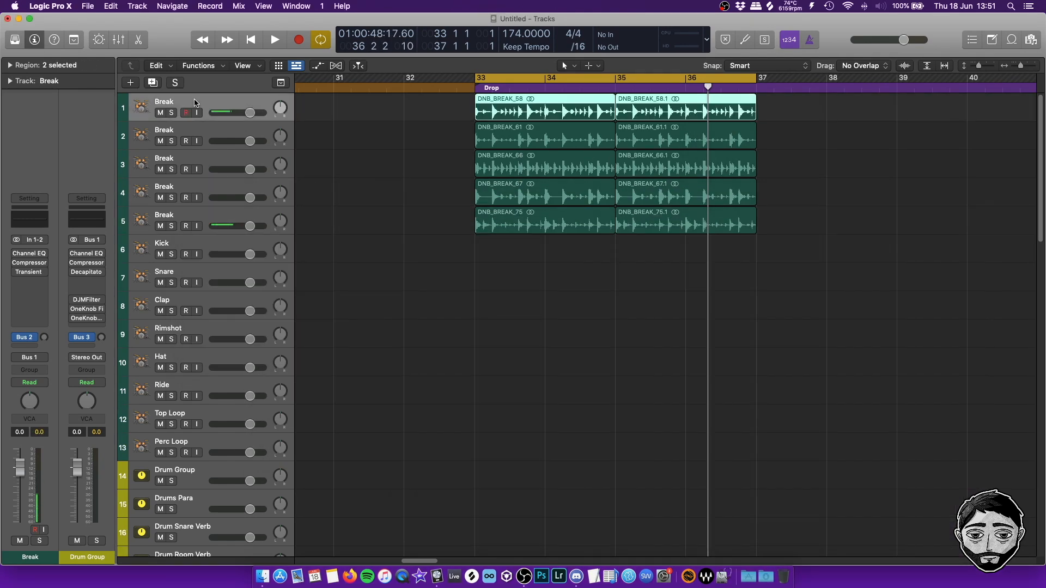
key("s")
key("space")
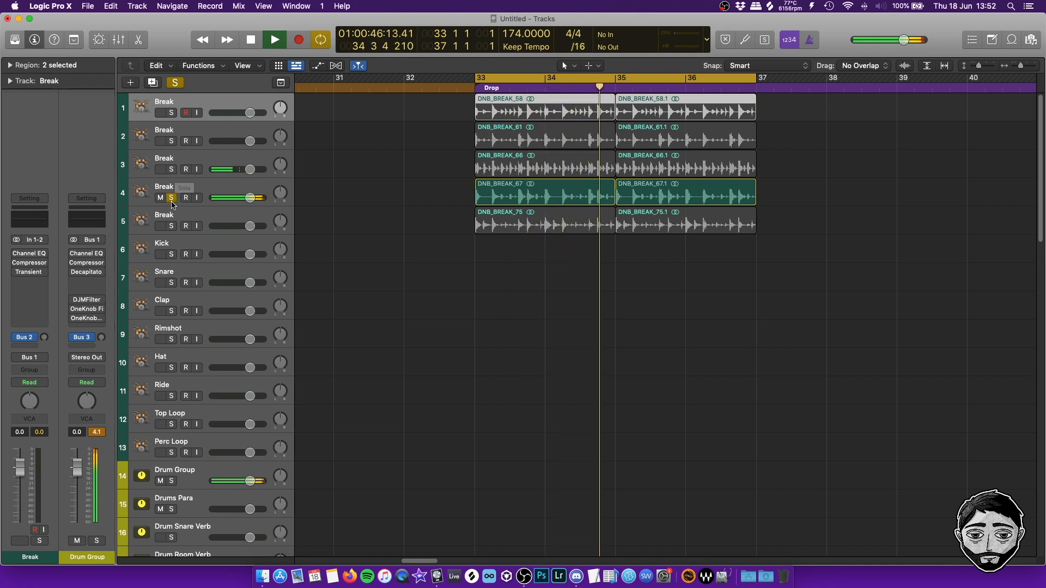
left_click(171, 226)
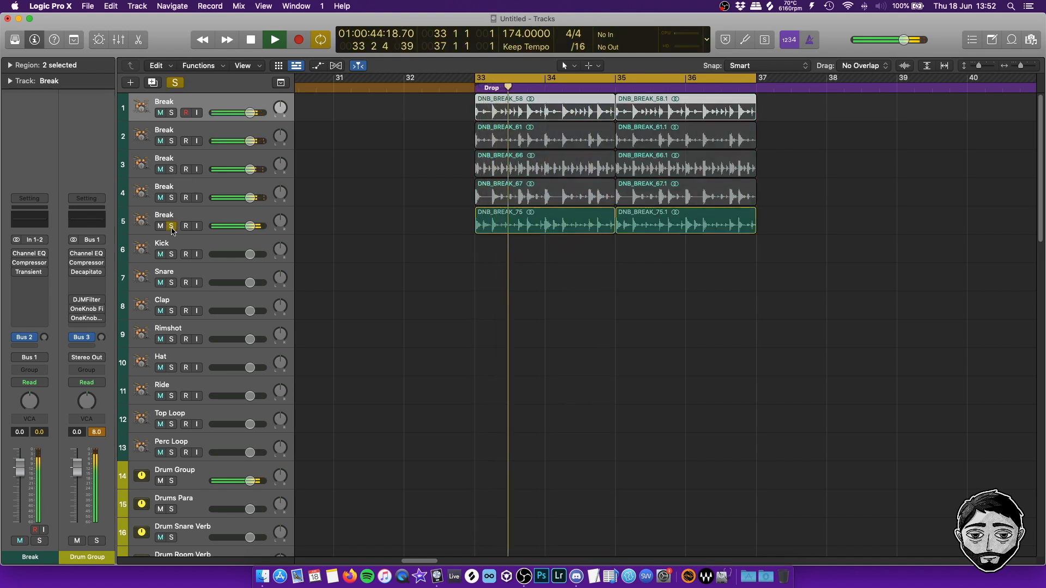
left_click(334, 257)
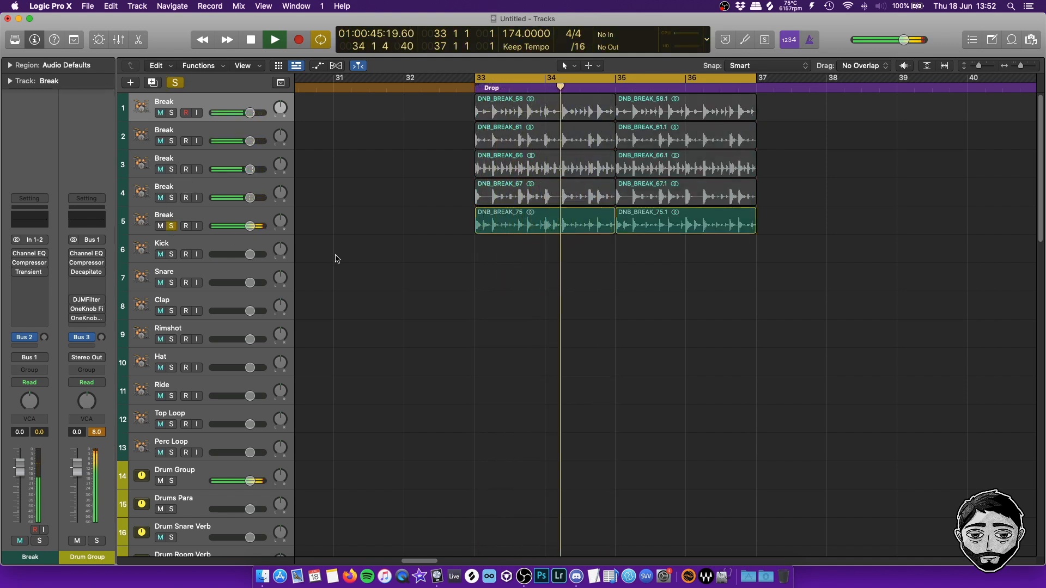
key("space")
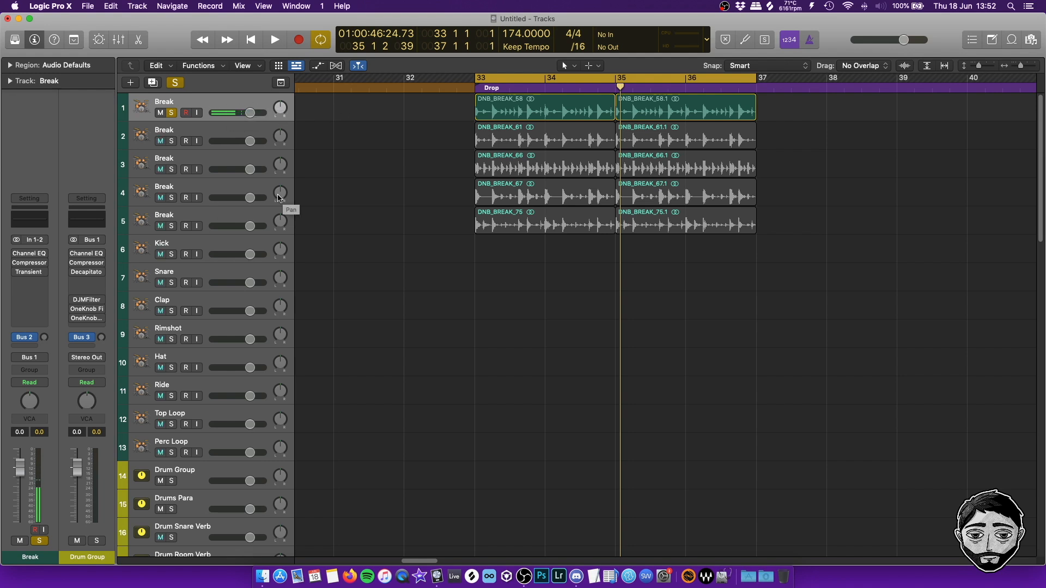
left_click(171, 113)
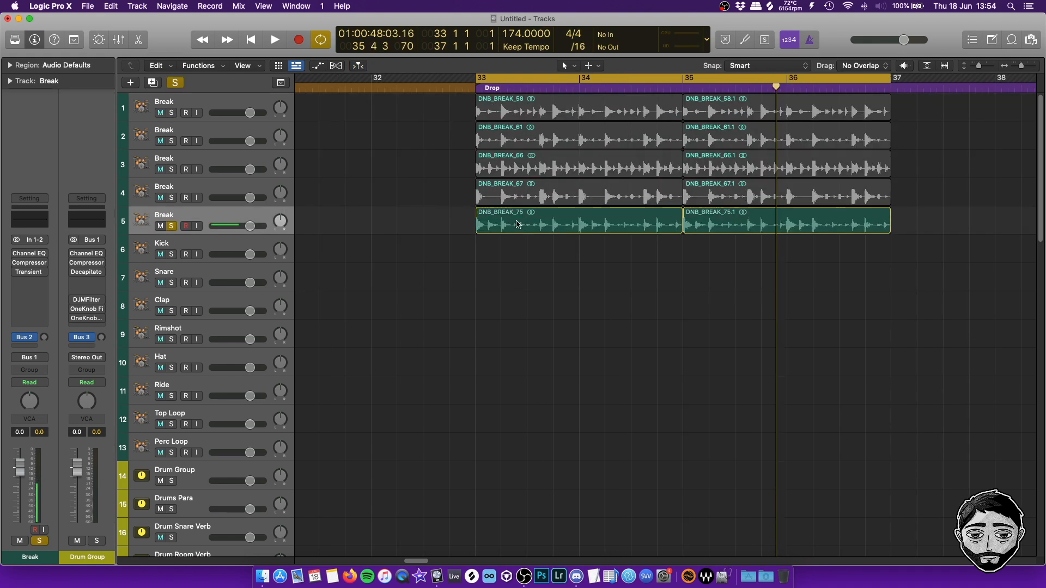
left_click(529, 228)
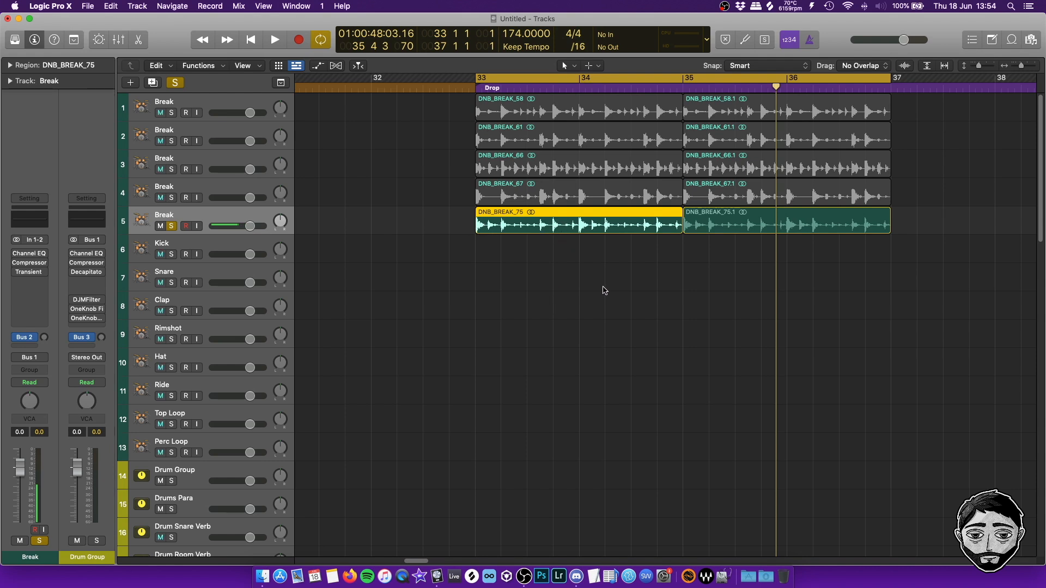
left_click(630, 263)
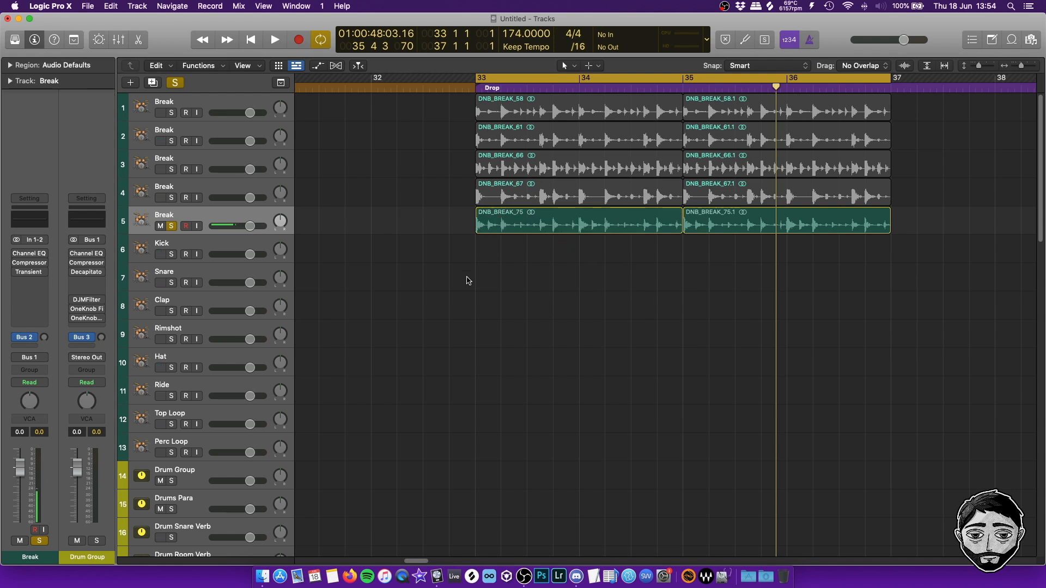
left_click(761, 224)
key("BackSpace")
left_click_drag(681, 230, 527, 230)
left_click_drag(501, 223, 697, 223)
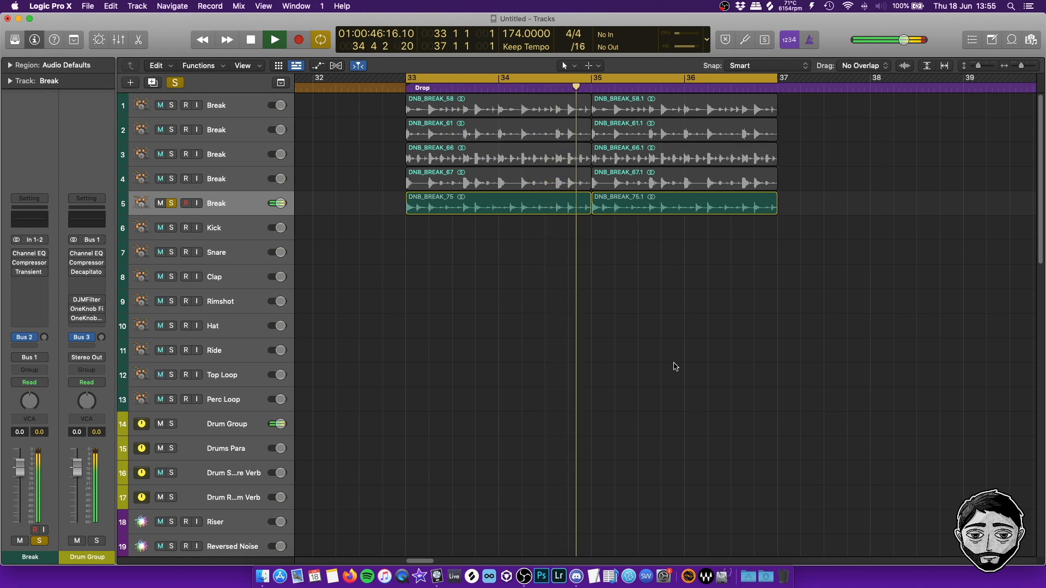
Stop playback, enlarge the track lanes and solo the Break track holding DNB_BREAK_61.
key("space")
key("super+Down")
key("super+Down")
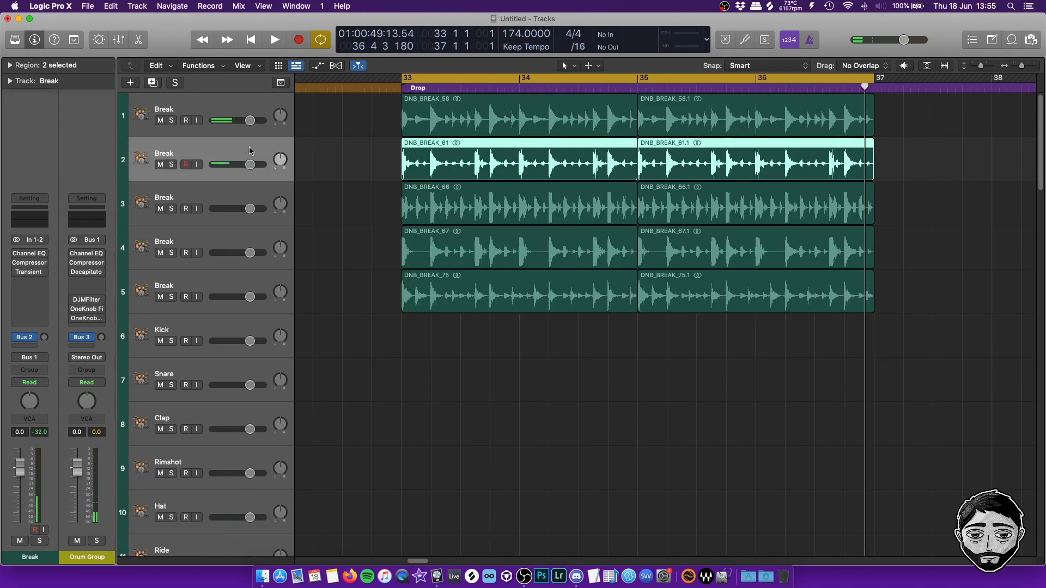
left_click(172, 164)
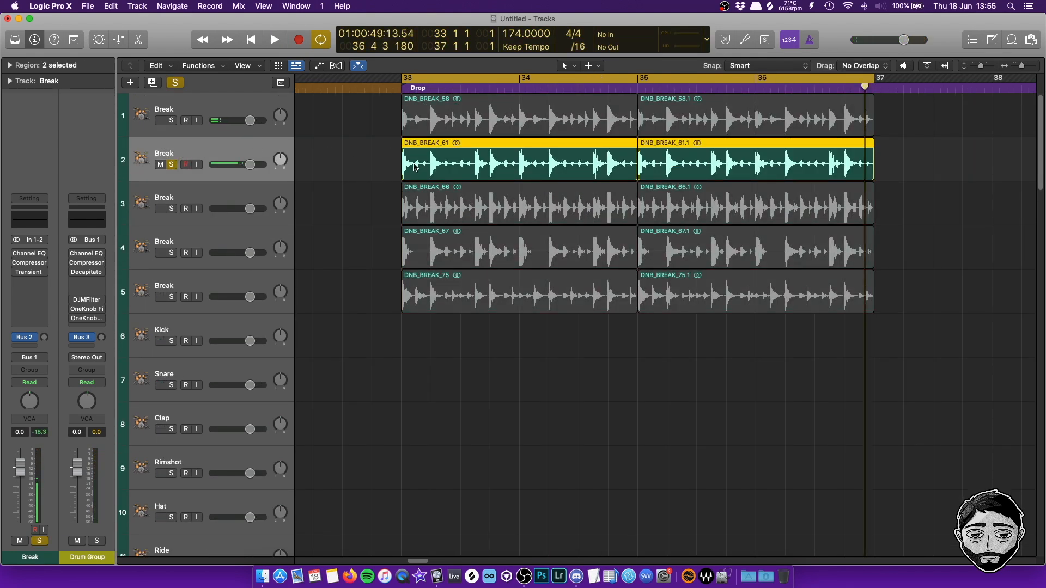
Apply a low cut at 1640 Hz with a 12 dB/Oct slope in the DNB_BREAK_61 track's Channel EQ.
left_click(31, 255)
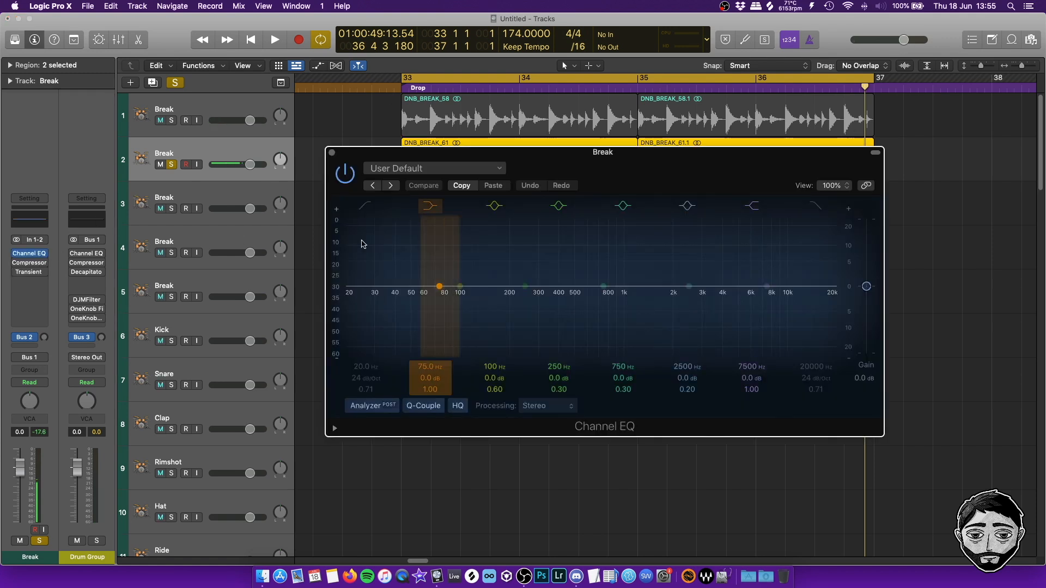
left_click(359, 203)
key("space")
left_click_drag(386, 267, 555, 267)
left_click_drag(517, 302, 652, 301)
left_click_drag(367, 378, 367, 361)
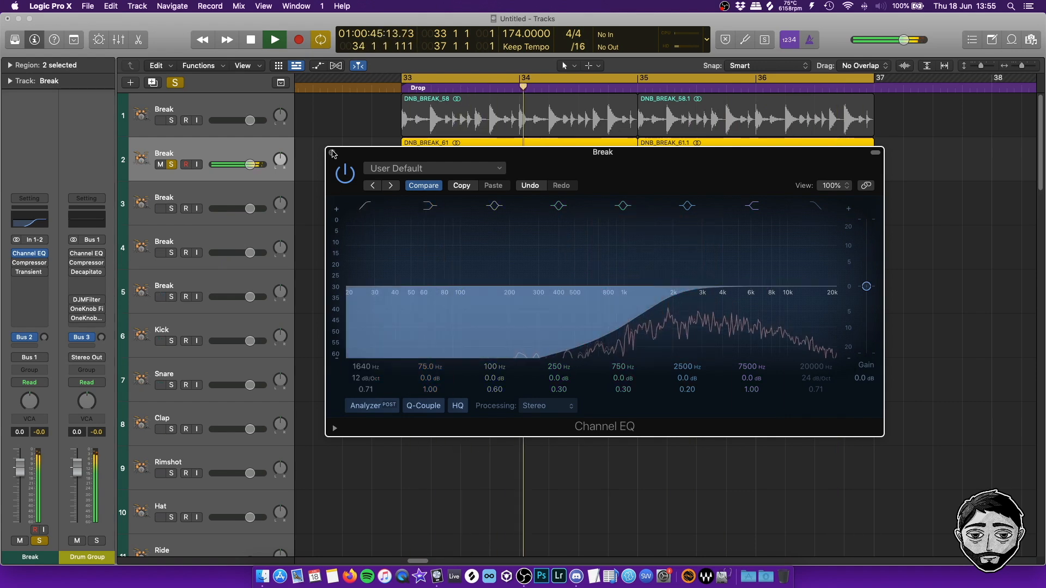
left_click(332, 153)
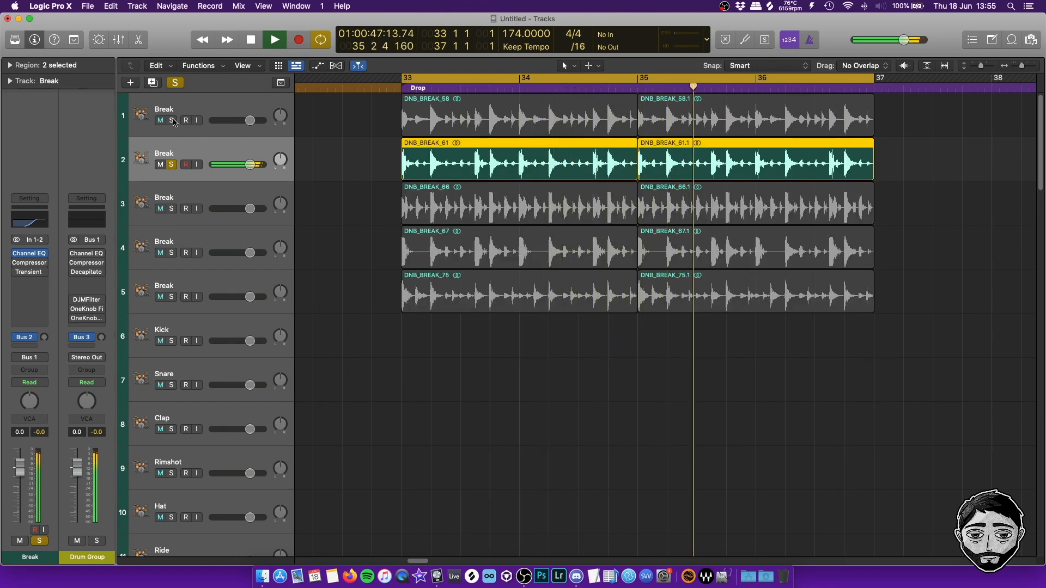
Play the DNB_BREAK_58 and DNB_BREAK_61 tracks soloed together, briefly muting DNB_BREAK_61 to compare the layers.
left_click(173, 121)
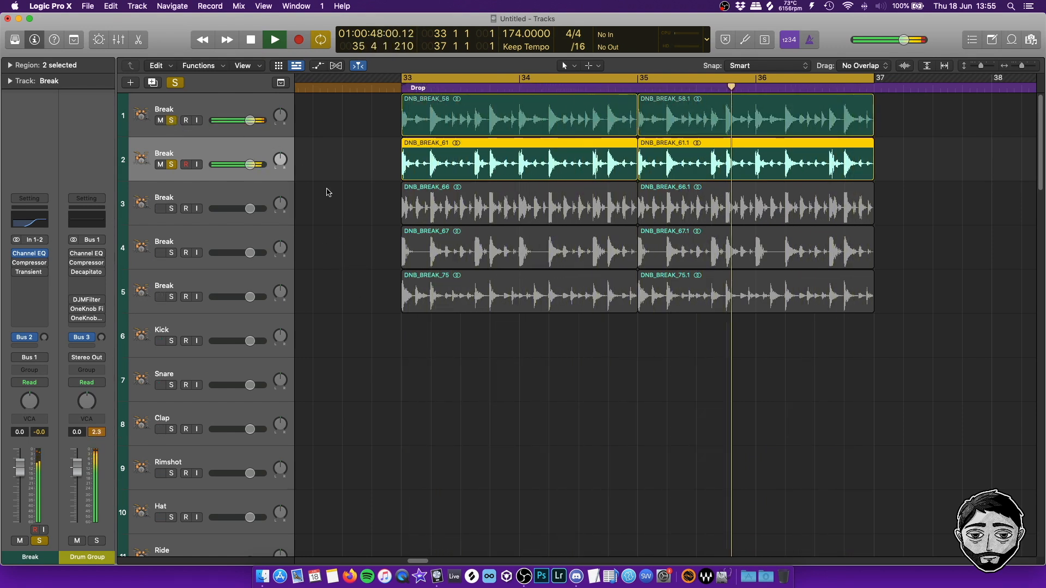
left_click(160, 165)
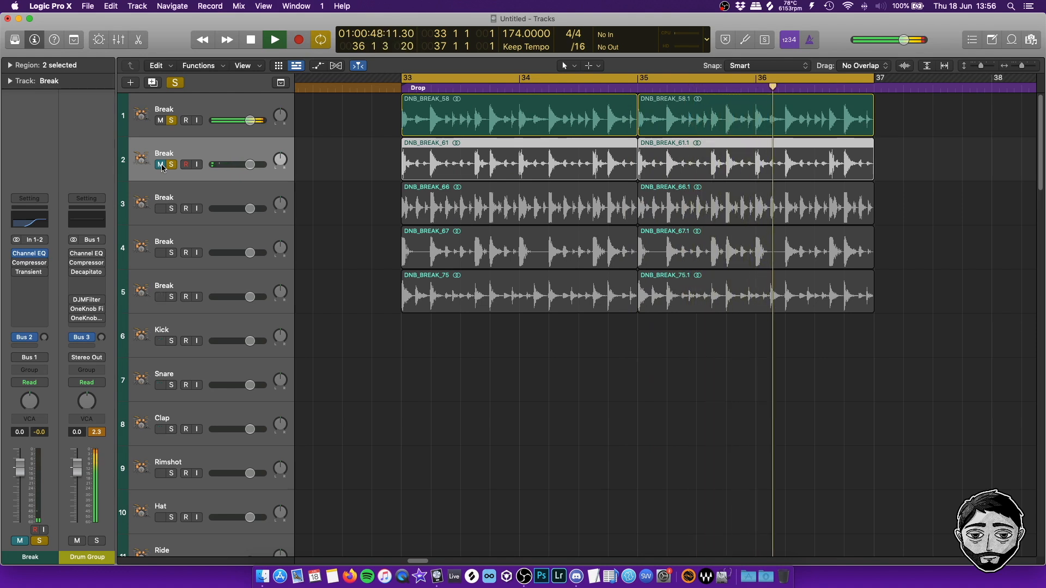
left_click(160, 165)
Solo the Break track holding DNB_BREAK_66 and listen to it.
left_click(234, 203)
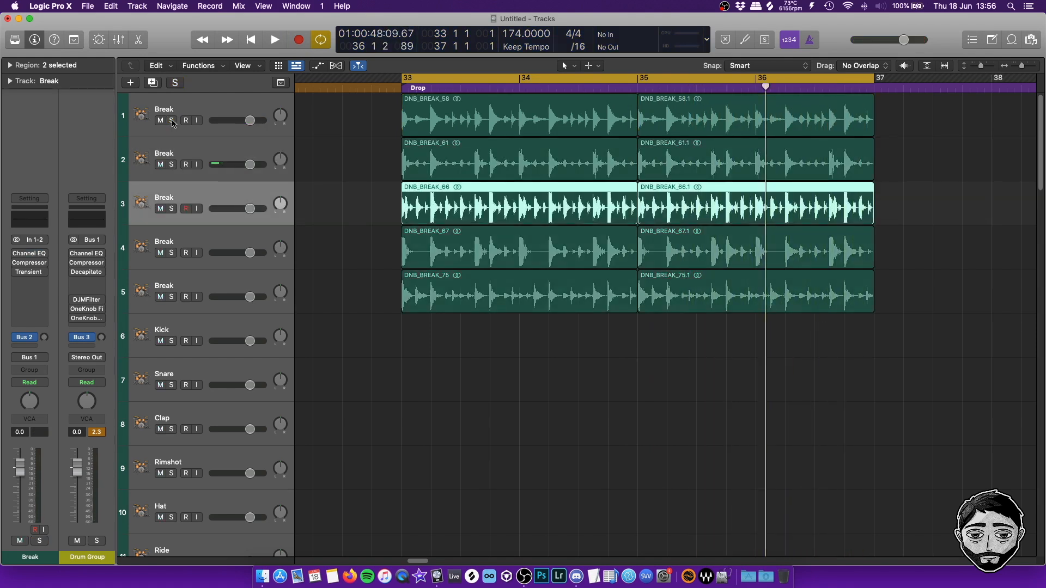
key("s")
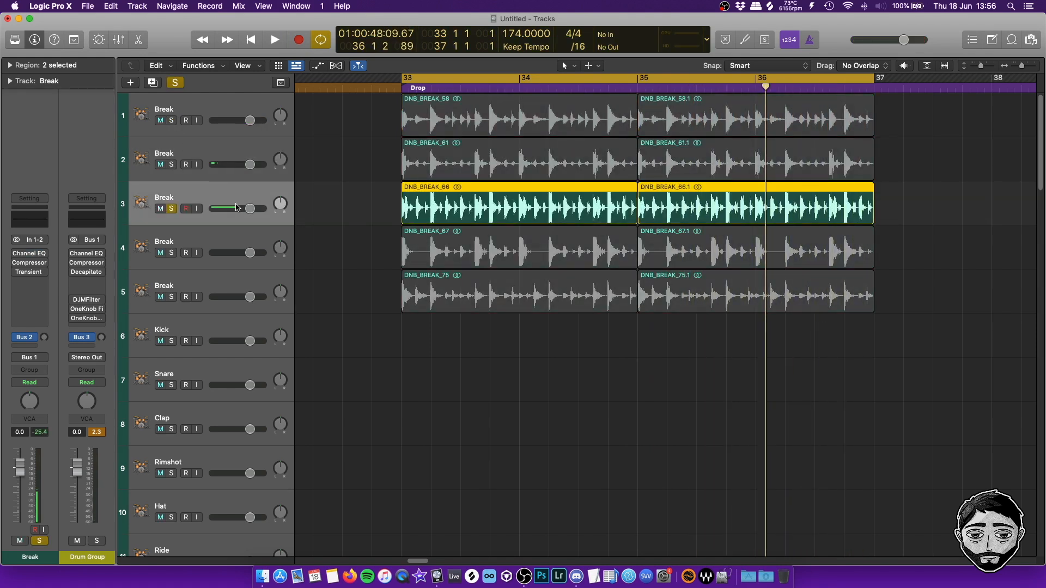
key("space")
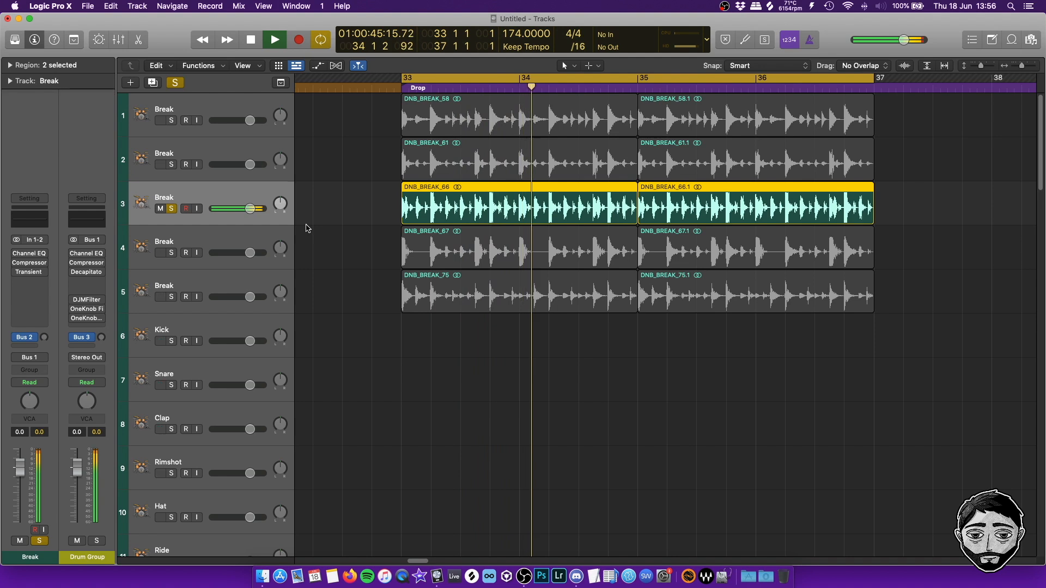
key("space")
Cut the lows of the DNB_BREAK_66 track with a Channel EQ low cut at an 18 dB/Oct slope.
left_click(39, 258)
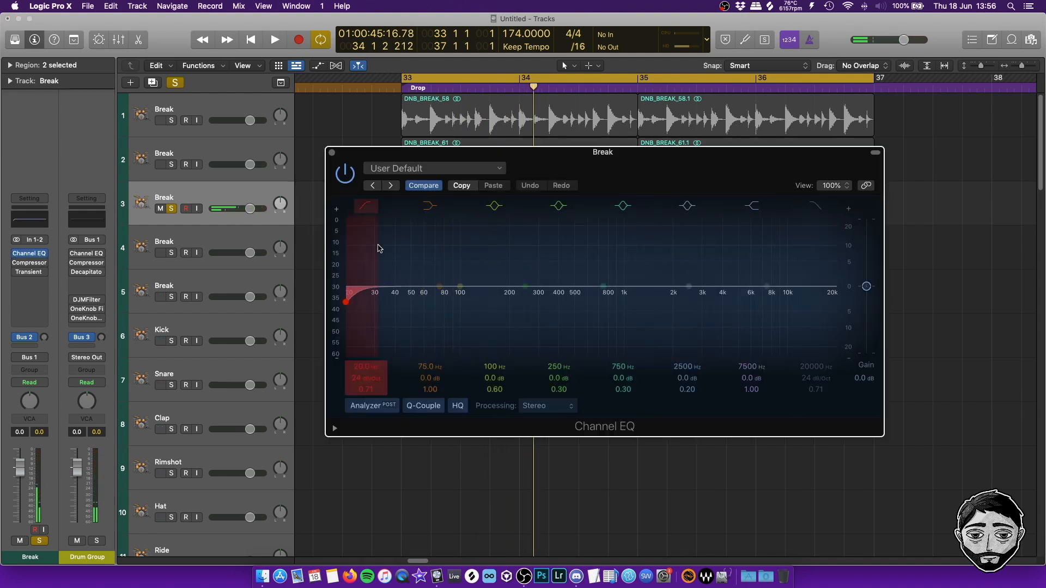
left_click_drag(368, 363, 368, 327)
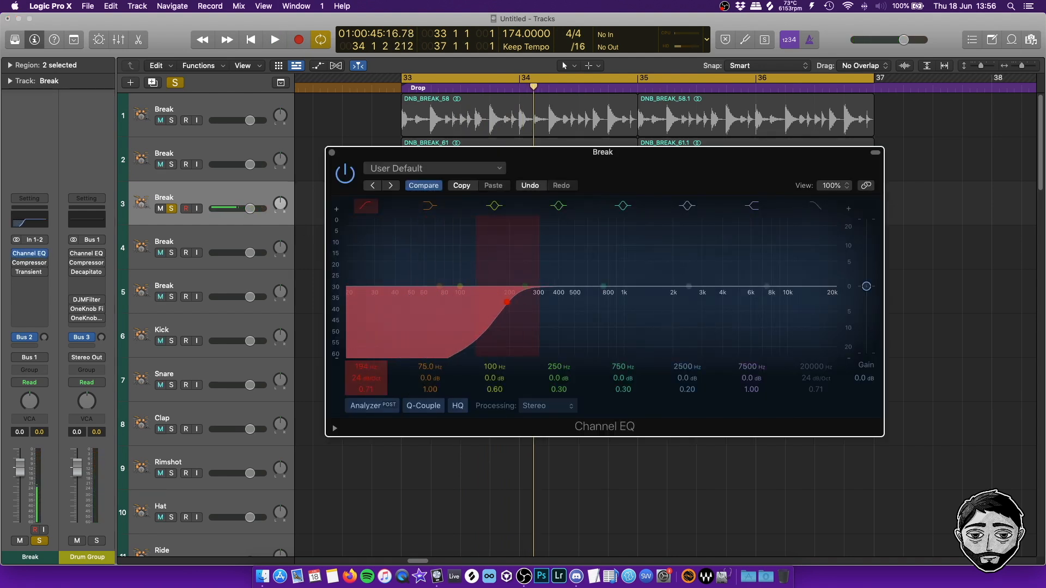
key("space")
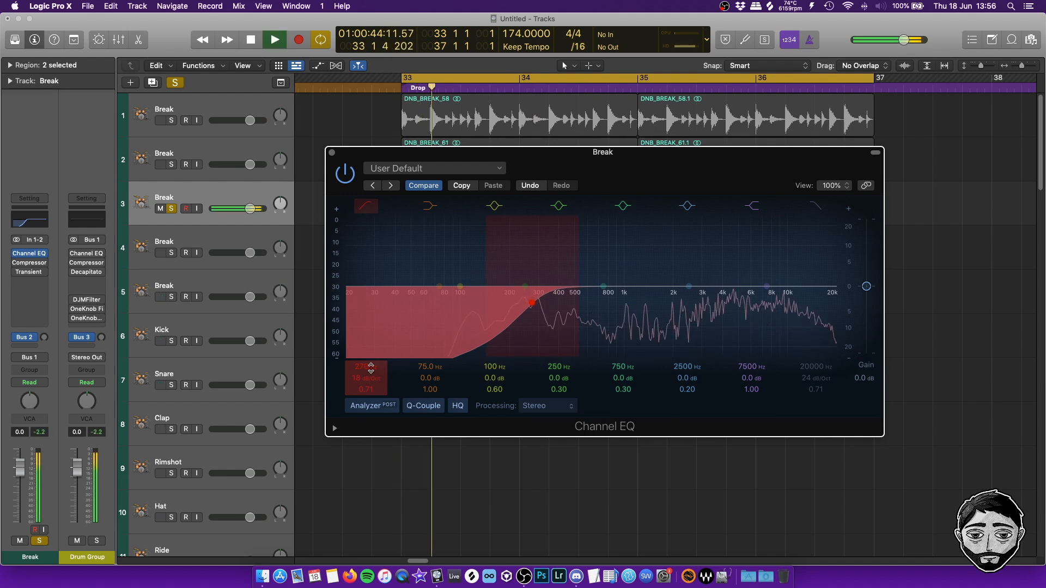
left_click_drag(370, 369, 370, 349)
left_click(332, 153)
key("space")
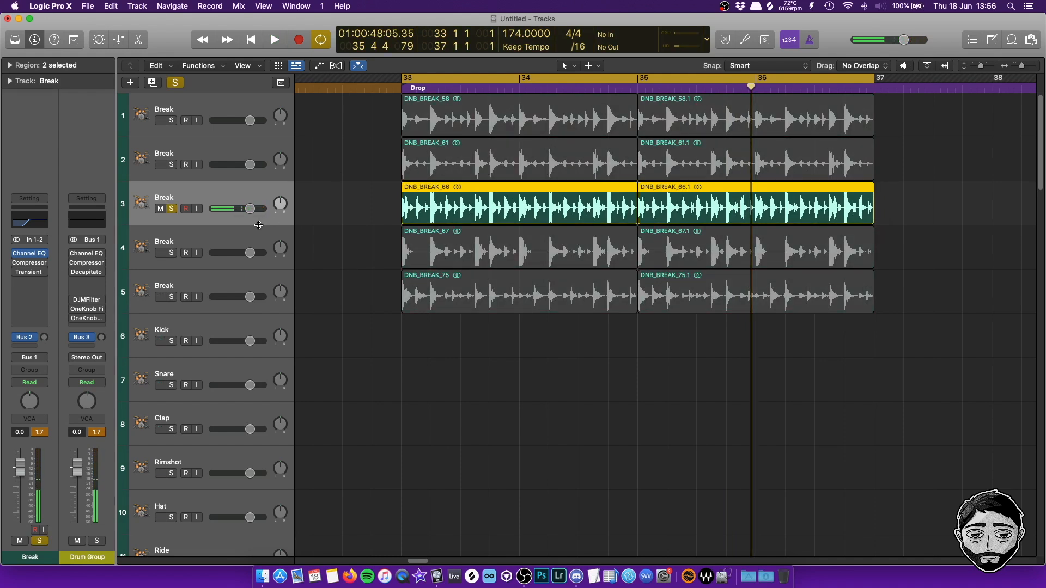
Play the DNB_BREAK_58, DNB_BREAK_61 and DNB_BREAK_66 tracks soloed together, then mute the last two to compare.
left_click(334, 202)
left_click_drag(171, 165, 175, 136)
key("space")
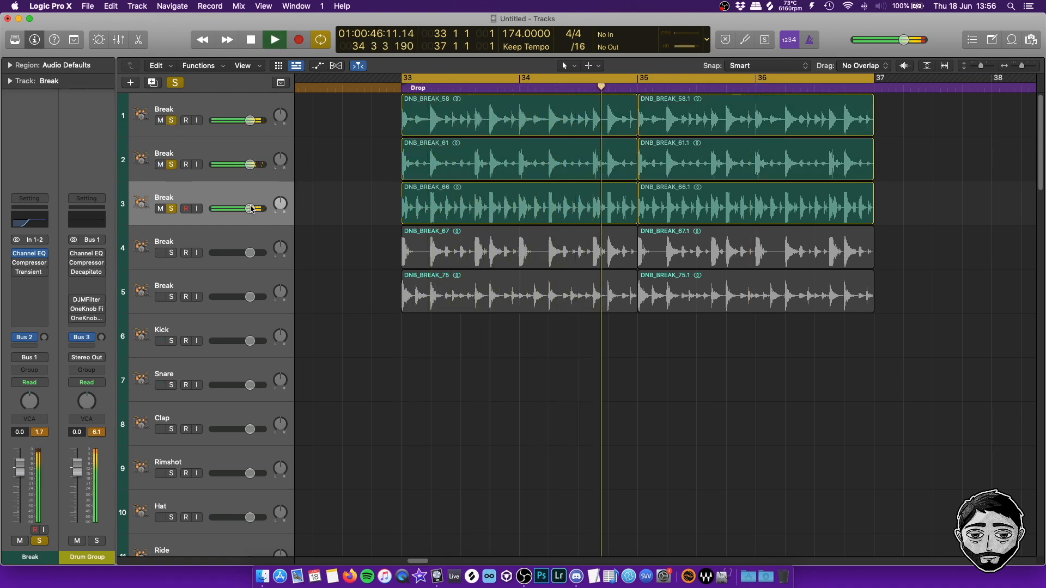
left_click(160, 165)
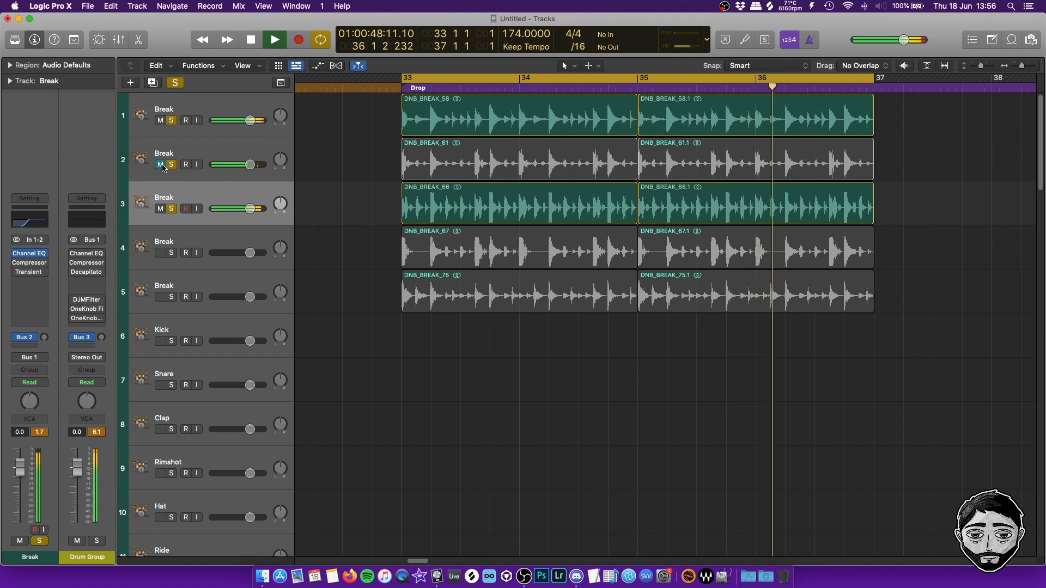
left_click(160, 209)
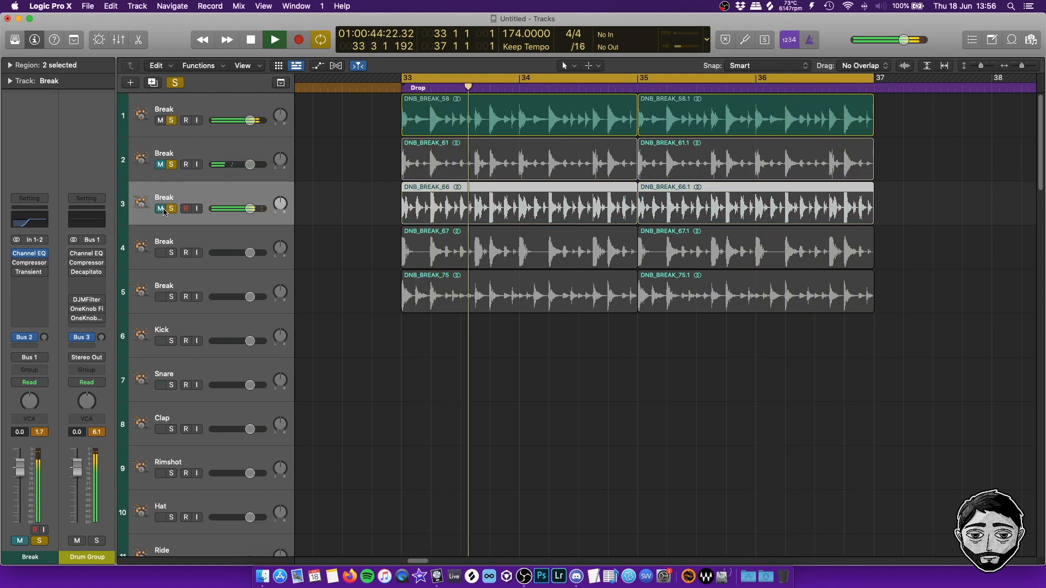
Unmute the DNB_BREAK_66 track and lower its volume to -3.0 dB.
left_click(160, 208)
left_click_drag(250, 209, 243, 208)
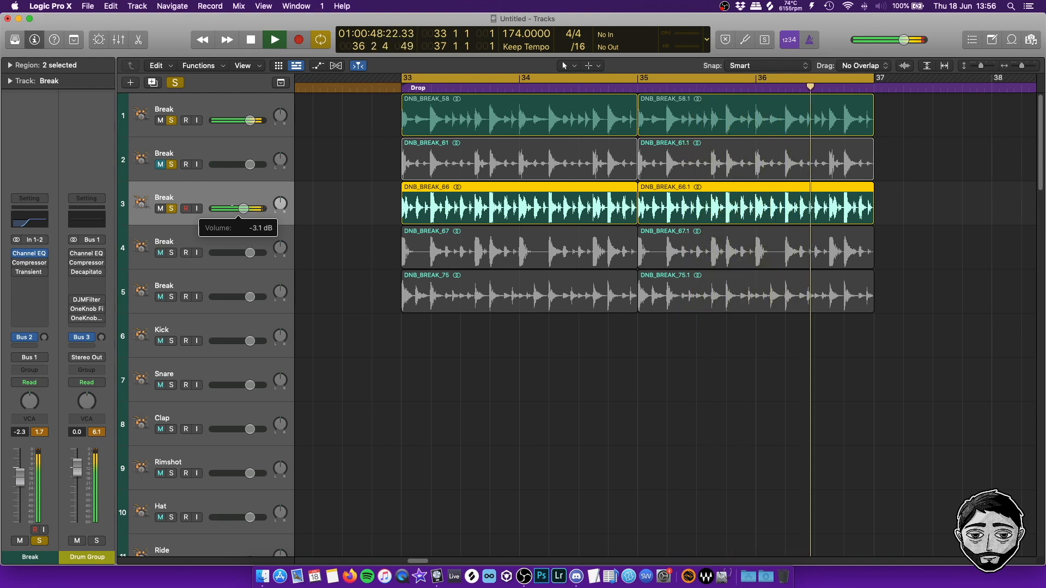
left_click(324, 208)
key("space")
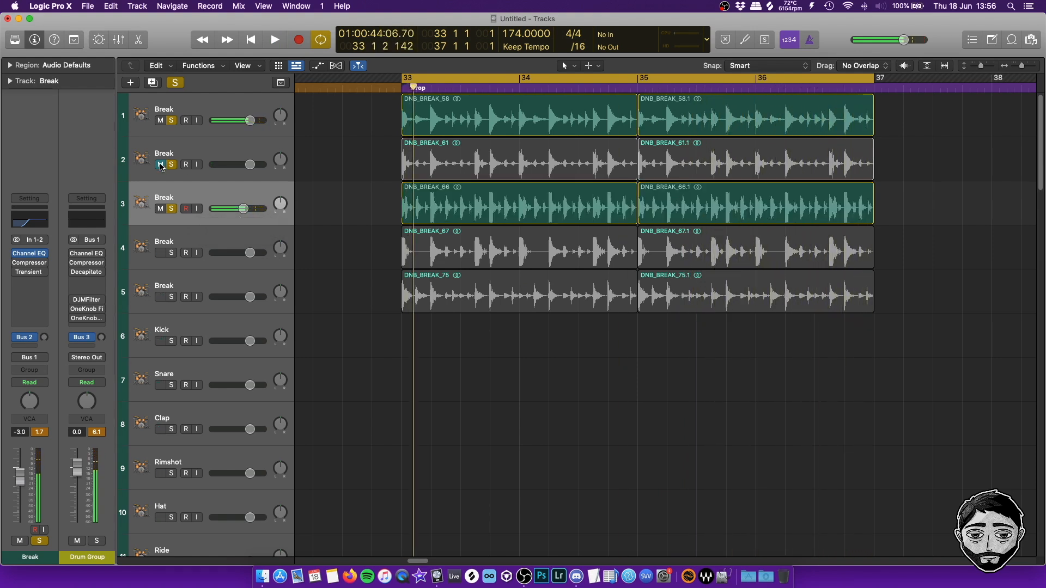
Unmute the DNB_BREAK_61 track, lower its volume to -4.2 dB and listen to the three soloed layers.
left_click(161, 164)
left_click_drag(250, 165, 240, 164)
key("space")
left_click(307, 169)
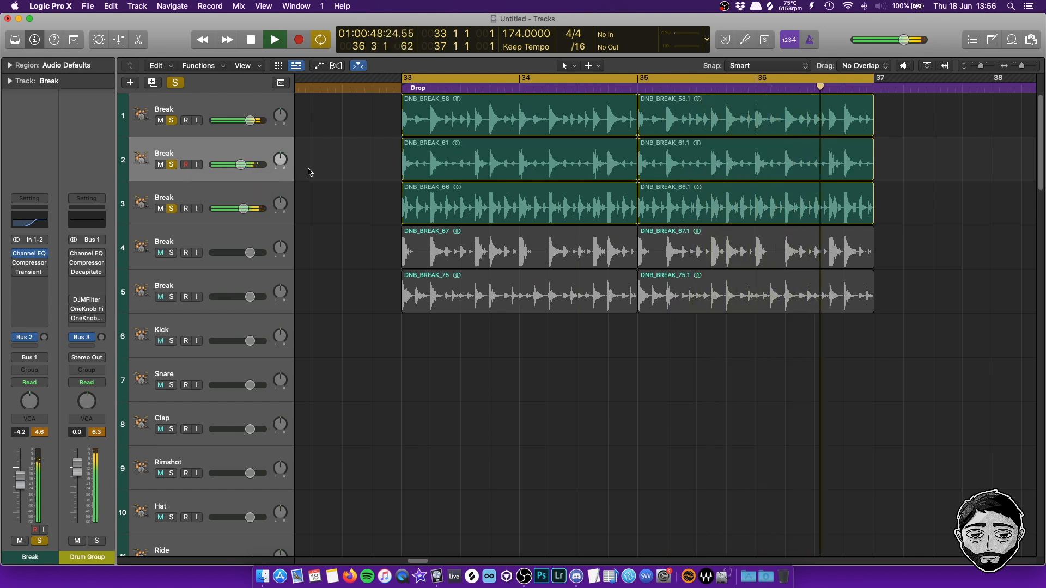
key("space")
Clear all active solos, and play the Break track holding DNB_BREAK_67 in solo.
left_click(179, 84)
left_click(313, 256)
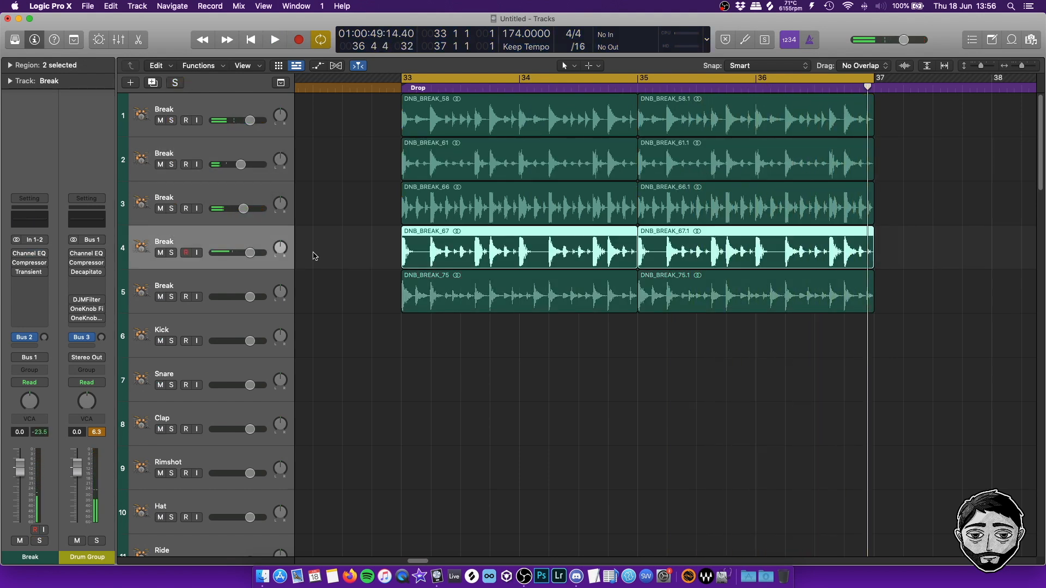
key("space")
key("s")
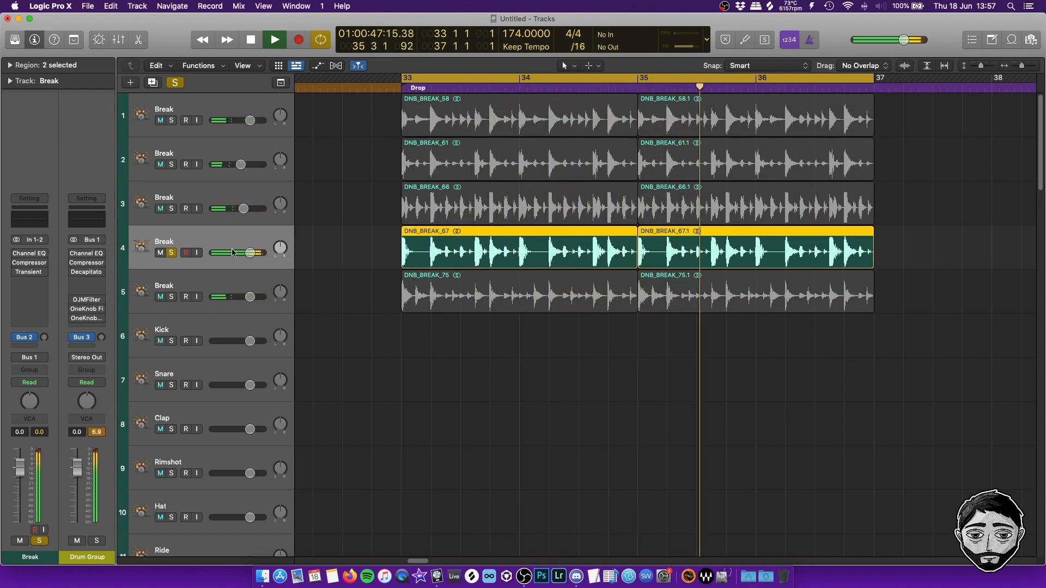
Enable the low cut in the DNB_BREAK_67 track's Channel EQ and raise it to about 250 Hz during playback.
left_click(29, 254)
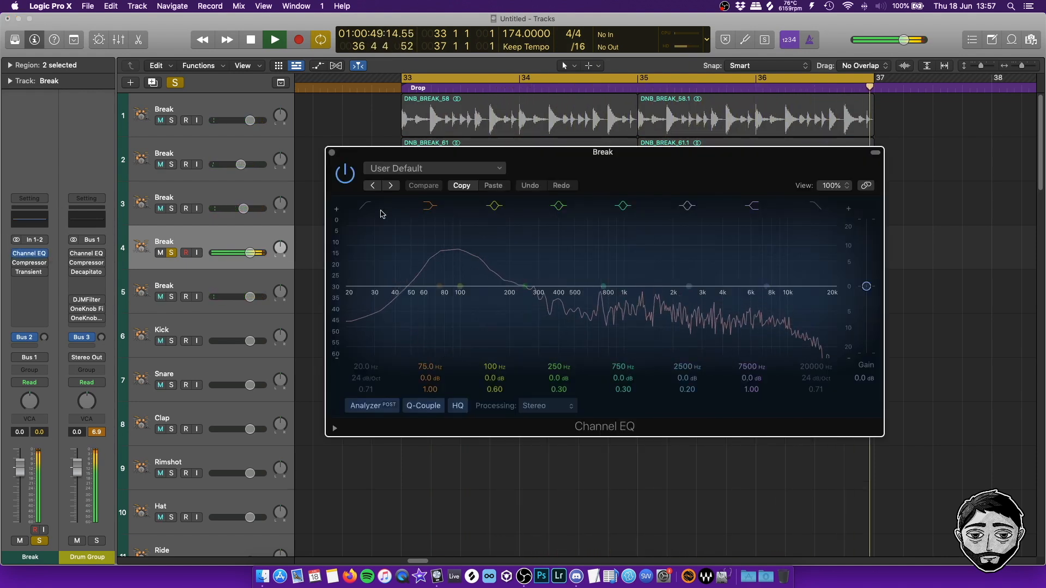
left_click(365, 206)
key("space")
left_click_drag(348, 299, 526, 301)
key("space")
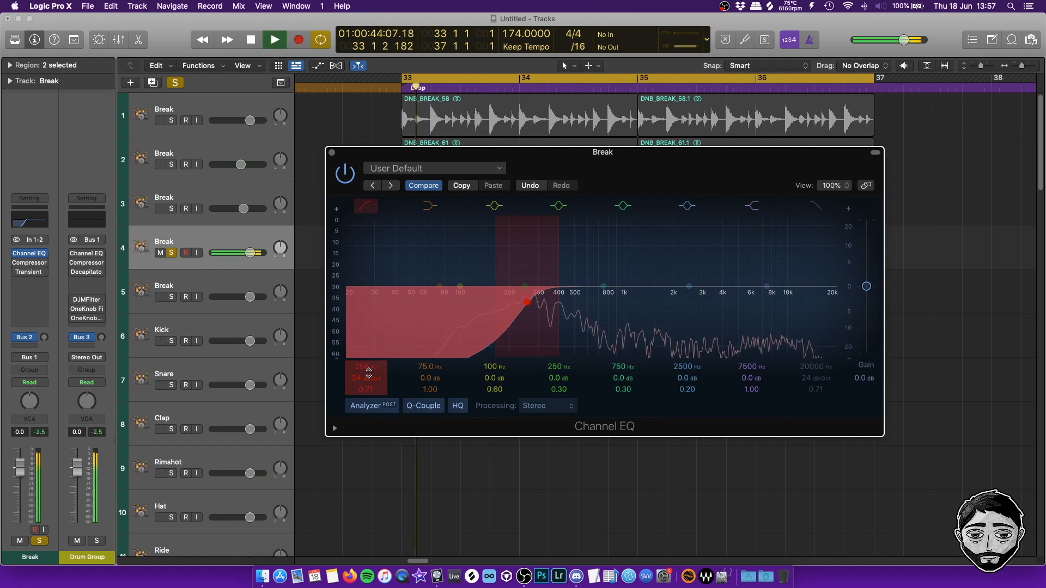
mouse_move(369, 373)
left_mouse_down()
mouse_move(368, 364)
mouse_move(366, 385)
mouse_move(367, 365)
left_mouse_up()
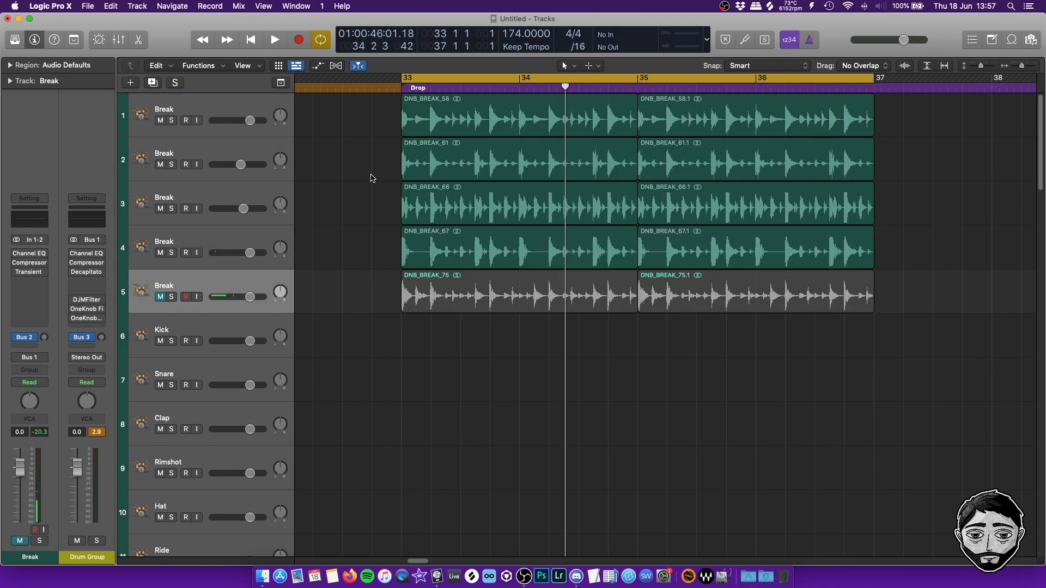
Lower the DNB_BREAK_67 track's volume to -8.0 dB during playback, and play it soloed.
key("space")
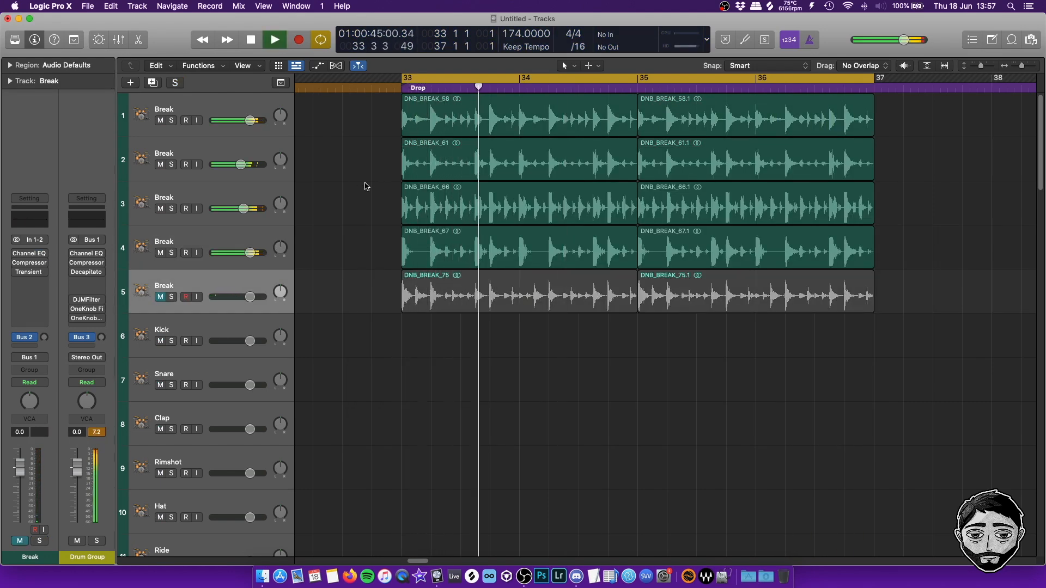
left_click_drag(249, 254, 235, 253)
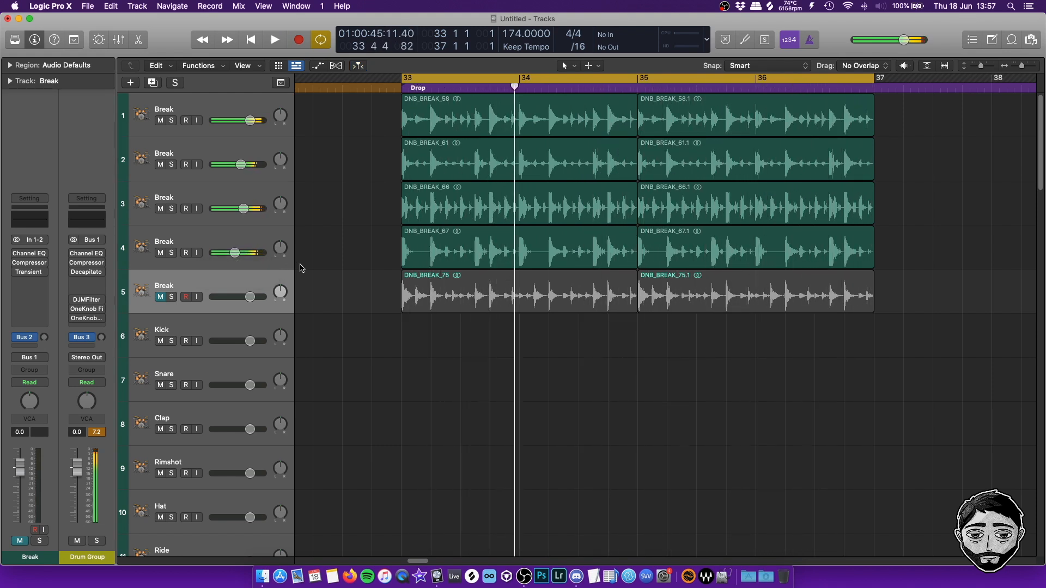
left_click(230, 230)
key("s")
key("space")
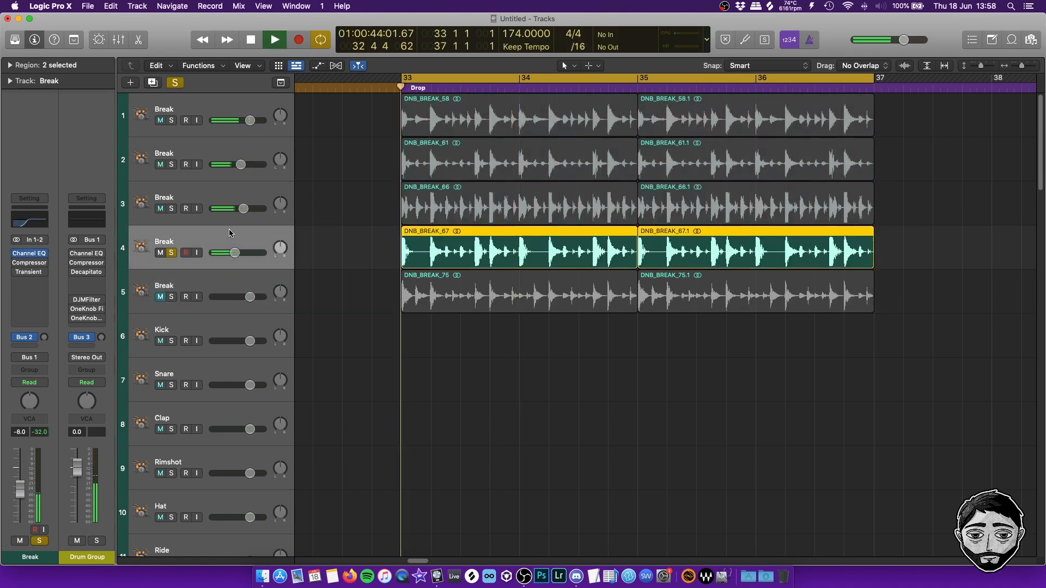
Select the Break track holding DNB_BREAK_75 and play it in solo.
left_click(291, 281)
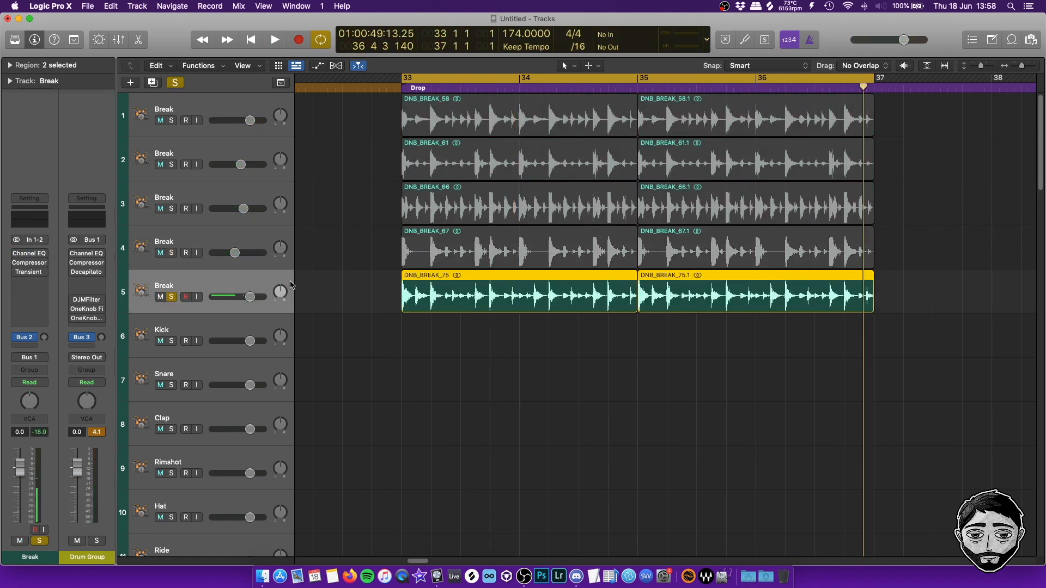
left_click(346, 287)
key("space")
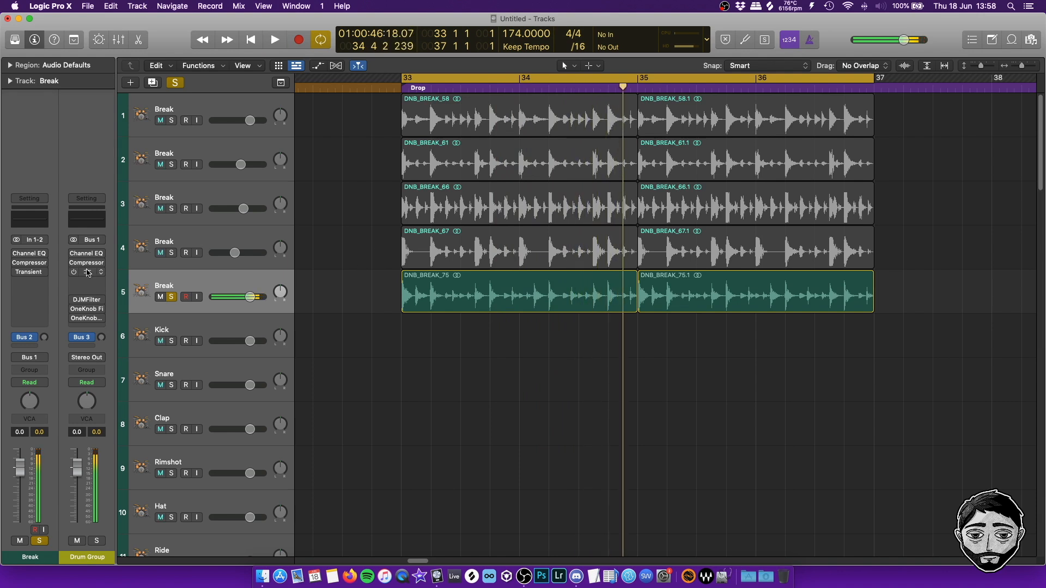
Enable the low cut in the DNB_BREAK_75 track's Channel EQ and set it to 322 Hz with an 18 dB/Oct slope.
left_click(360, 207)
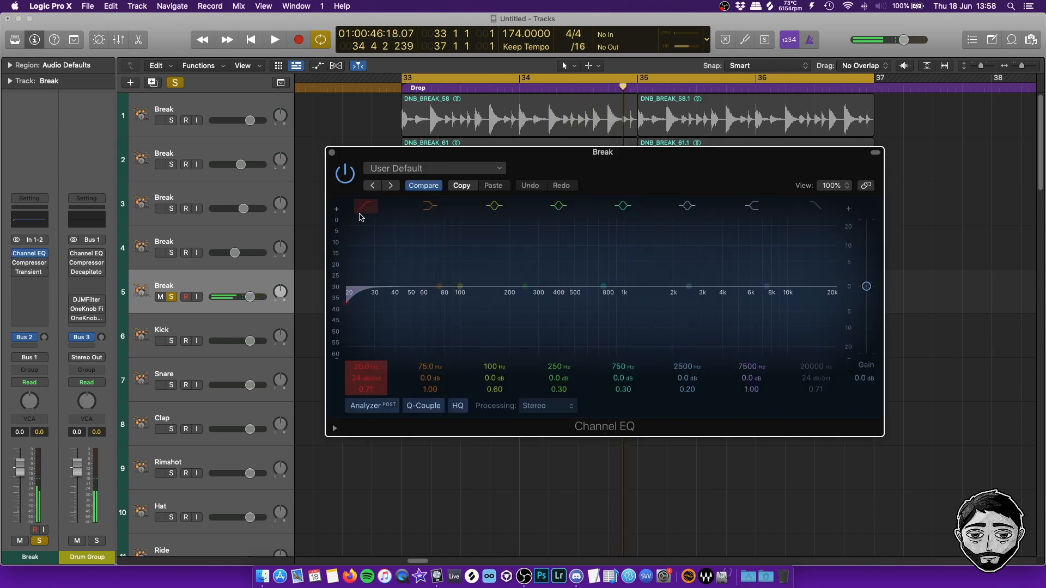
left_click_drag(362, 368, 381, 329)
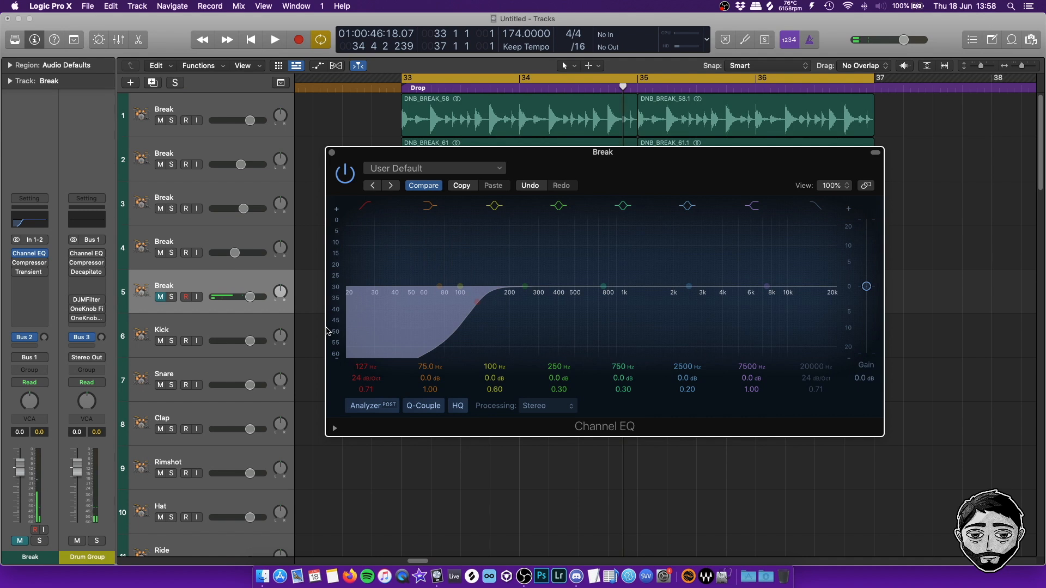
key("space")
left_click_drag(363, 379, 361, 361)
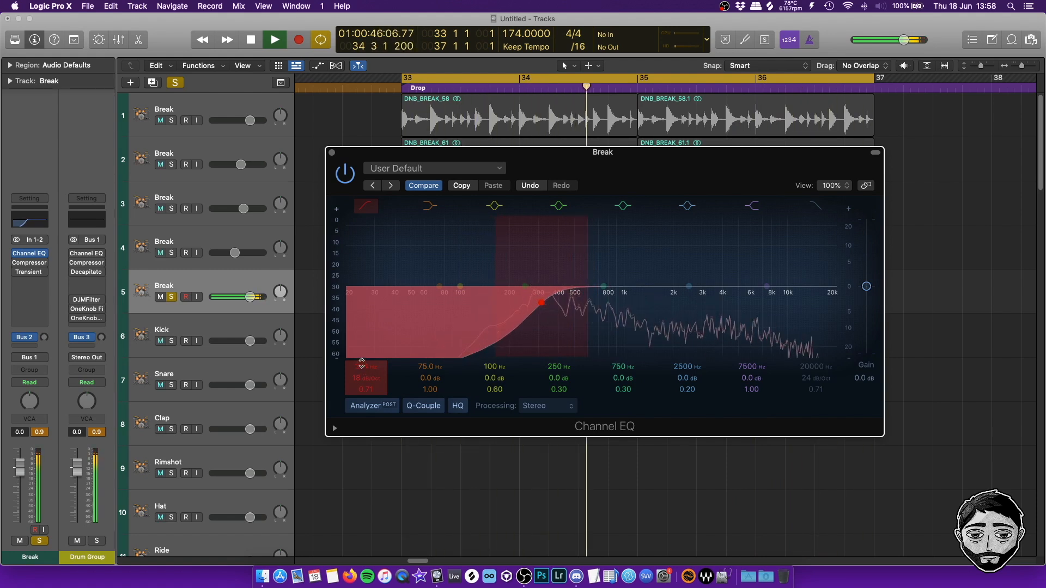
key("space")
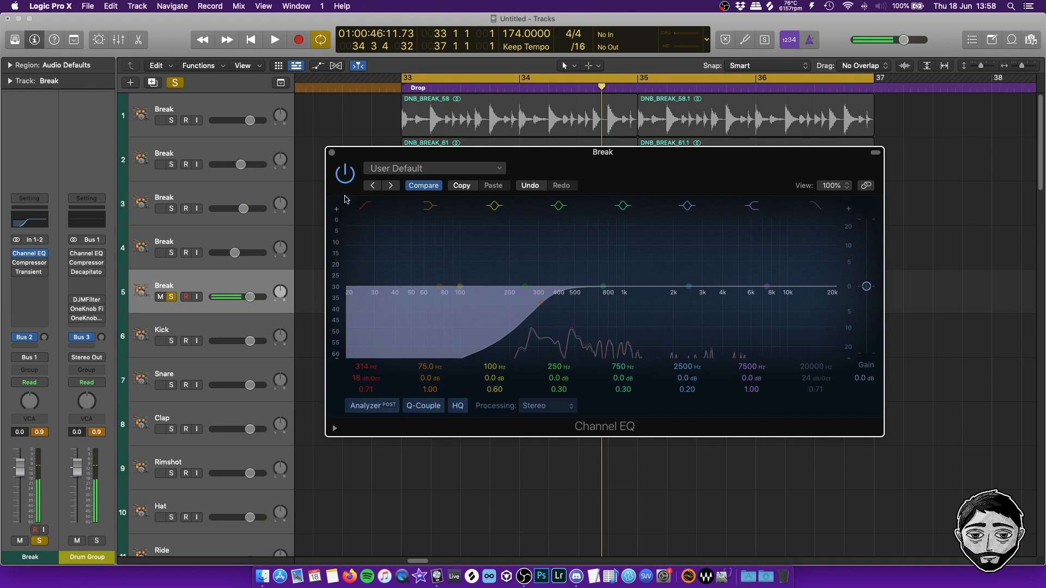
left_click_drag(363, 366, 363, 365)
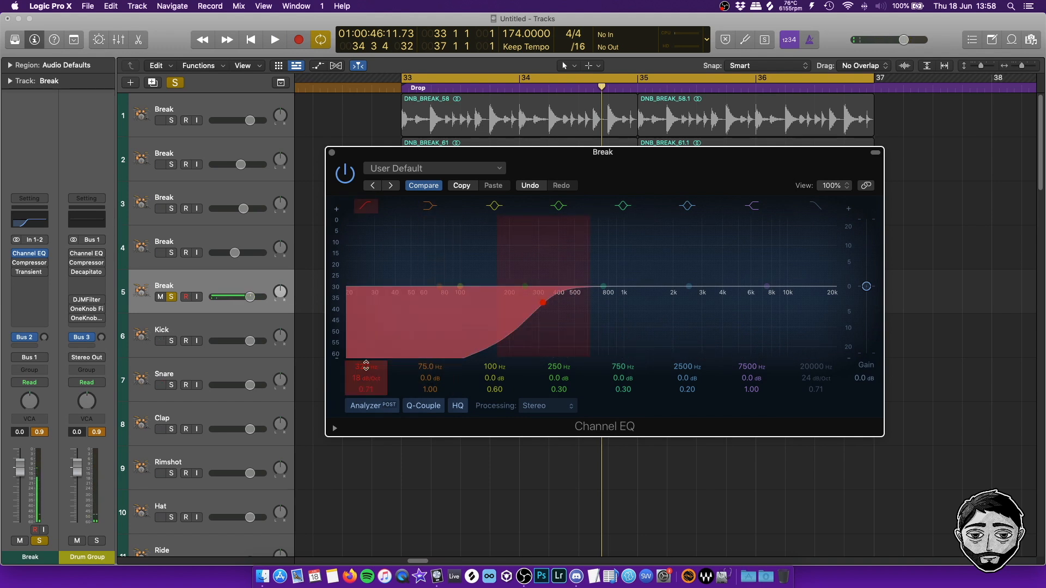
Lower the DNB_BREAK_75 track's volume to -5.0 dB, clear its solo and listen to all five break layers together.
left_click(34, 433)
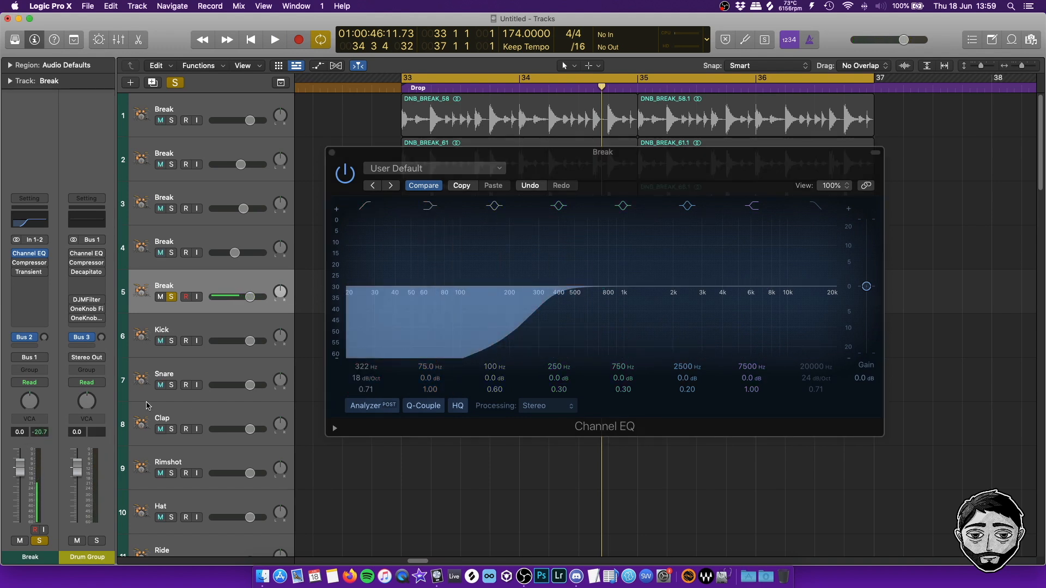
key("space")
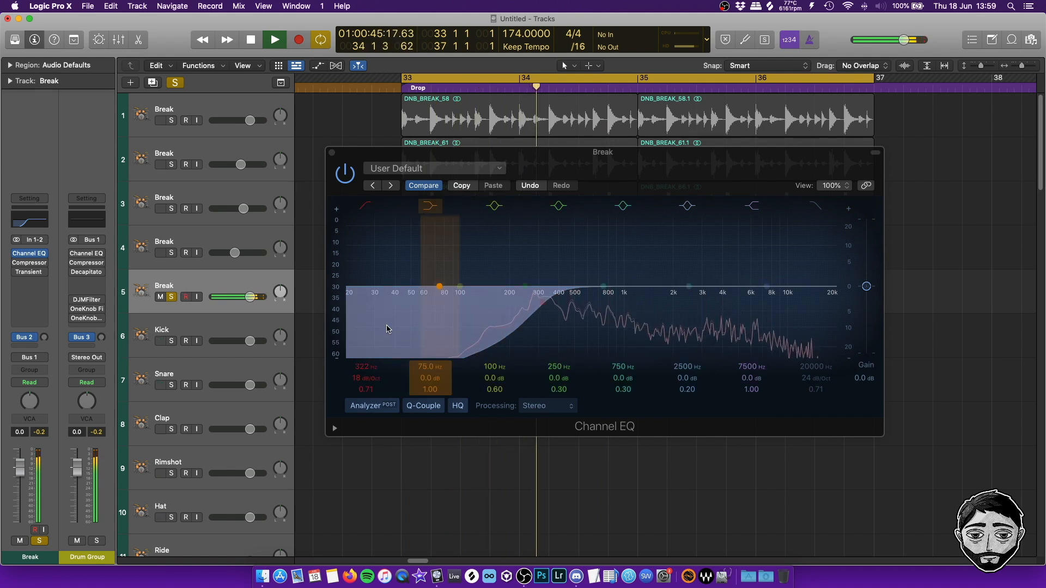
left_click_drag(23, 473, 23, 487)
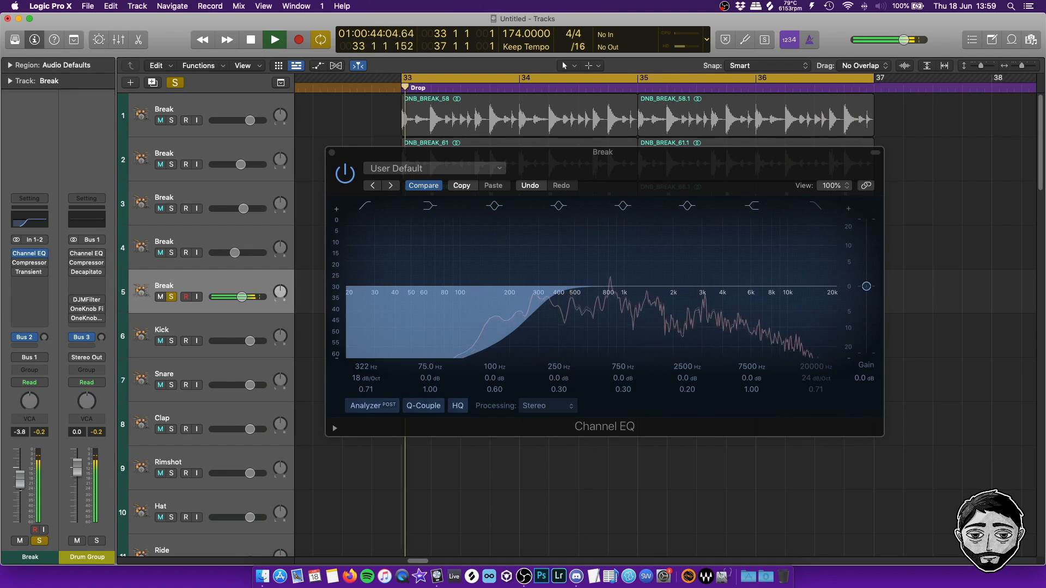
key("space")
left_click(159, 298)
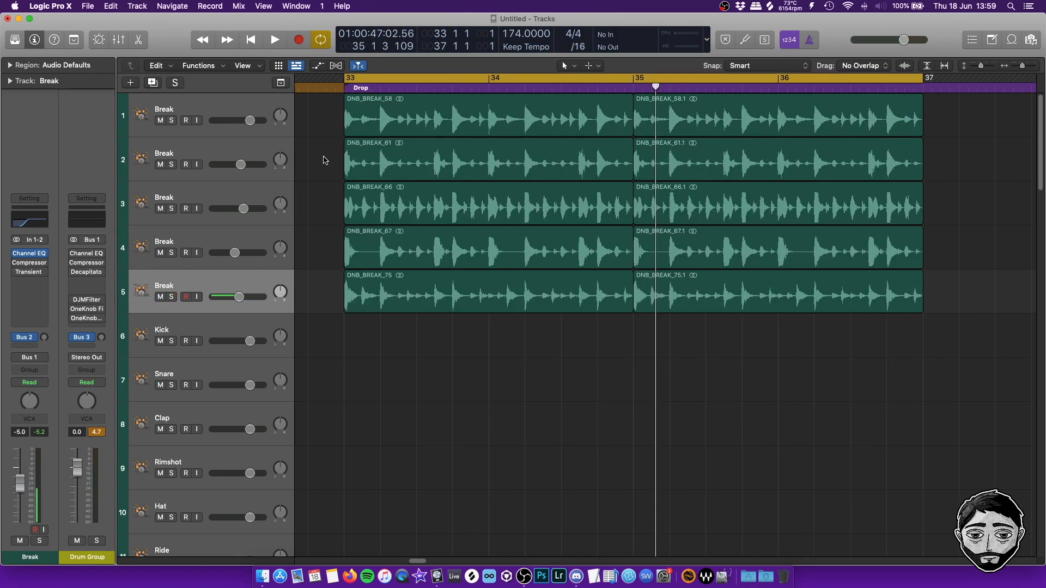
key("space")
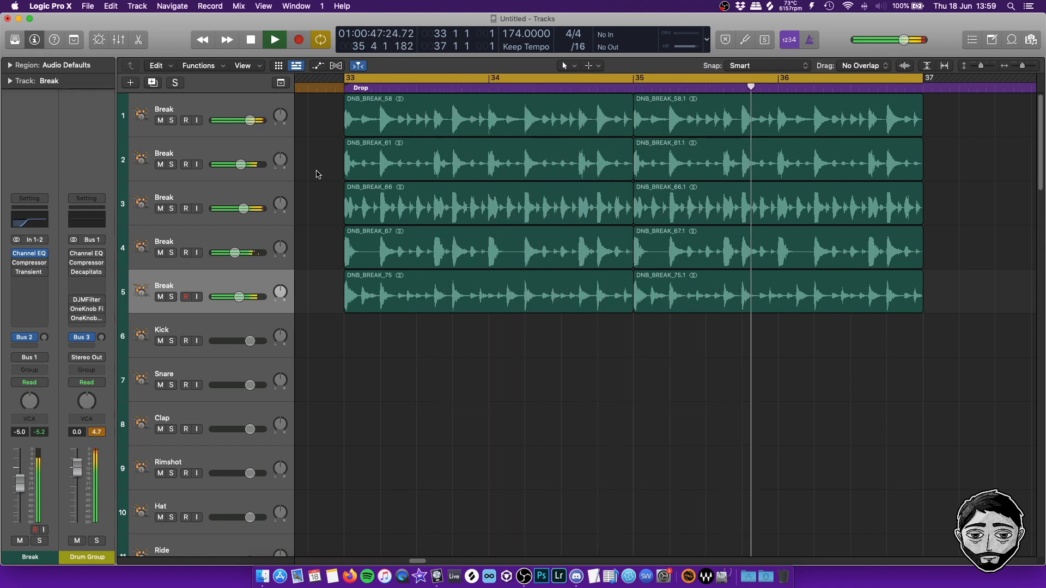
key("space")
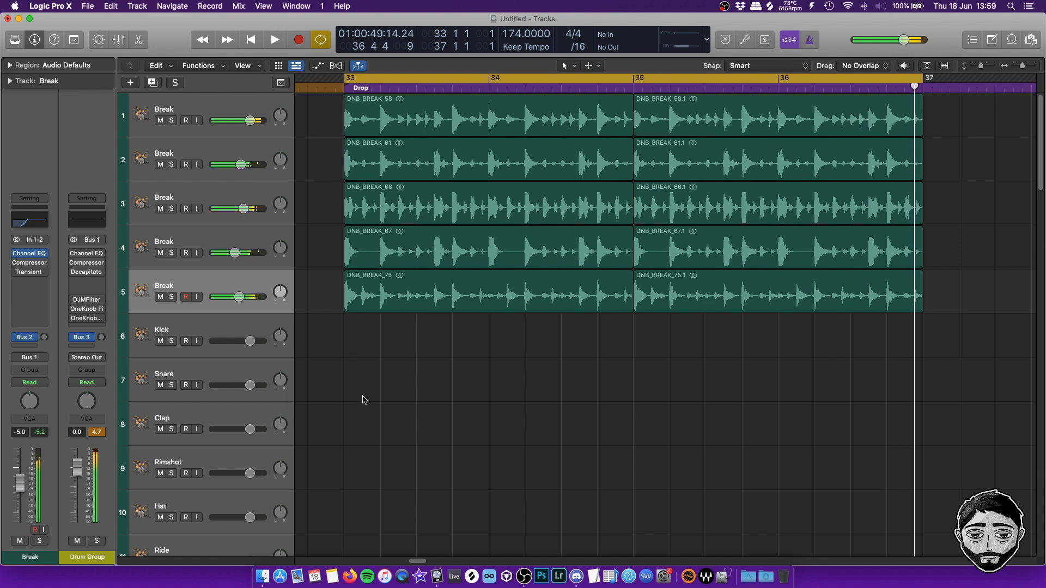
Switch to Finder and open the V&MAH Single Drum Hits folder of the V&M After Hours Master Pack on the SD Card.
left_click(262, 576)
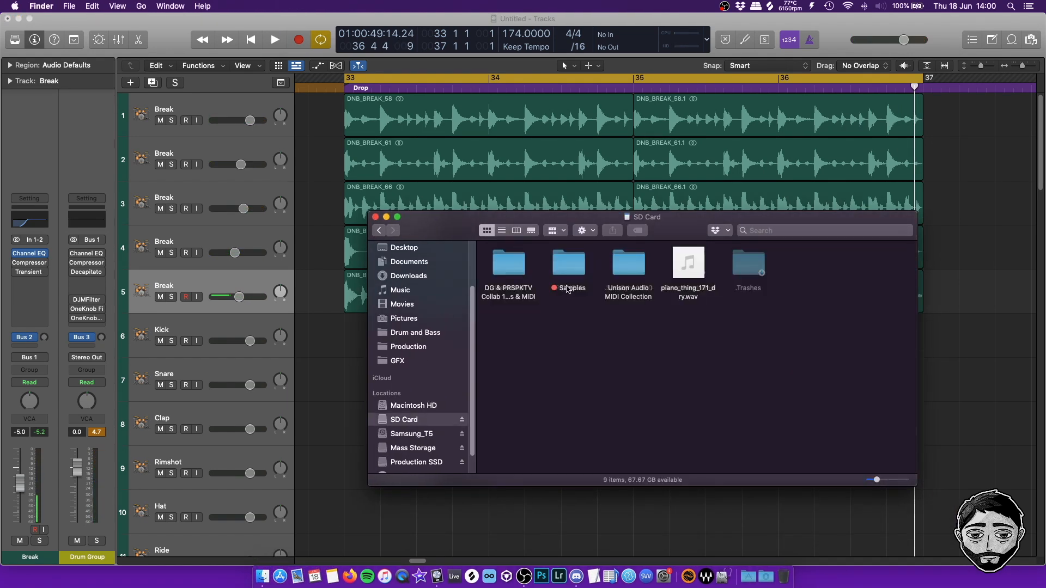
double_click(567, 288)
left_click(568, 273)
double_click(568, 272)
scroll(626, 397, "down", 15)
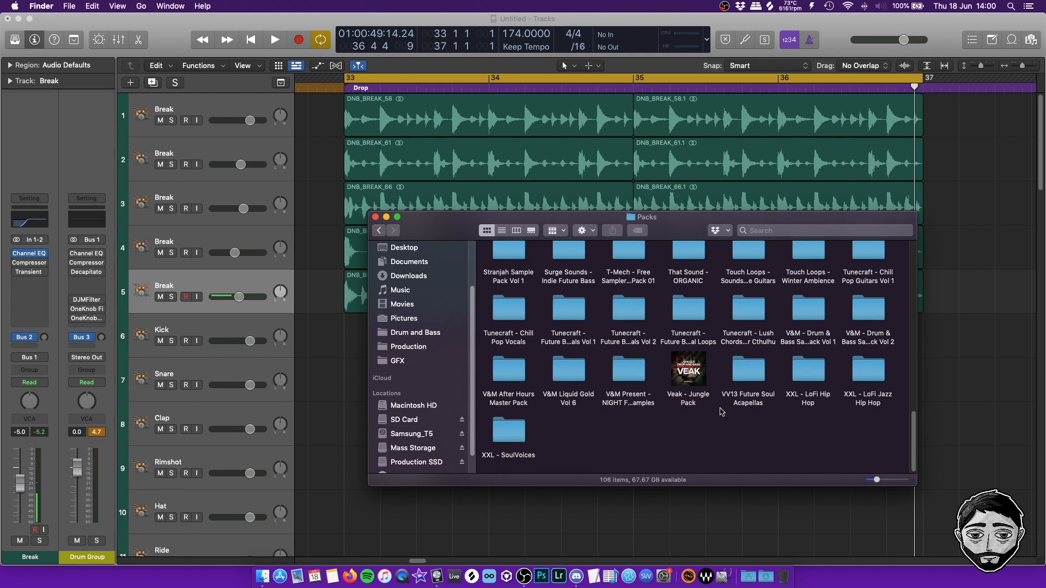
left_click_drag(898, 302, 782, 344)
left_click(537, 412)
left_click_drag(478, 370, 626, 381)
left_click(626, 441)
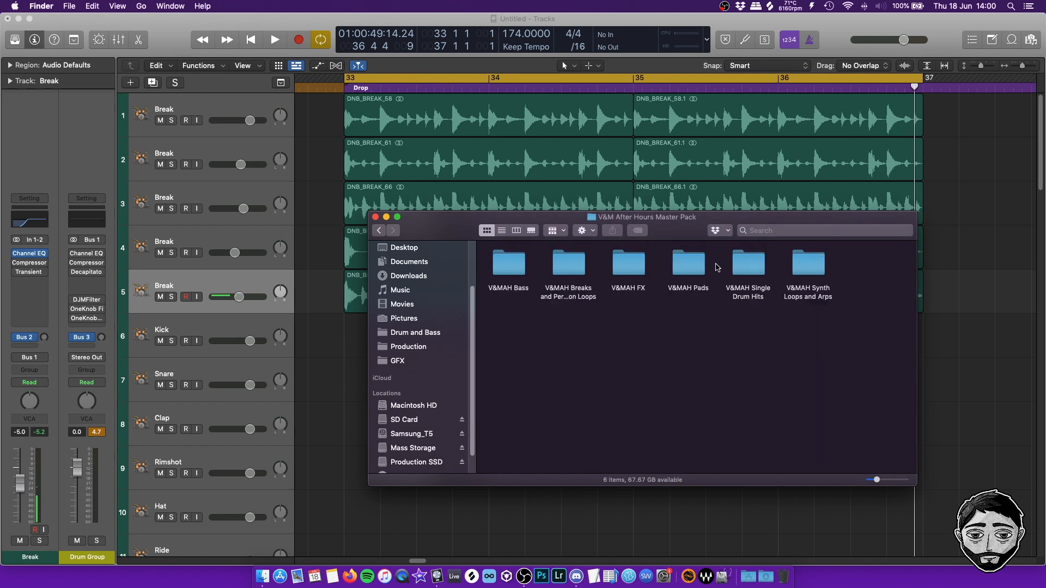
double_click(747, 270)
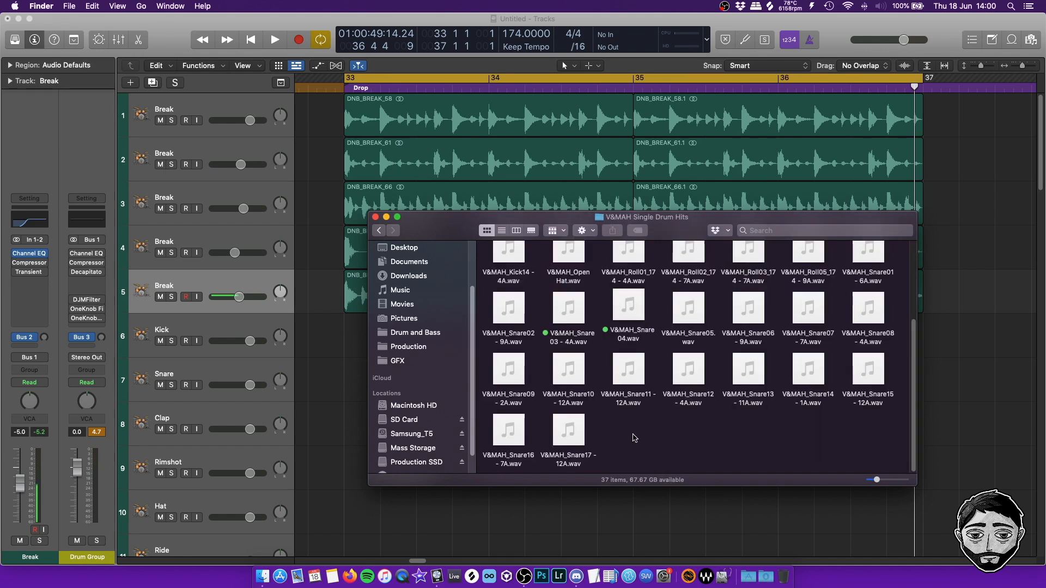
scroll(636, 441, "up", 1)
scroll(635, 441, "up", 2)
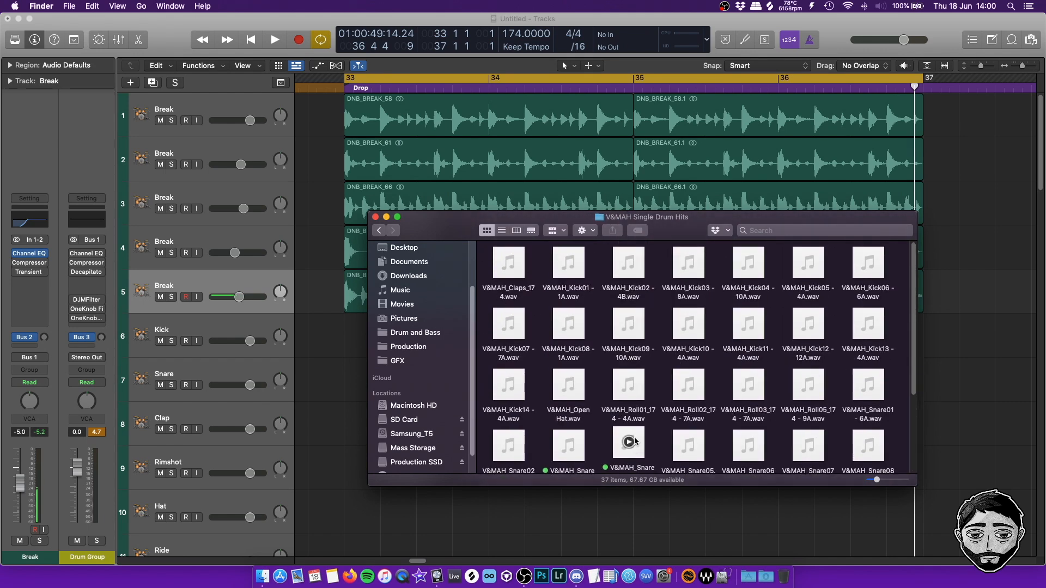
Audition the kick samples from V&MAH_Kick01 through V&MAH_Kick14.
left_click(561, 295)
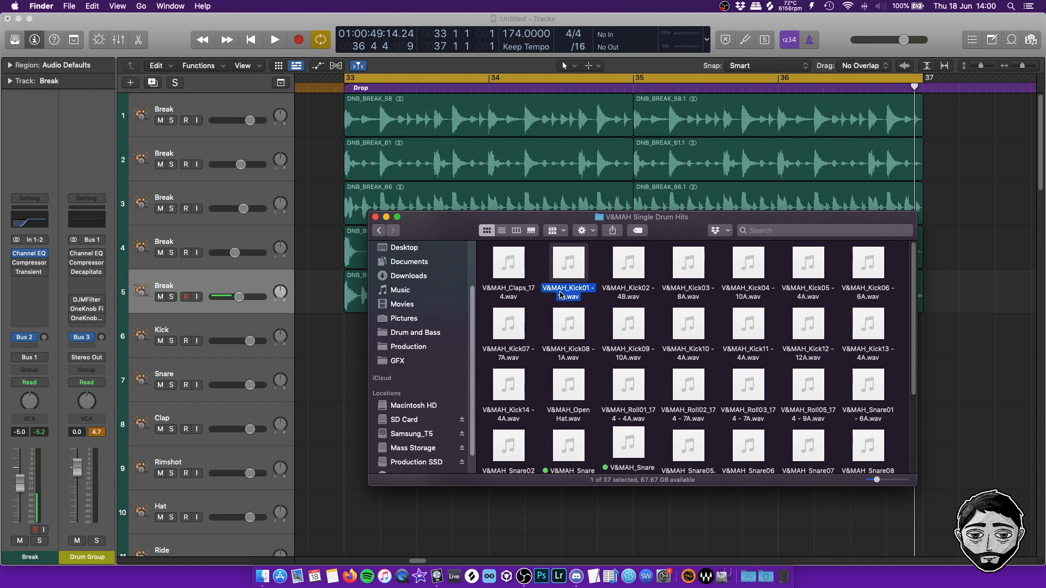
key("space")
key("Right")
key("Right")
key("Right")
key("Right")
key("Right")
key("Right")
key("Right")
key("Right")
key("Right")
key("Right")
key("Right")
key("Right")
key("Right")
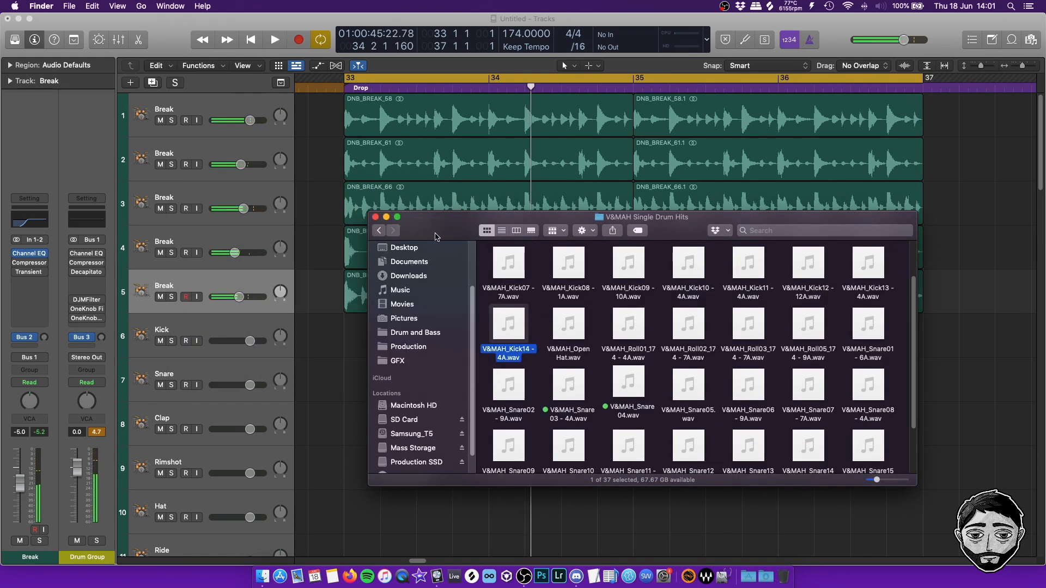
Place the V&MAH_Kick14 - 4A sample on the Kick track at the start of bar 33.
left_click_drag(436, 237, 530, 232)
left_click_drag(586, 360, 366, 372)
left_click(403, 374)
key("super+Right")
key("super+Right")
key("super+Right")
key("super+Right")
scroll(395, 418, "left", 10)
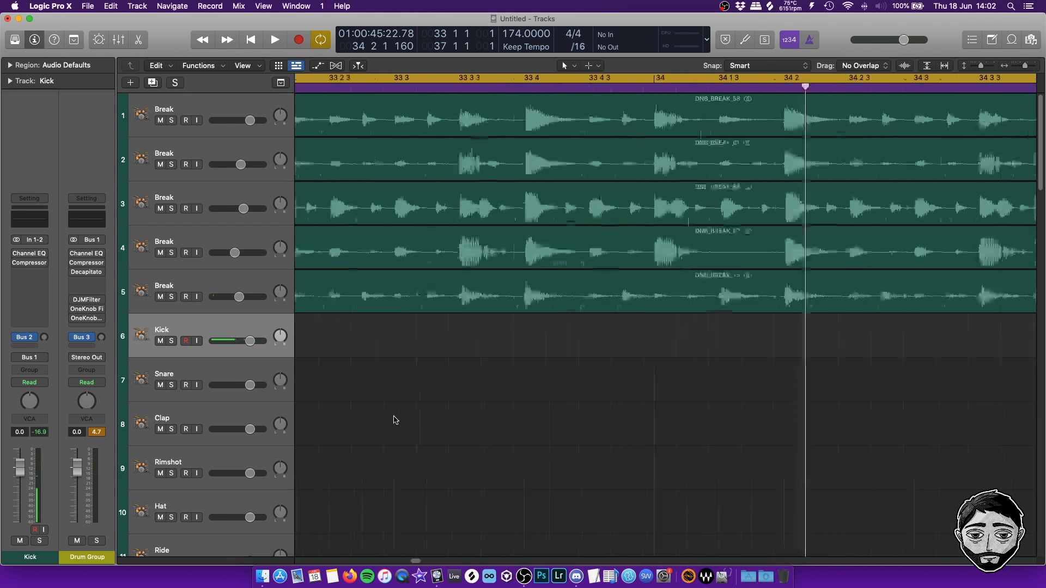
key("super+Left")
key("super+Left")
key("super+Left")
key("super+Left")
key("super+Right")
key("super+Right")
key("super+Right")
key("super+Right")
key("super+Right")
key("super+Right")
key("super+Right")
scroll(479, 408, "right", 3)
scroll(480, 408, "left", 8)
scroll(502, 502, "up", 5)
scroll(513, 506, "left", 2)
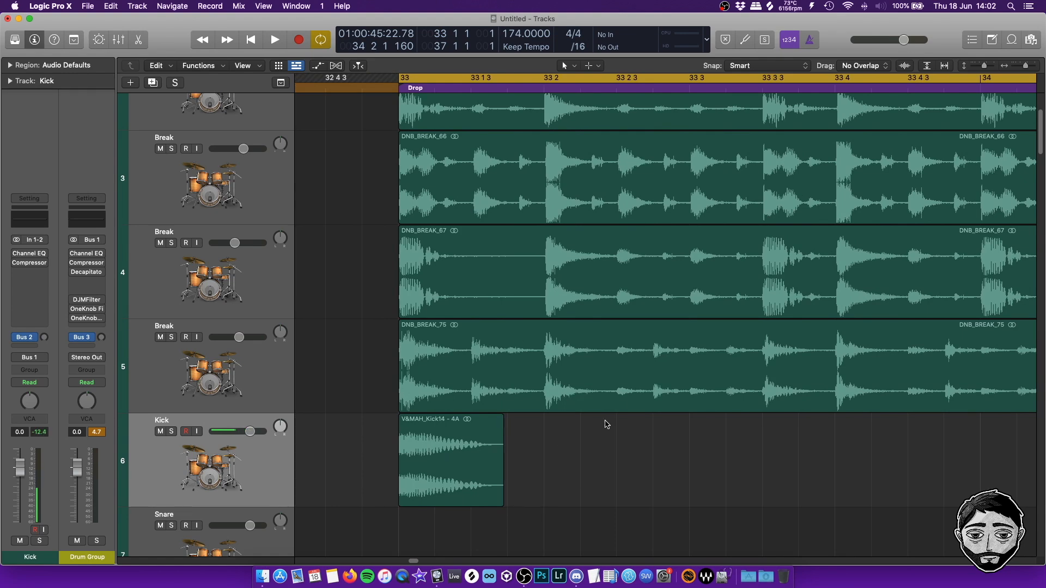
Copy the kick to beat 1 and the offbeat after beat 3 in bars 33 to 36, and play it with the breaks.
key("super+Left")
key("super+Left")
key("super+Left")
key("super+Right")
key("super+Right")
key("super+Right")
left_click_drag(418, 478, 582, 477)
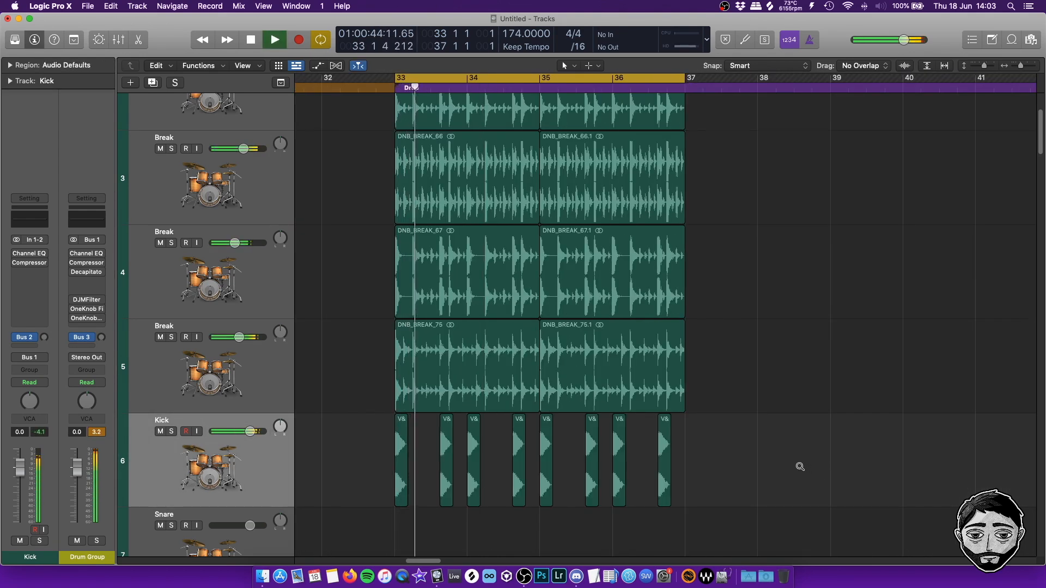
key("super+Up")
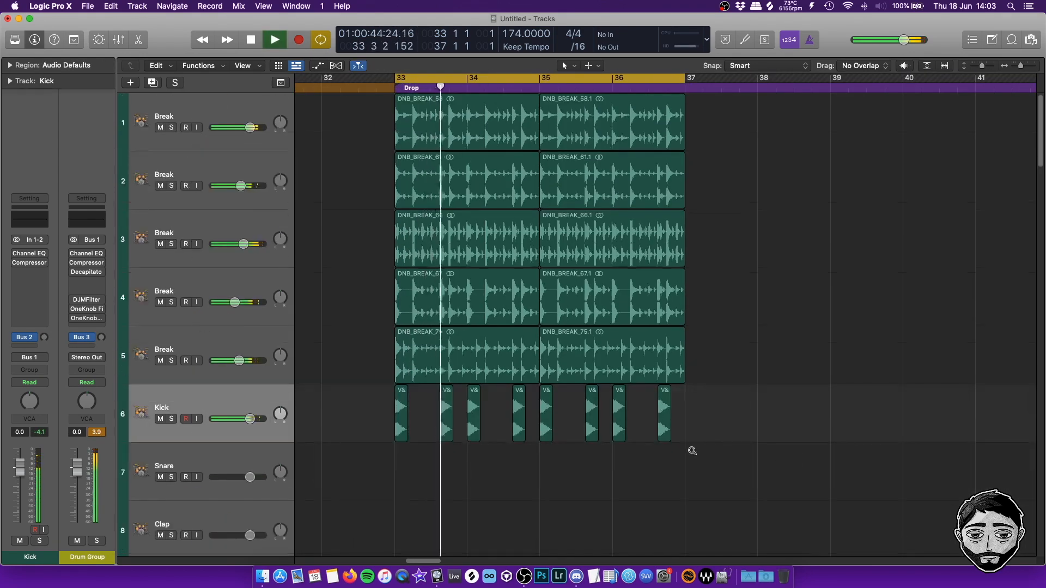
key("super+Right")
scroll(650, 463, "down", 1)
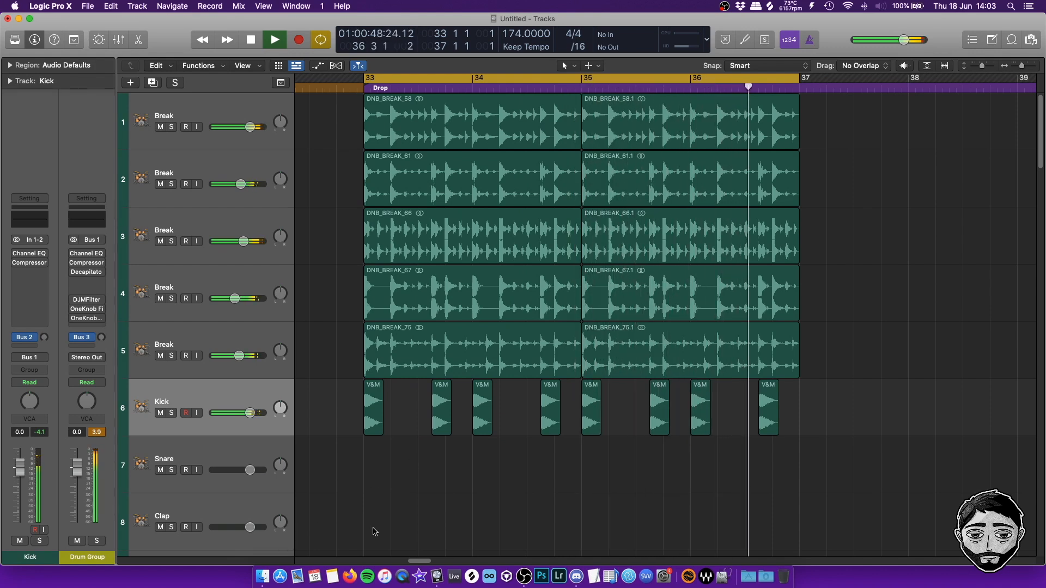
key("space")
Return to Finder and preview the snare sample V&MAH_Snare02 - 9A.
key("super+Tab")
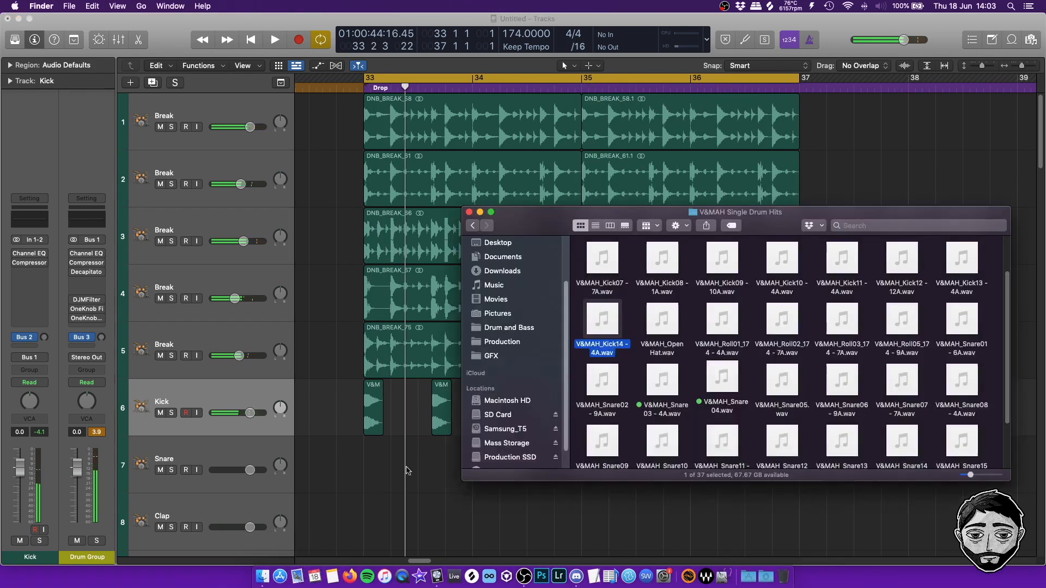
left_click(629, 378)
mouse_move(830, 370)
left_click(968, 349)
key("space")
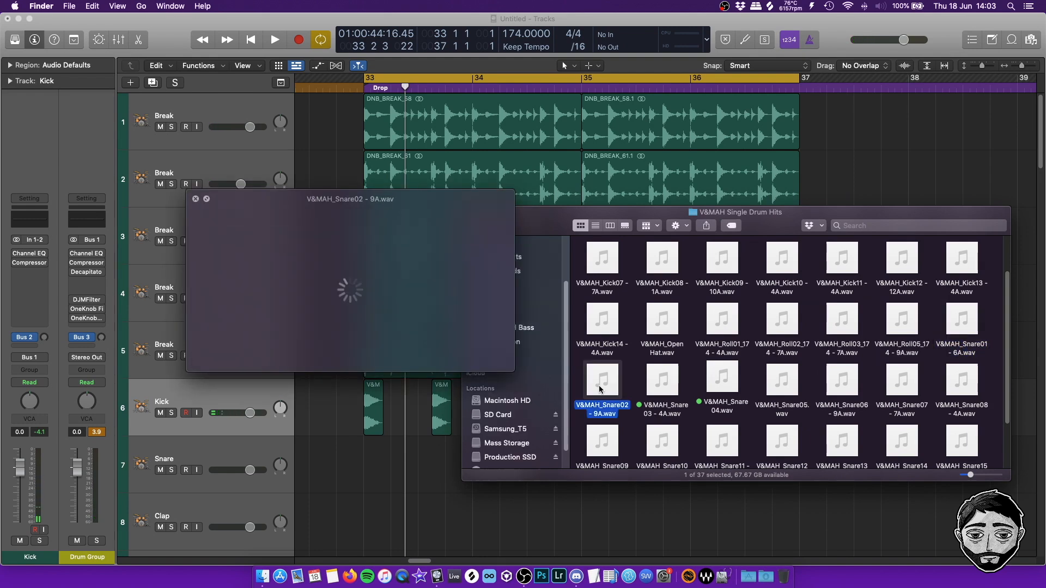
key("space")
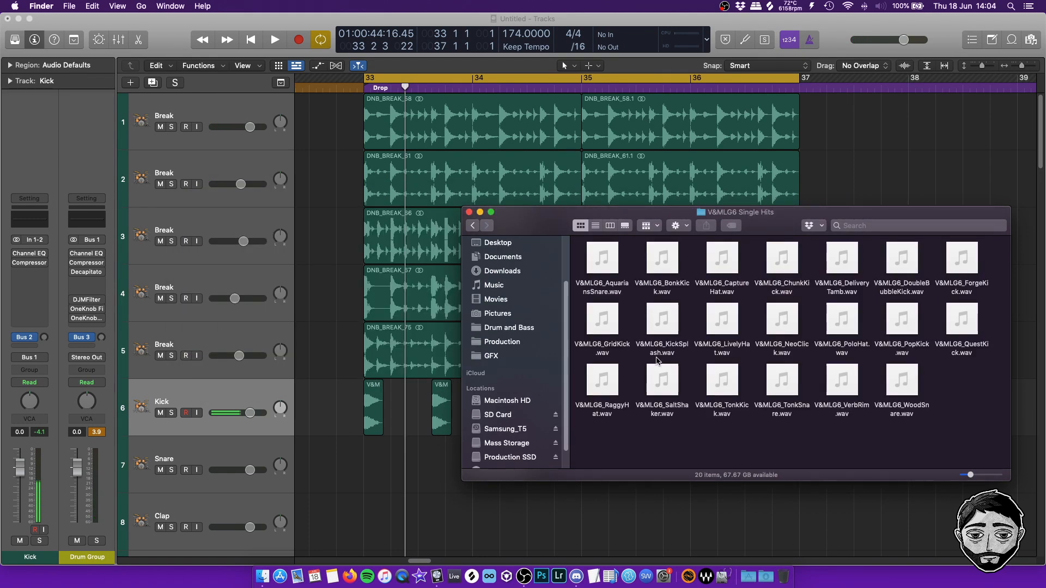
Audition the samples in the V&MLG6 Single Hits folder in search of a snare.
key("space")
key("Down")
key("Down")
key("Right")
key("Right")
key("Right")
key("Down")
key("Down")
key("Left")
key("Left")
key("Left")
key("Left")
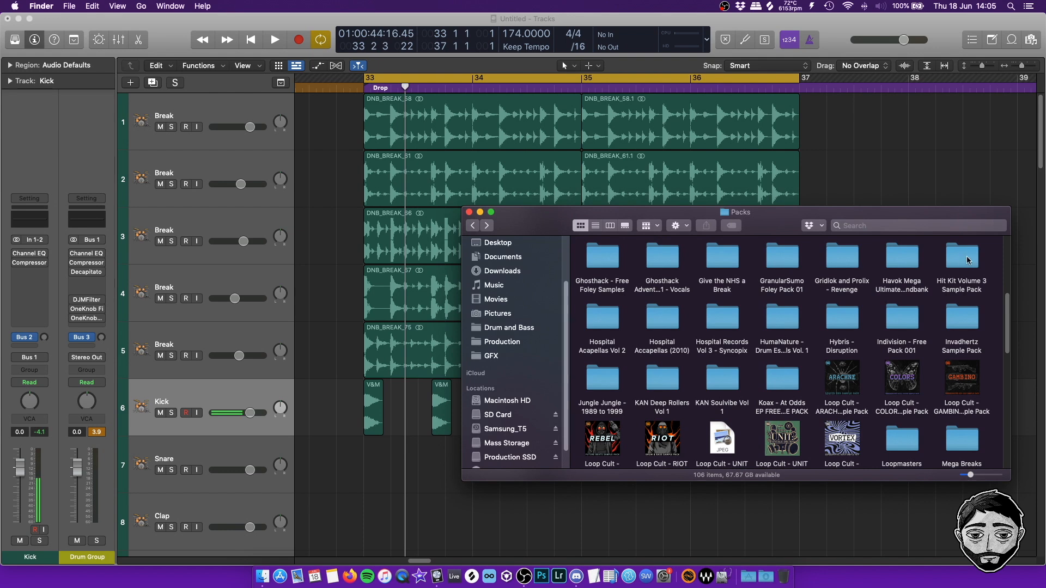
Open the SN Rimshot folder inside HK Snare Drums of the Hit Kit Volume 3 Sample Pack.
double_click(971, 267)
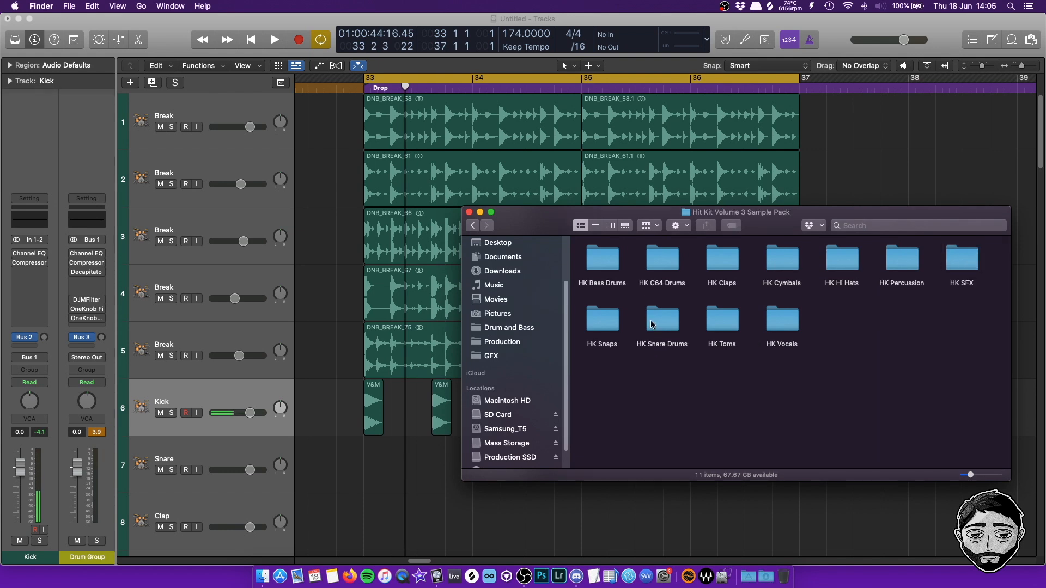
left_click_drag(743, 224, 715, 224)
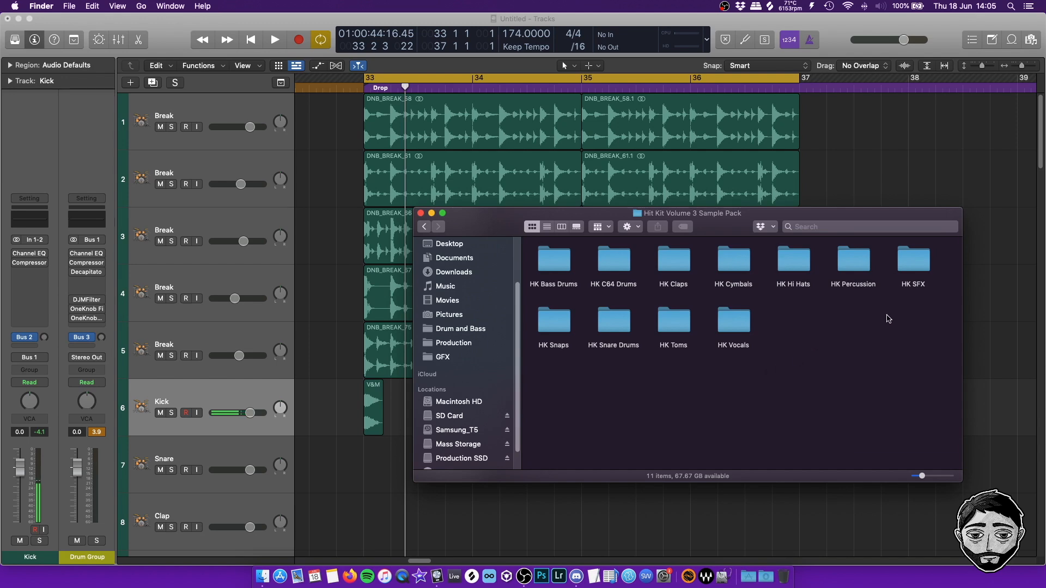
double_click(600, 346)
double_click(913, 262)
Audition the rimshot samples in the SN Rimshot folder up to HK SN Rimshot 06.
left_click(553, 261)
key("space")
key("Right")
key("Right")
key("Right")
key("Right")
key("Right")
key("space")
Place HK SN Rimshot 06 on the Rimshot track at beat 2 of bar 33.
left_click_drag(957, 223, 398, 521)
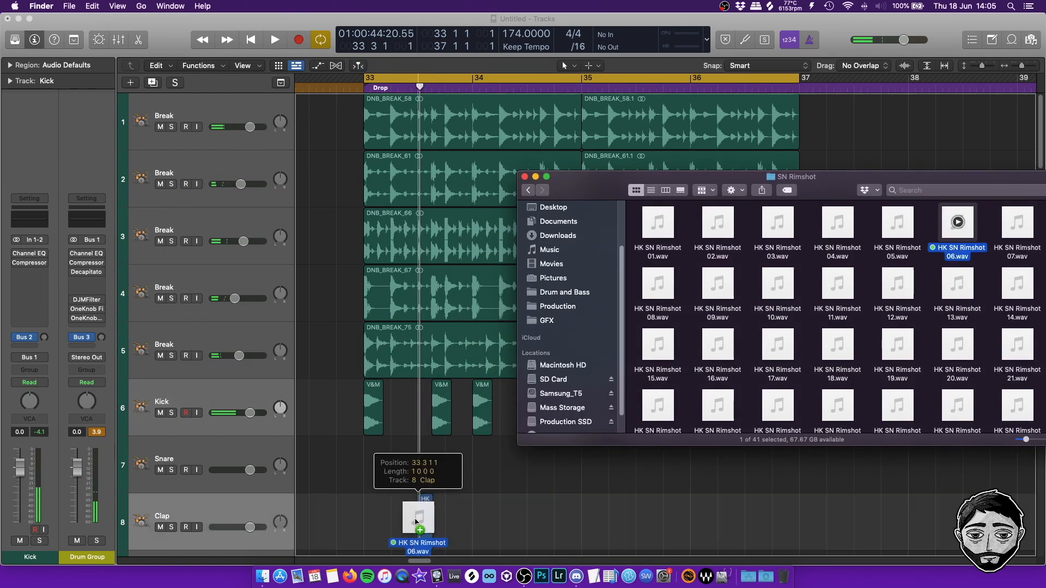
scroll(398, 490, "down", 5)
left_click_drag(398, 407, 399, 447)
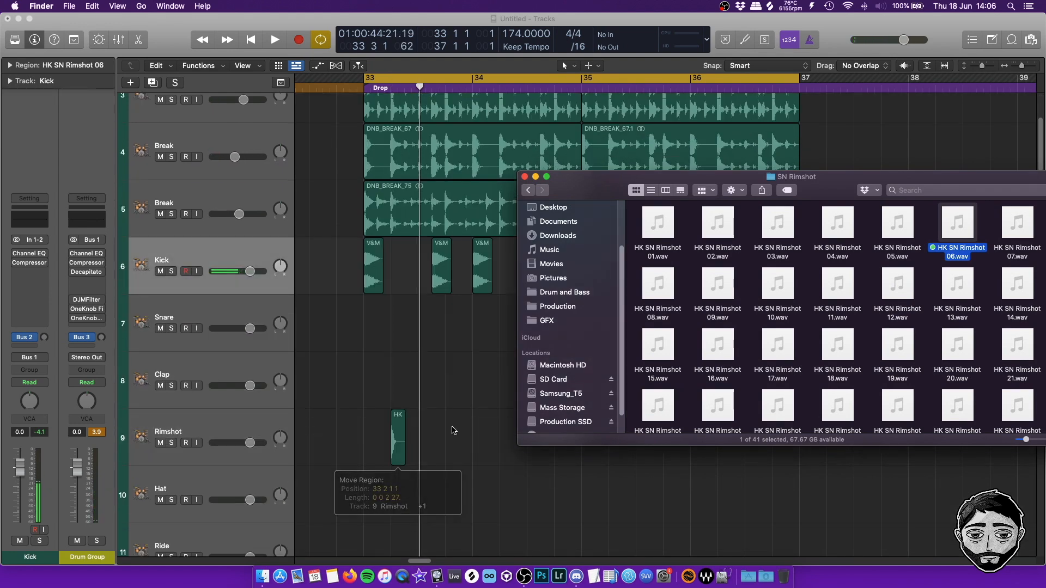
Repeat the rimshot on beats 2 and 4 through bars 33 to 36 and play it with the breaks.
left_click(457, 433)
key("space")
key("super+Right")
key("space")
left_click_drag(401, 445, 339, 436, "alt")
key("super+r")
key("super+Left")
key("super+r")
key("super+r")
left_click(509, 390)
key("super+Right")
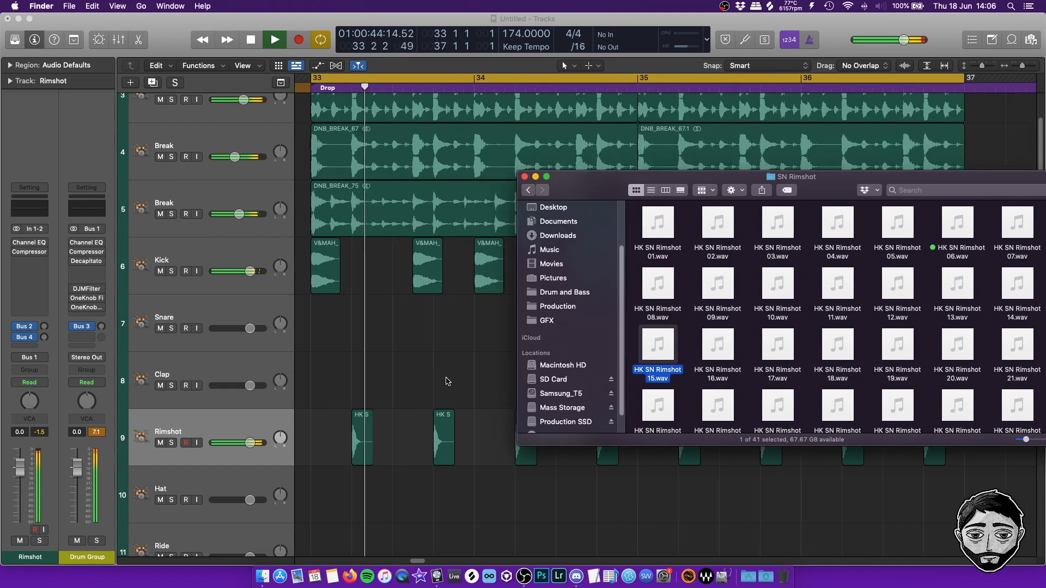
Preview the CP Dirty samples inside HK Claps and place one on the Clap track in line with the rimshots.
key("super+Up")
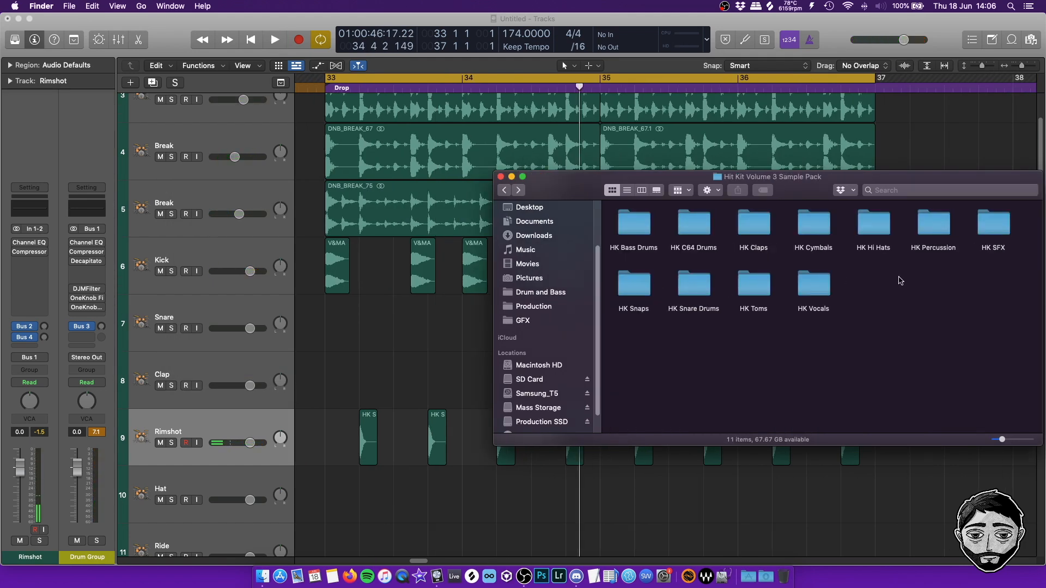
double_click(743, 231)
key("space")
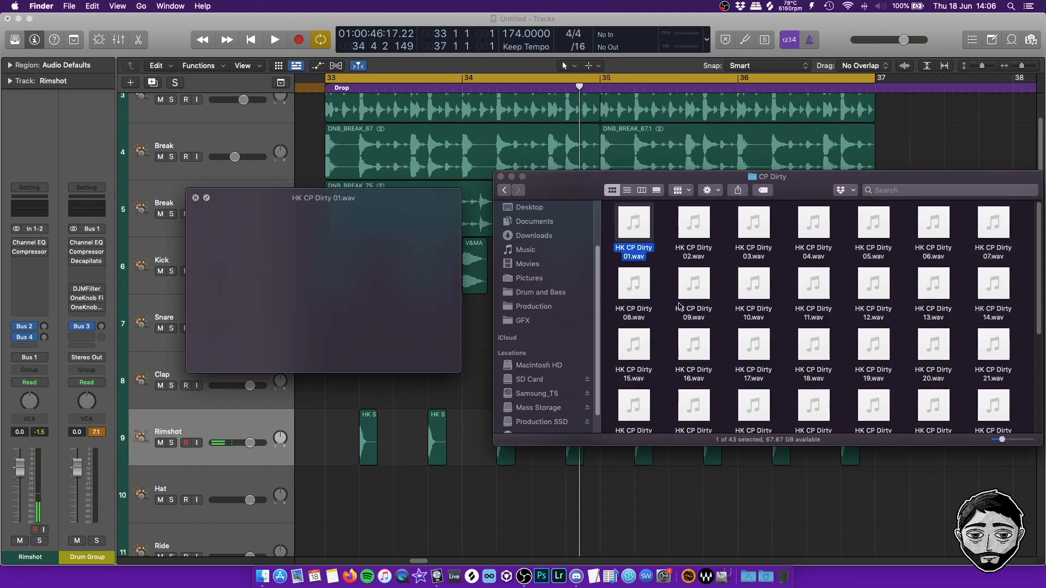
left_click_drag(745, 311, 436, 387)
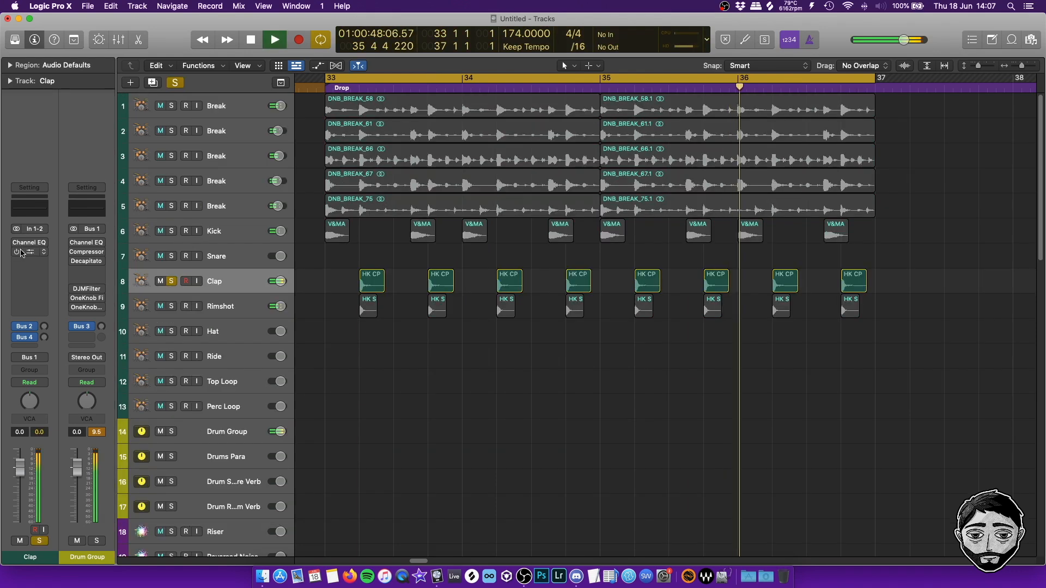
Enable and open the Channel EQ on the Clap track and switch on its low-cut filter with an 18 dB/Oct slope.
left_click(17, 243)
left_click(14, 281)
left_click(15, 288)
left_click(15, 306)
left_click(14, 306)
left_click(29, 243)
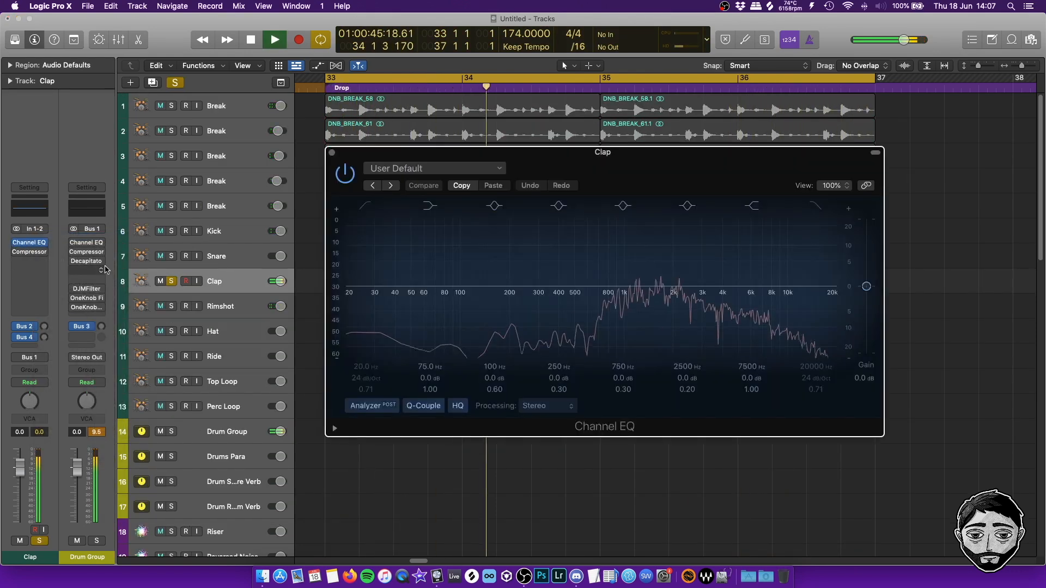
left_click(372, 208)
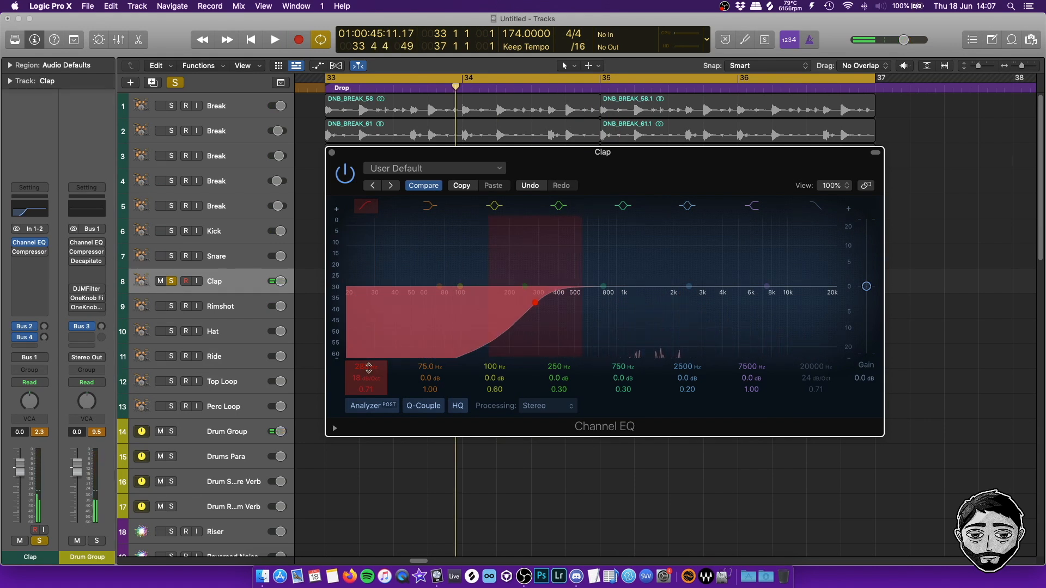
Sweep the Clap track's low-cut frequency up to 600 Hz while listening, and settle it at about 322 Hz.
key("space")
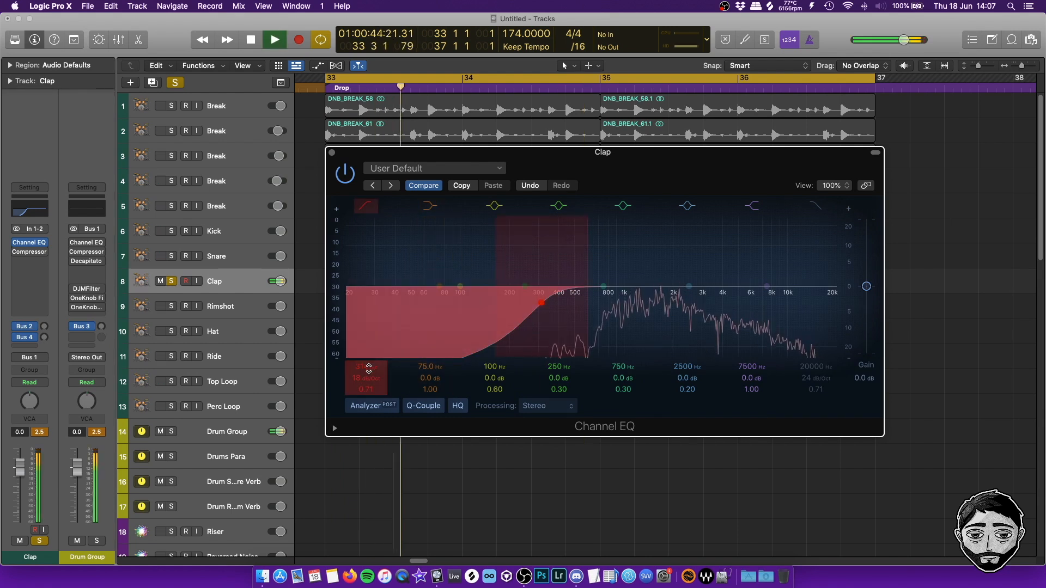
mouse_move(370, 368)
left_mouse_down()
mouse_move(369, 383)
mouse_move(369, 351)
left_mouse_up()
key("space")
key("space")
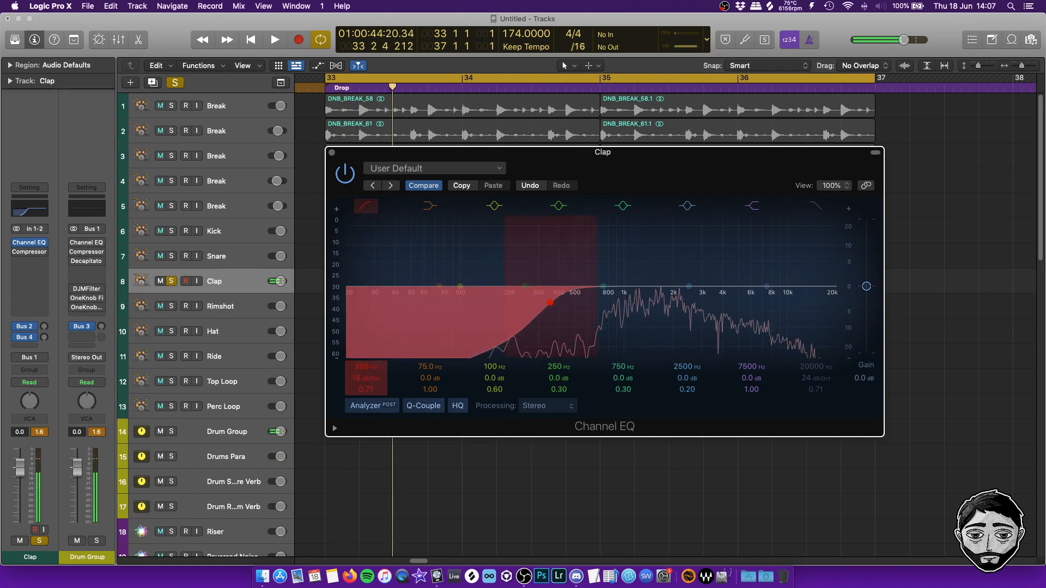
key("space")
left_click_drag(369, 367, 374, 361)
key("space")
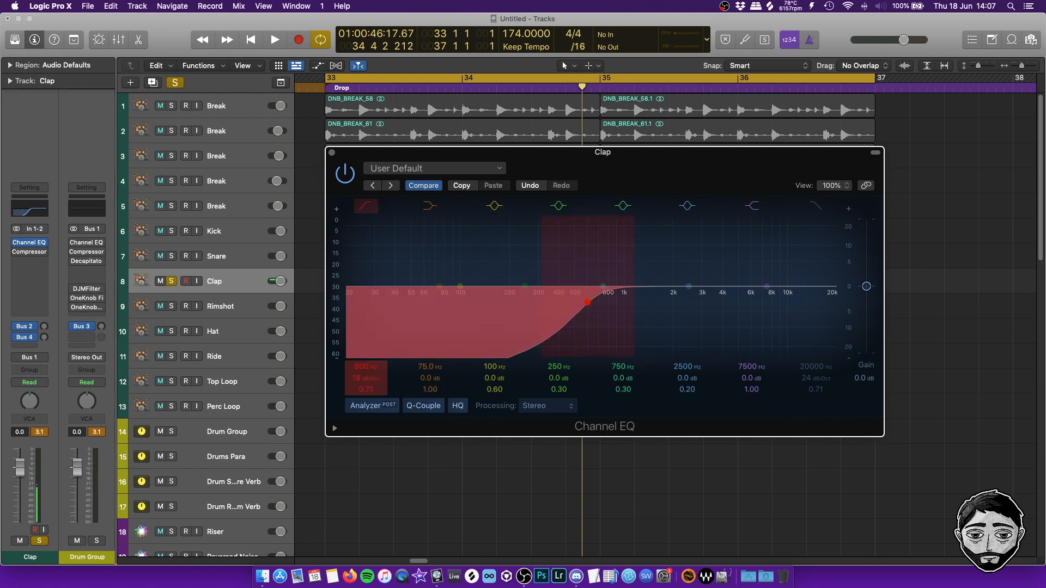
left_click_drag(587, 302, 556, 302)
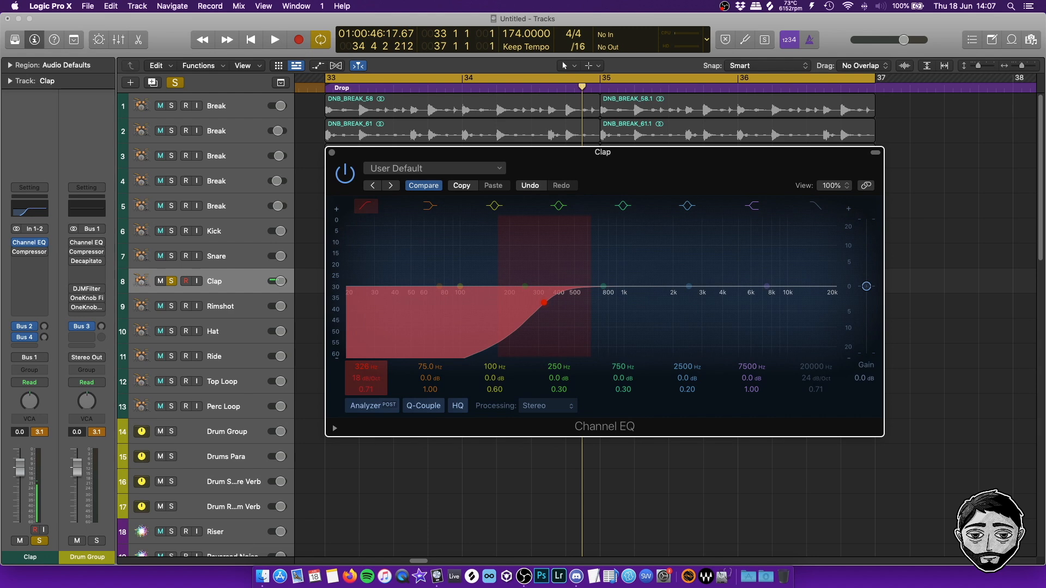
key("space")
Solo the Rimshot track and filter out its low end with a low cut in its Channel EQ.
left_click(171, 283)
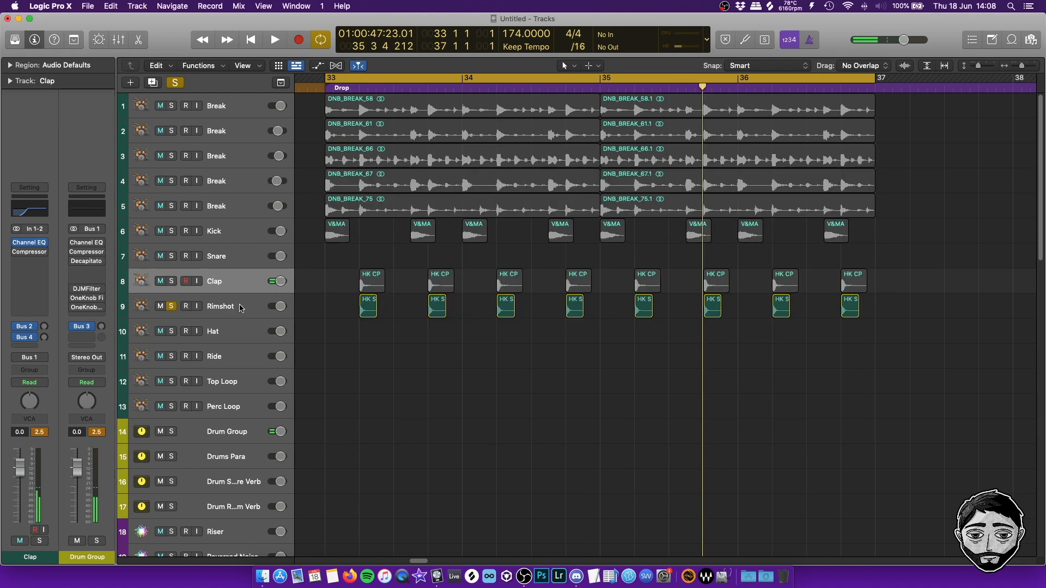
key("space")
left_click(32, 243)
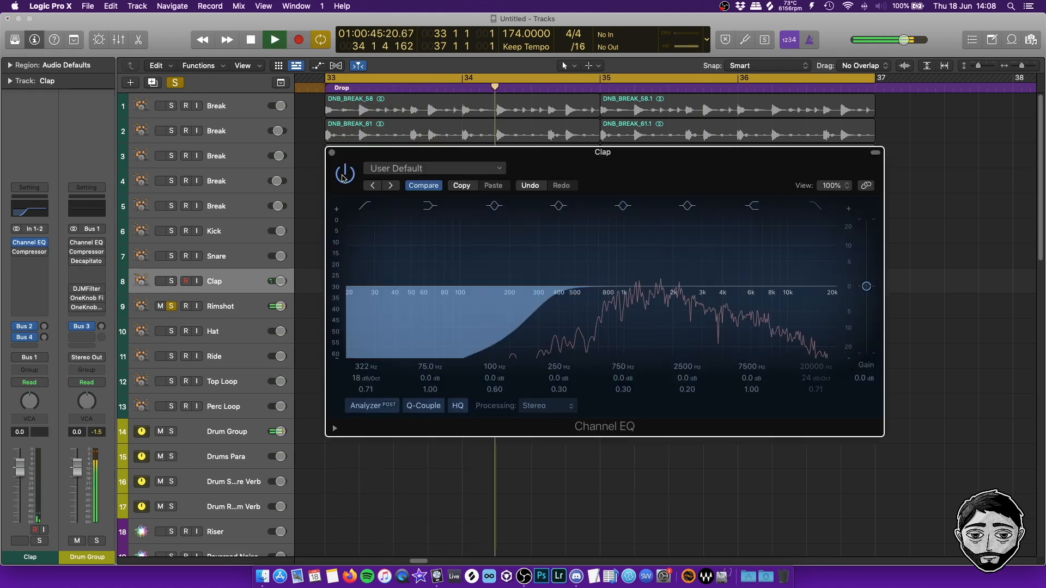
left_click(332, 152)
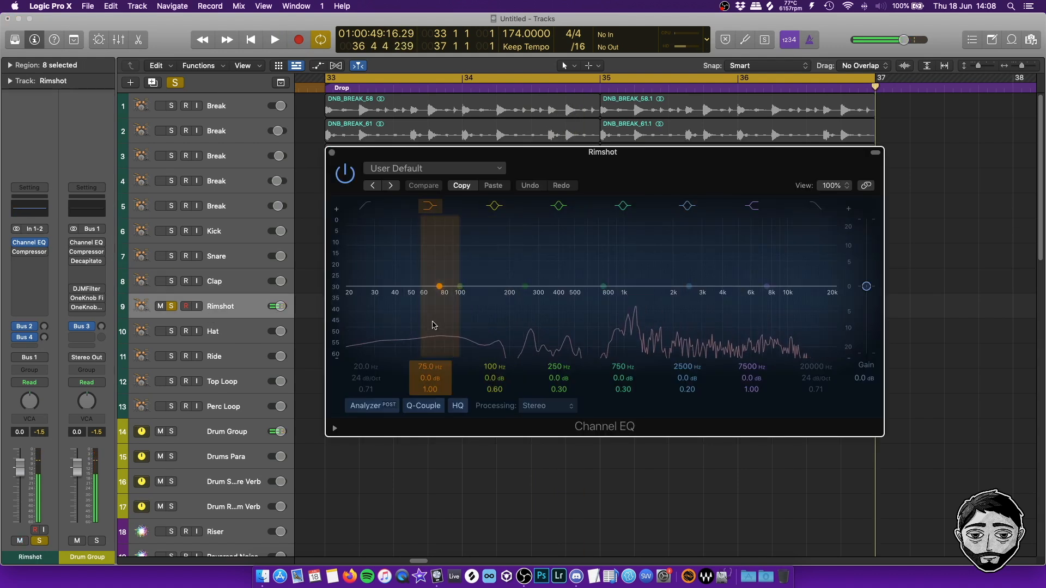
left_click(365, 345)
mouse_move(367, 362)
left_mouse_down()
mouse_move(363, 379)
mouse_move(366, 360)
left_mouse_up()
key("space")
key("space")
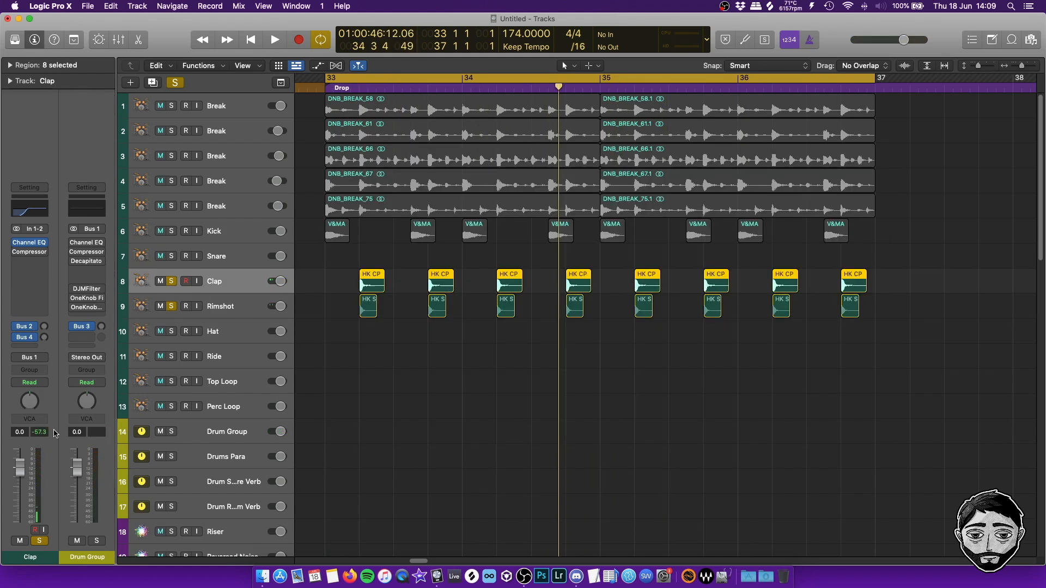
Insert a Gain plug-in on the Rimshot track and make the signal mono.
left_click(229, 304)
left_click(43, 279)
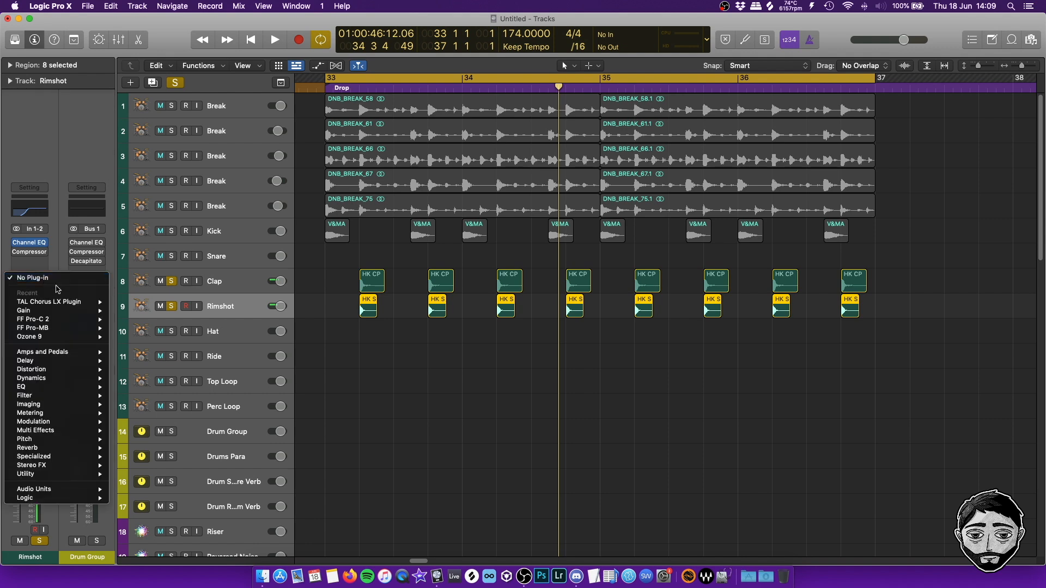
mouse_move(101, 314)
left_click(132, 311)
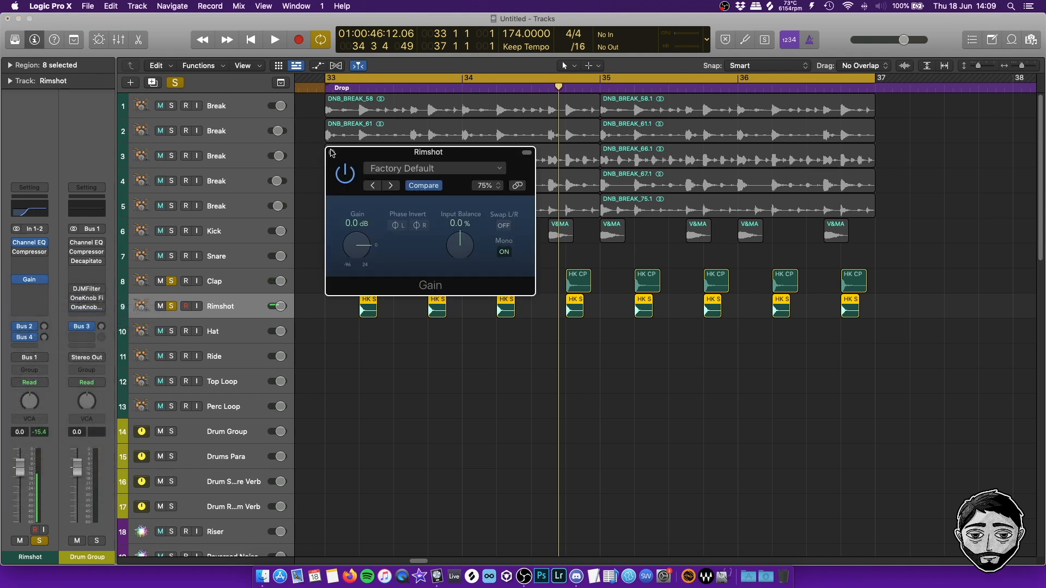
left_click(331, 152)
Insert Ozone Imager 2 on the Clap track and play the soloed clap and rimshot.
left_click(217, 283)
left_click(28, 269)
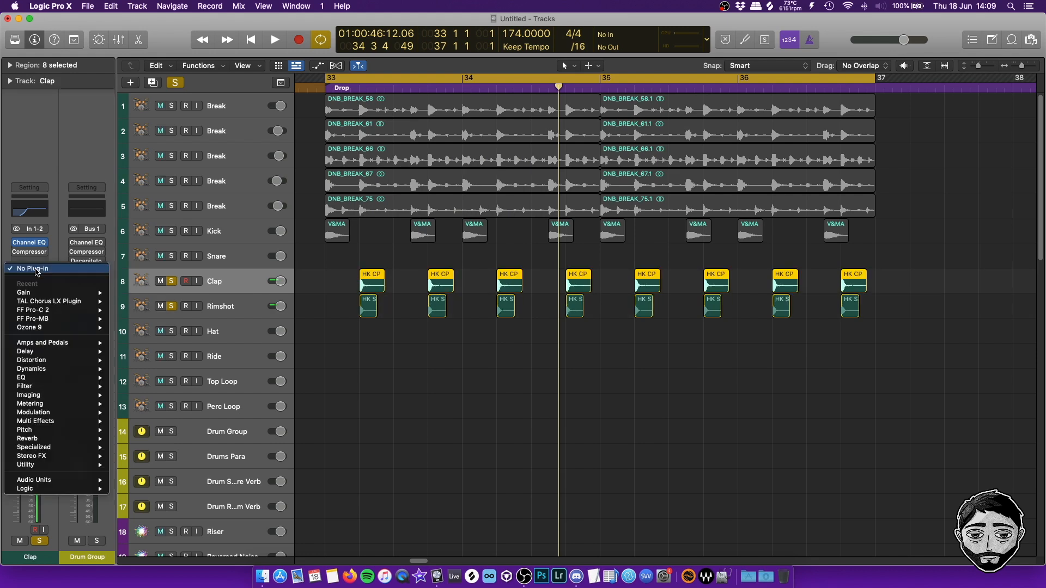
left_click(241, 473)
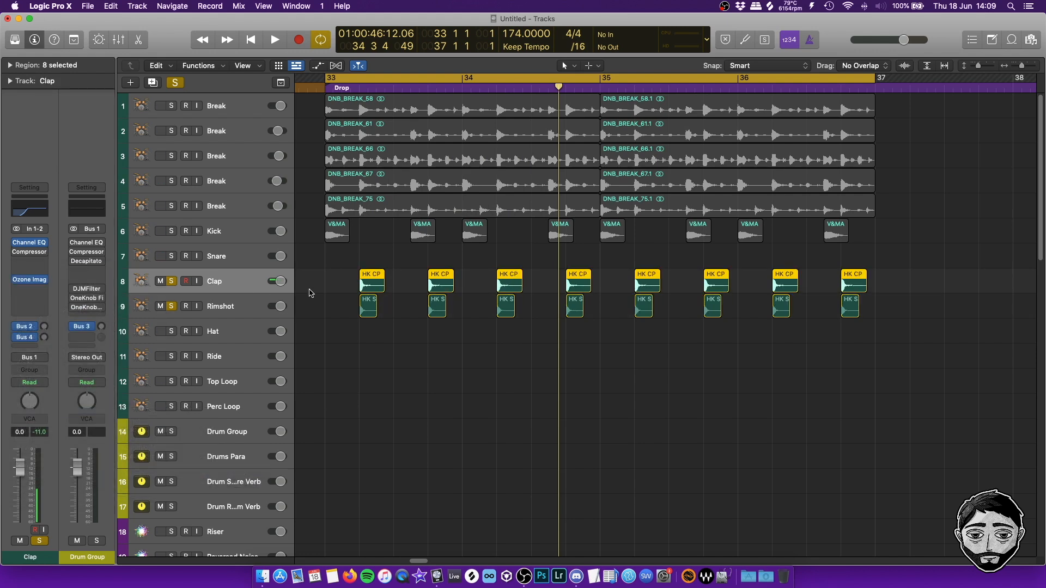
key("space")
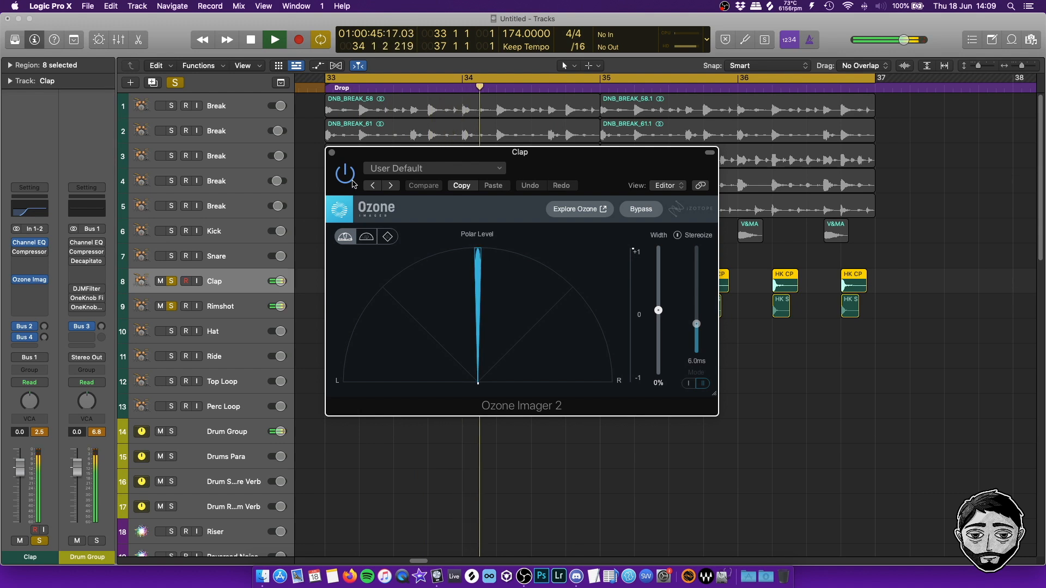
Enable Stereoize at 9.8 ms in the clap's Ozone Imager and set the Width to 33%.
left_click_drag(658, 310, 658, 261)
left_click(677, 235)
left_click_drag(696, 322, 696, 303)
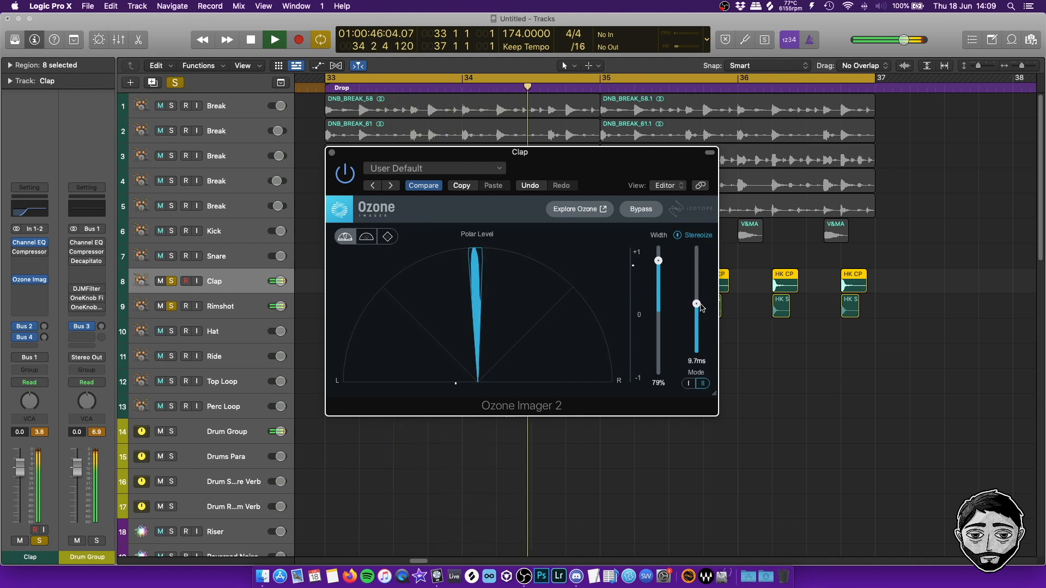
left_click_drag(664, 263, 658, 290)
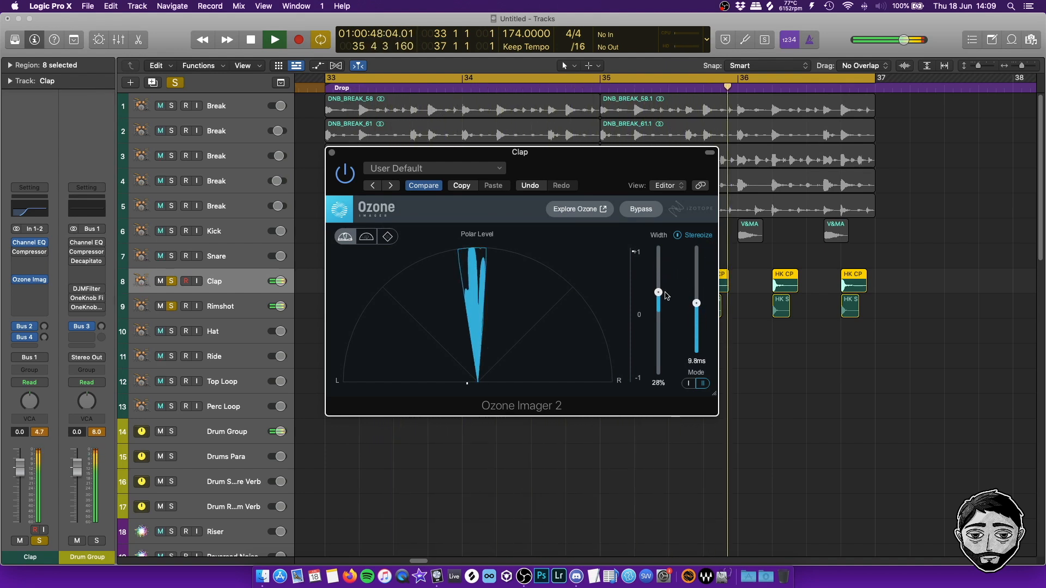
View the clap's stereo image as Polar Sample and compare the sound with the imager bypassed and active.
left_click(367, 237)
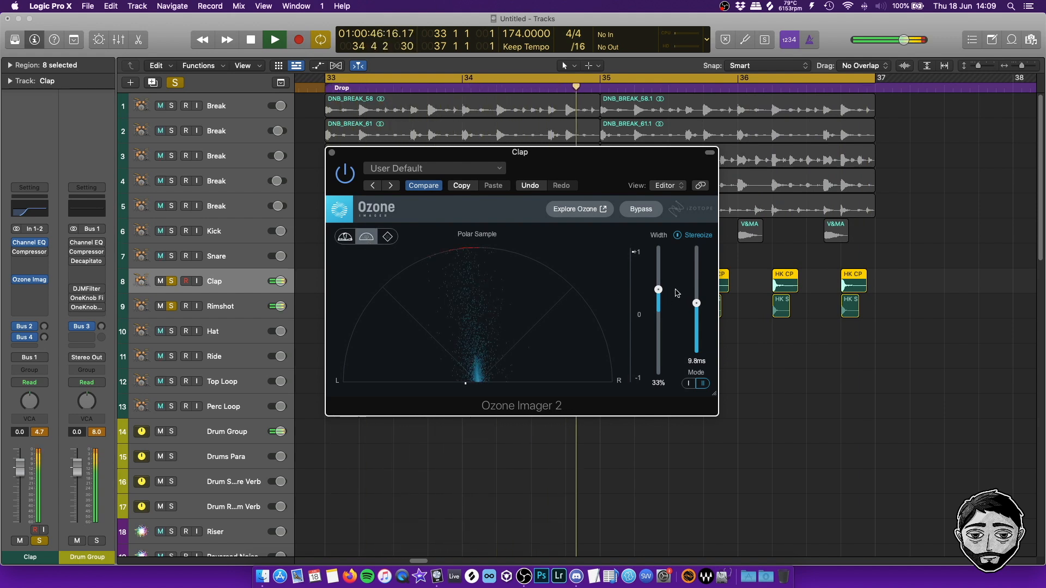
left_click(349, 174)
left_click(350, 176)
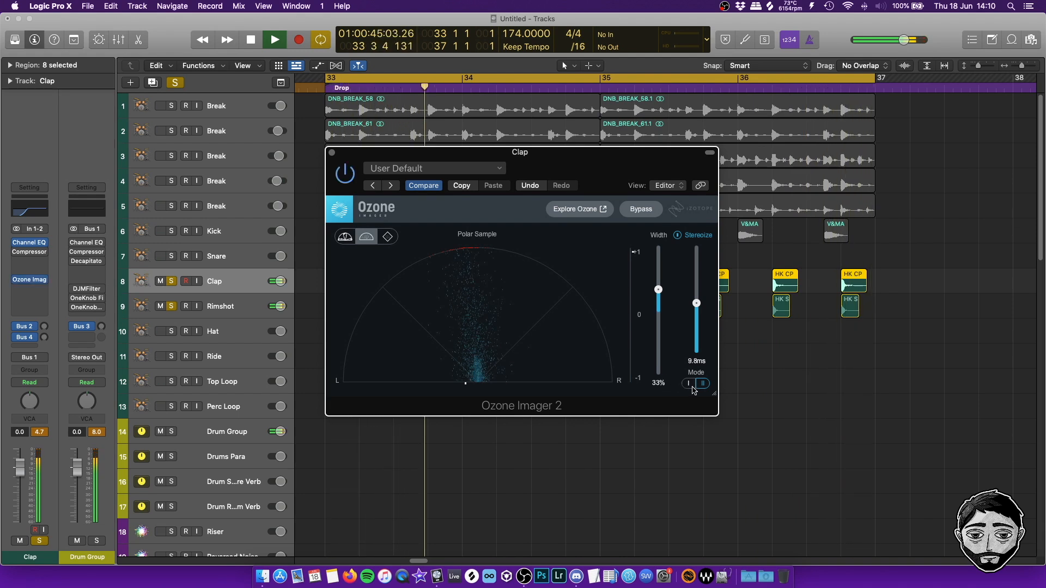
left_click(332, 153)
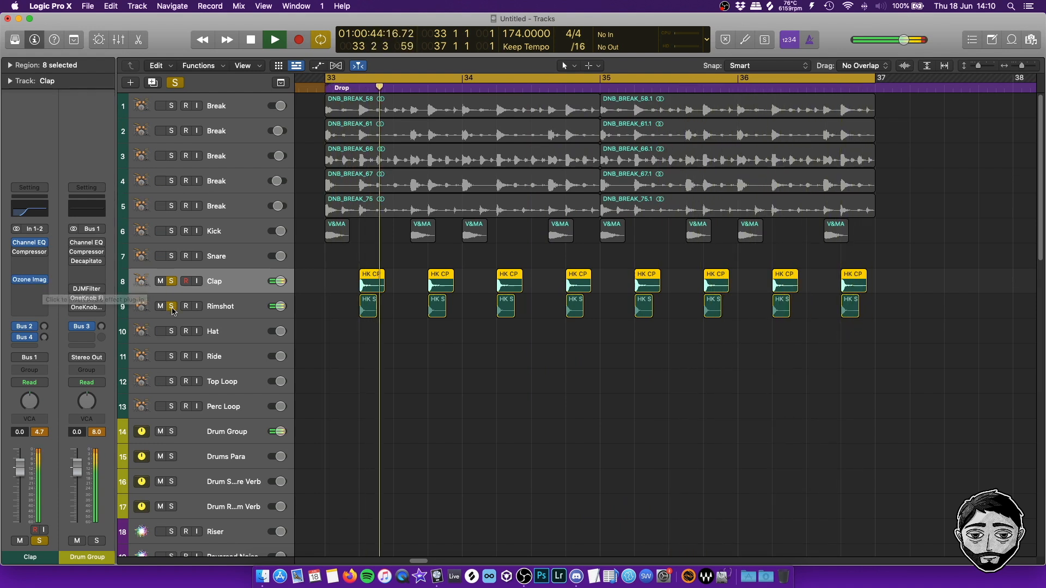
Unsolo the Clap and Rimshot tracks and listen to them with the breaks and kick.
left_click(220, 313)
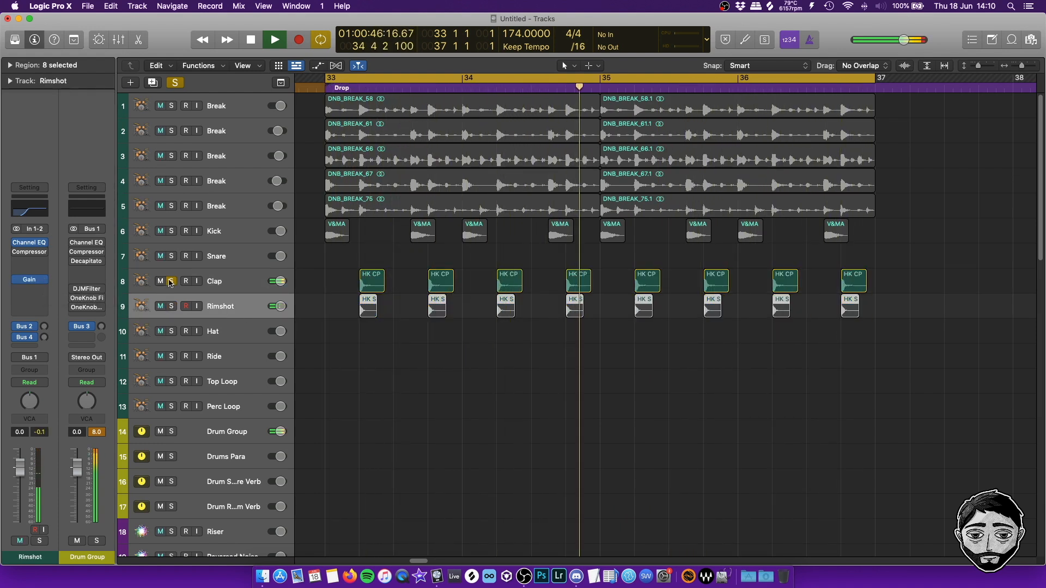
left_click(171, 282)
left_click(339, 387)
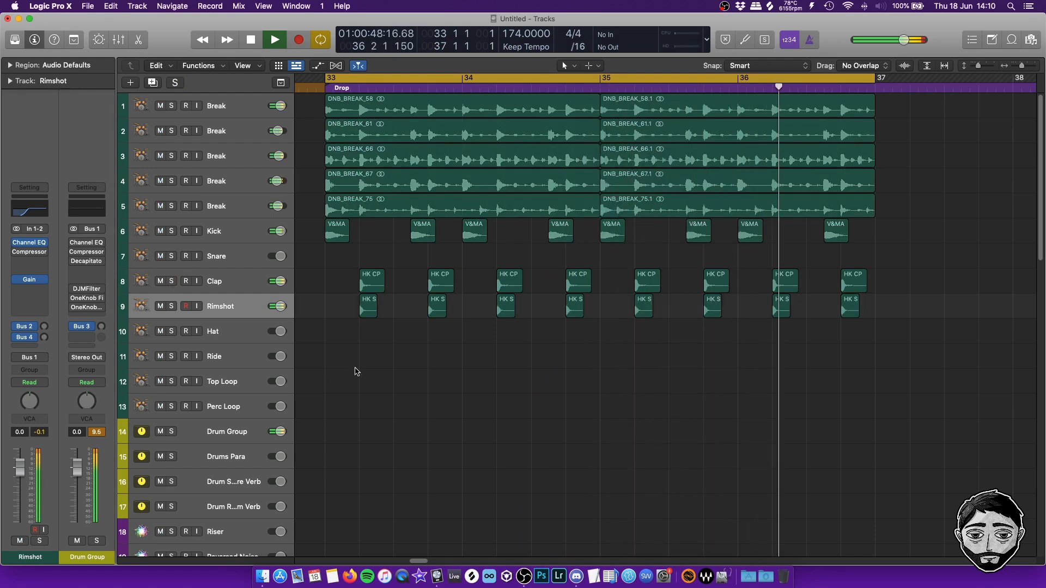
Solo Break 4 and, in its Channel EQ, cut narrow notches at 705, 1270 and 1590 Hz and raise the low cut to 492 Hz.
left_click(232, 184)
key("s")
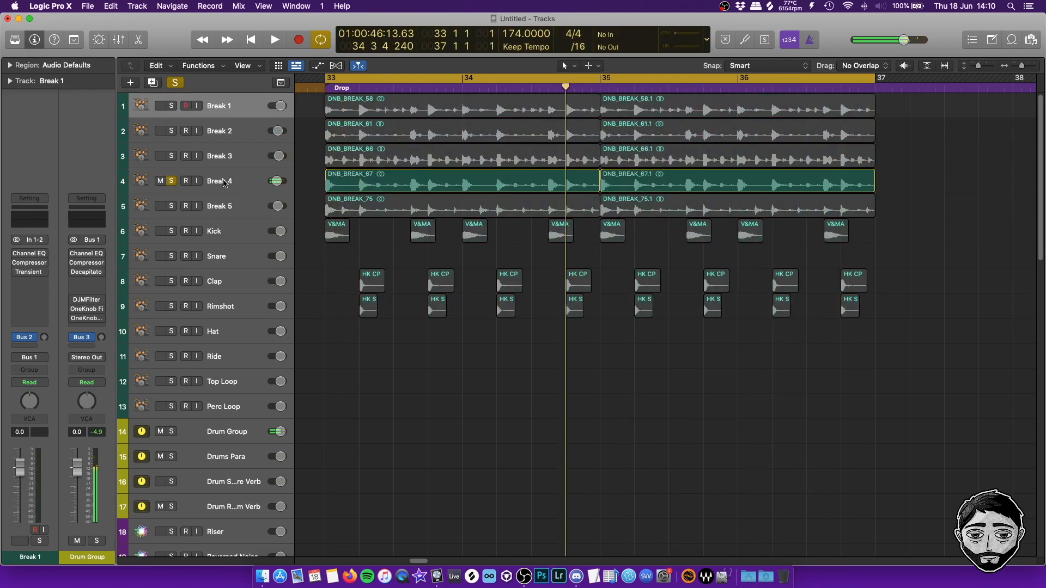
left_click(223, 186)
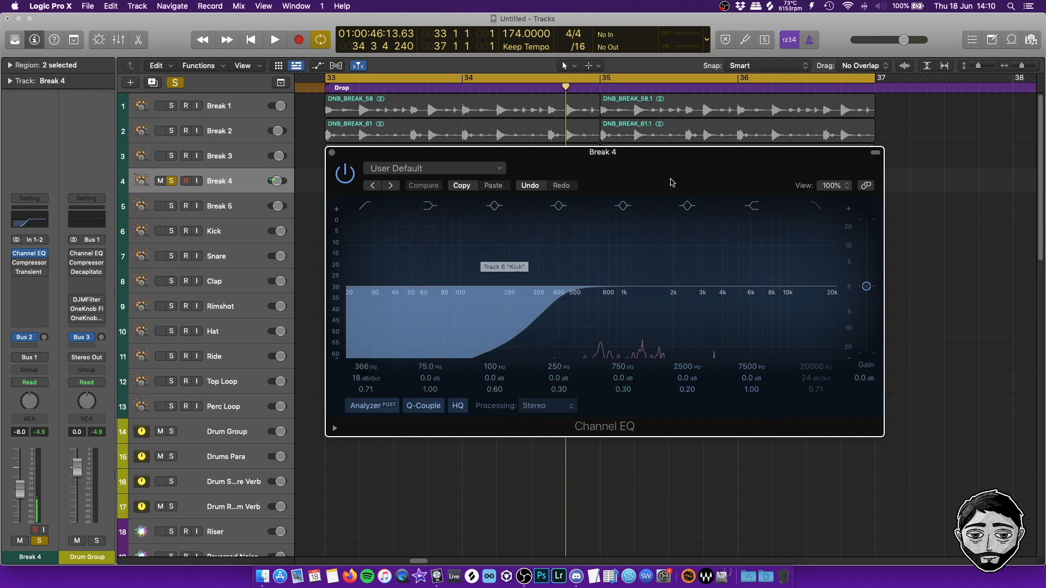
left_click_drag(663, 171, 636, 189)
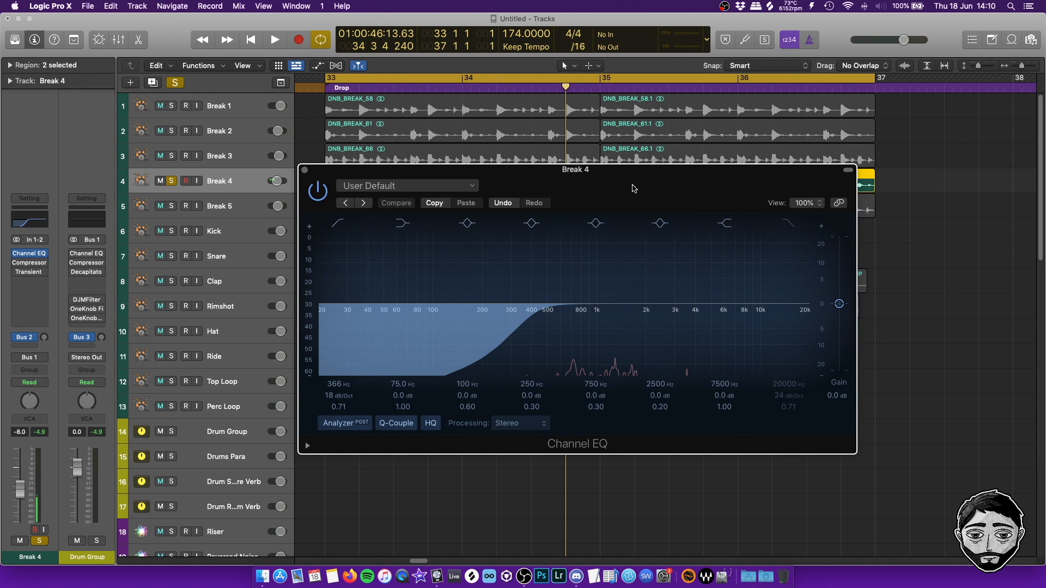
key("space")
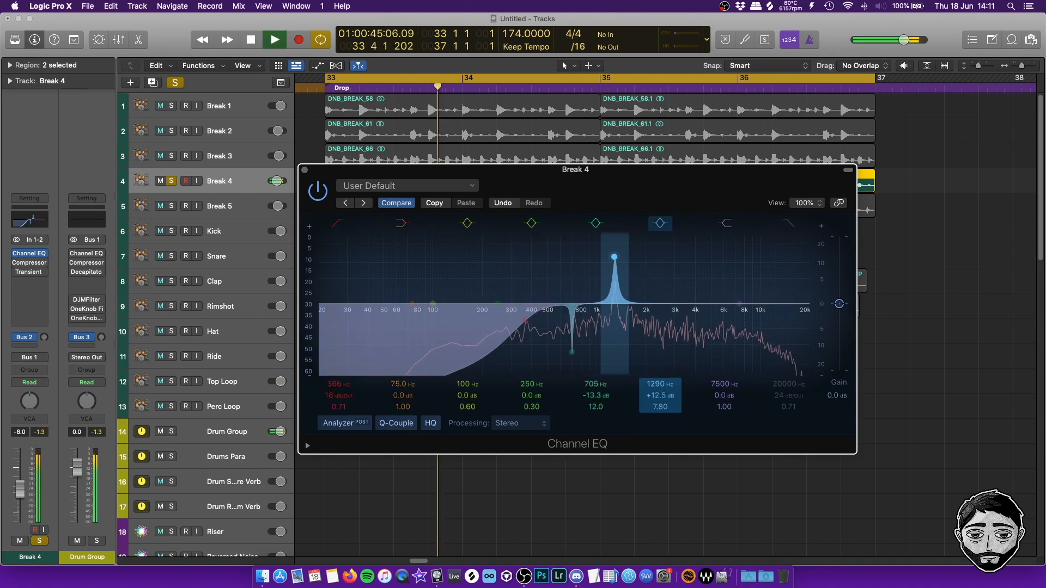
left_click_drag(633, 245, 633, 285)
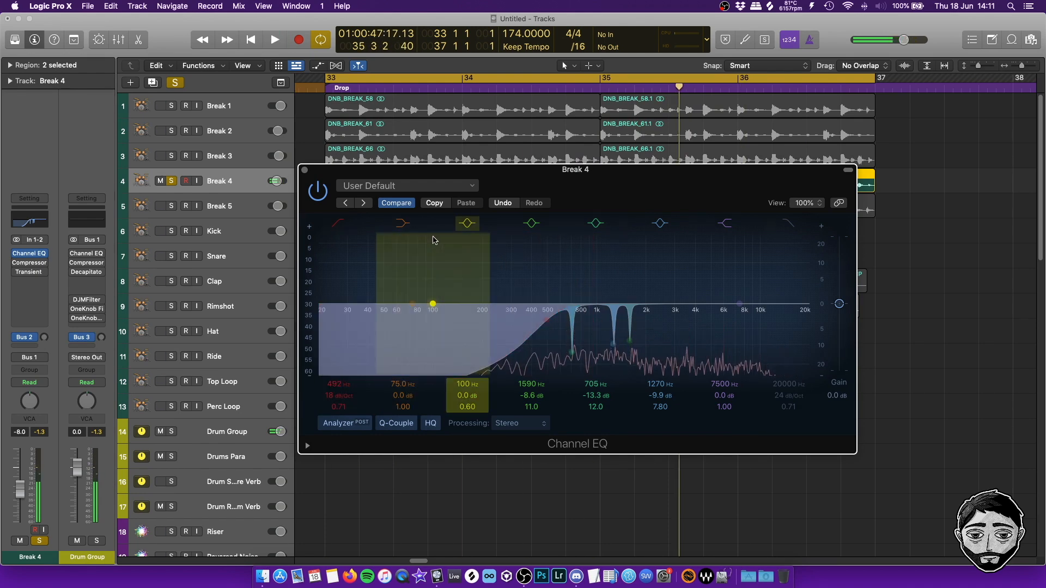
key("v")
Clear all track solos and play the full drum arrangement from bar 33.
left_click(175, 82)
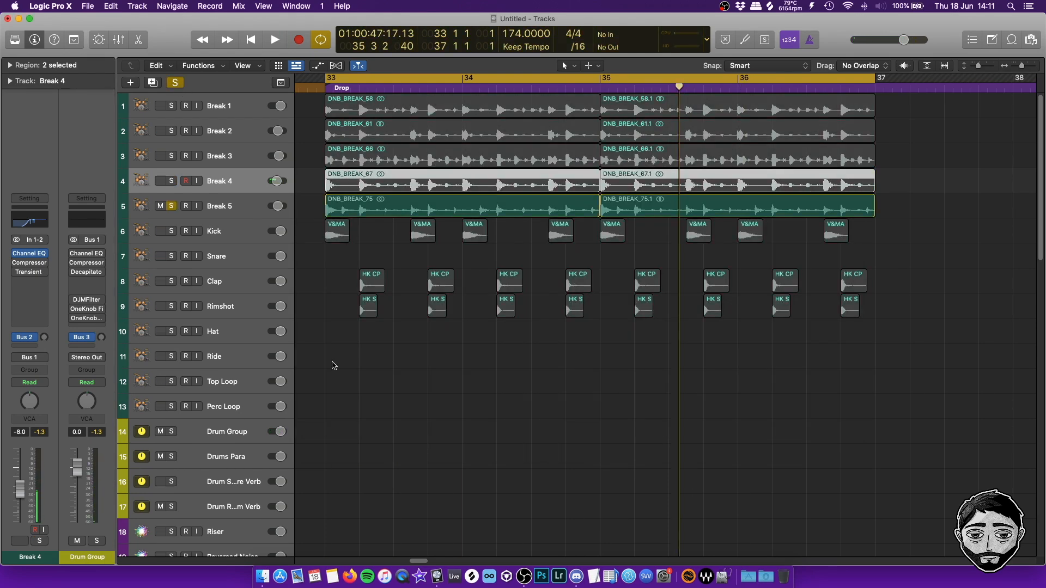
key("space")
left_click(446, 441)
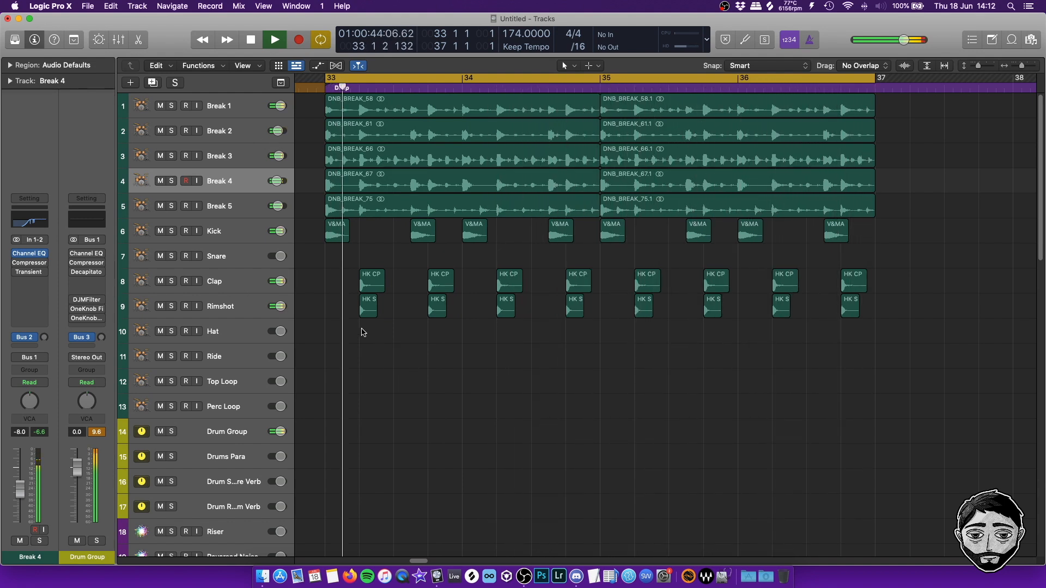
Stop playback, solo Break 1 and turn on an 18 dB/Oct low cut at 218 Hz in its Channel EQ.
key("space")
scroll(355, 369, "up", 1)
scroll(353, 368, "left", 4)
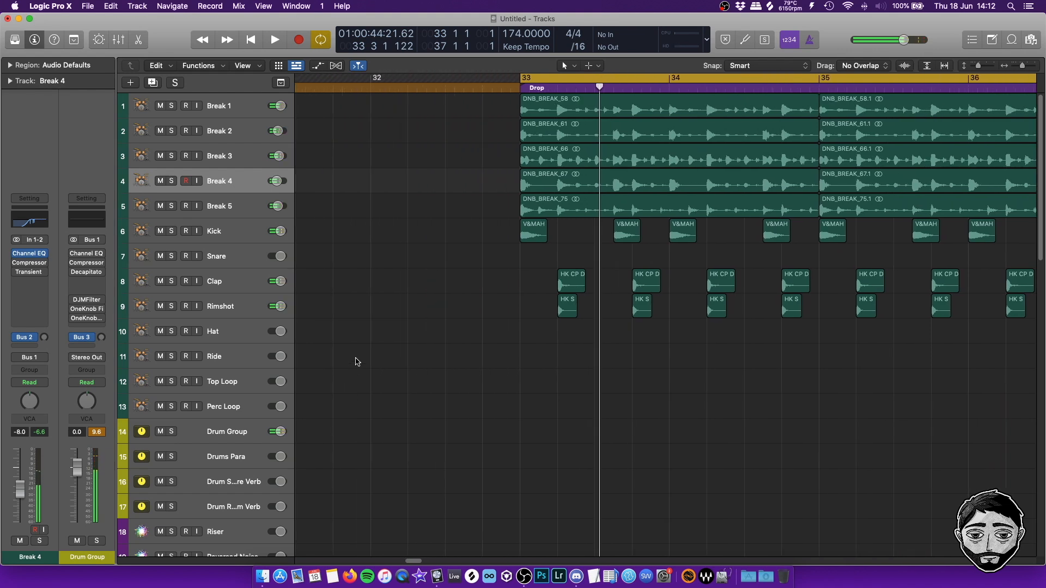
left_click(245, 107)
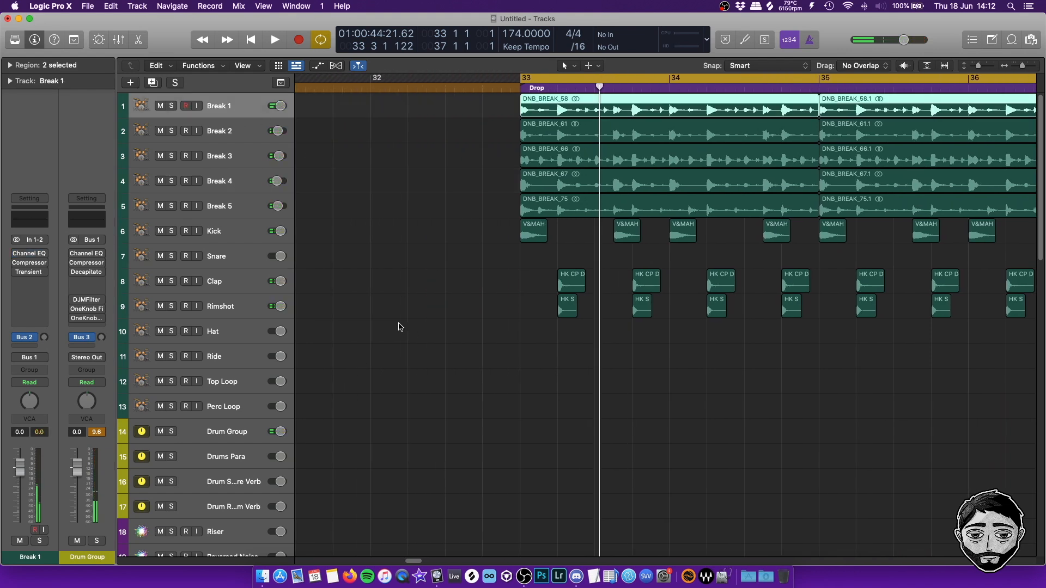
key("s")
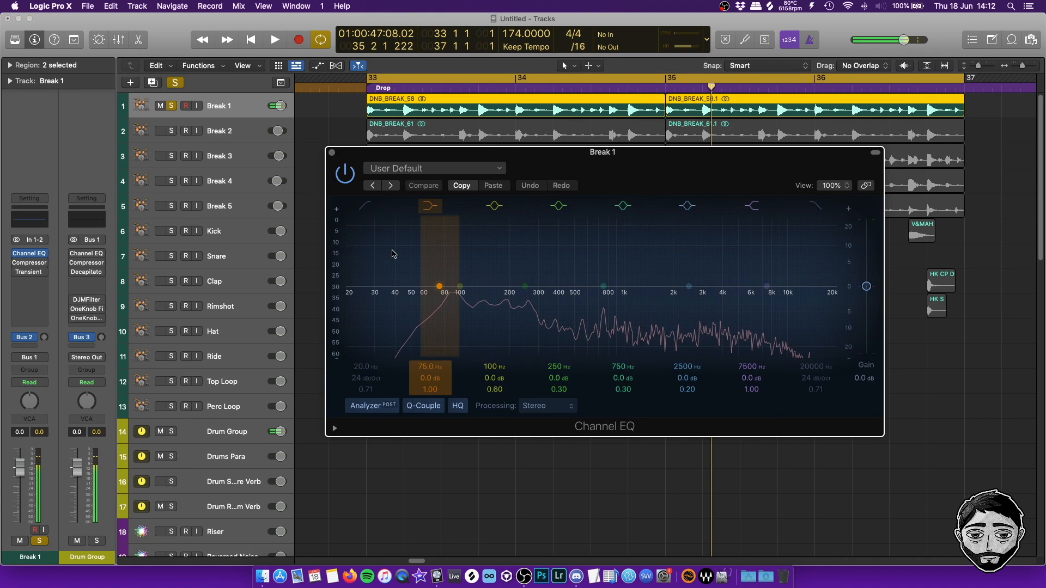
left_click(235, 138)
left_click(237, 157)
left_click(238, 115)
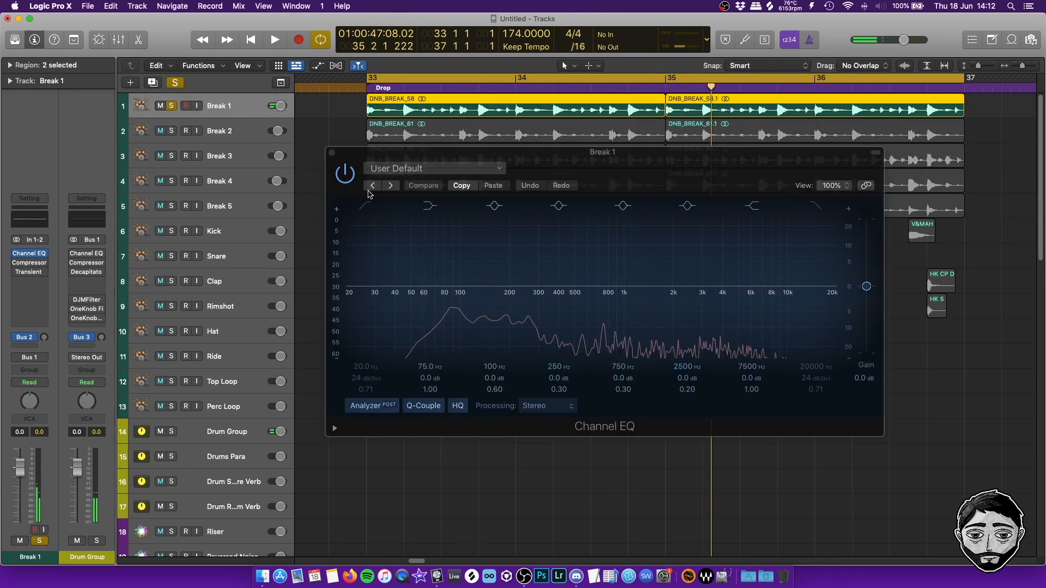
left_click(368, 207)
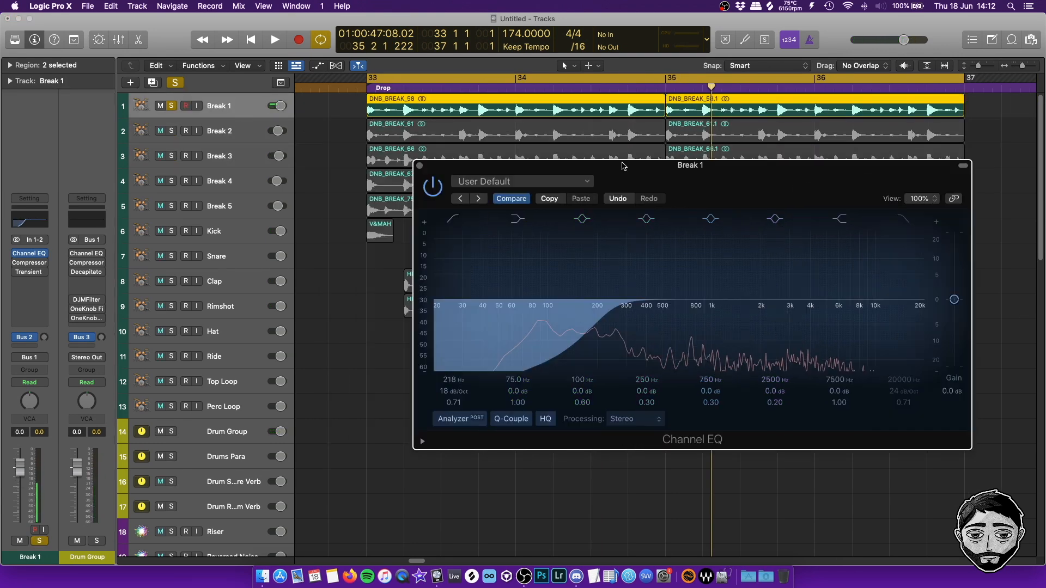
Raise the low cut frequency in Break 1's Channel EQ to 222 Hz.
left_click(241, 230)
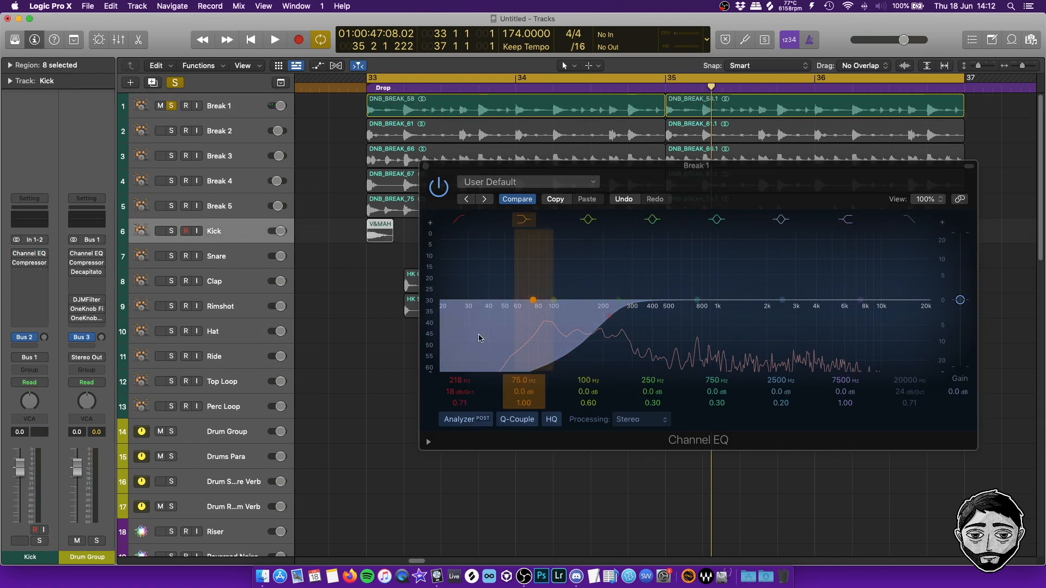
left_click_drag(452, 379, 452, 376)
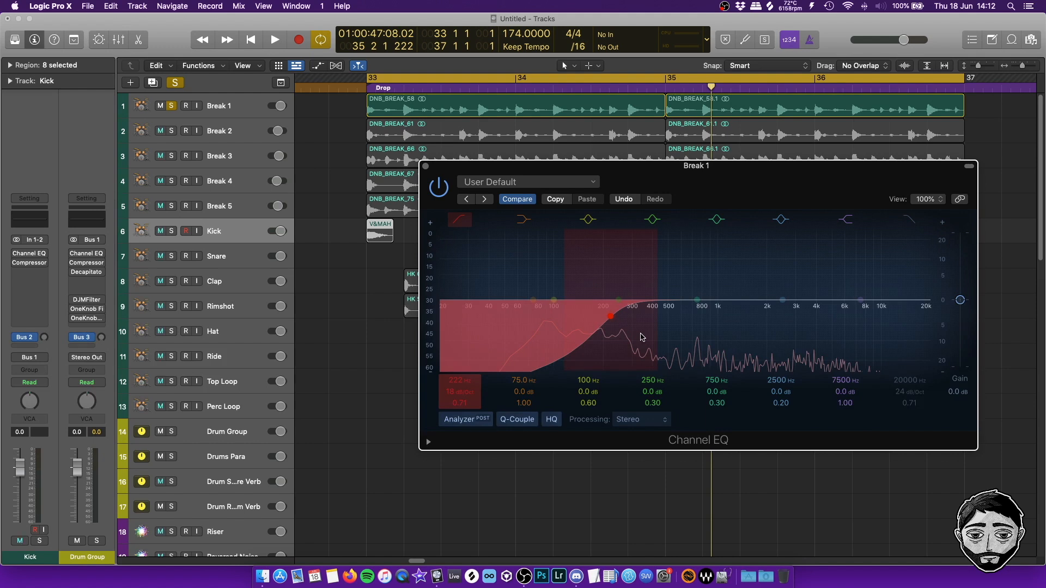
left_click_drag(742, 180, 743, 192)
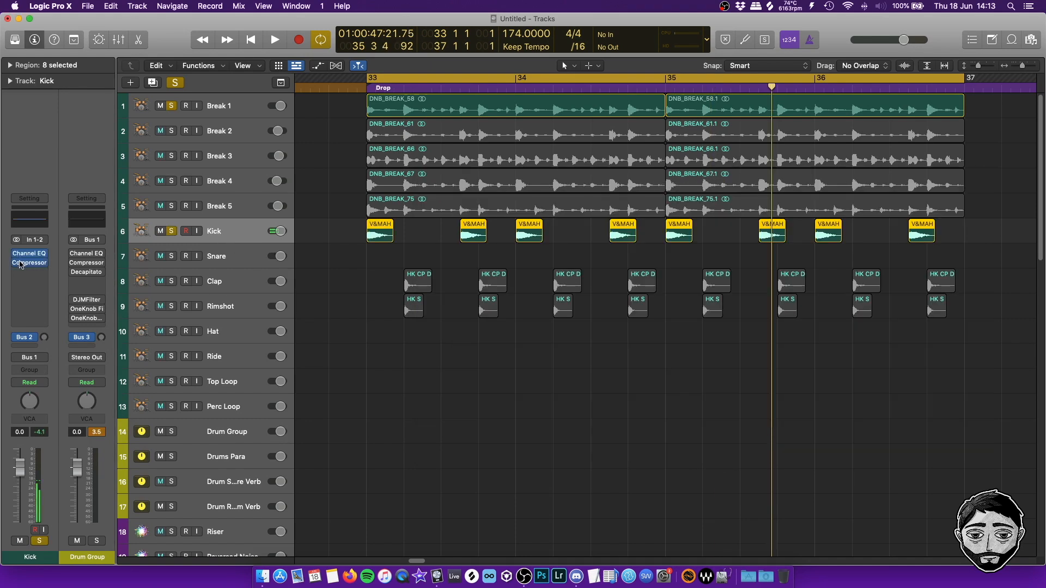
Open the Kick's Channel EQ, remove the Break 1 solo and play the kick on its own.
left_click(31, 254)
left_click(172, 106)
key("space")
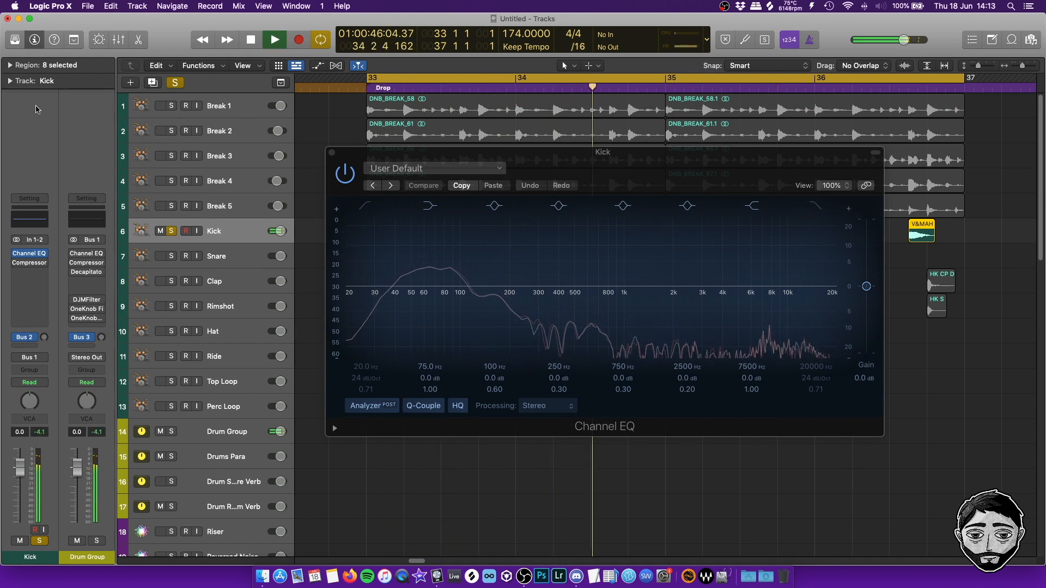
Show the extended region parameters and set the fade-out of the eight selected kick regions to 164.
key("space")
left_click(11, 65)
left_click(10, 161)
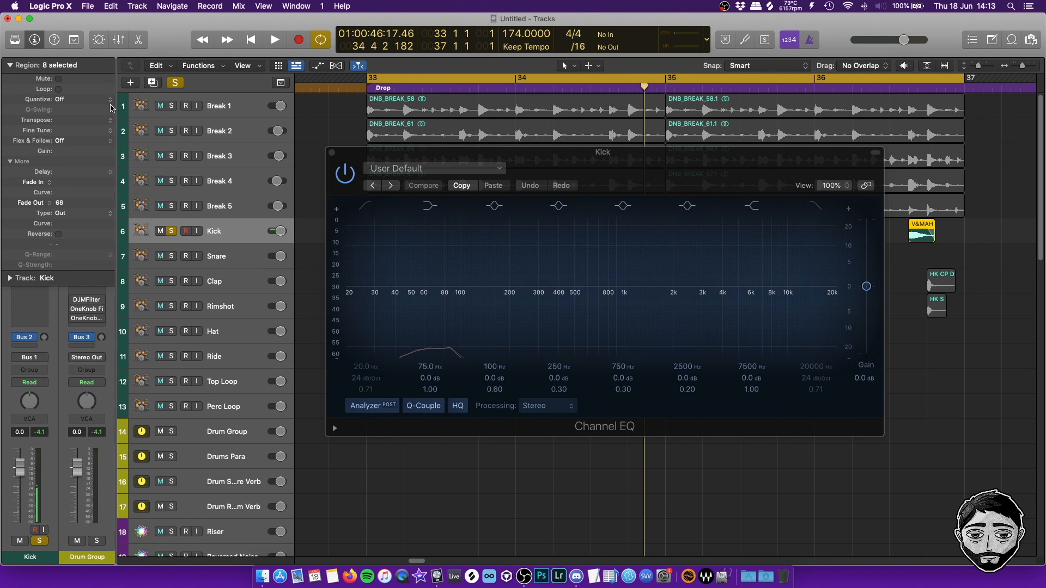
key("space")
left_click_drag(70, 205, 86, 83)
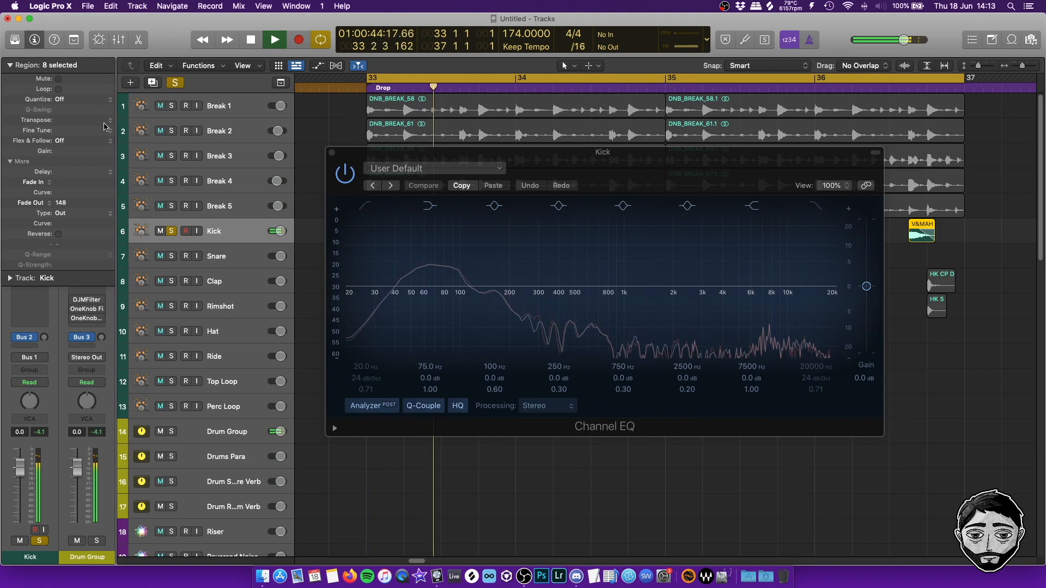
left_click_drag(93, 206, 100, 163)
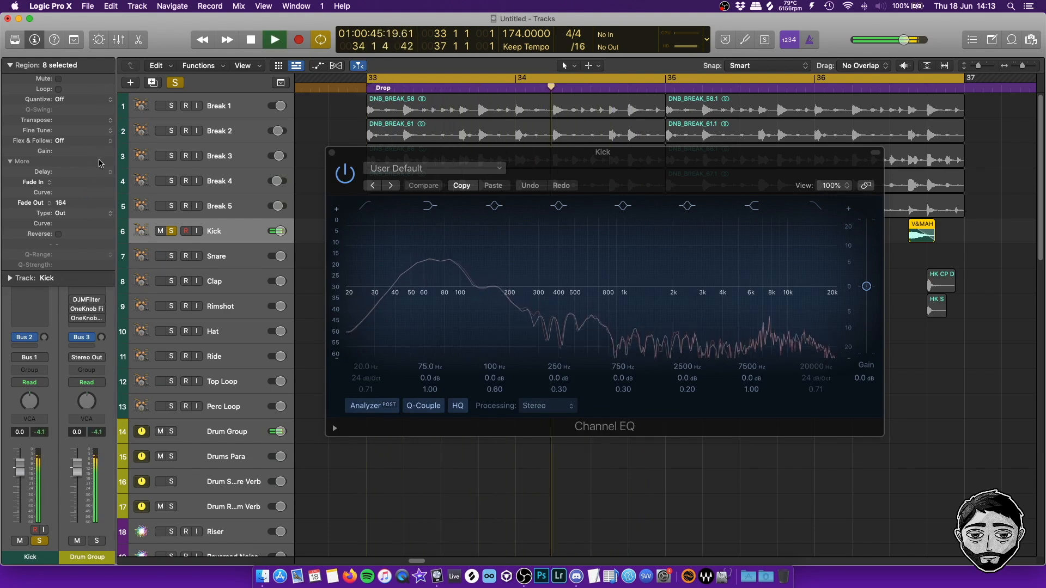
Cut the kick by 5.5 dB at 7550 Hz with a Q of 0.98 in its Channel EQ and compare it with the EQ bypassed.
left_click_drag(344, 158, 383, 184)
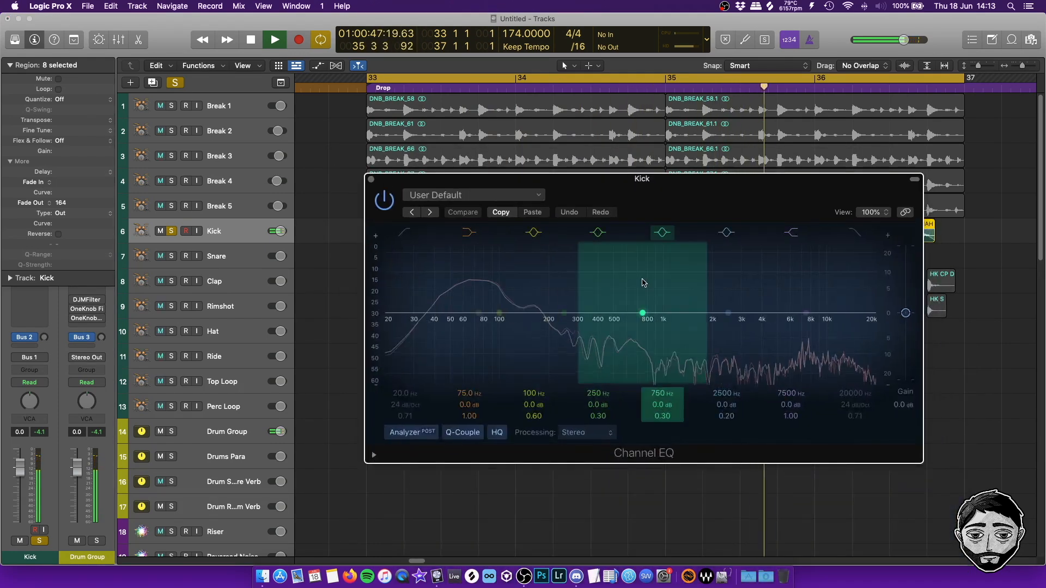
key("space")
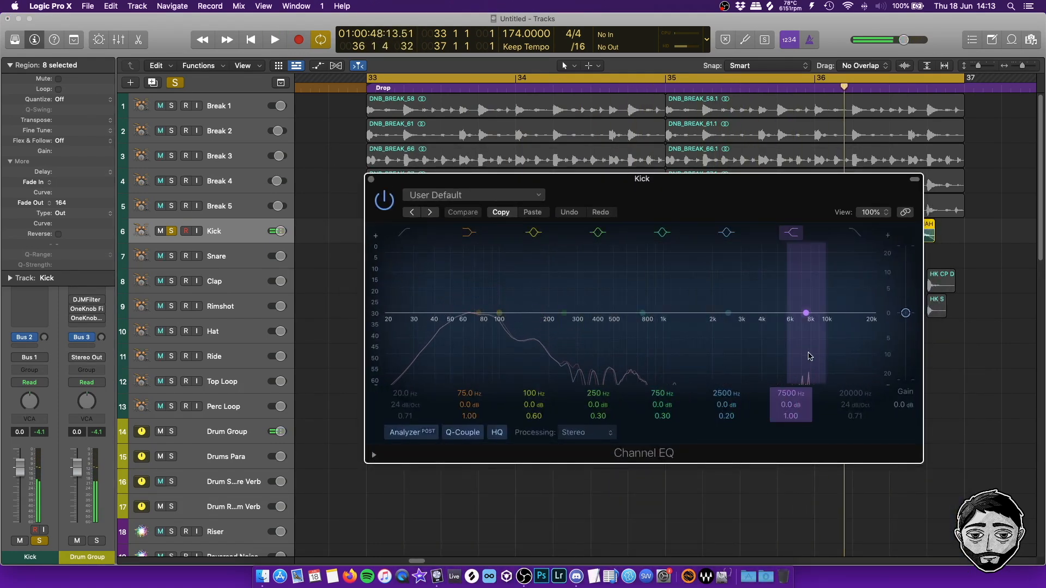
left_click_drag(728, 313, 794, 337)
mouse_move(730, 418)
left_mouse_down()
mouse_move(727, 359)
mouse_move(727, 413)
left_mouse_up()
key("space")
key("space")
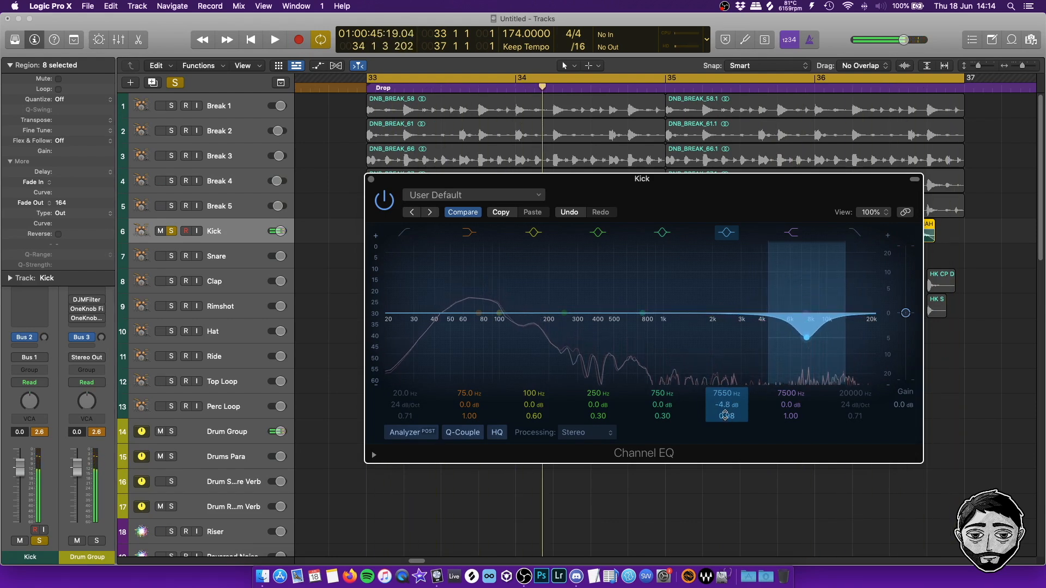
key("space")
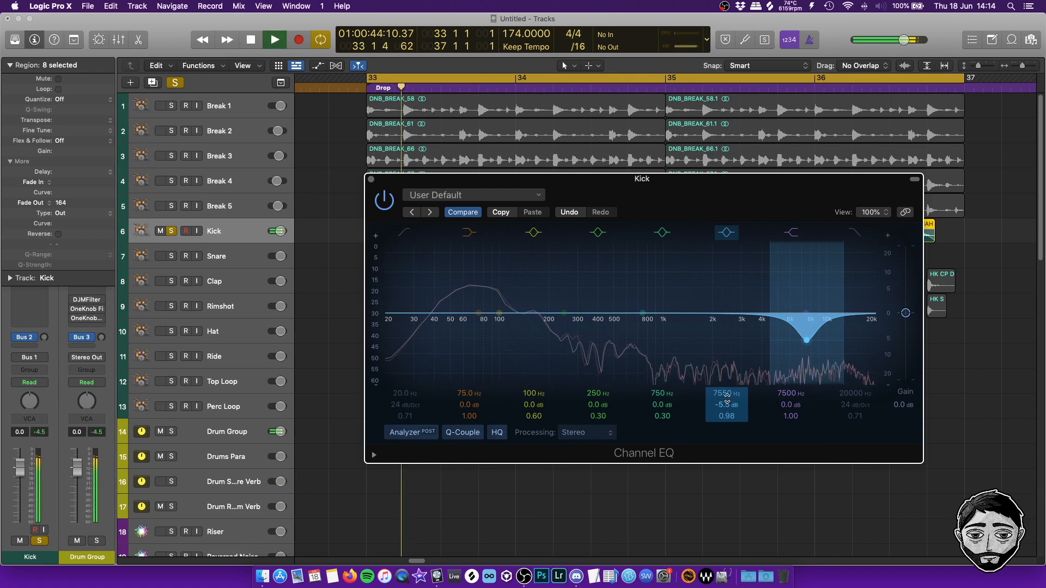
left_click(385, 201)
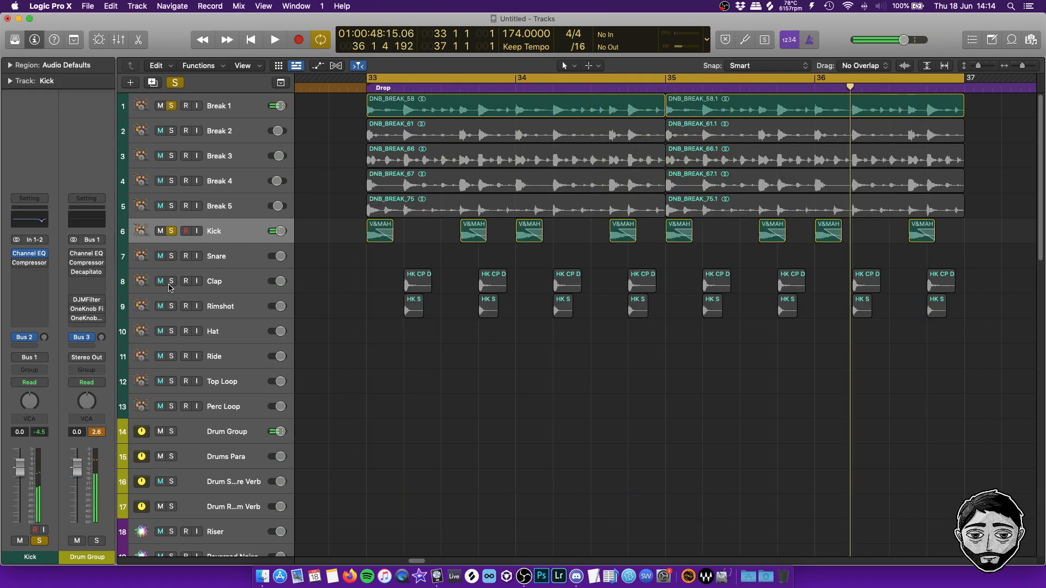
Open the mixer, play the drums and lower the Kick to -10.0 dB, Clap to -13.6 dB and Rimshot to -14.0 dB.
left_click(218, 105)
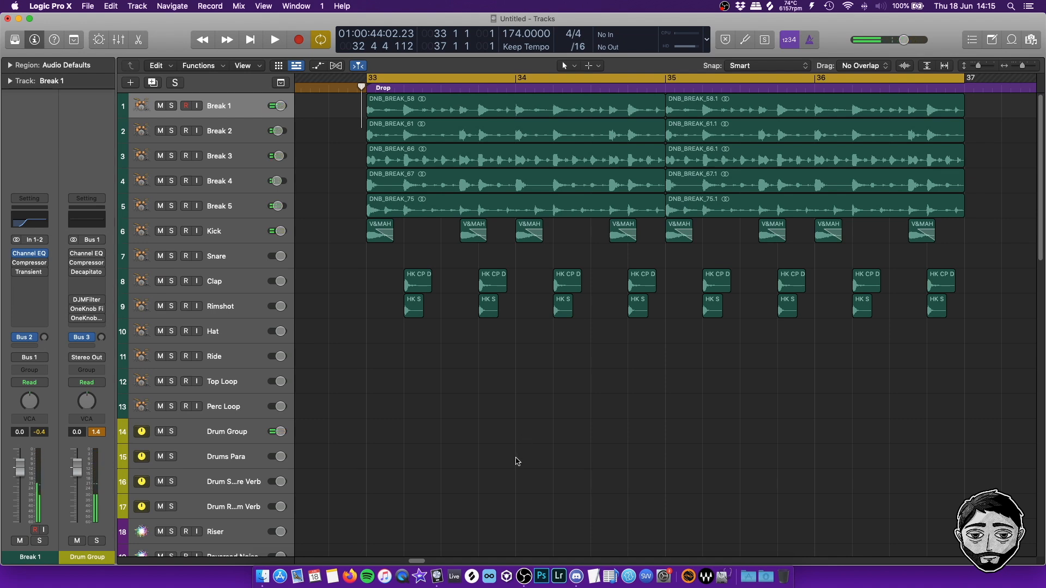
key("x")
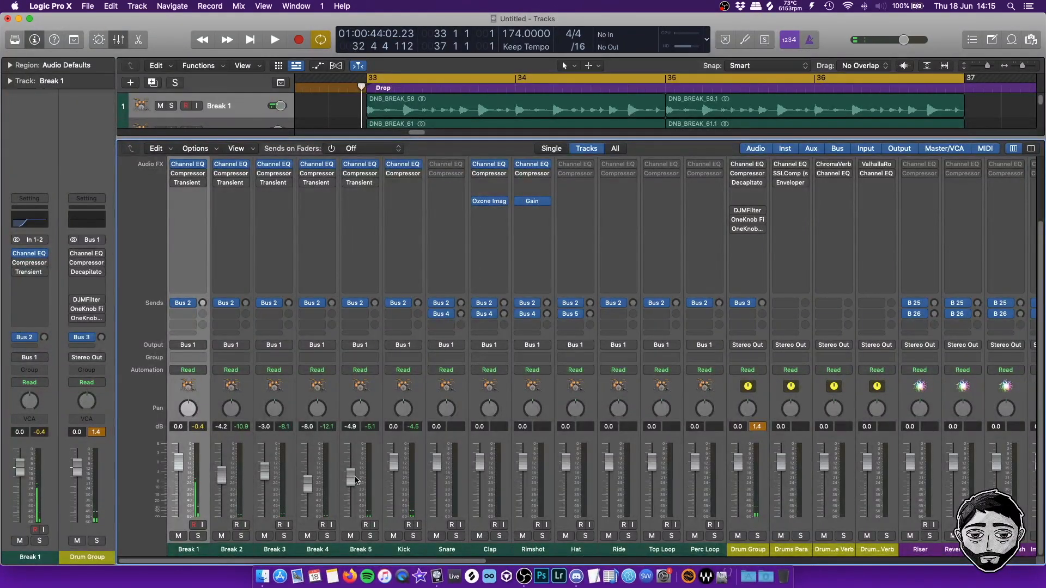
key("space")
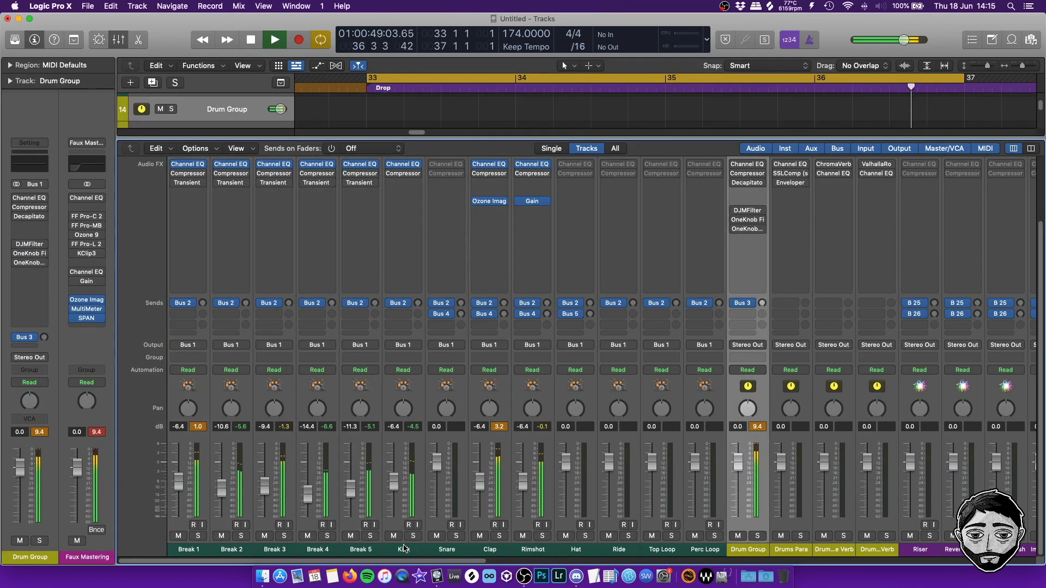
left_click_drag(490, 549, 526, 554)
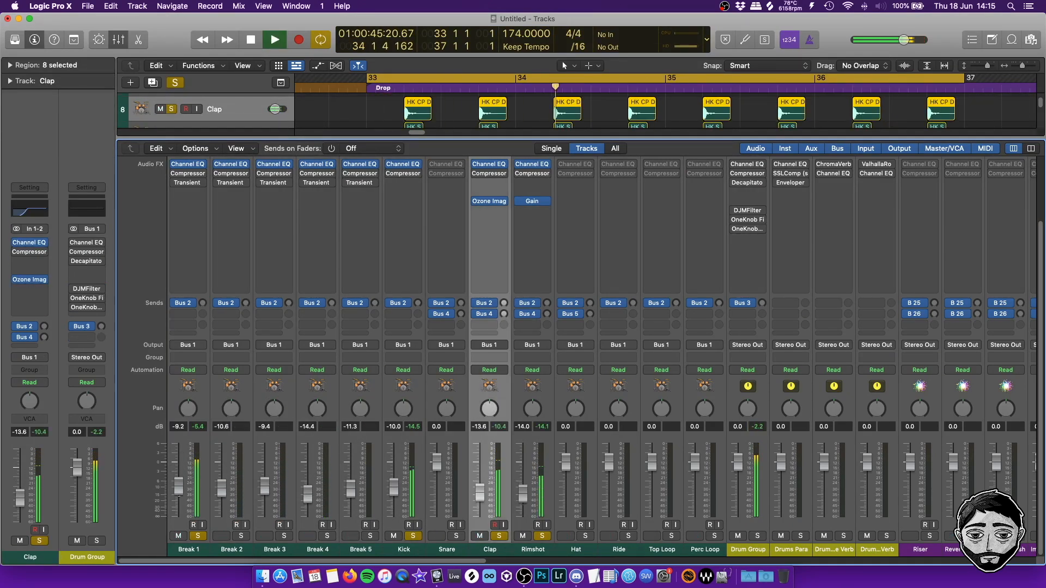
Bring Breaks 4 and 5 into the solo mix, set Breaks 1 to 4 to -11.0, -11.2, -14.8 and -20.0 dB, and close the mixer.
left_click(327, 536)
left_click(370, 536)
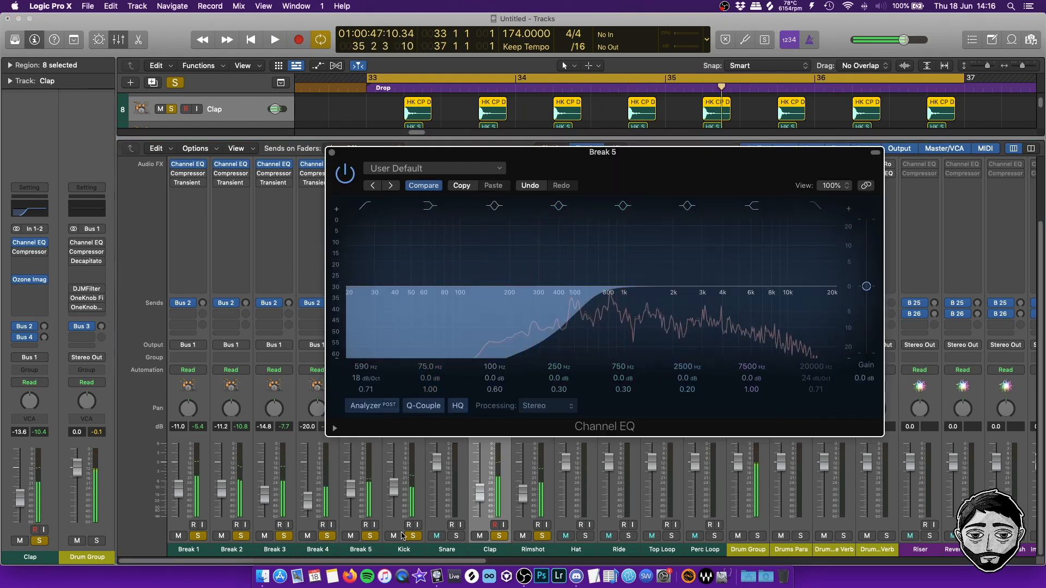
left_click(373, 548)
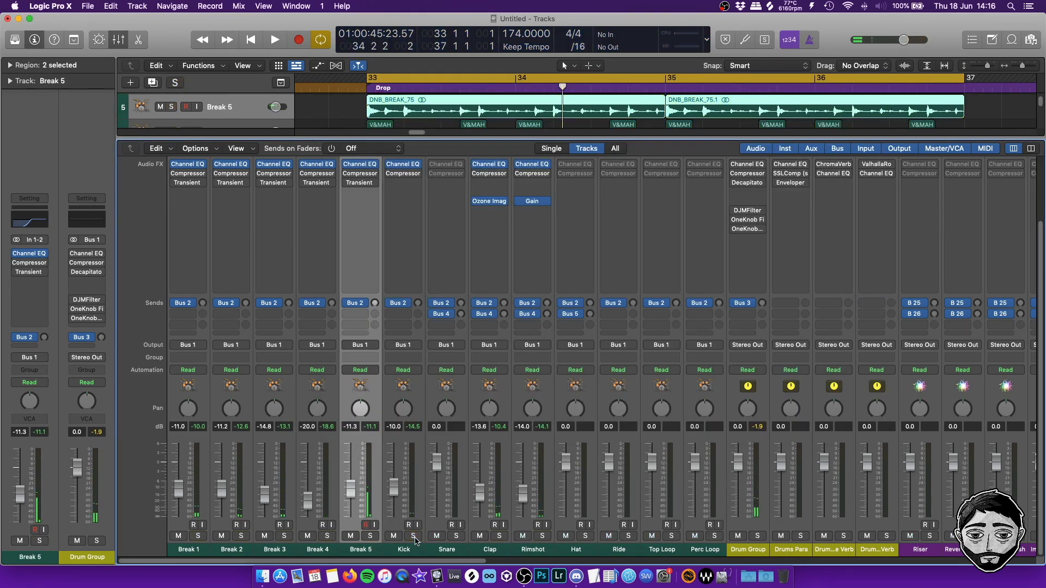
key("x")
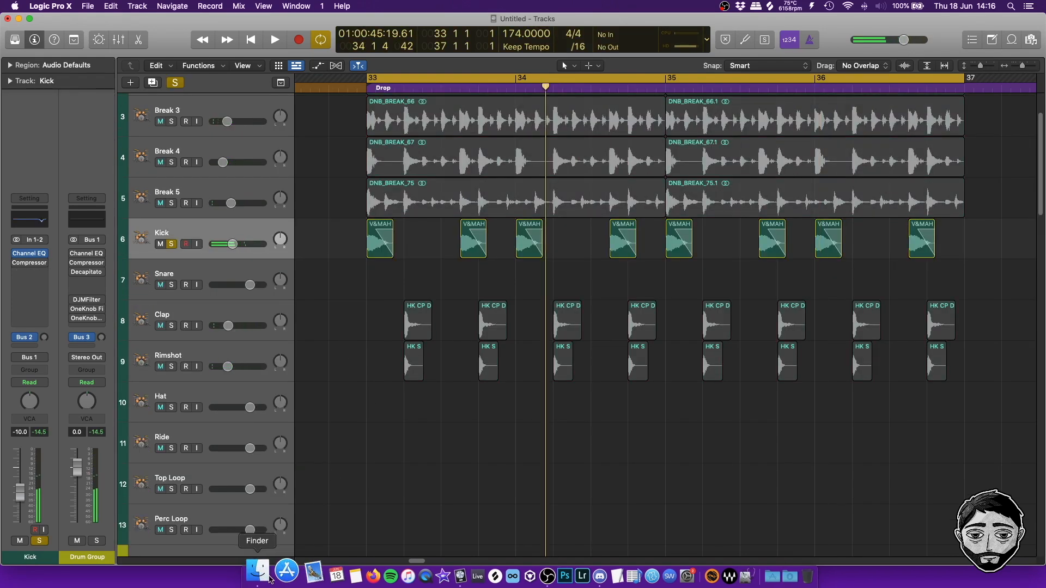
Switch to Finder, audition Hit Kit Volume 3 samples and layer an HK BD kick on a new track under the existing kick hits.
left_click(262, 577)
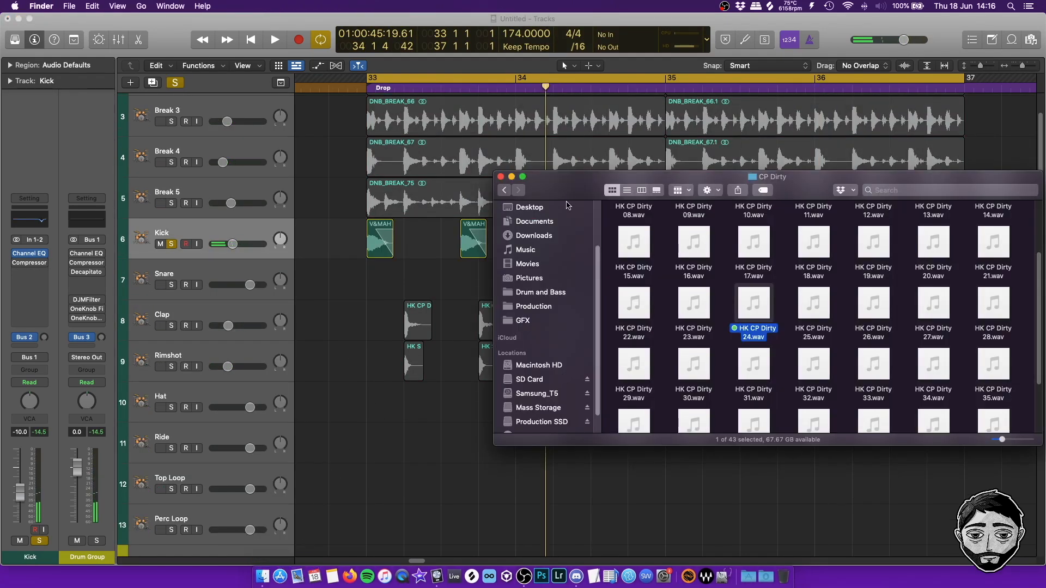
left_click_drag(548, 184, 470, 205)
left_click(433, 212)
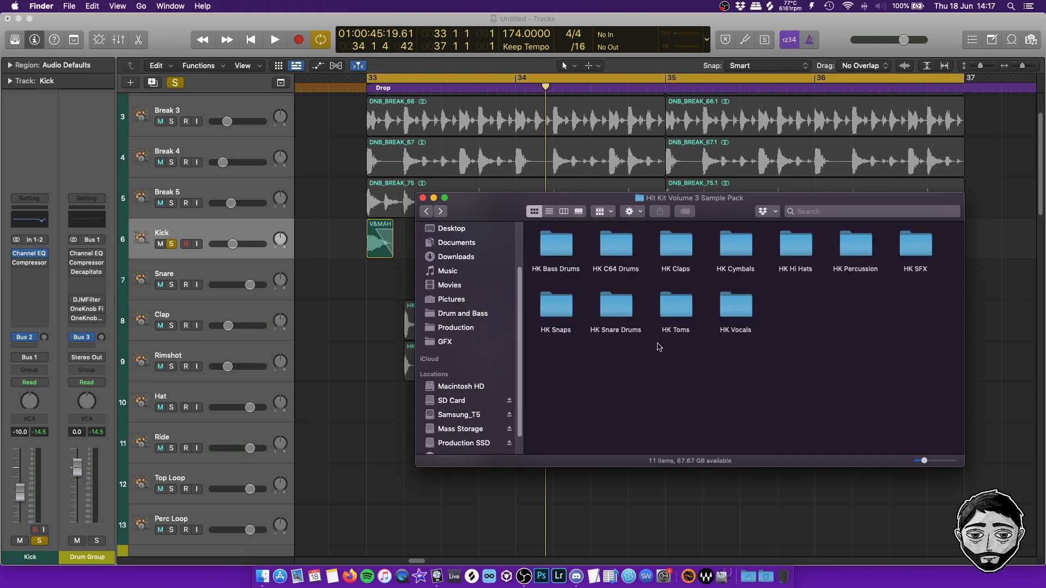
double_click(675, 245)
left_click(612, 376)
key("space")
left_click_drag(327, 196, 354, 331)
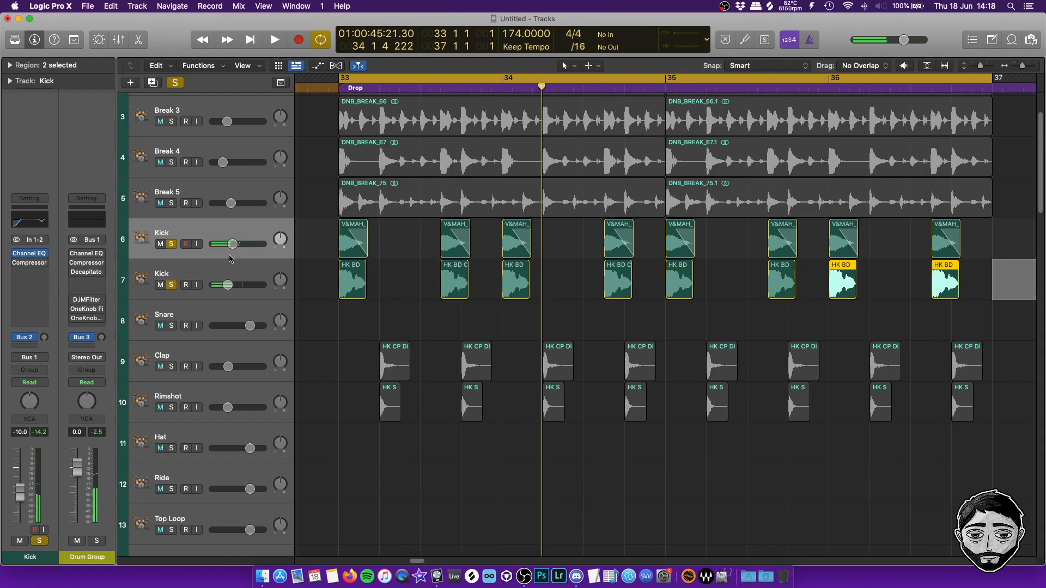
Rename the second kick track Kick 2, open its Channel EQ and play the layered kicks.
left_click(223, 276)
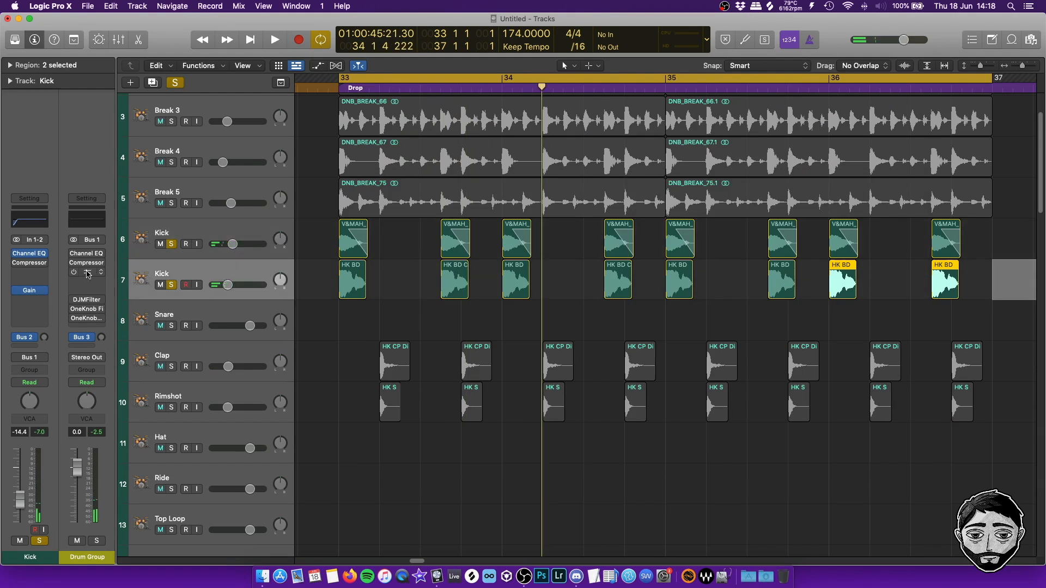
double_click(186, 273)
type("2")
key("Return")
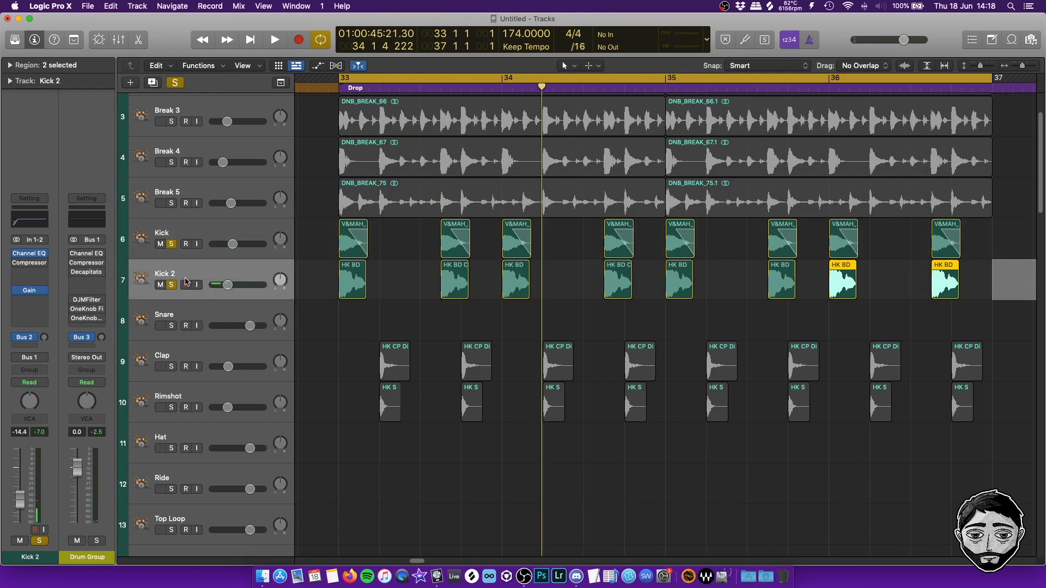
left_click(59, 256)
key("space")
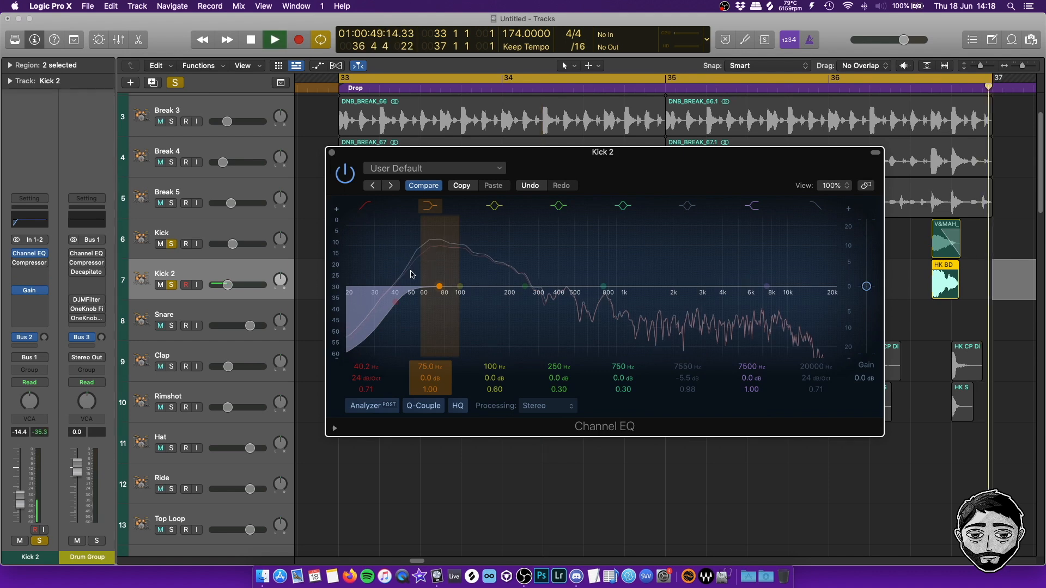
Set the low cut in the first Kick's Channel EQ to 84.5 Hz at 18 dB/Oct, compare it with Kick 2's EQ and close Kick 2's EQ.
left_click(195, 233)
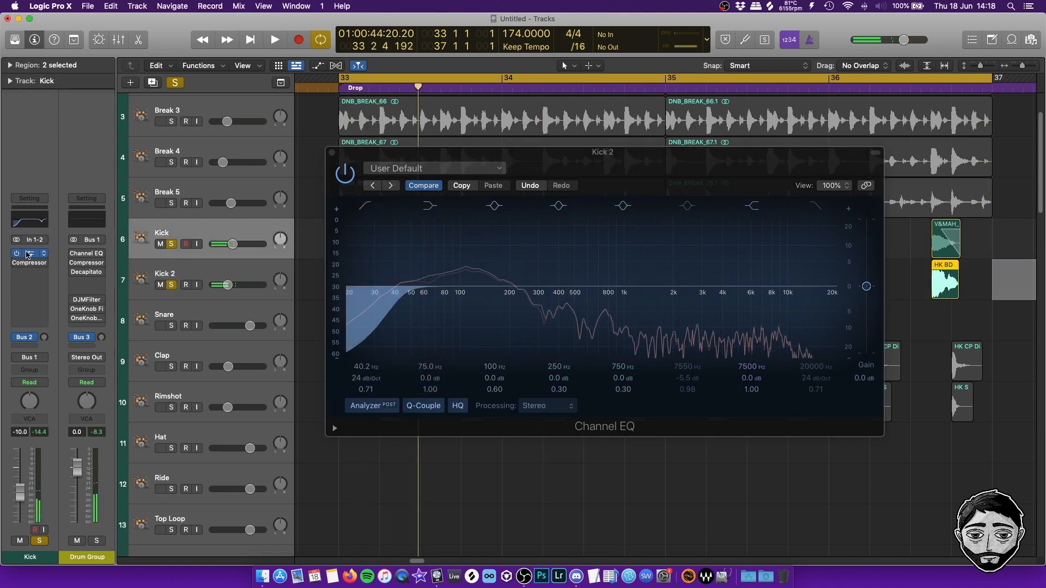
left_click(25, 255)
left_click_drag(643, 174, 721, 185)
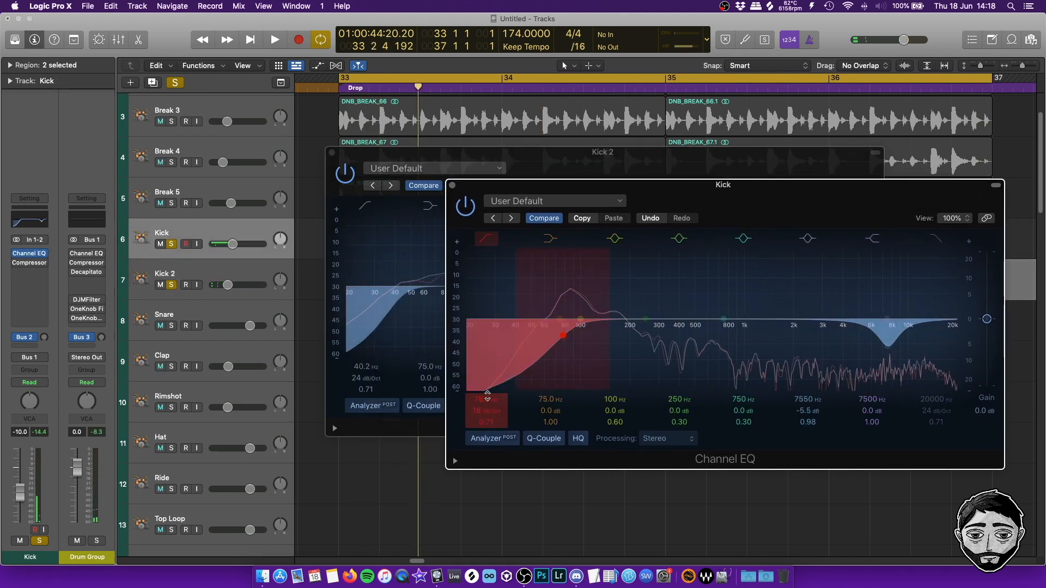
left_click_drag(567, 335, 569, 336)
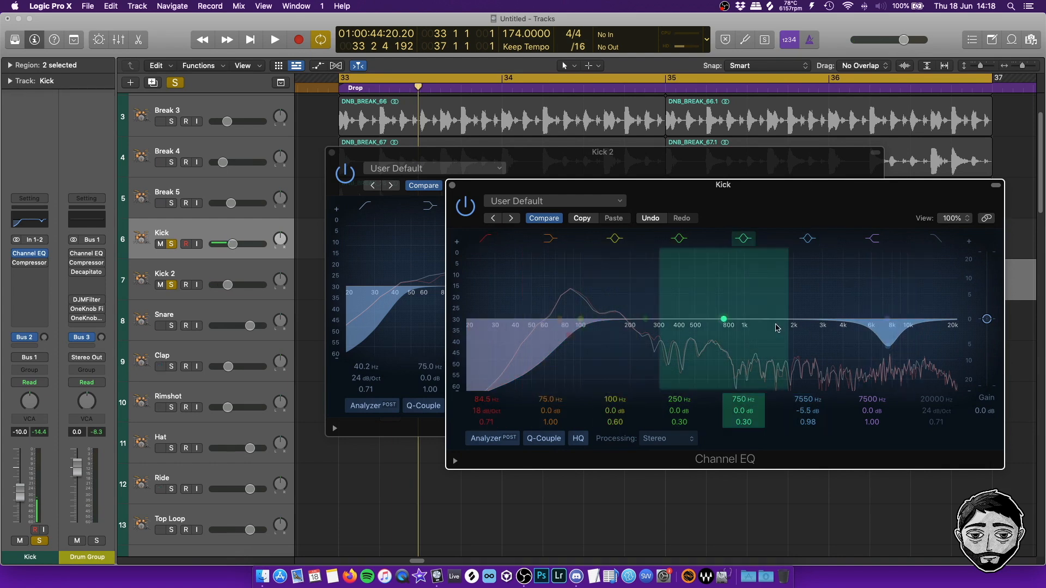
left_click_drag(695, 167, 531, 155)
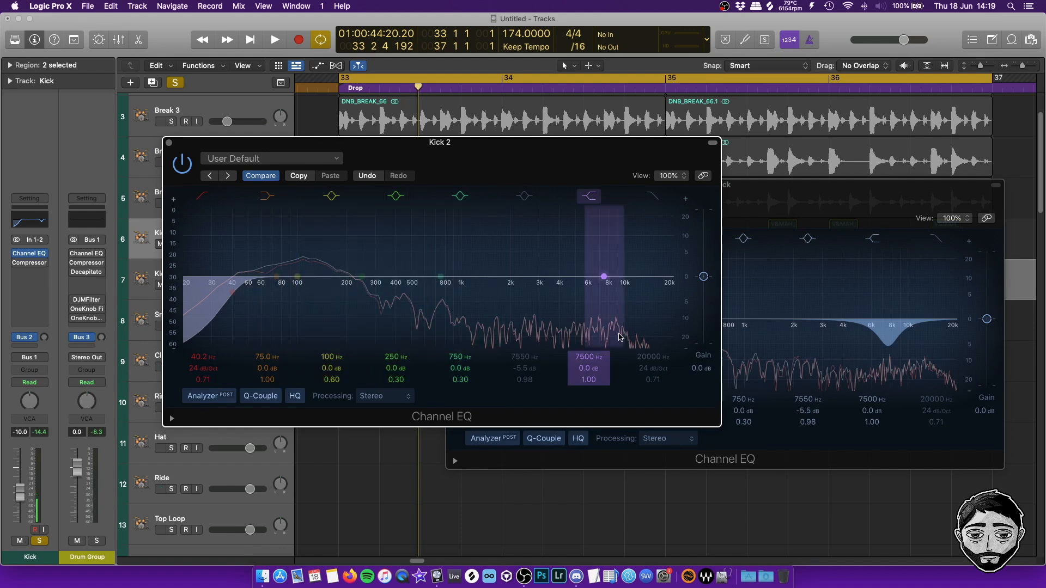
left_click(169, 143)
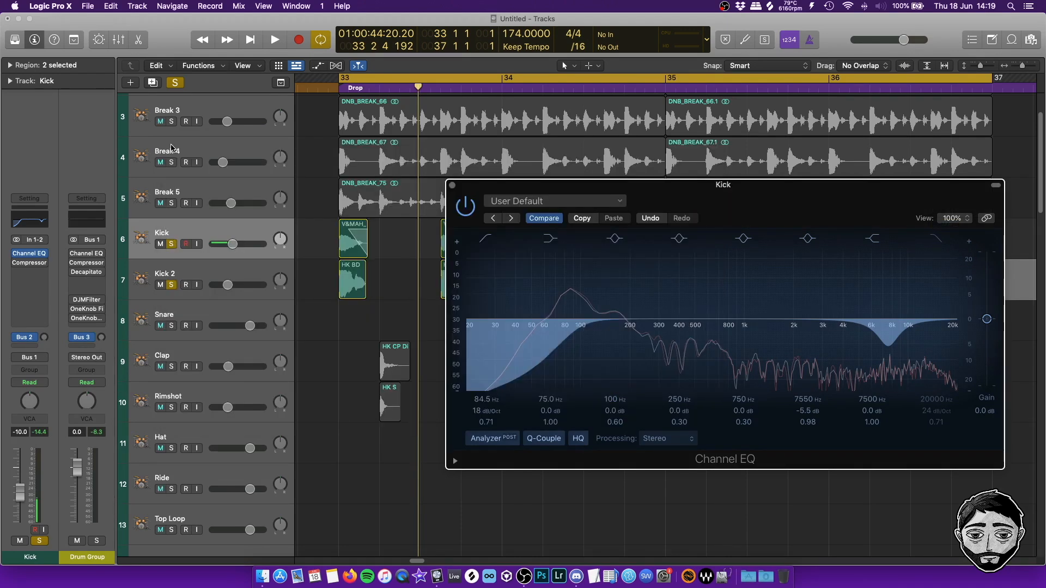
Play the layered kicks, close the first Kick's Channel EQ and play the full drum mix.
key("space")
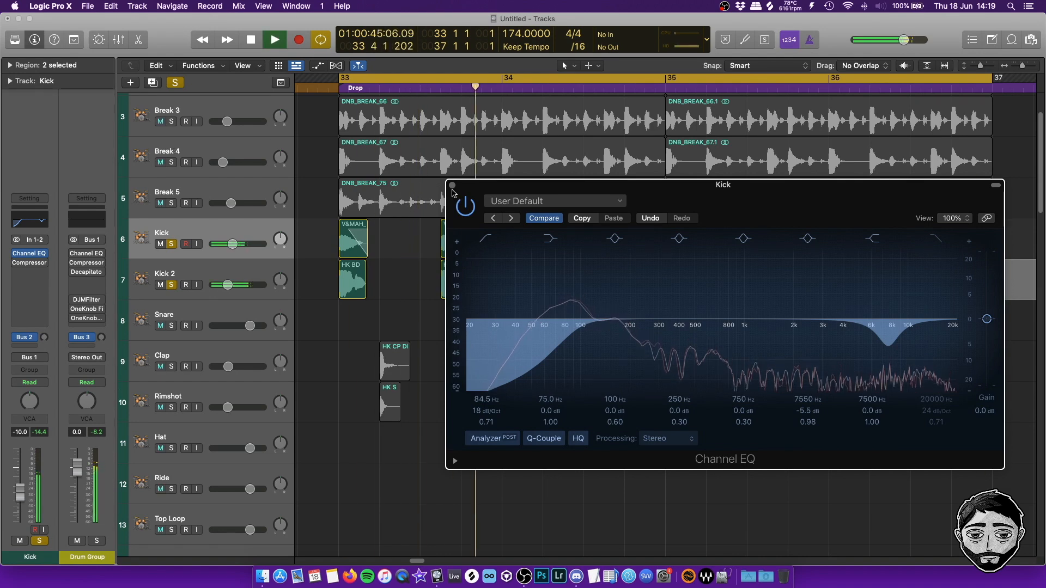
left_click(452, 185)
left_click(358, 324)
key("super+Right")
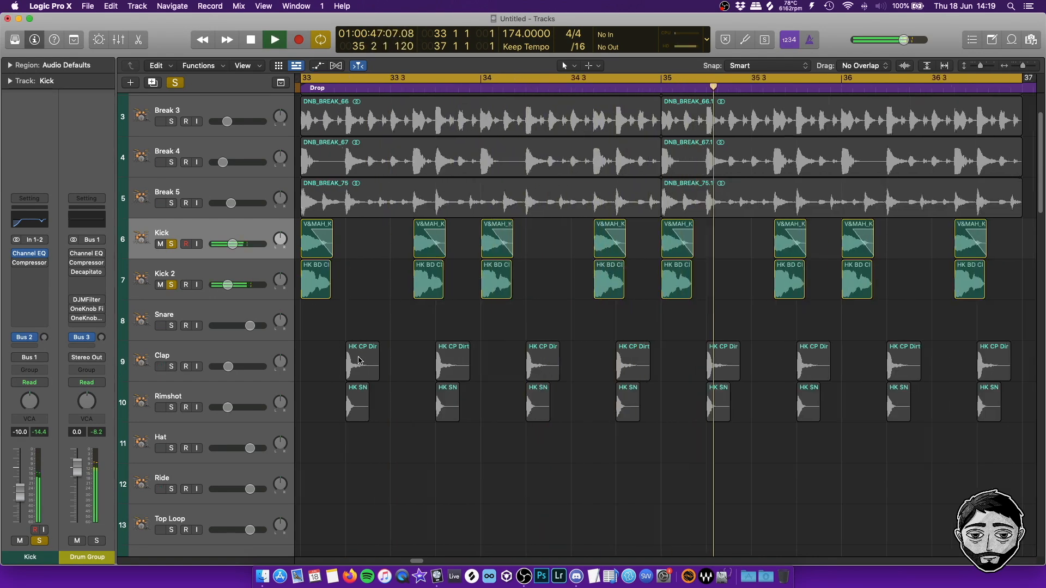
key("space")
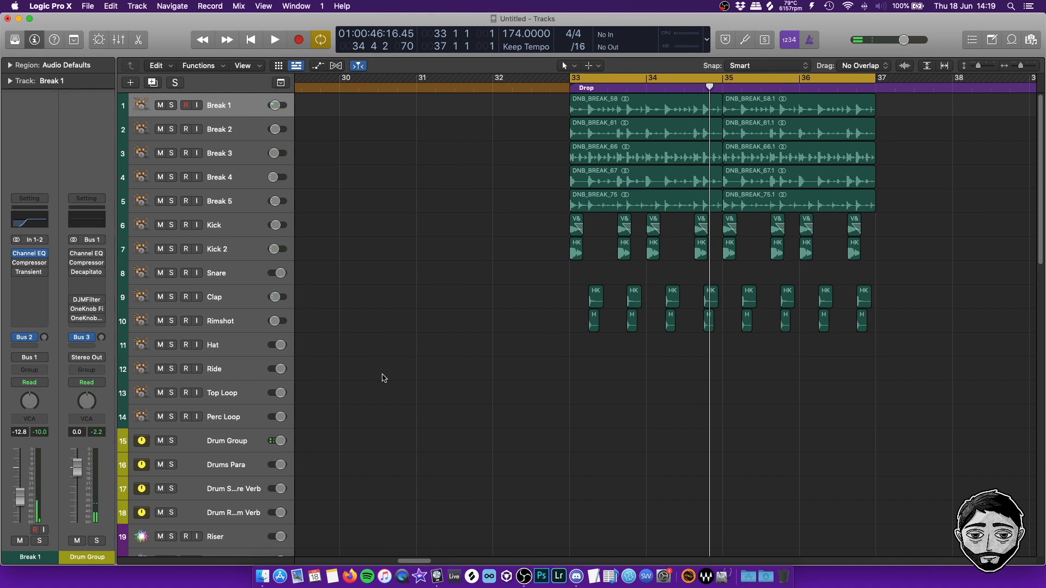
key("space")
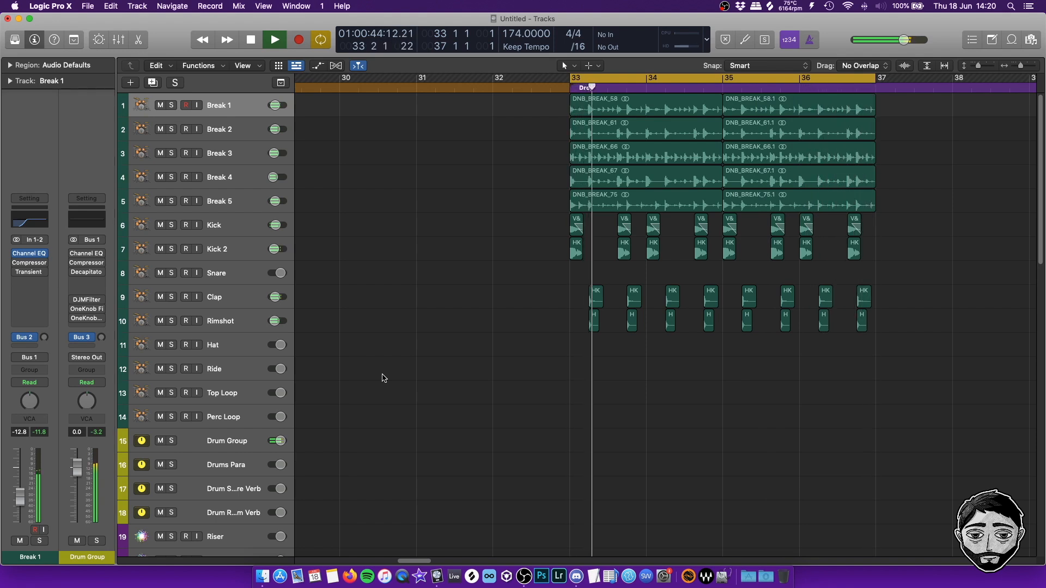
key("space")
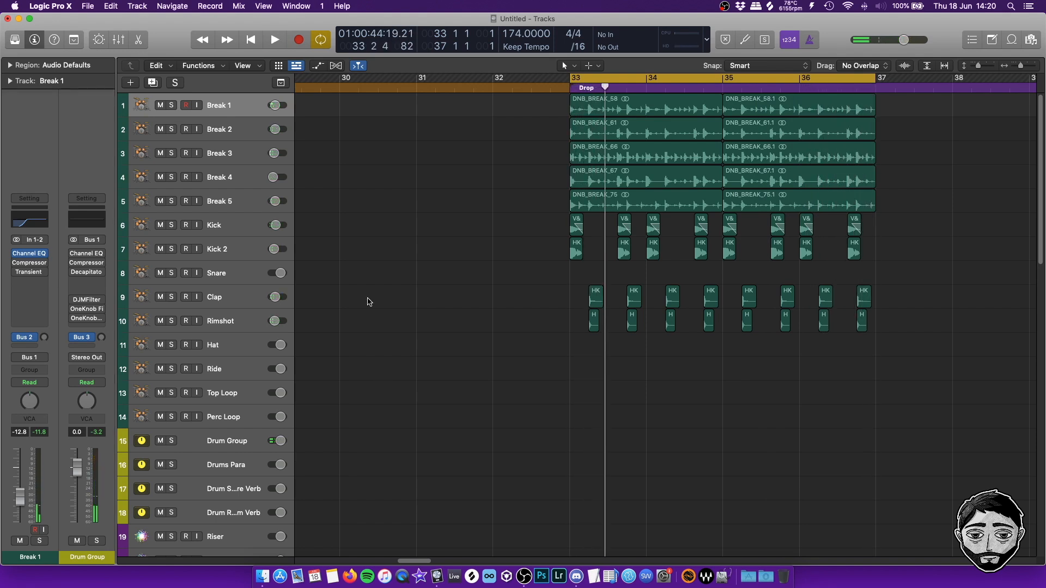
Solo and play Break 1, insert a Gain plug-in on it and close the Gain window.
key("s")
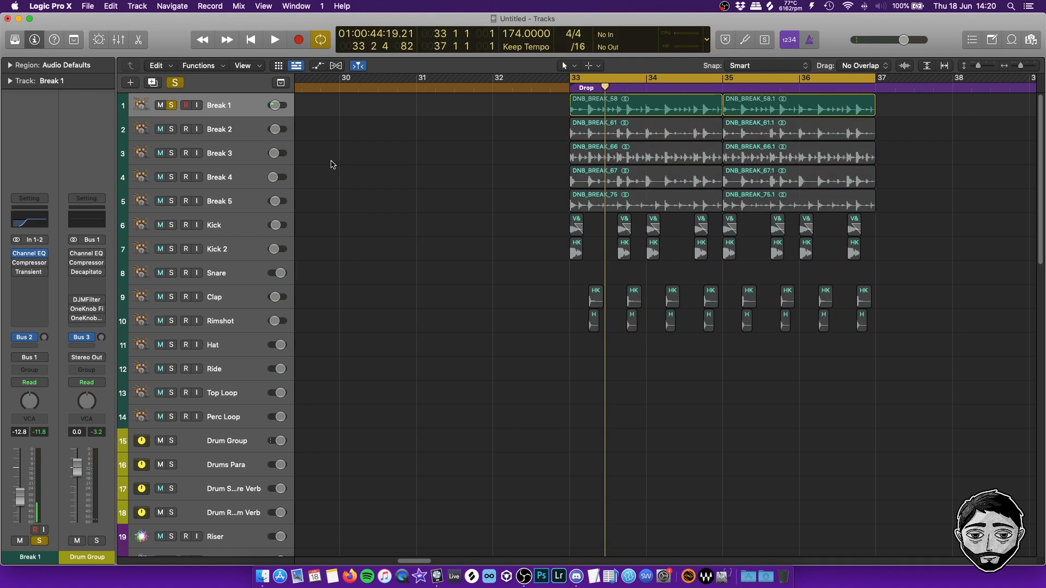
key("space")
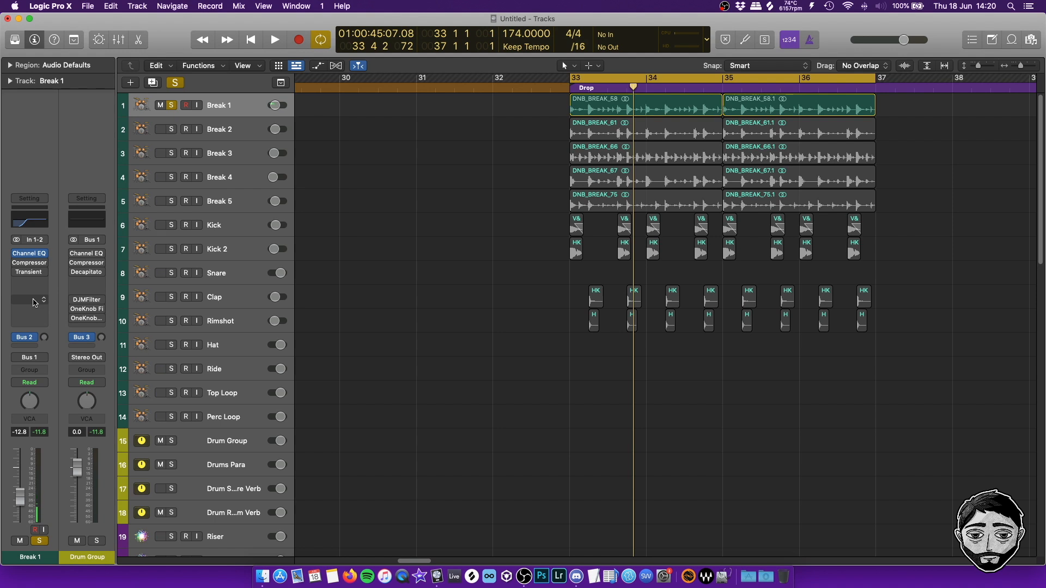
key("space")
left_click(32, 302)
left_click(131, 334)
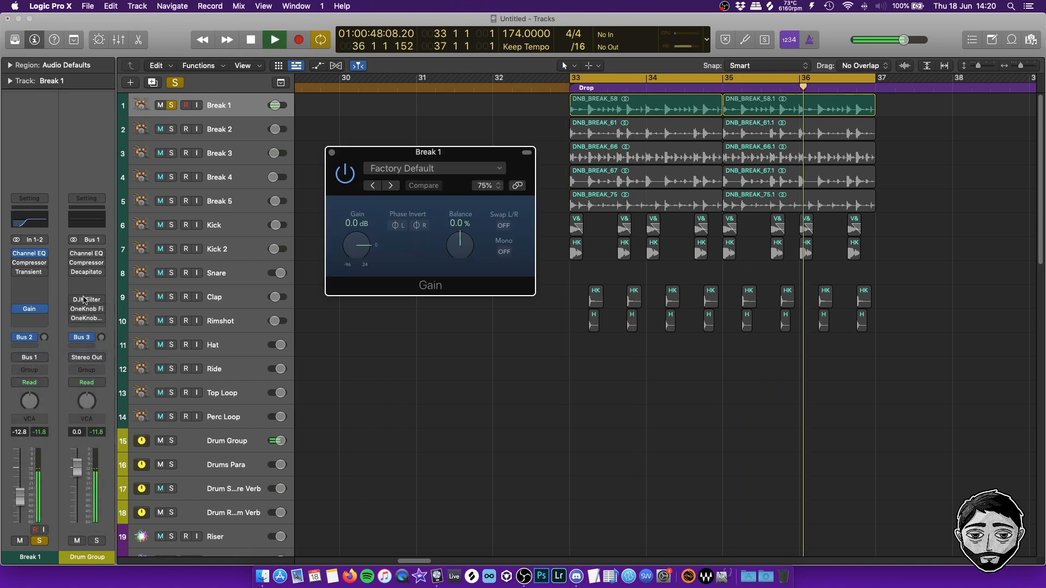
left_click(332, 152)
Solo Break 2 instead of Break 1, insert TAL-Chorus-LX on it with its Channel EQ placed after the chorus, and close the plug-in.
left_click(171, 105)
left_click(171, 129)
left_click(219, 129)
left_click(33, 293)
left_click(345, 173)
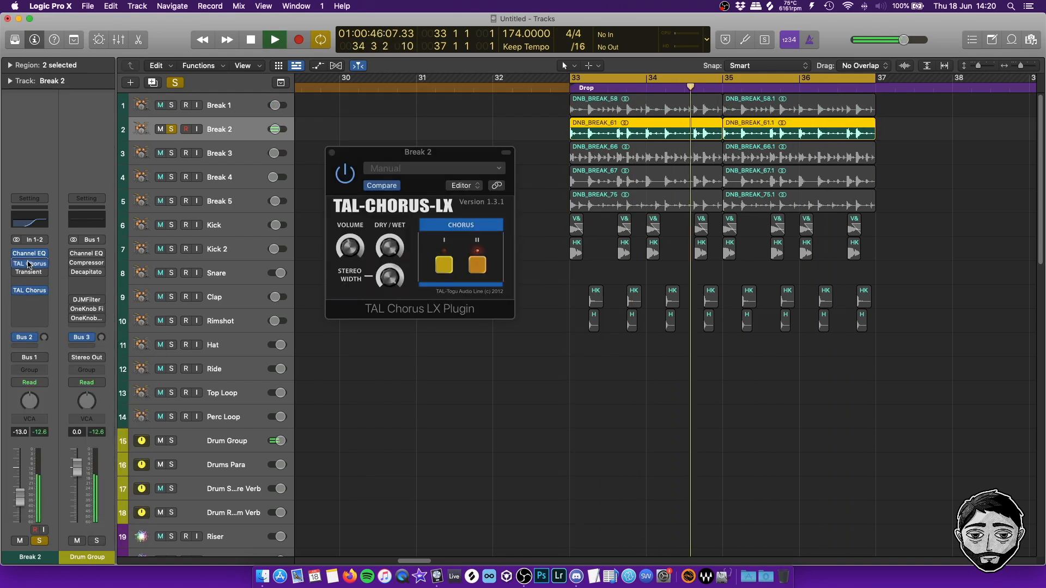
left_click(30, 263)
mouse_move(29, 290)
left_mouse_down()
mouse_move(29, 281)
mouse_move(29, 290)
left_mouse_up()
left_click(332, 153)
Solo Breaks 3 and 4 in turn, inserting Gain on Break 3 and TAL-Chorus-LX on Break 4.
left_click(171, 154, "alt")
left_click(29, 291)
left_click(65, 330)
left_click(171, 177, "alt")
left_click(29, 290)
left_click(65, 330)
left_click(332, 153)
Solo Break 5 on its own, insert a Gain plug-in on it and close the Gain window.
left_click(185, 200)
left_click(171, 201, "alt")
left_click(29, 291)
left_click(133, 320)
left_click(332, 152)
Solo Break 2, open its TAL-Chorus-LX and play the break to hear the chorus.
left_click(171, 201)
left_click(171, 129)
left_click(234, 131)
key("space")
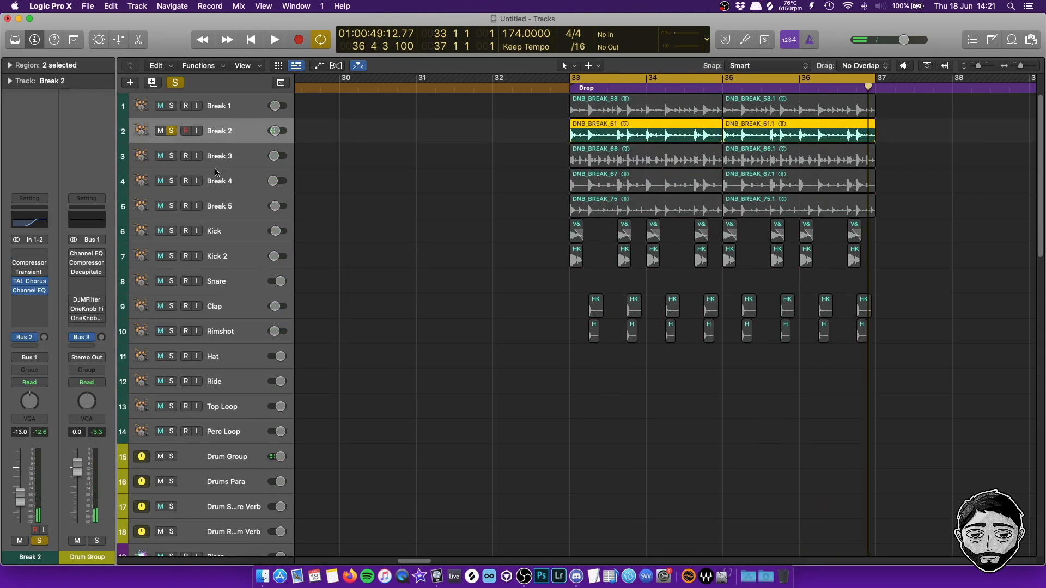
left_click(28, 284)
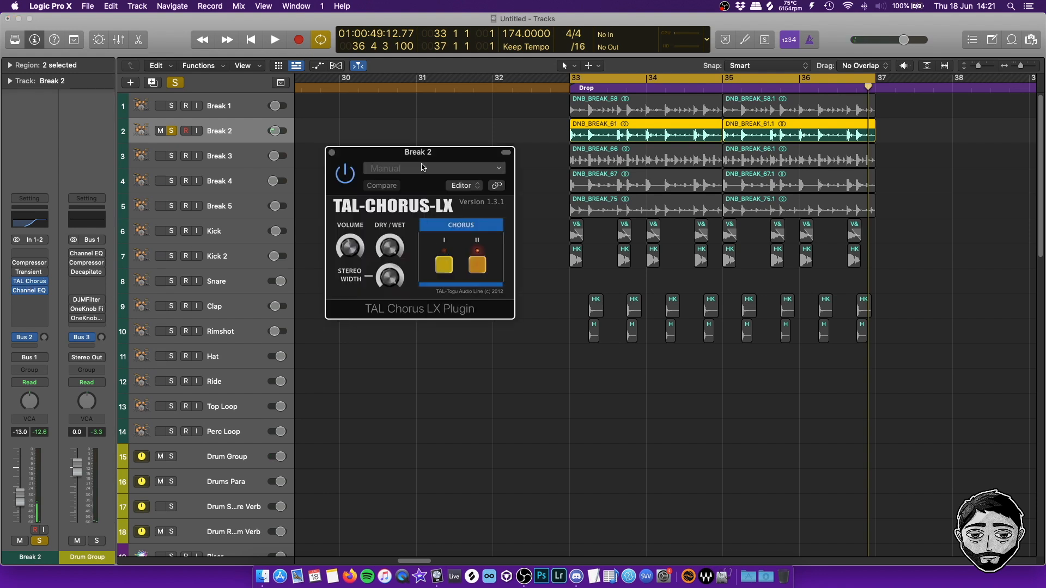
left_click_drag(422, 153, 506, 154)
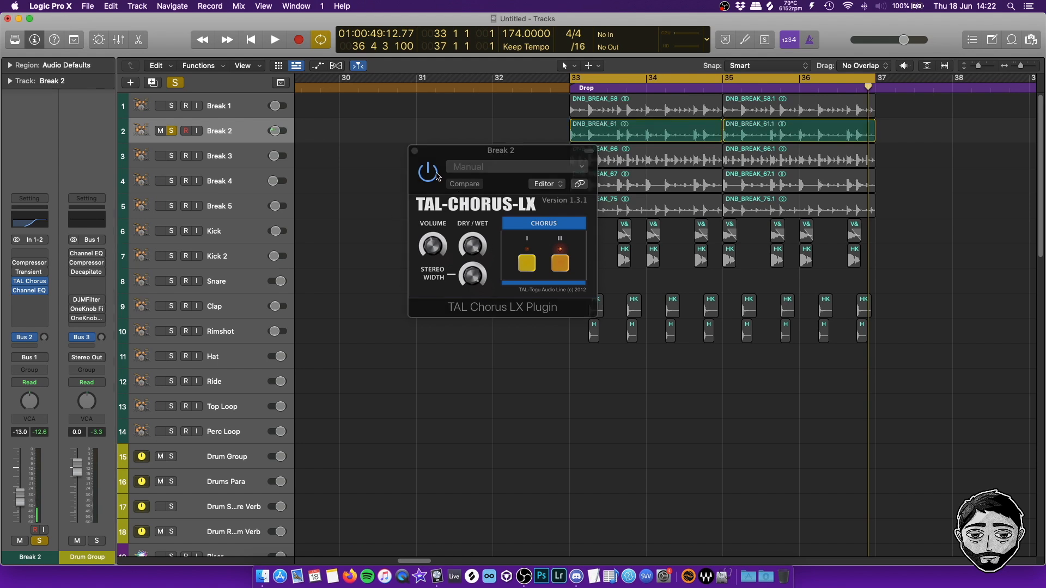
left_click(448, 155)
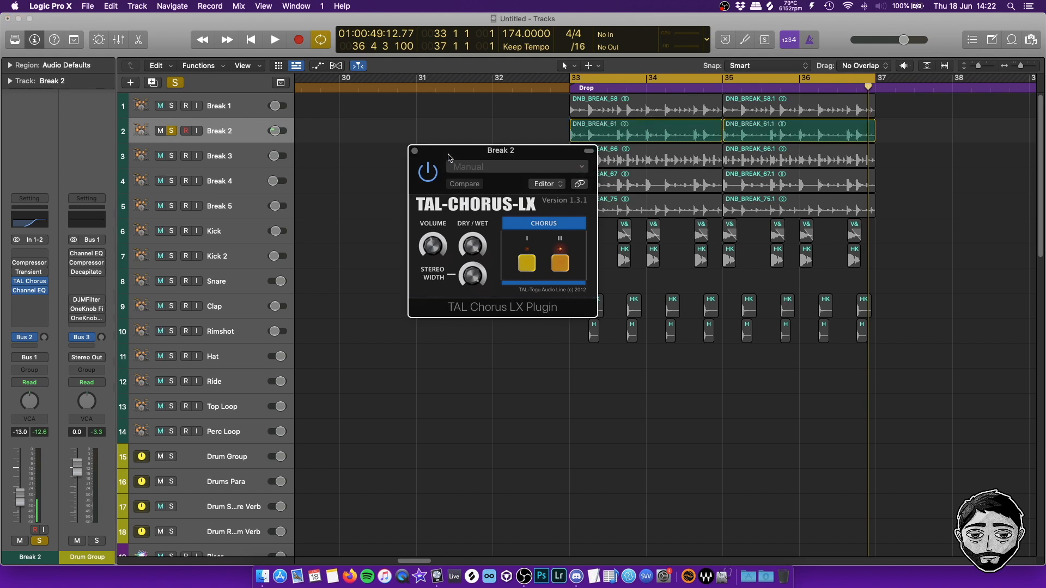
left_click_drag(455, 155, 413, 181)
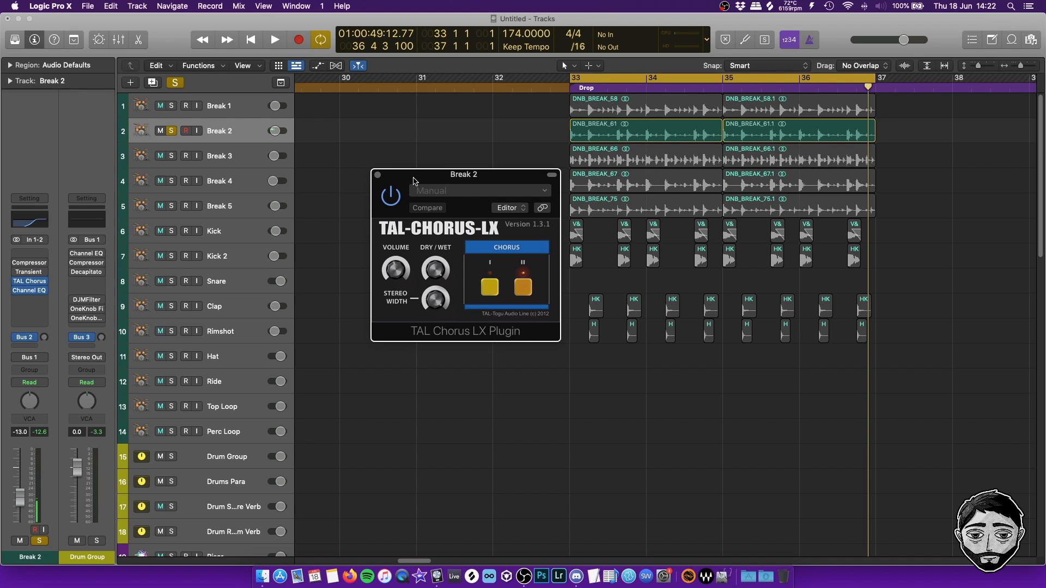
left_click_drag(405, 181, 407, 185)
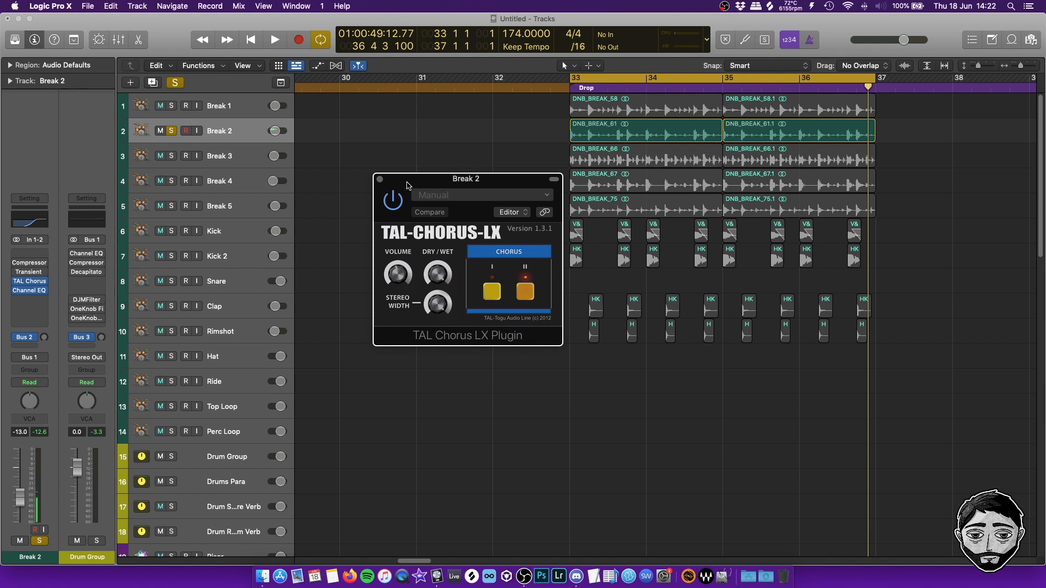
key("space")
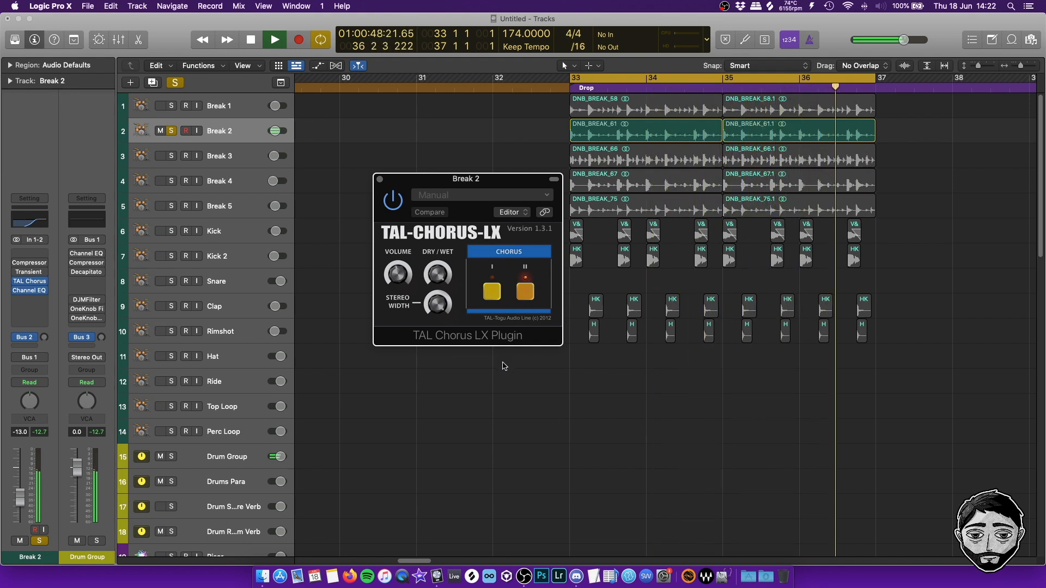
key("space")
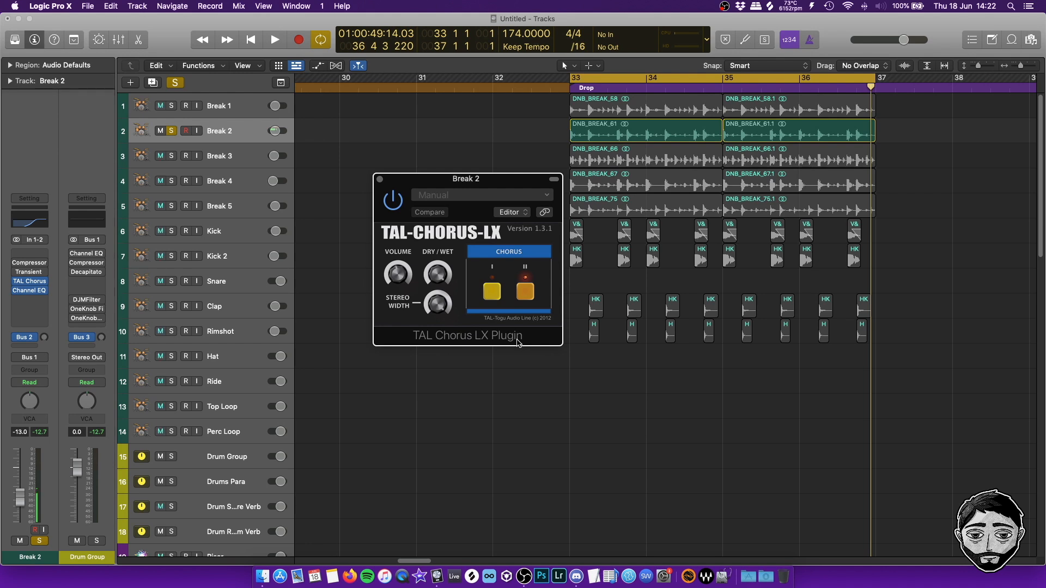
Compare the insert chains of Breaks 2 to 5, solo Break 4 alongside Break 2 and close Break 2's chorus window.
left_click(241, 158)
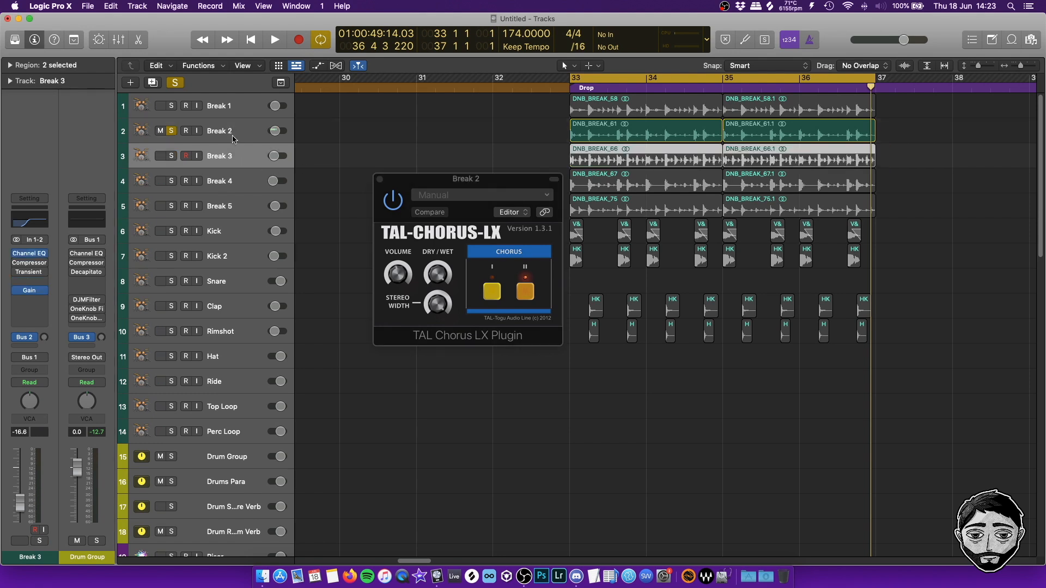
left_click(222, 135)
left_click(234, 166)
left_click(234, 199)
left_click(237, 182)
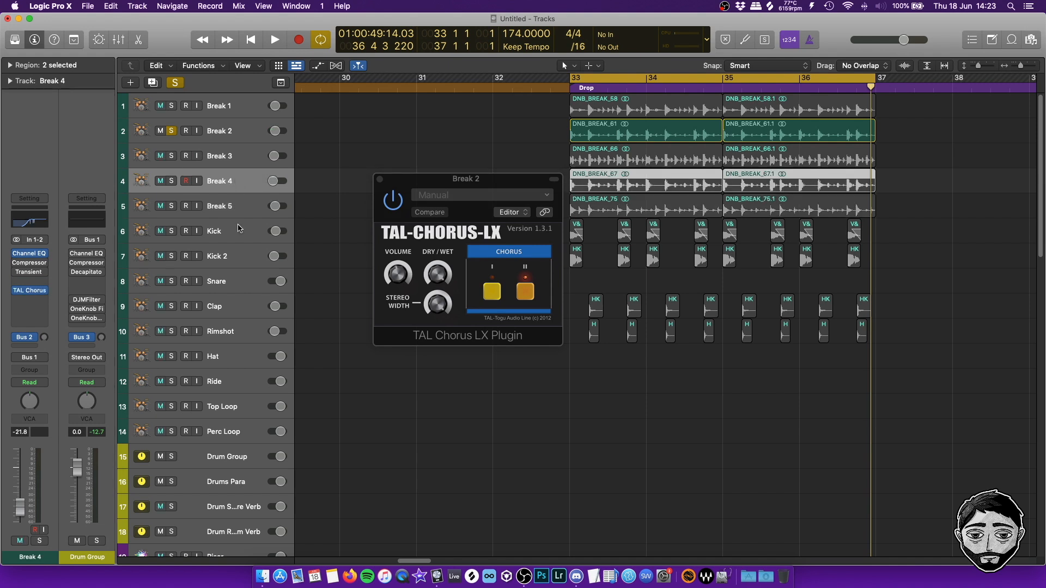
left_click(232, 133)
left_click(173, 182)
left_click(229, 183)
left_click(231, 132)
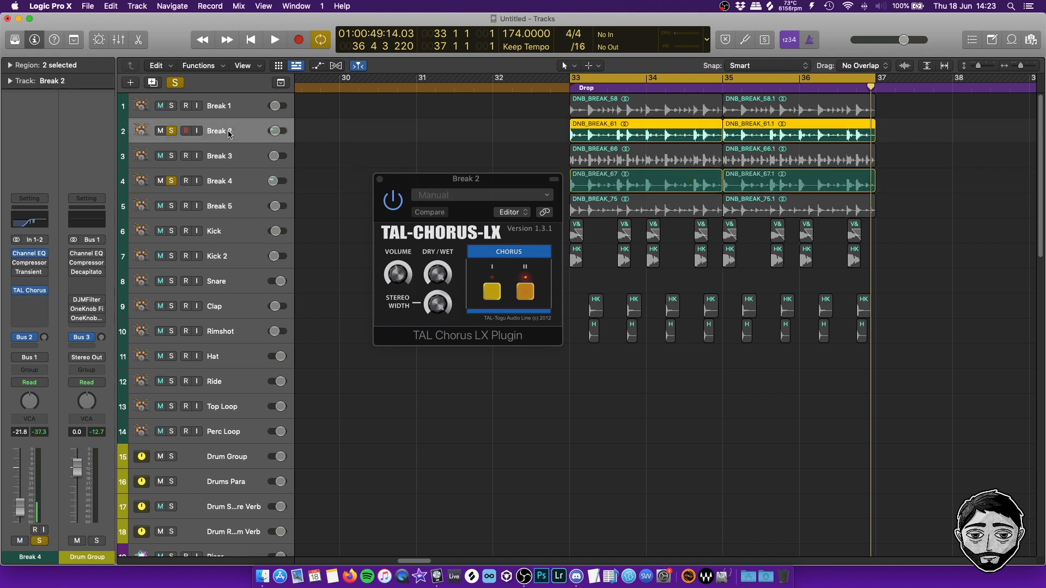
left_click(226, 183)
key("Down")
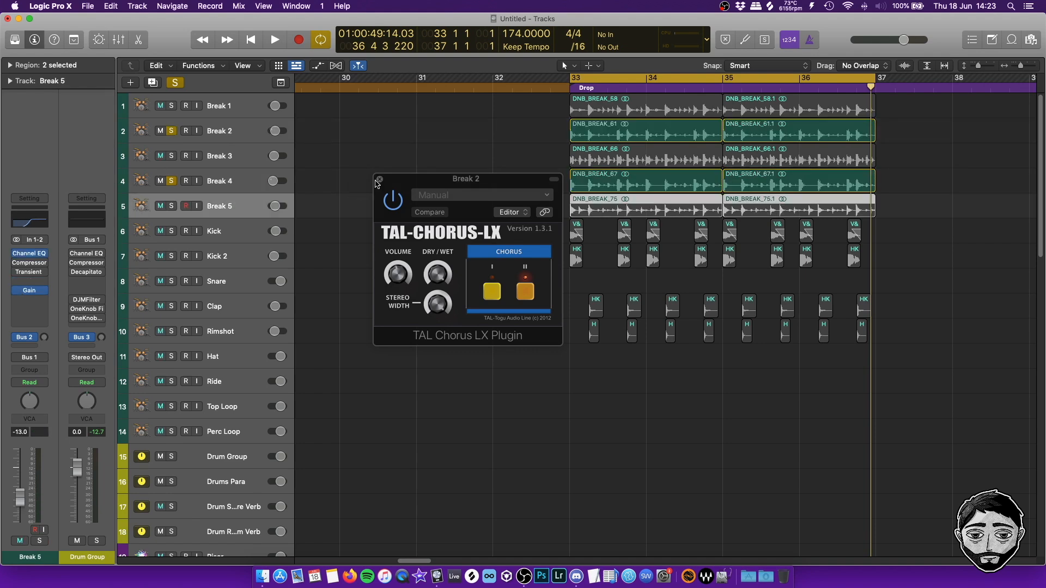
left_click(379, 180)
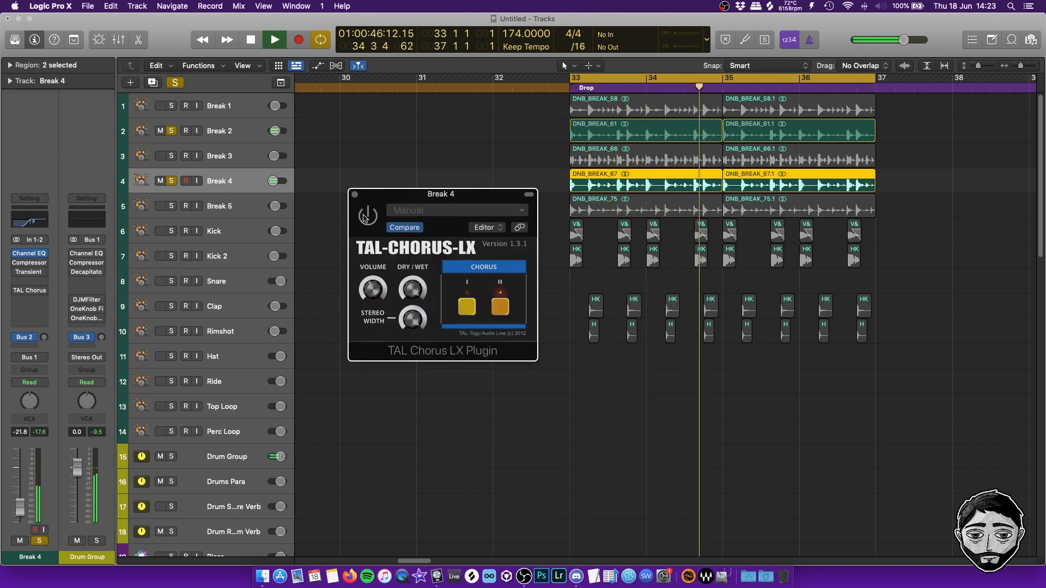
Re-enable TAL-Chorus-LX on Break 4, close its window and play the full unsoloed drum mix.
left_click(366, 216)
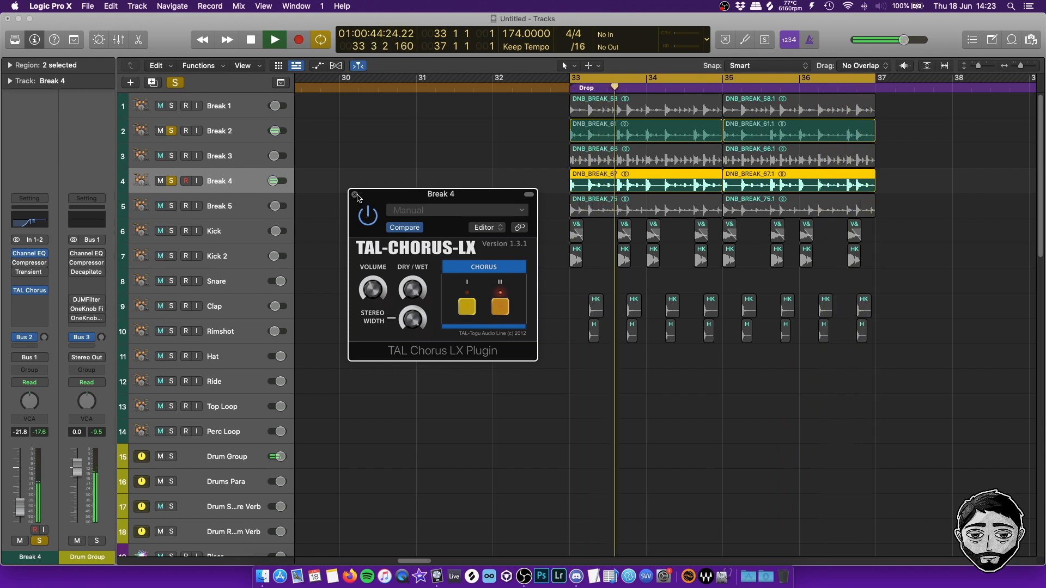
left_click(356, 194)
left_click(372, 213)
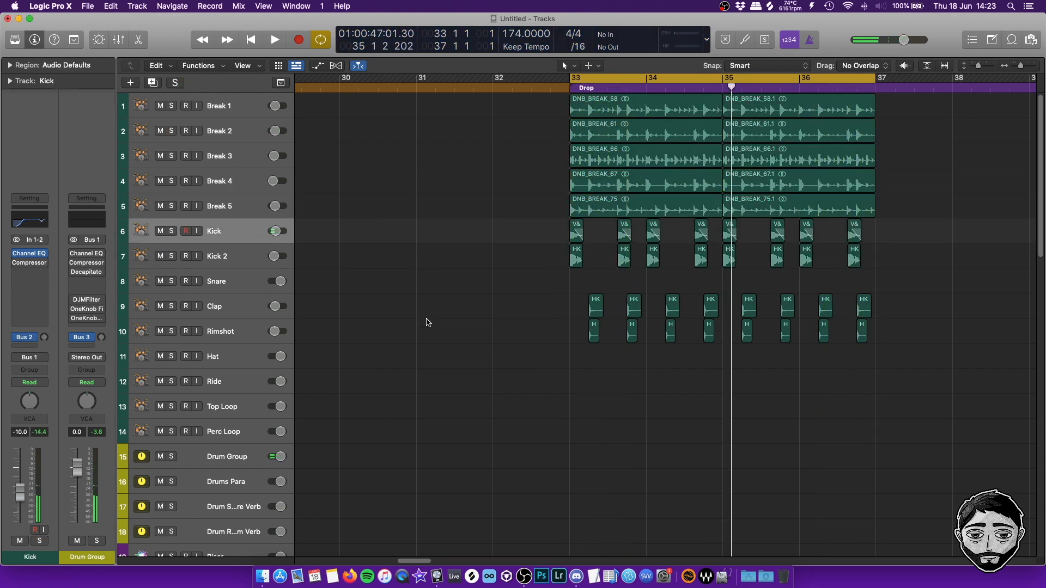
key("space")
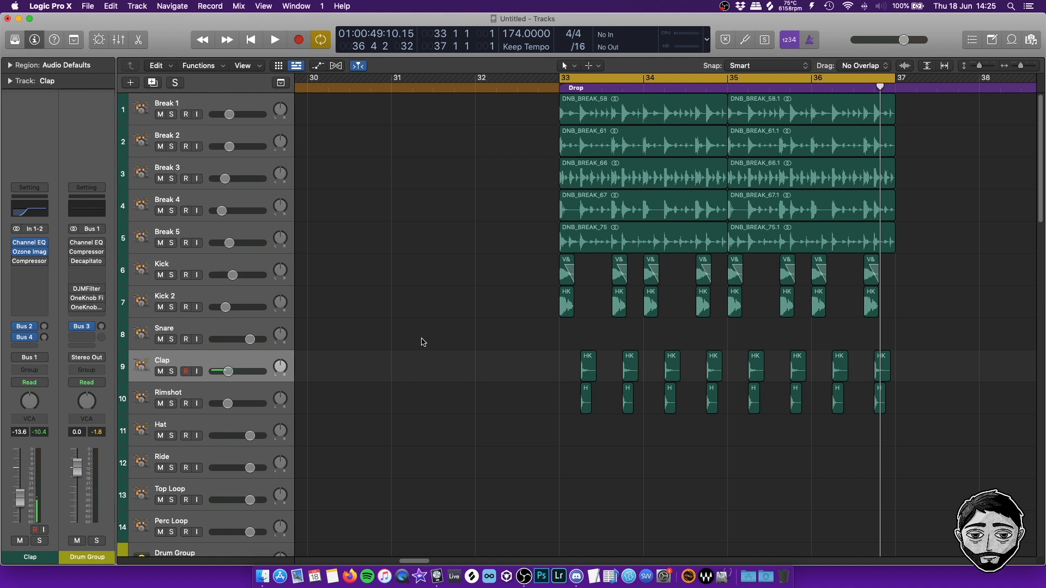
key("space")
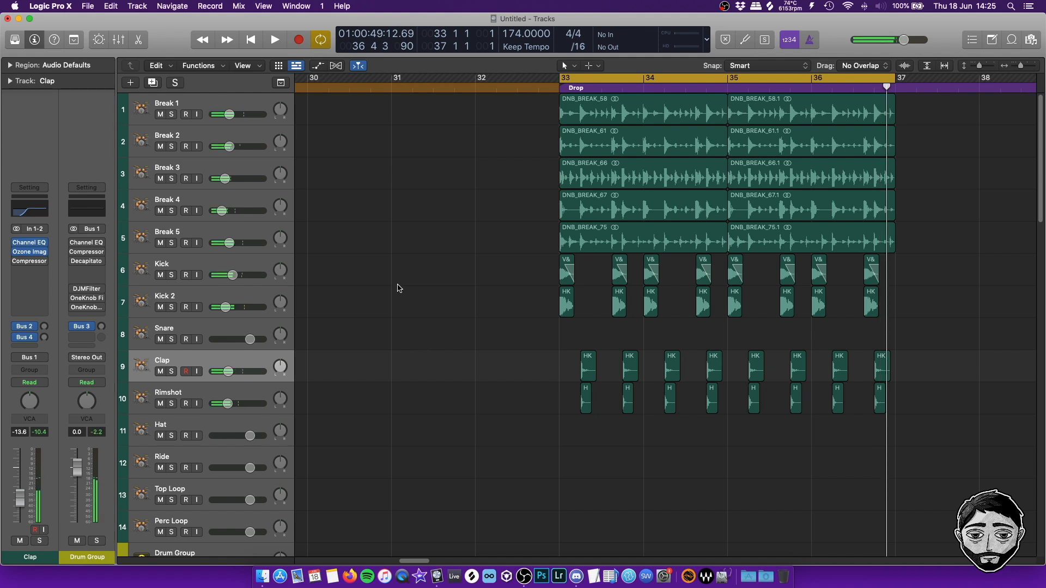
Solo Breaks 1 and 2 to audition them, and take Break 1 back out of the solo.
left_click(205, 101)
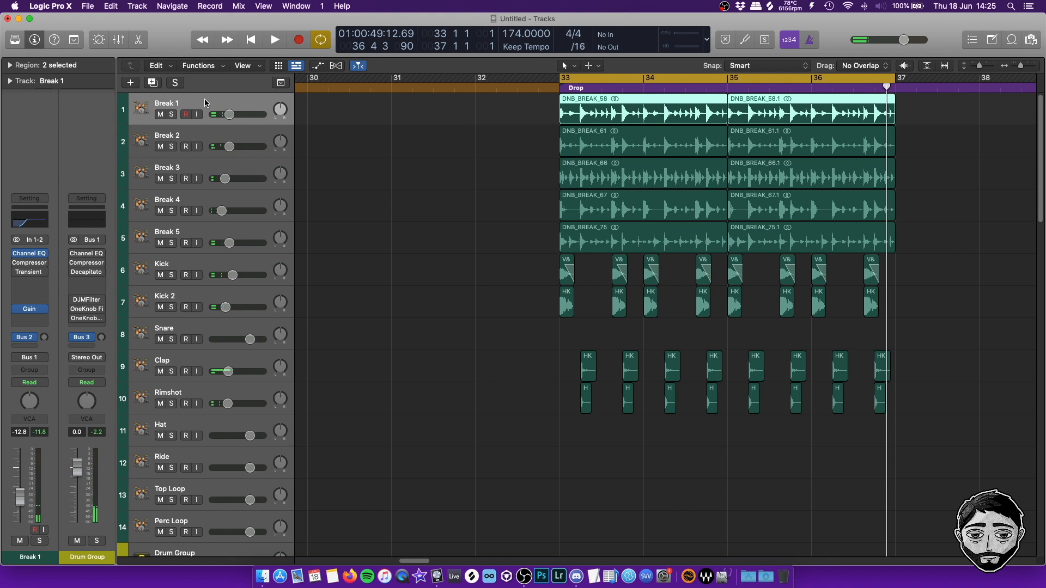
left_click(172, 114)
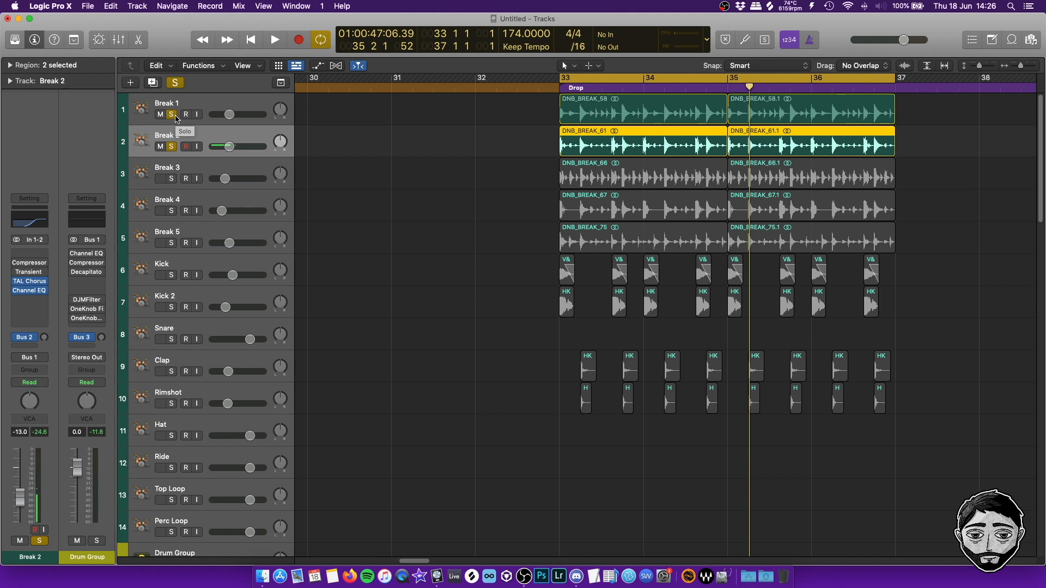
left_click(174, 117)
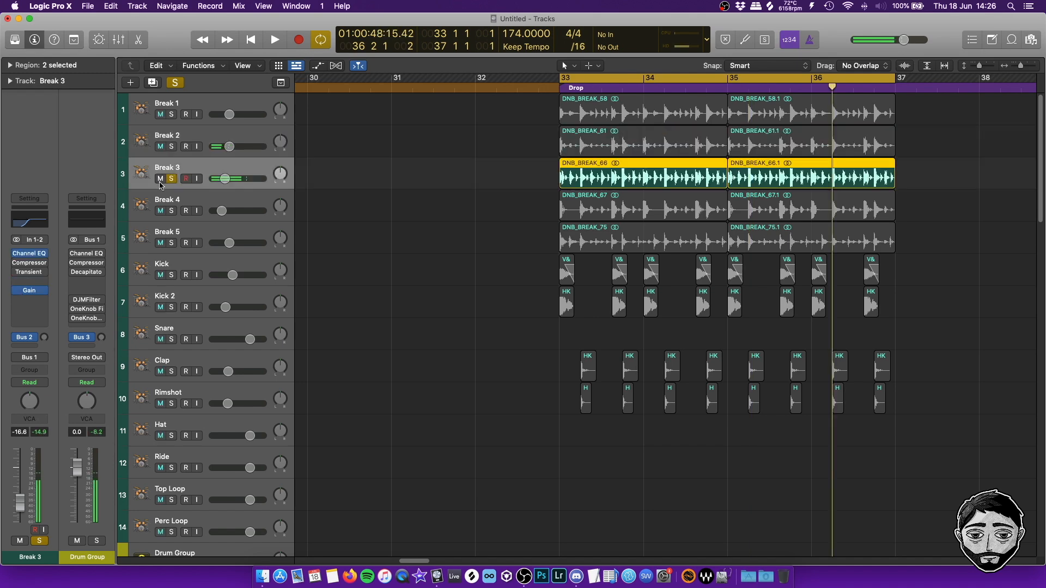
Open Break 3's Compressor, set its side chain to Kick (Audio 2) and play the soloed break.
left_click(16, 263)
left_click(29, 263)
left_click_drag(442, 422, 444, 376)
left_click_drag(603, 170, 553, 92)
left_click(789, 92)
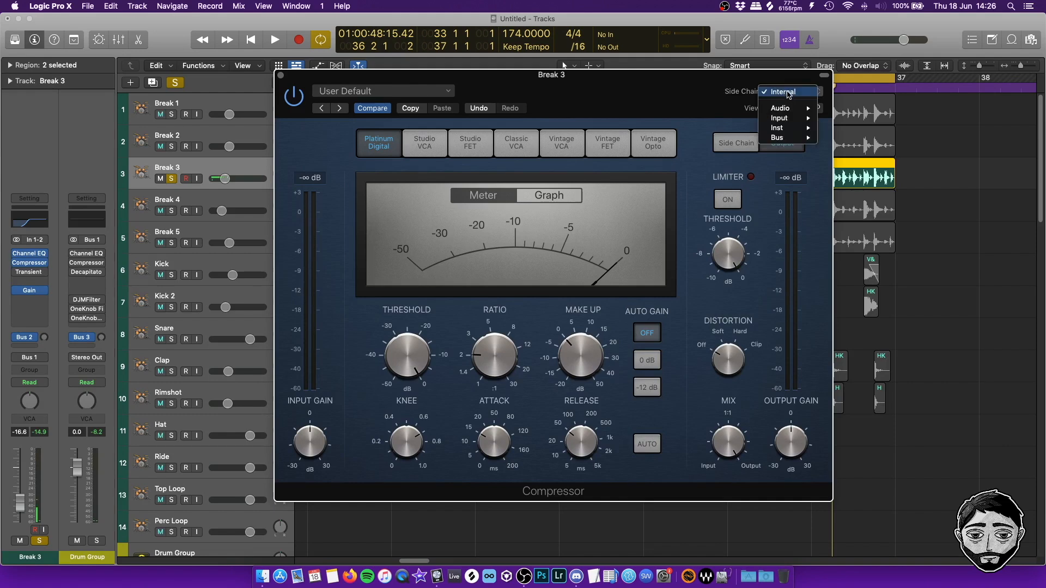
mouse_move(784, 107)
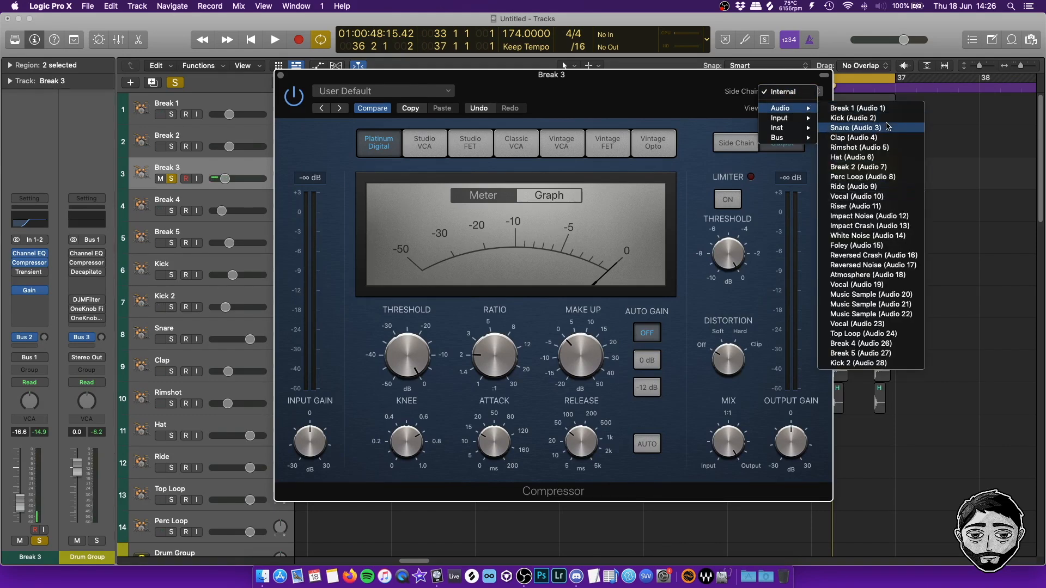
left_click(857, 118)
key("space")
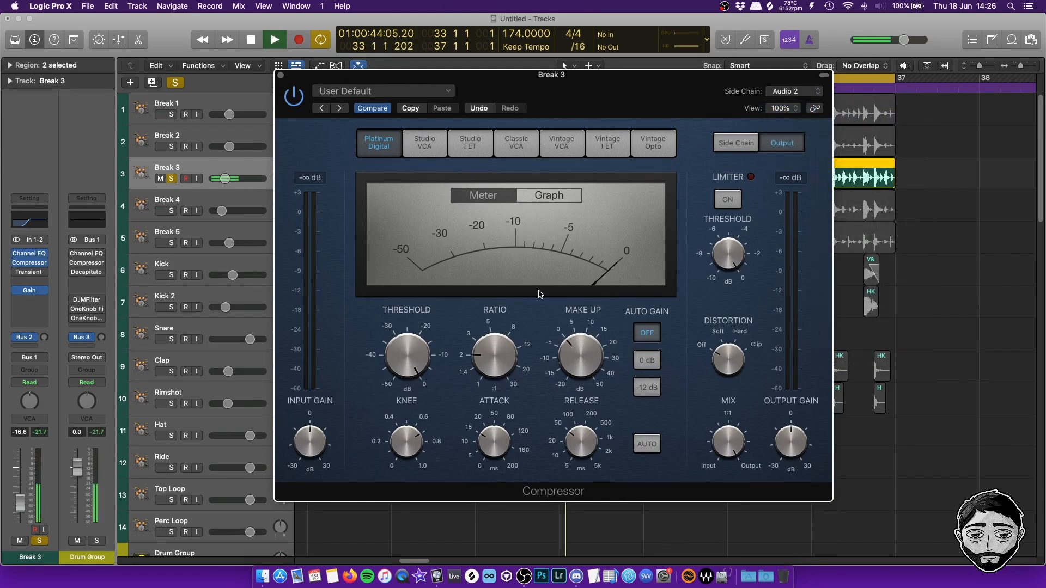
Lower the Break 3 Compressor's threshold to about -30 dB, show its graph, set the release to about 100 ms and close it.
left_click_drag(406, 357, 399, 437)
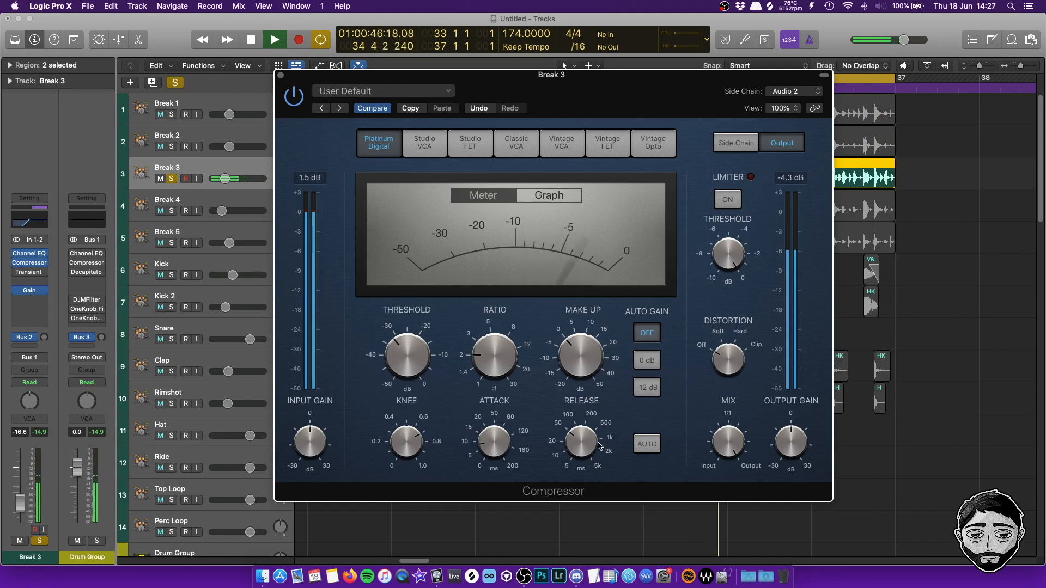
left_click_drag(576, 448, 576, 401)
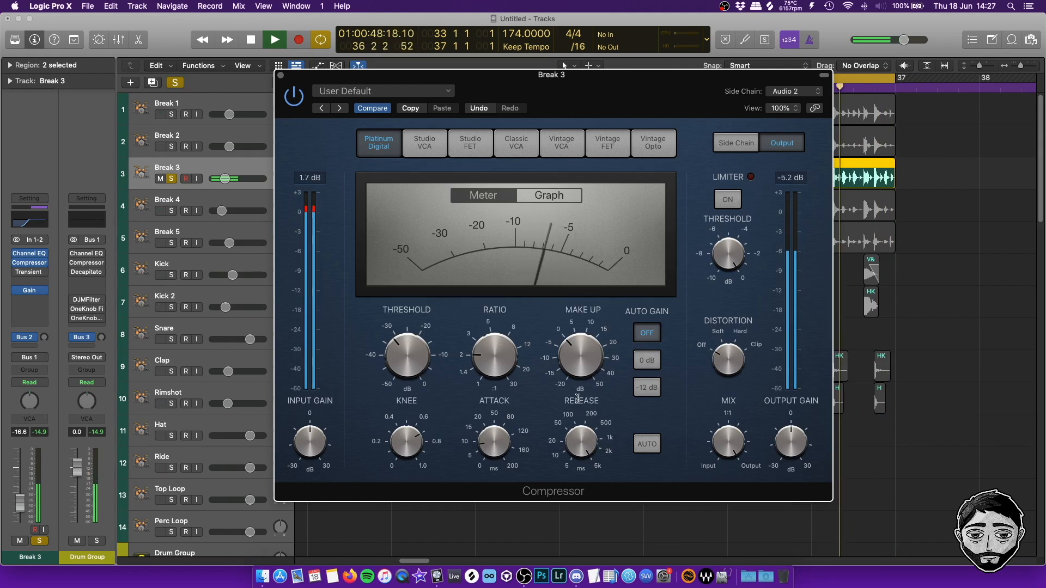
left_click(538, 196)
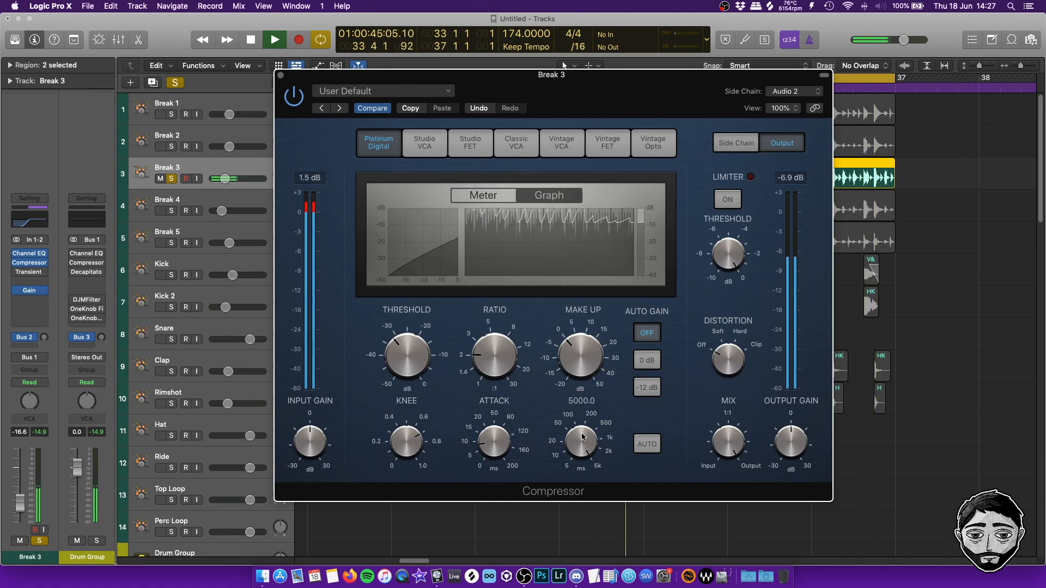
left_click_drag(582, 438, 563, 494)
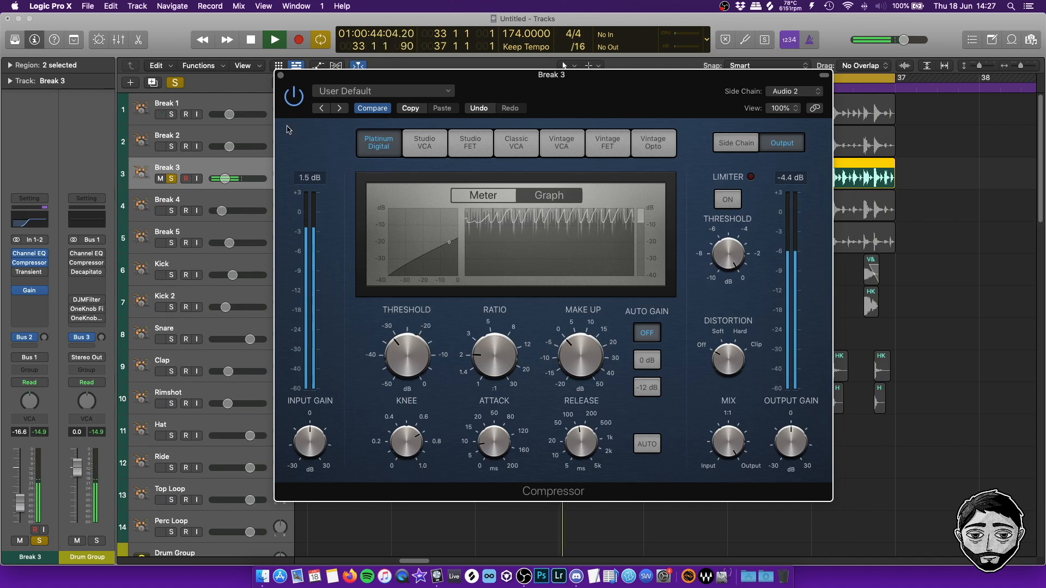
left_click(280, 75)
Solo Break 4, open its Compressor and set the side chain to Clap (Audio 4).
left_click(172, 212)
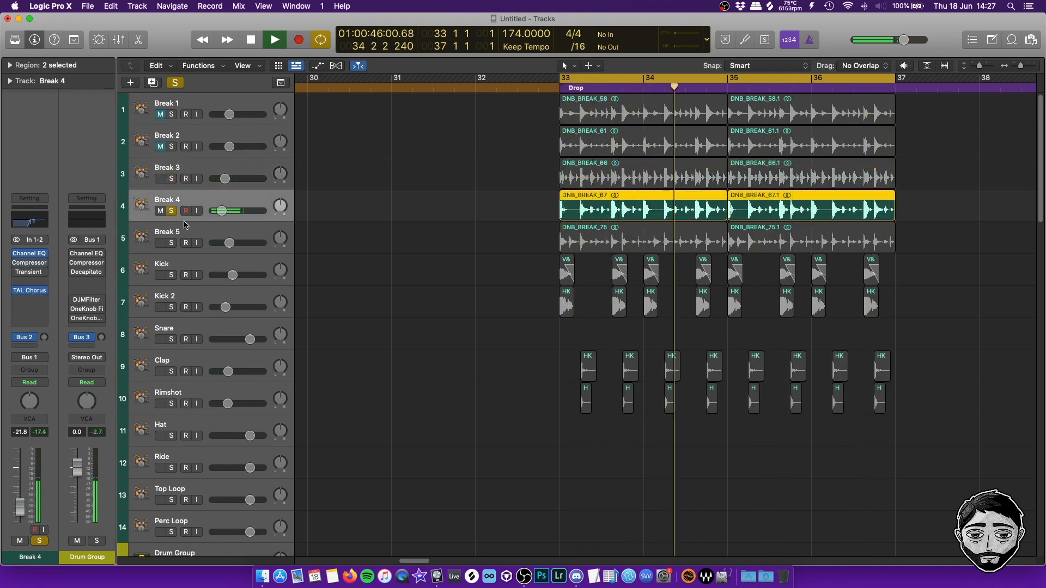
left_click(31, 264)
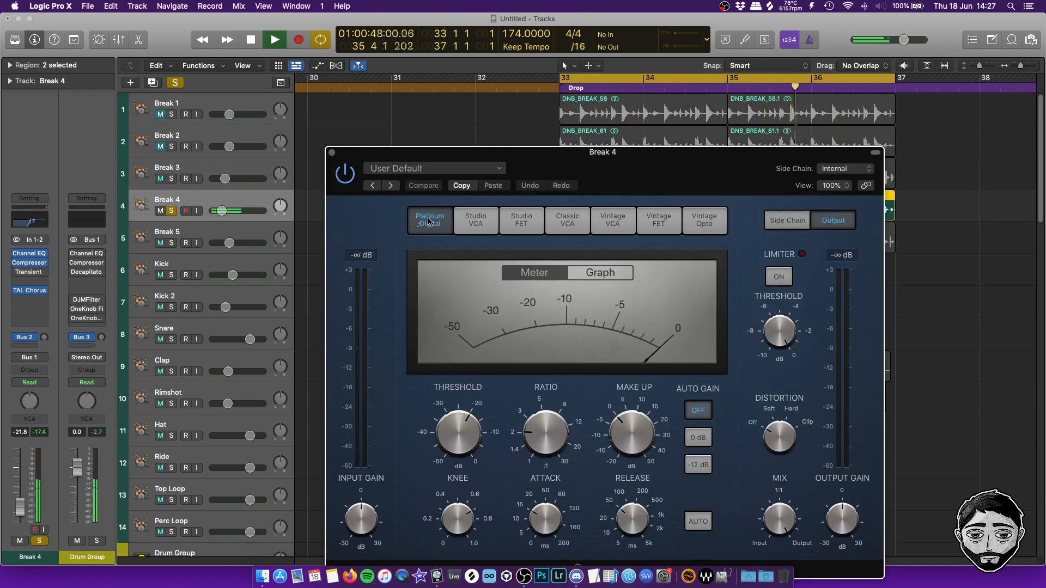
left_click(842, 169)
mouse_move(833, 187)
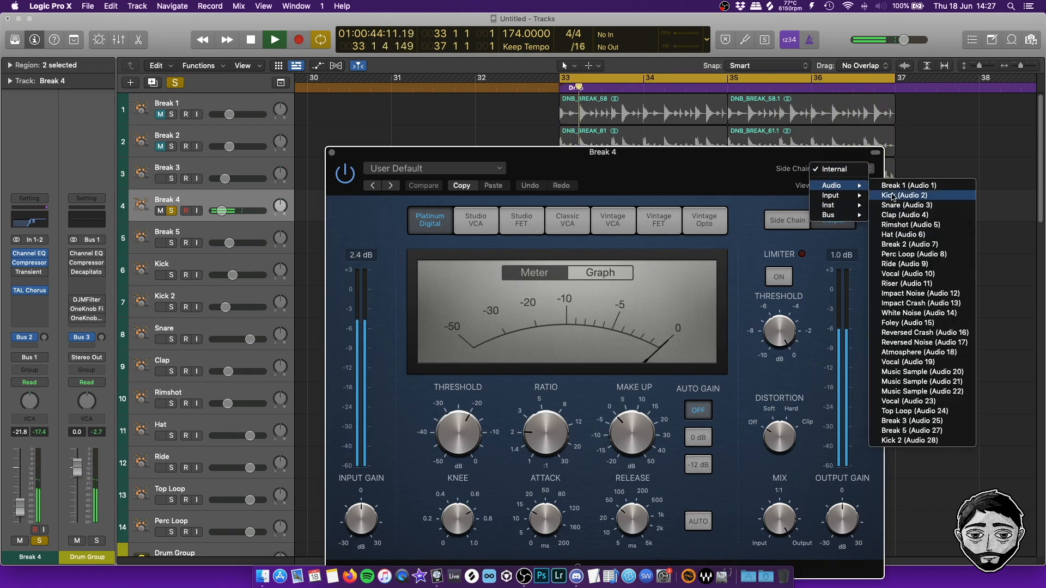
left_click(921, 202)
left_click_drag(669, 176, 602, 93)
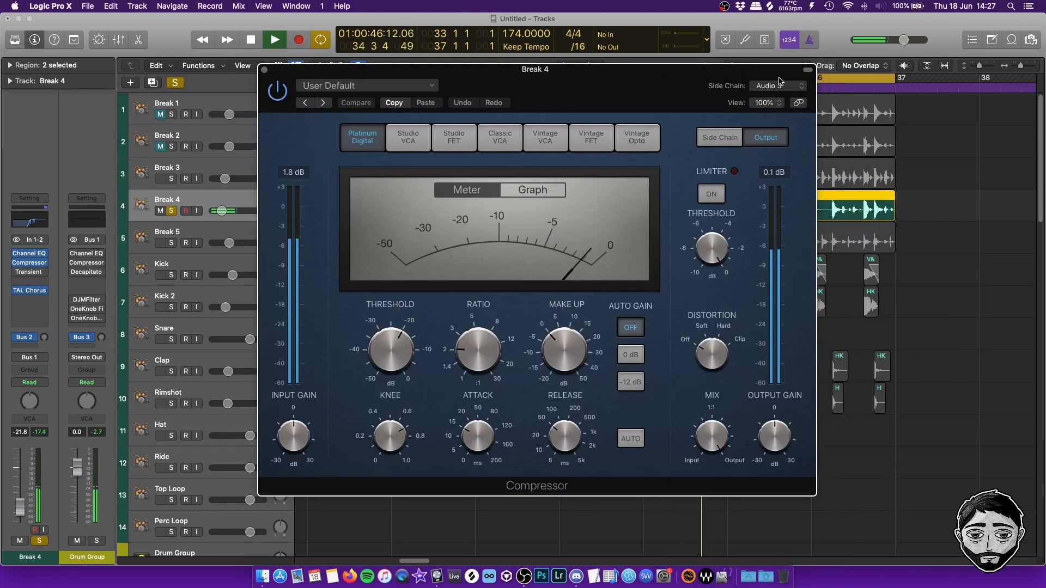
left_click(785, 86)
mouse_move(771, 47)
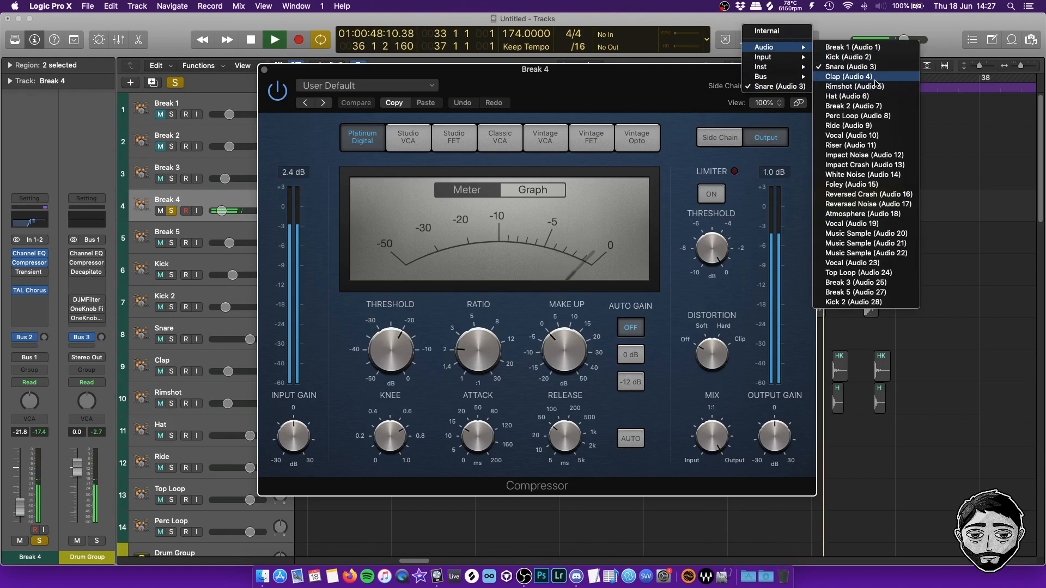
left_click(850, 76)
Set the Break 4 Compressor to a -24.5 dB threshold, 4 ms attack and 110 ms release, and raise its make-up gain slightly.
left_click_drag(391, 349, 391, 386)
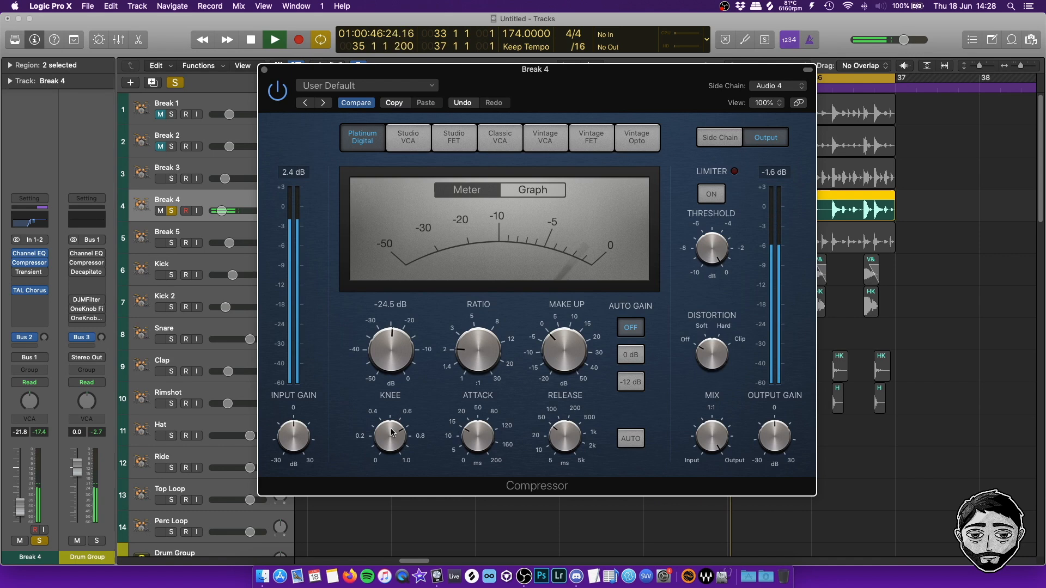
left_click_drag(471, 462, 472, 467)
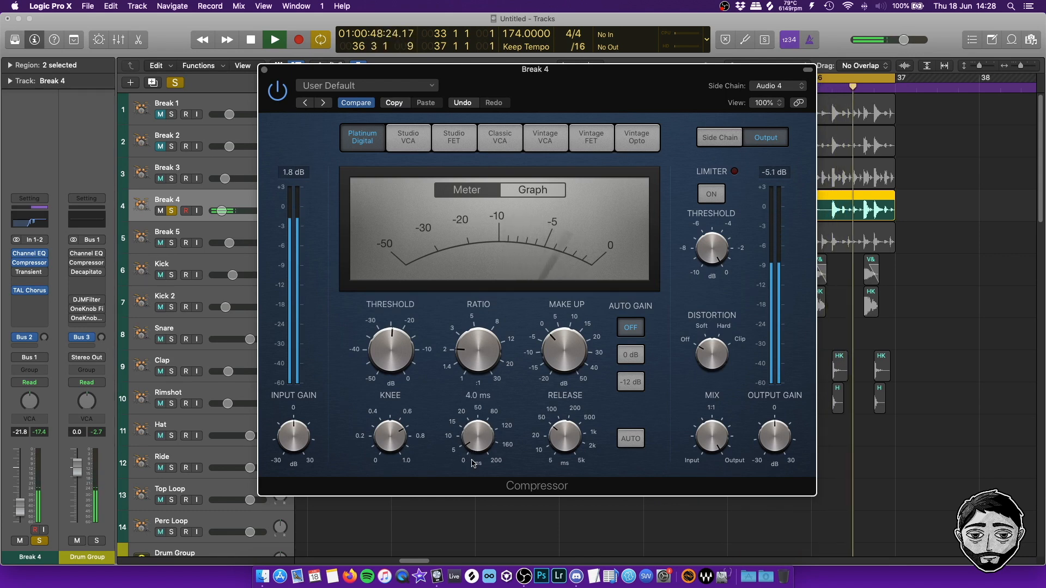
left_click_drag(555, 456, 554, 435)
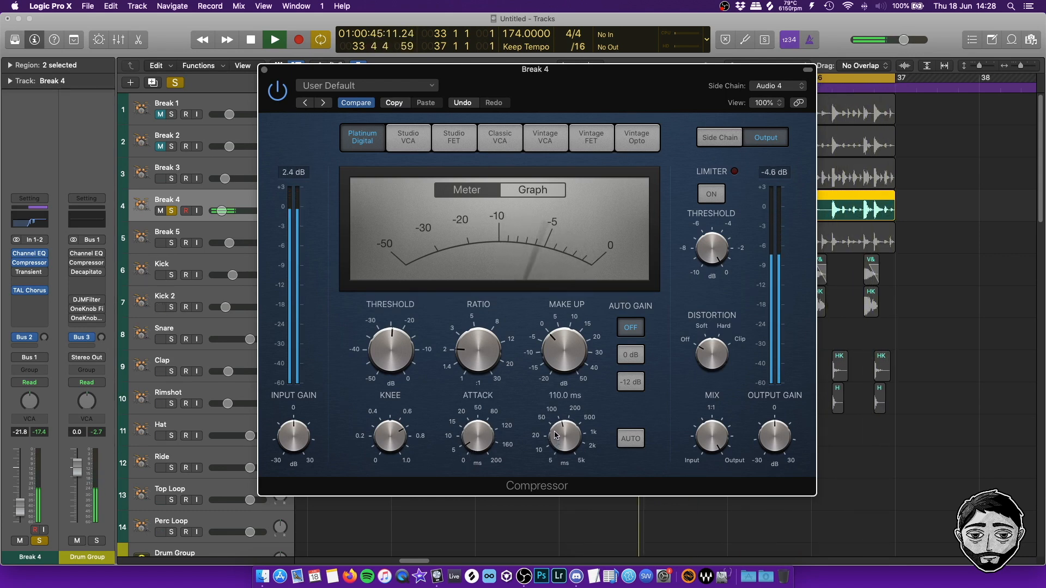
left_click_drag(555, 340, 555, 336)
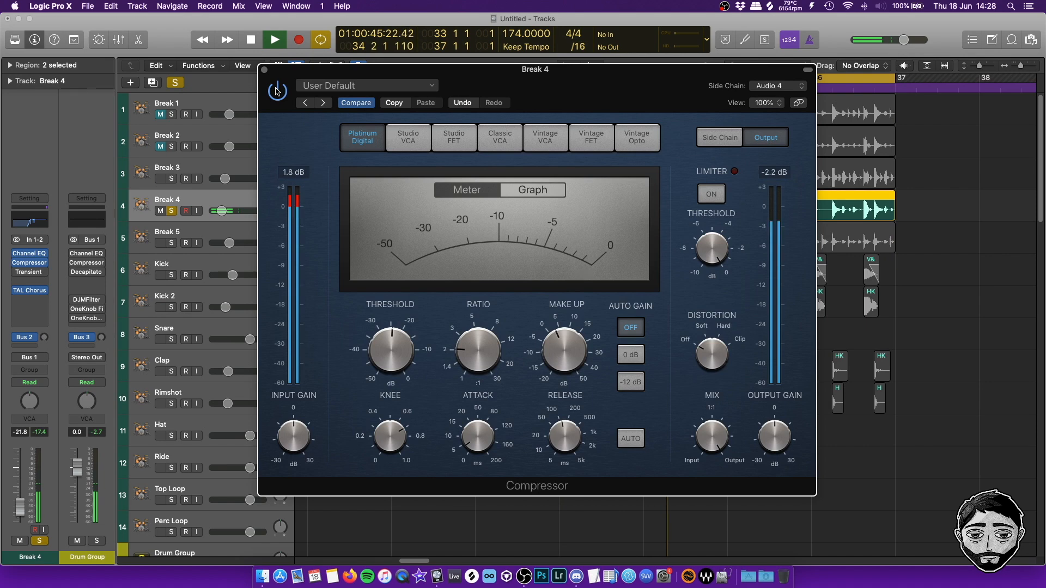
Lower the Break 4 Compressor's threshold a little further and shorten its release while watching the gain reduction graph.
left_click_drag(390, 349, 390, 360)
left_click(523, 185)
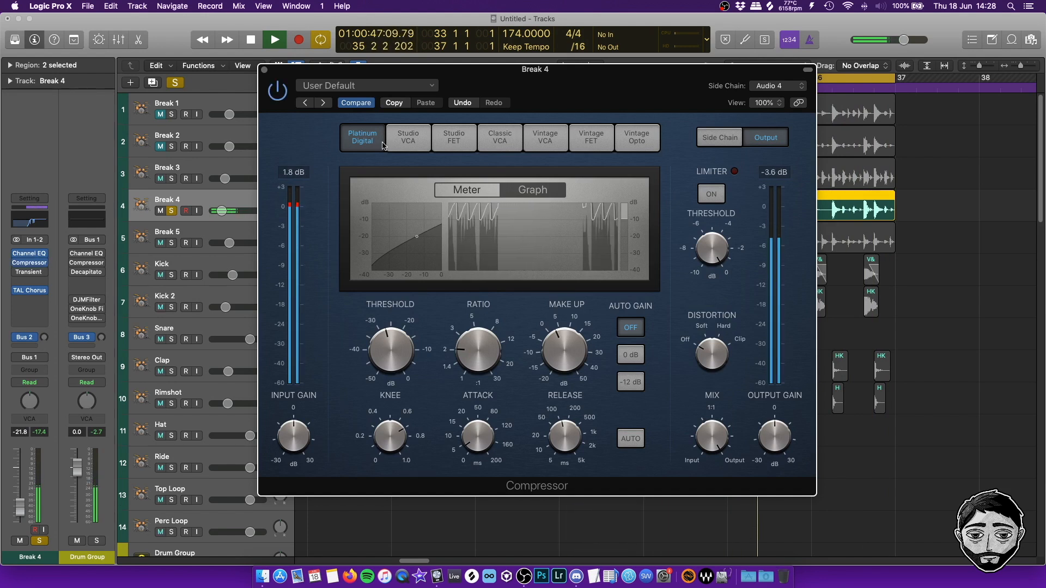
left_click_drag(566, 433, 561, 452)
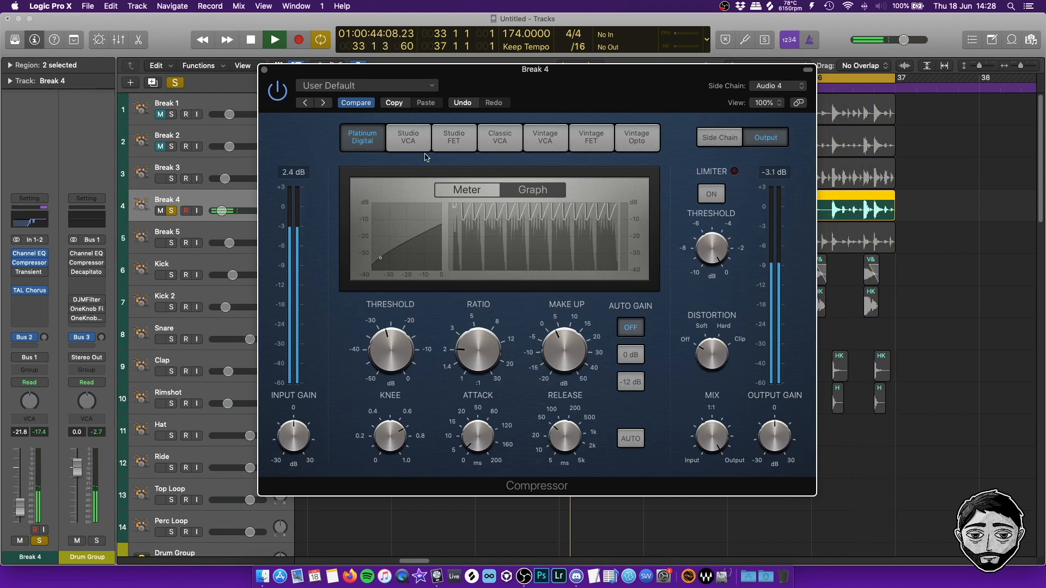
Add Break 3 to the solo, close Break 4's Compressor and audition the two breaks together before stopping playback.
left_click(171, 179)
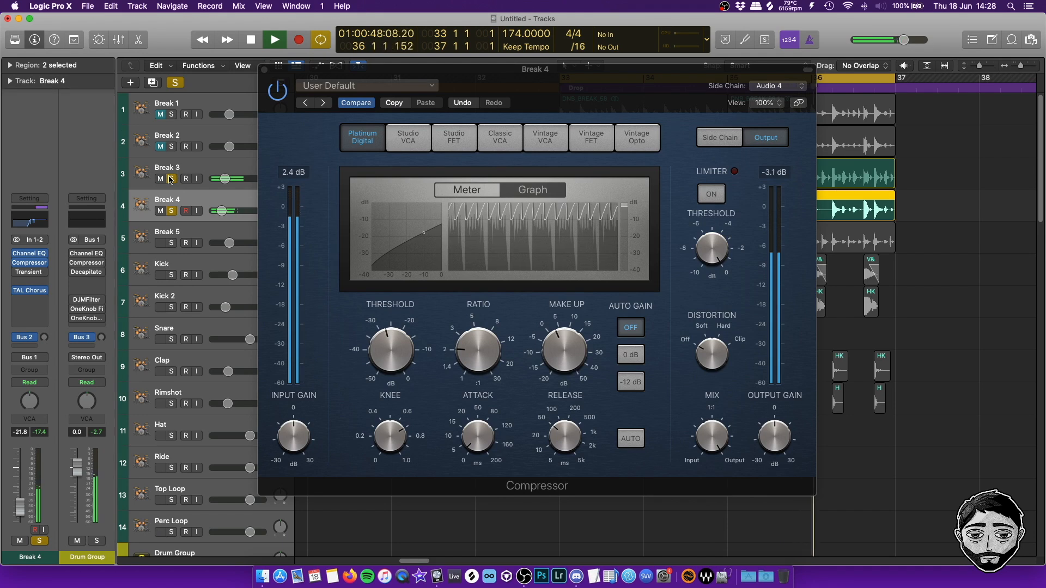
left_click(266, 73)
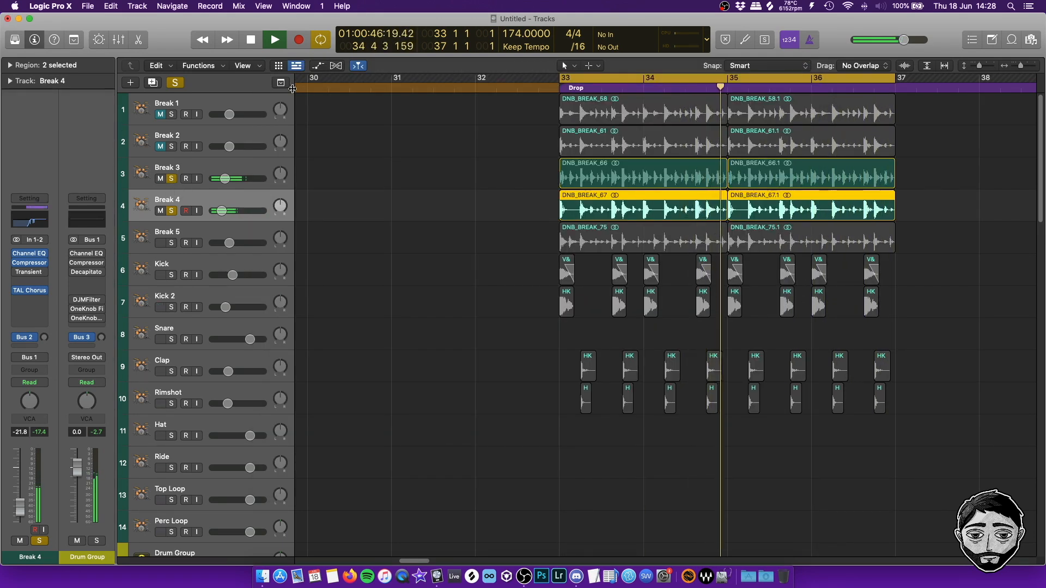
left_click(415, 192)
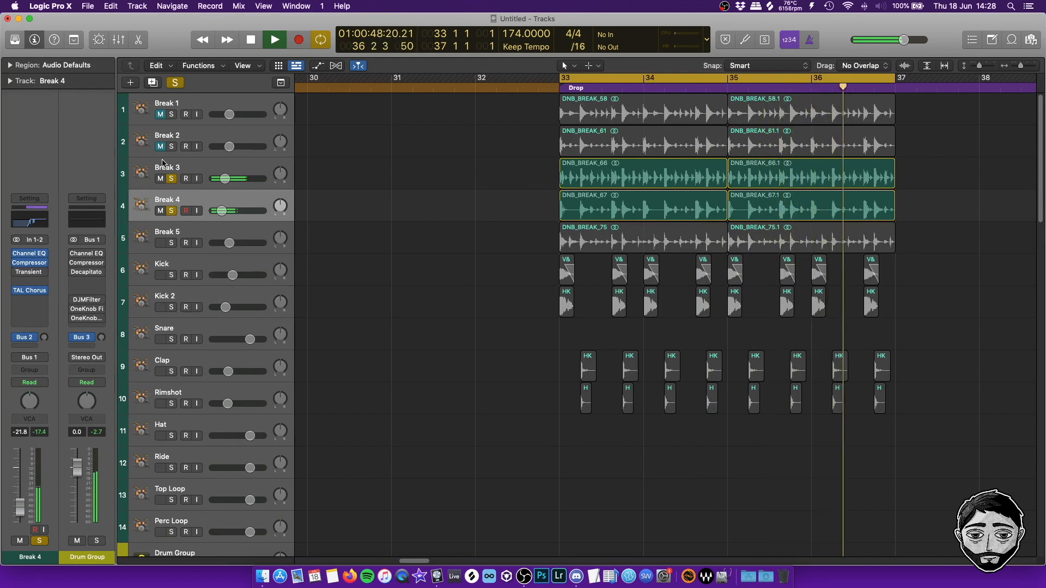
key("space")
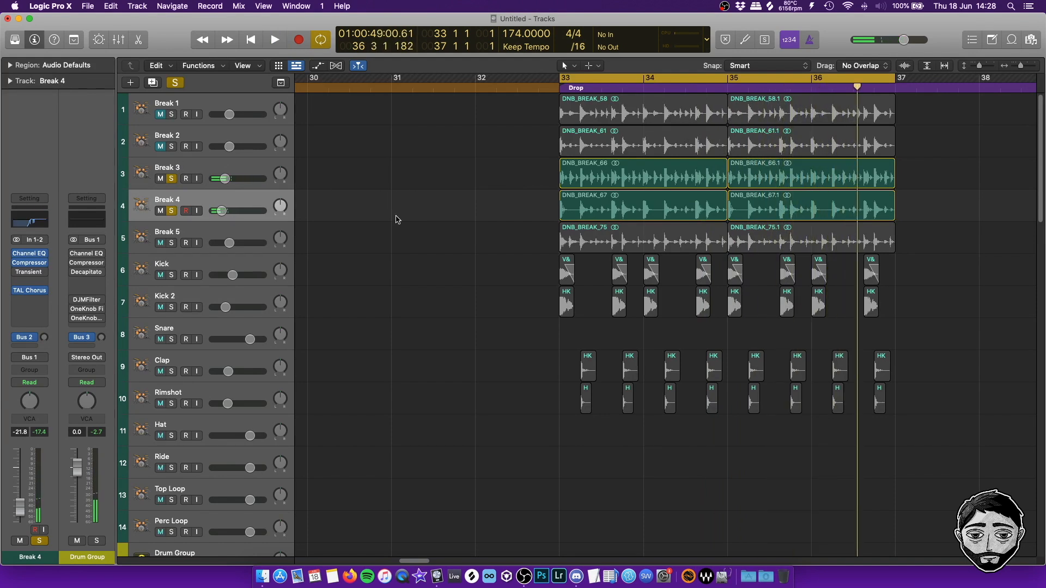
Add Break 5 to the soloed breaks, open its Compressor during playback and set the side chain to Clap (Audio 4).
left_click(207, 238)
key("space")
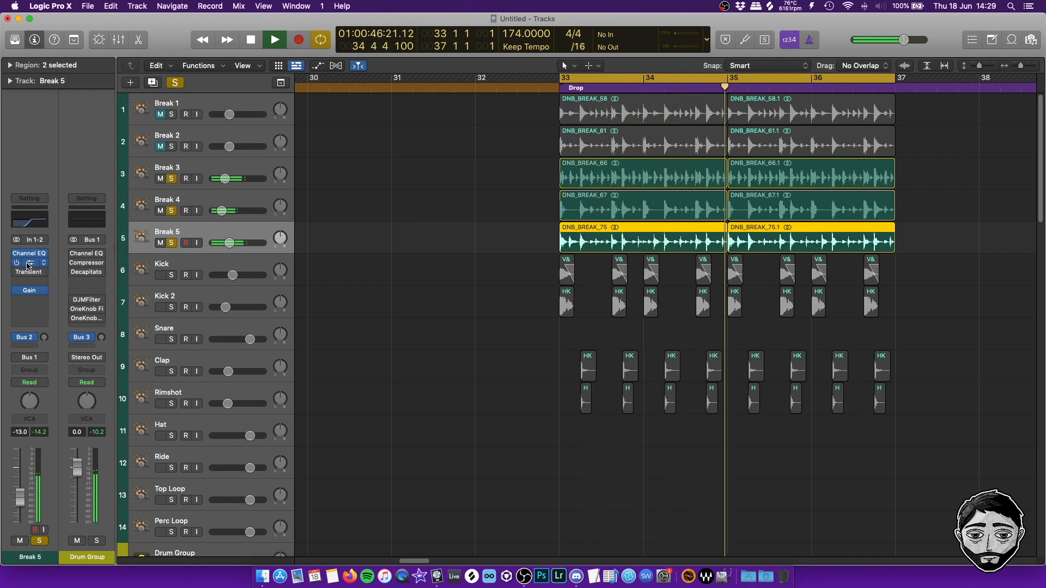
left_click(23, 265)
left_click(868, 169)
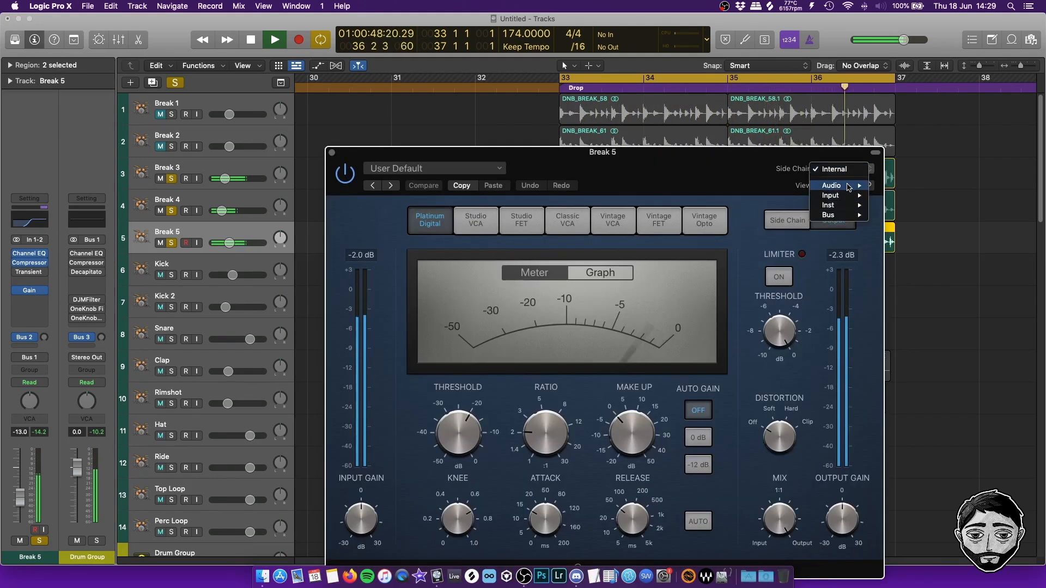
mouse_move(833, 186)
left_click(907, 215)
Adjust the Break 5 Compressor's threshold, attack and a release of about 32 ms, close it and audition the soloed breaks.
left_click_drag(658, 192, 623, 77)
left_click_drag(433, 317, 434, 266)
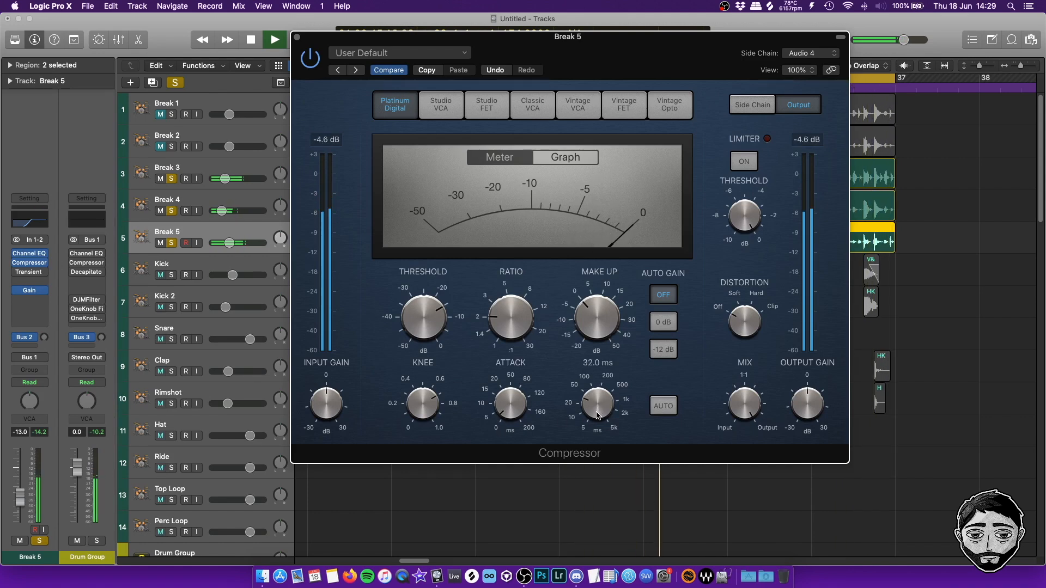
left_click(298, 37)
mouse_move(23, 265)
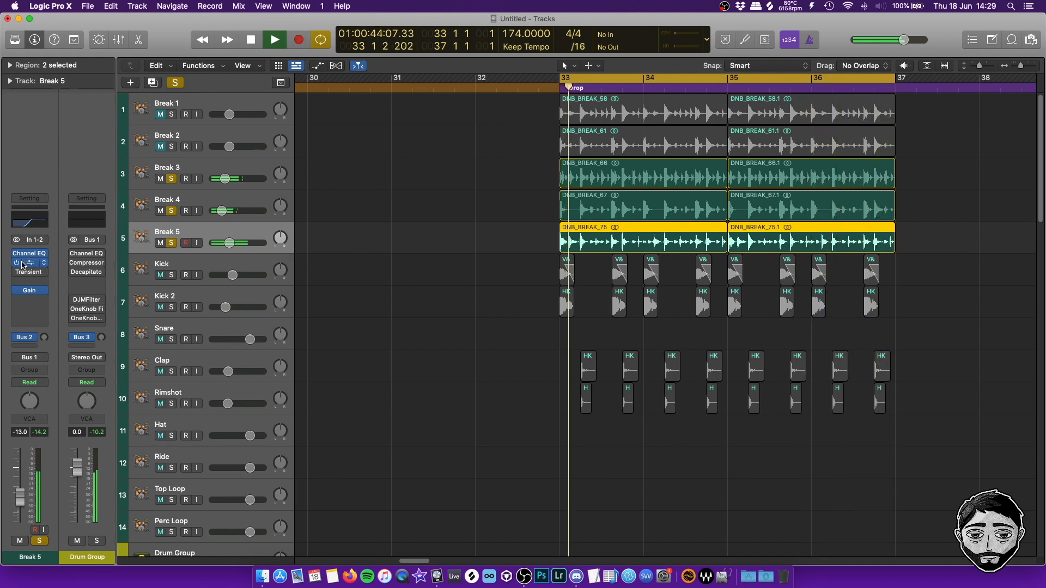
left_click(371, 327)
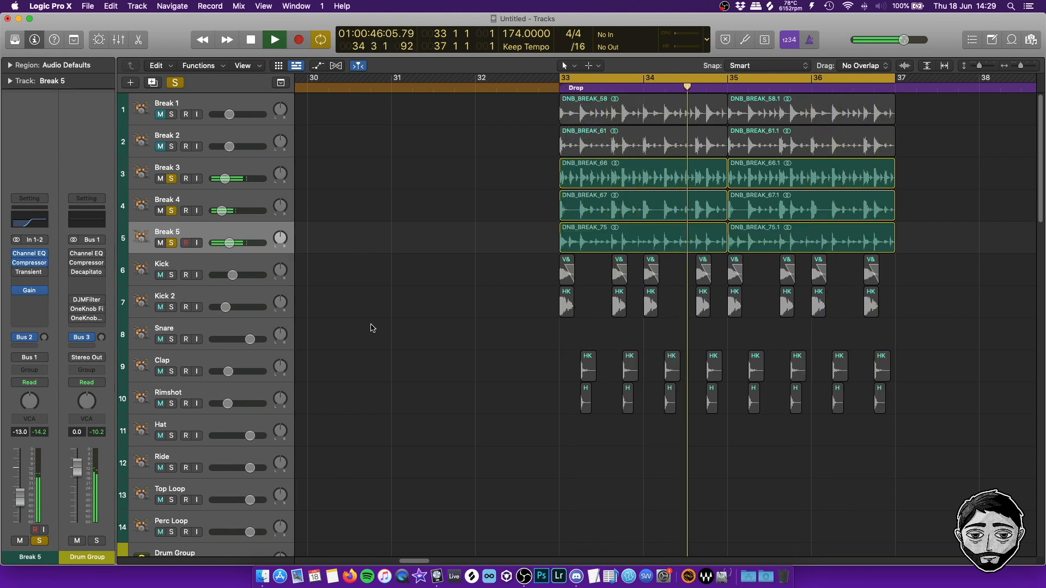
key("space")
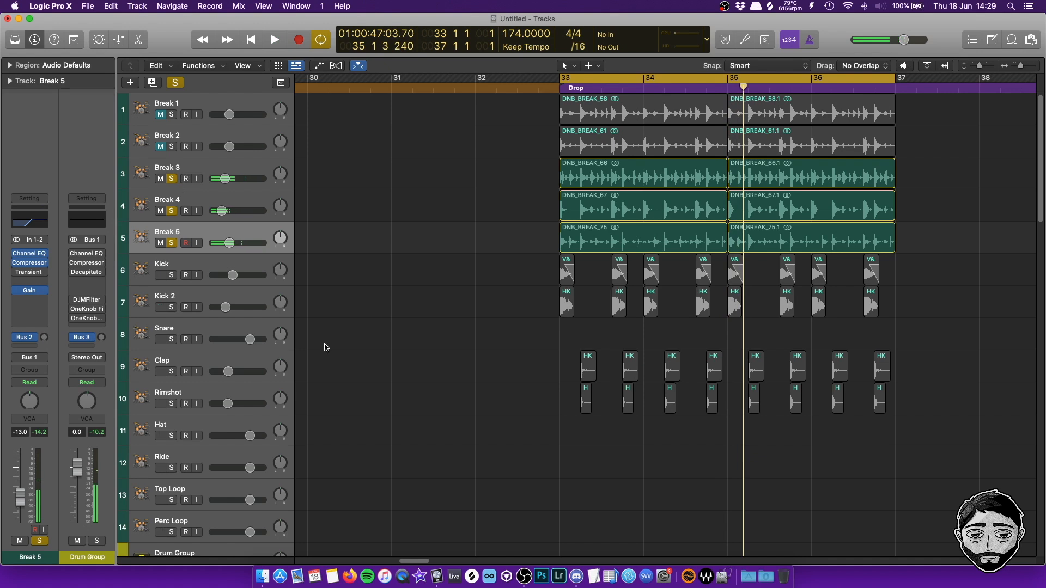
Add Break 2 to the soloed breaks and audition all four together.
left_click(172, 148)
key("space")
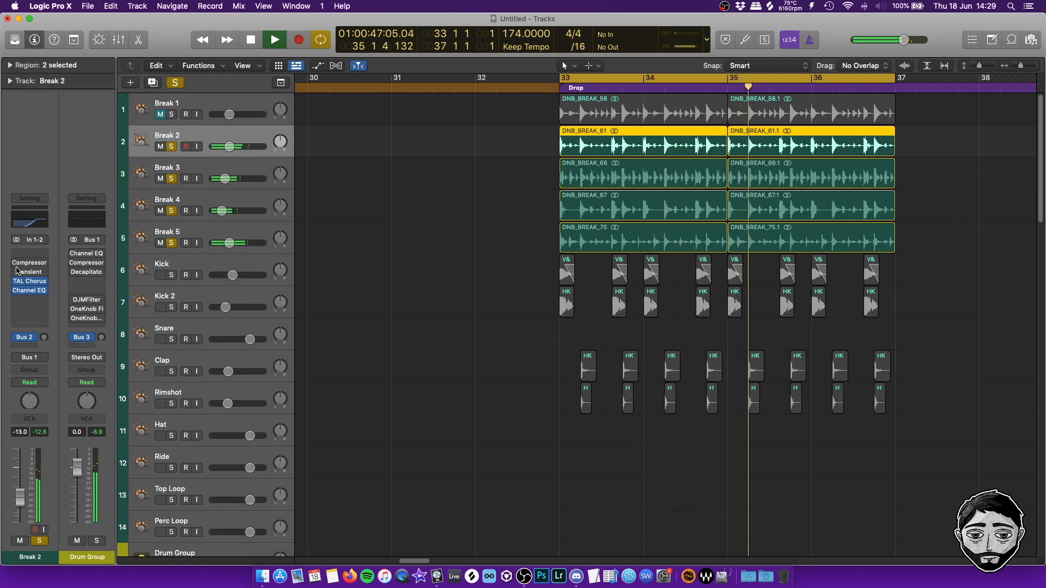
key("space")
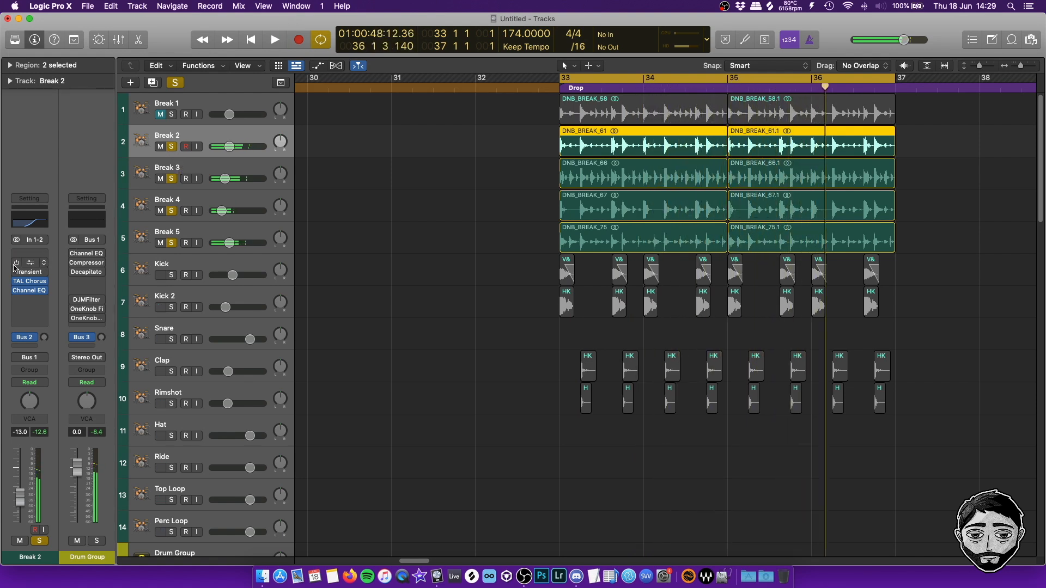
Enable and open Break 2's Compressor, shorten its attack during playback and close its window.
left_click(34, 262)
key("space")
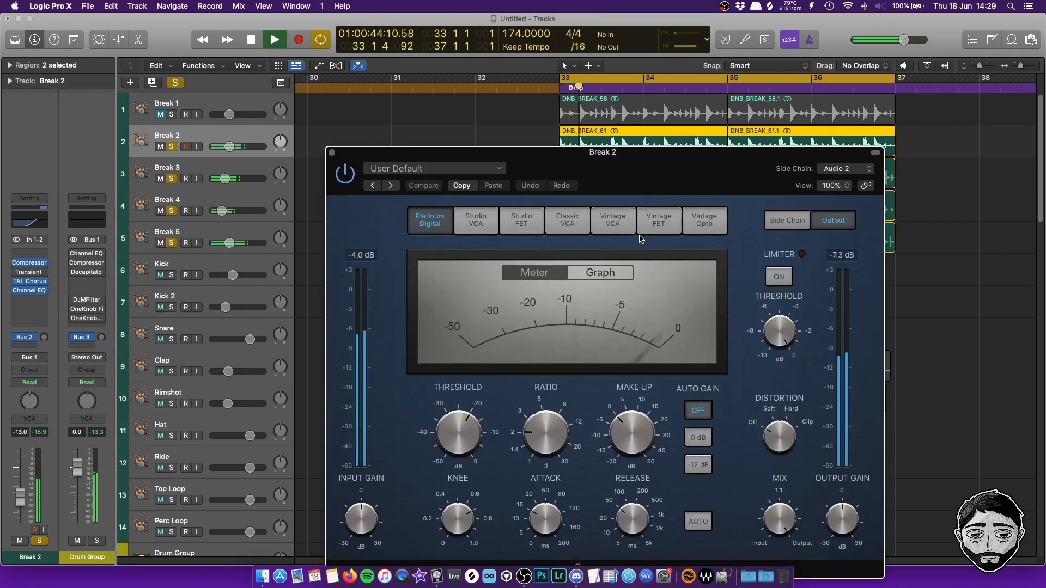
left_click_drag(450, 438, 465, 325)
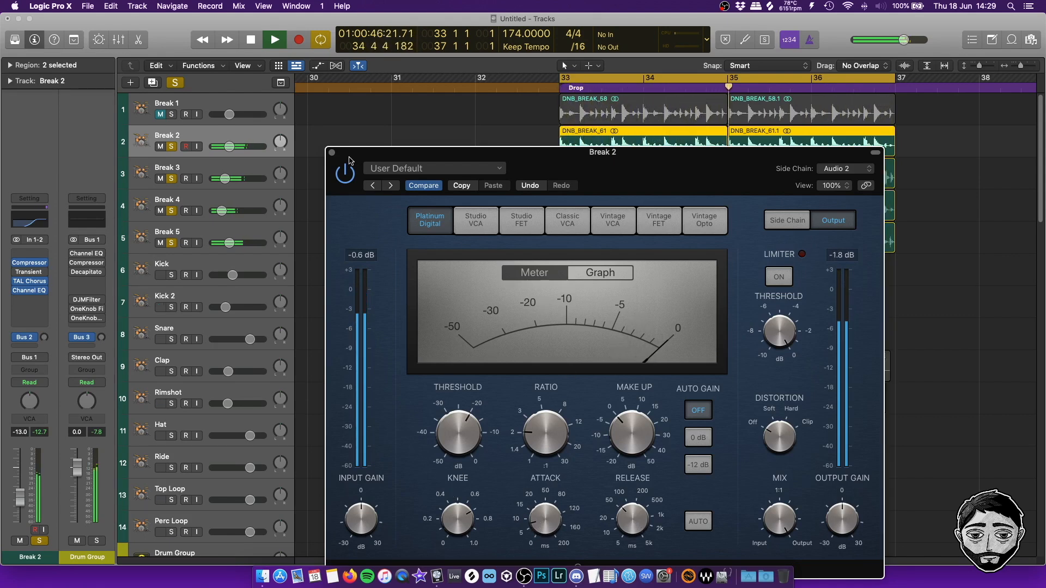
left_click(331, 153)
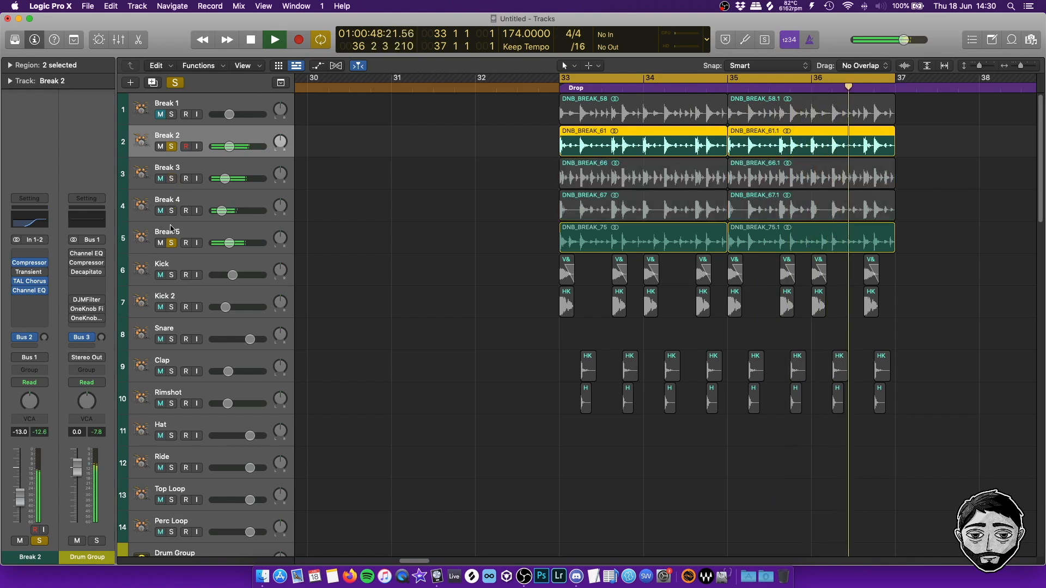
With only Break 2 soloed, re-enable its Compressor, set the threshold to about -26.5 dB and the release to about 61 ms.
mouse_move(15, 266)
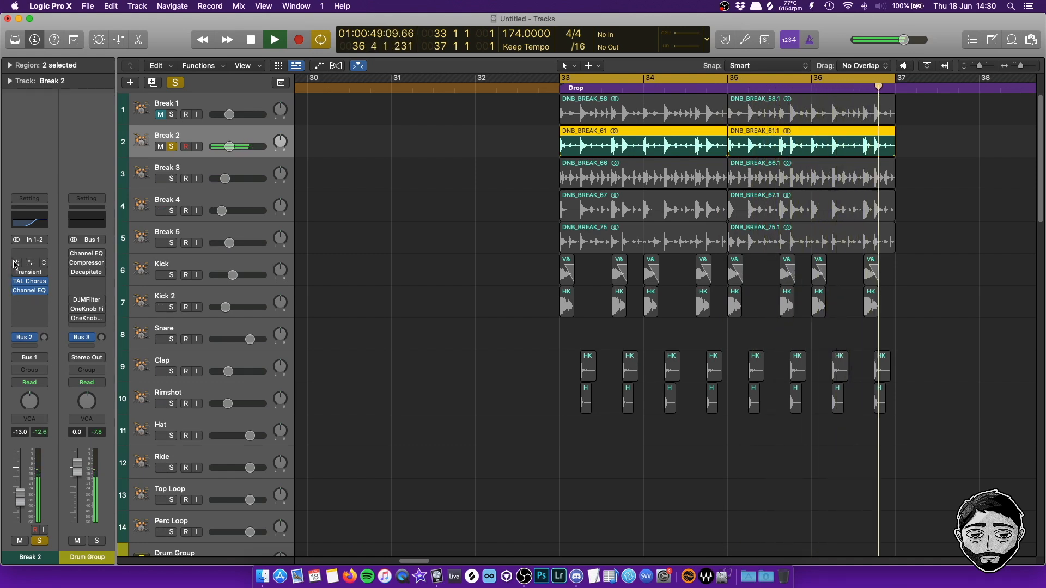
left_click(15, 265)
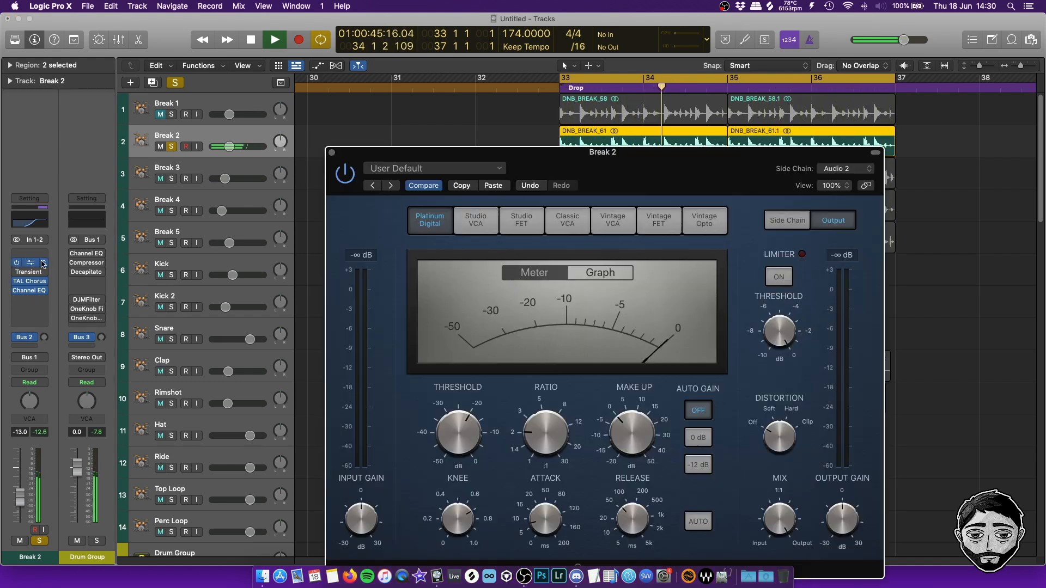
left_click_drag(442, 429, 441, 442)
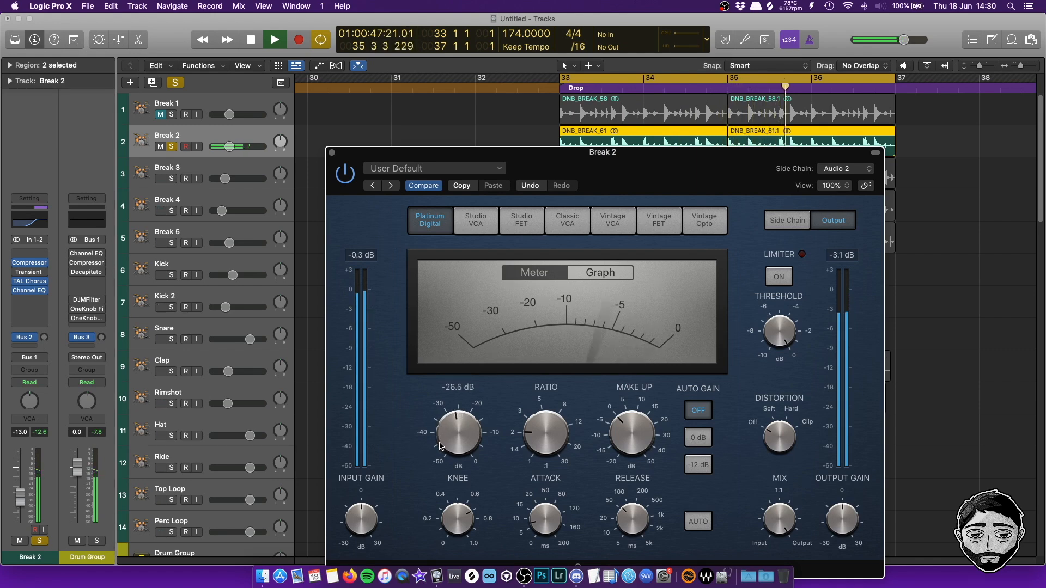
mouse_move(624, 513)
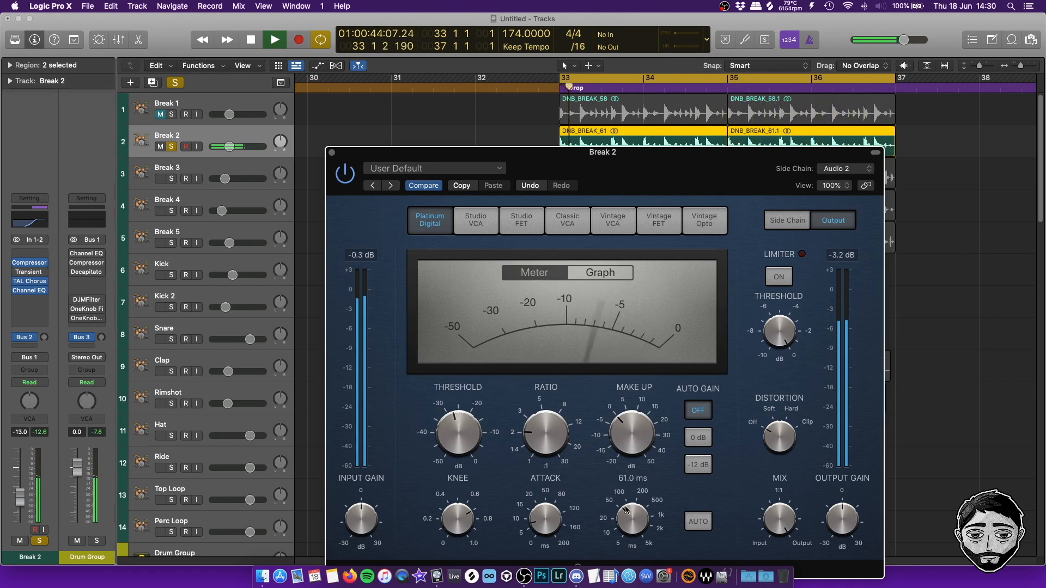
left_click(330, 153)
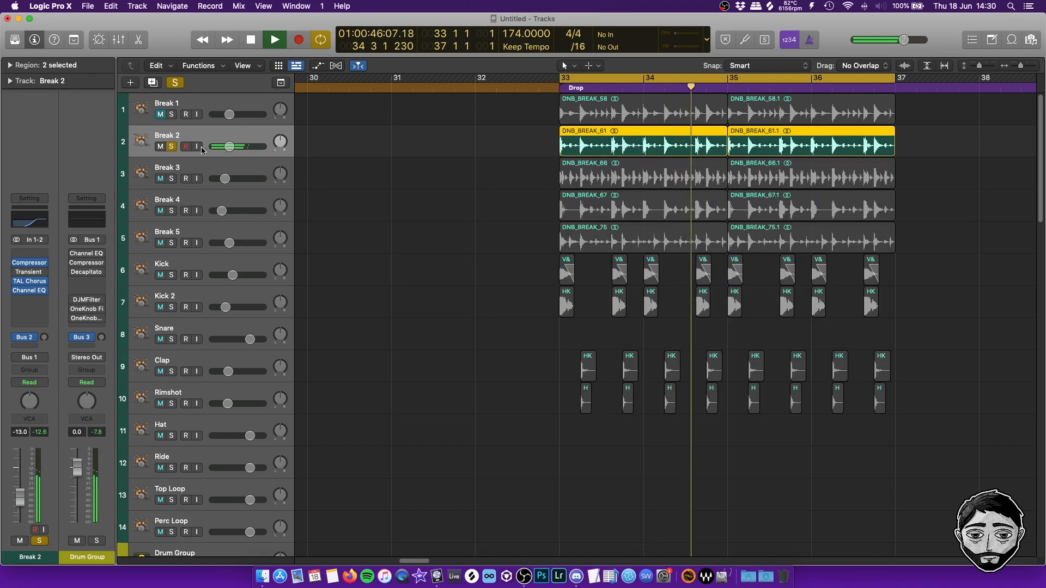
Take Break 2 out of solo and toggle its mute to compare its contribution to the full drum mix.
left_click(171, 147)
left_click(160, 146)
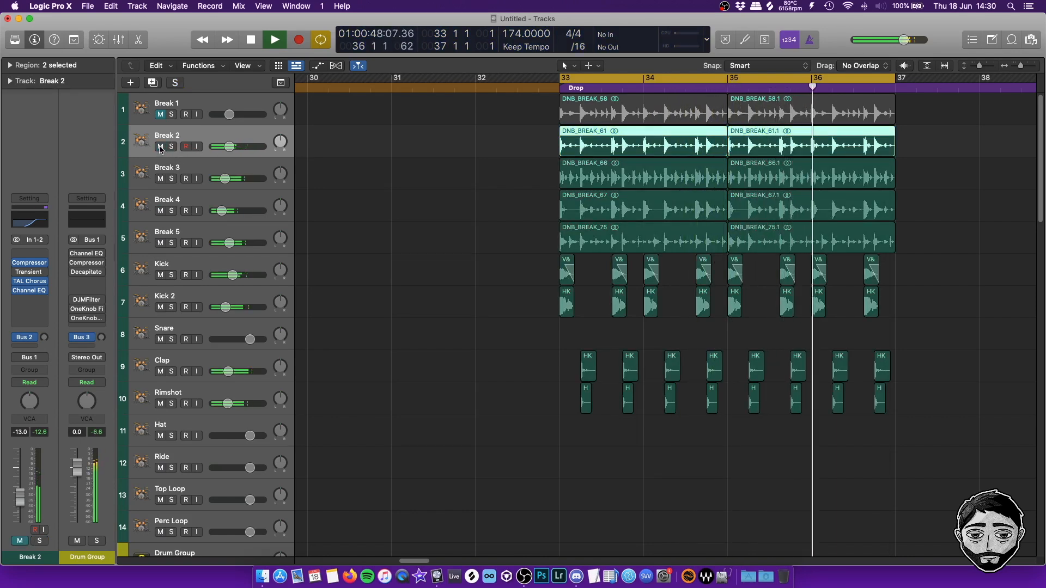
Solo Break 1, enable its Compressor, raise the threshold, set the distortion to Soft and close the plug-in window.
left_click(173, 114)
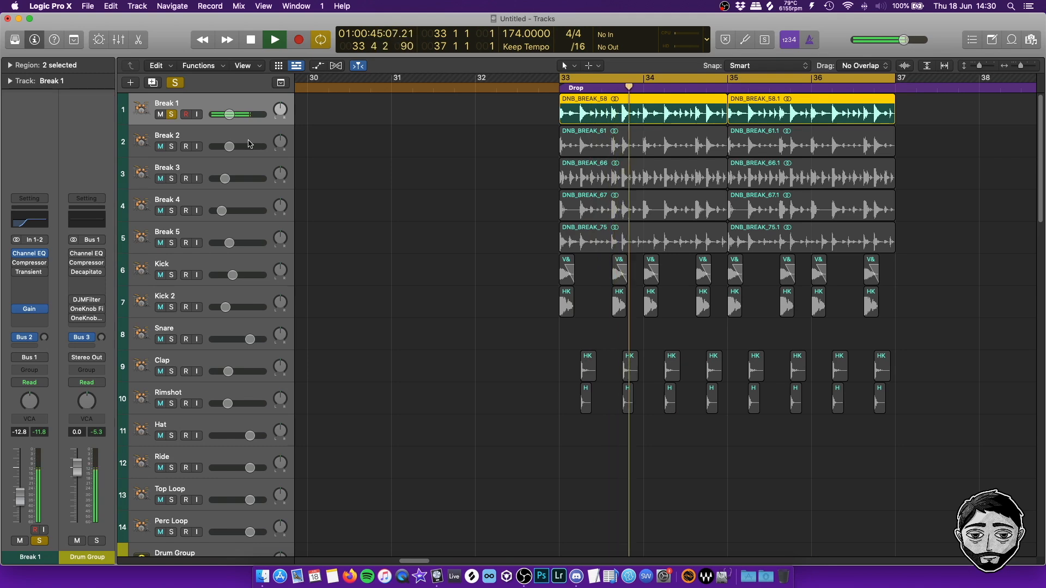
left_click(29, 265)
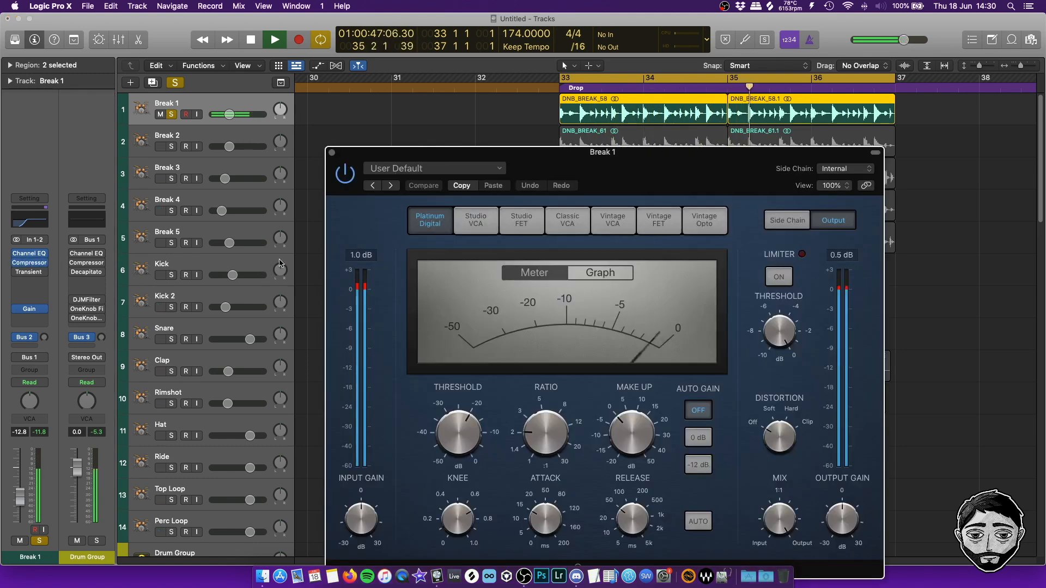
left_click(471, 449)
left_click_drag(616, 169, 575, 102)
left_click(732, 357)
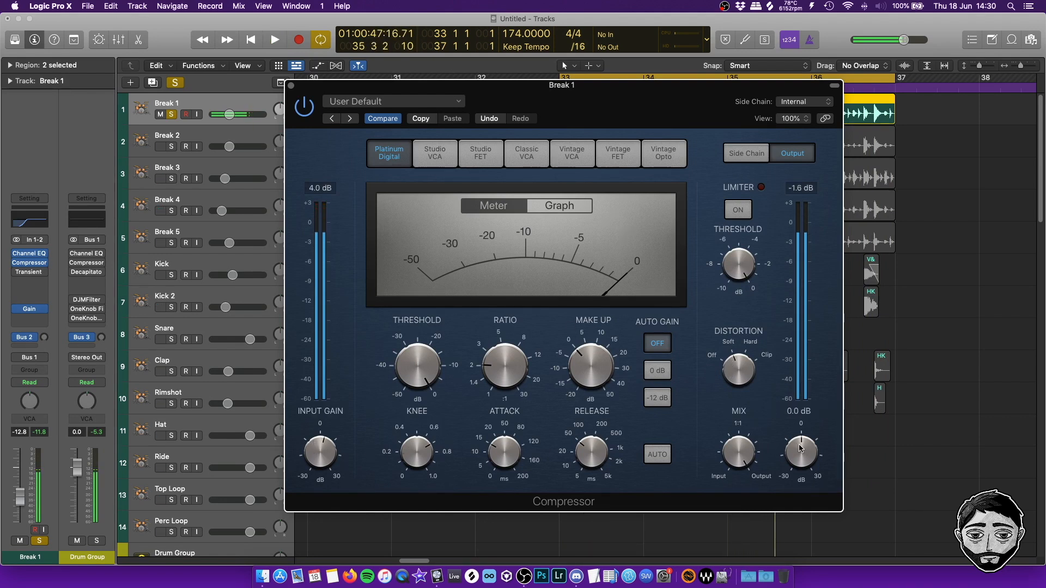
key("space")
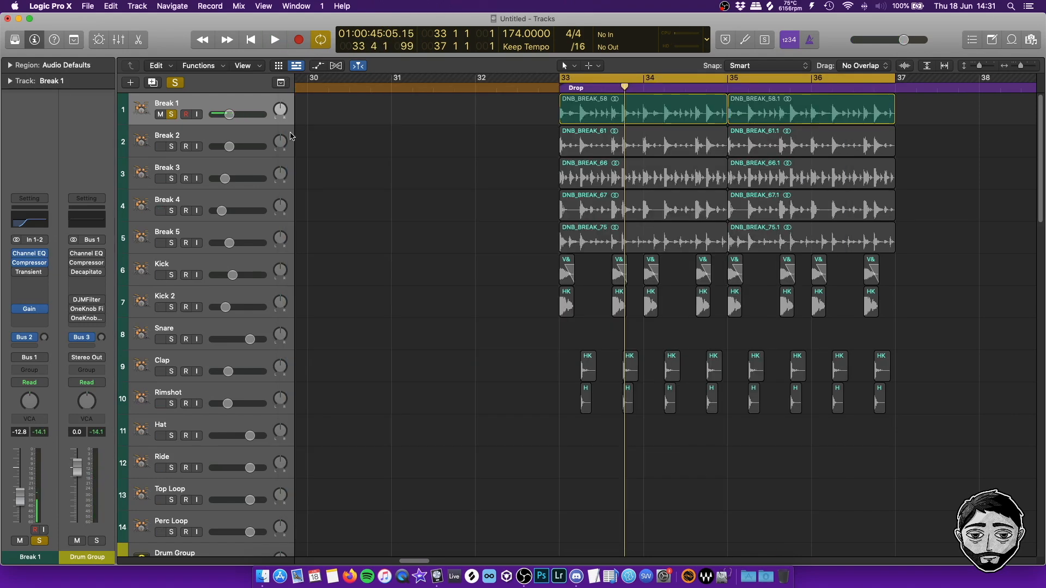
During playback, unsolo and unmute Break 1 and lower its level to -14.0 dB in the full mix.
key("space")
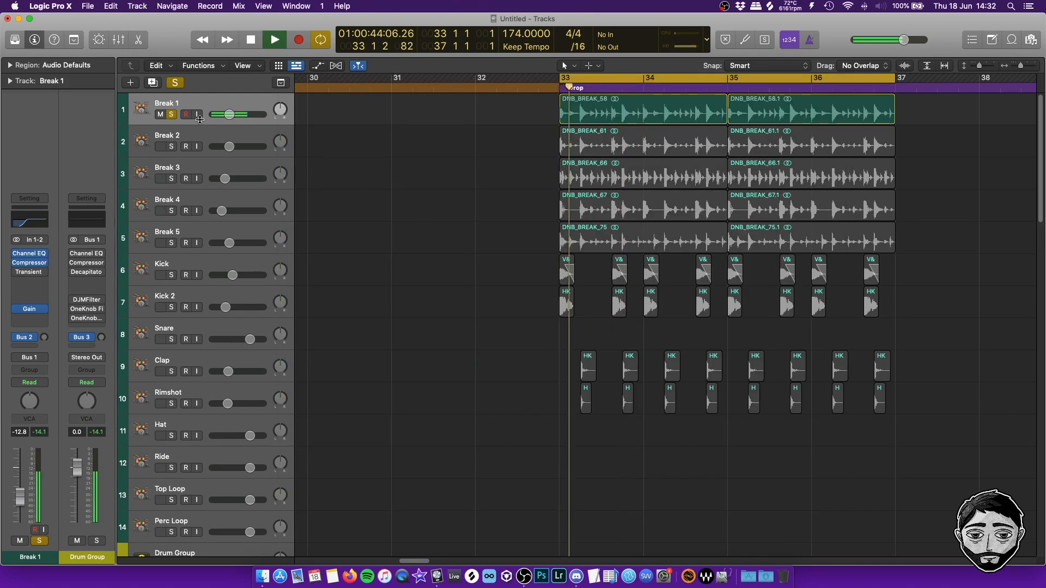
key("s")
left_click(160, 114)
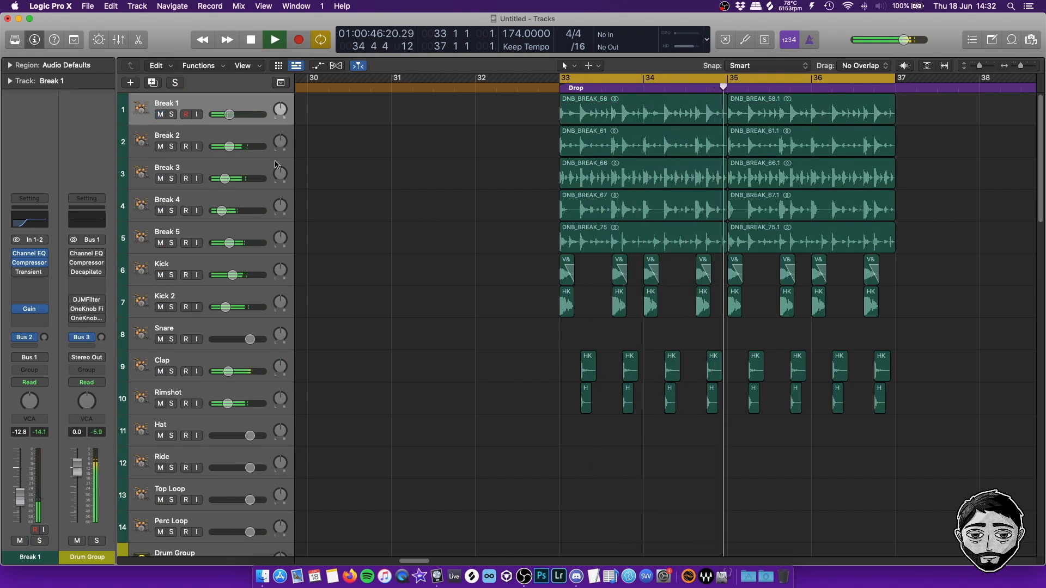
left_click_drag(229, 114, 217, 139)
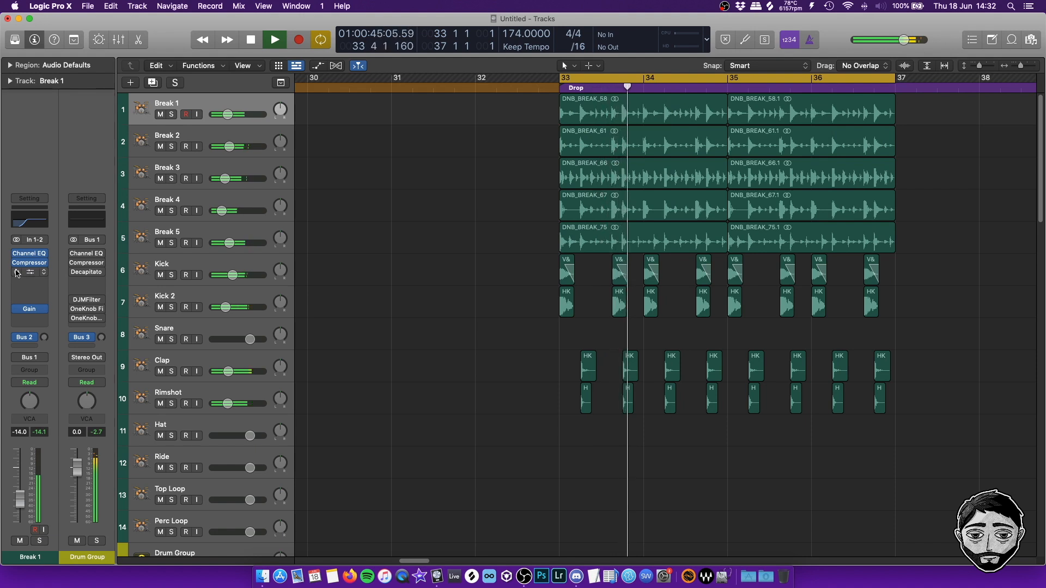
Enable Break 1's Transient Master, reduce its sustain with the track soloed, switch Limit off and Smooth on.
left_click(34, 271)
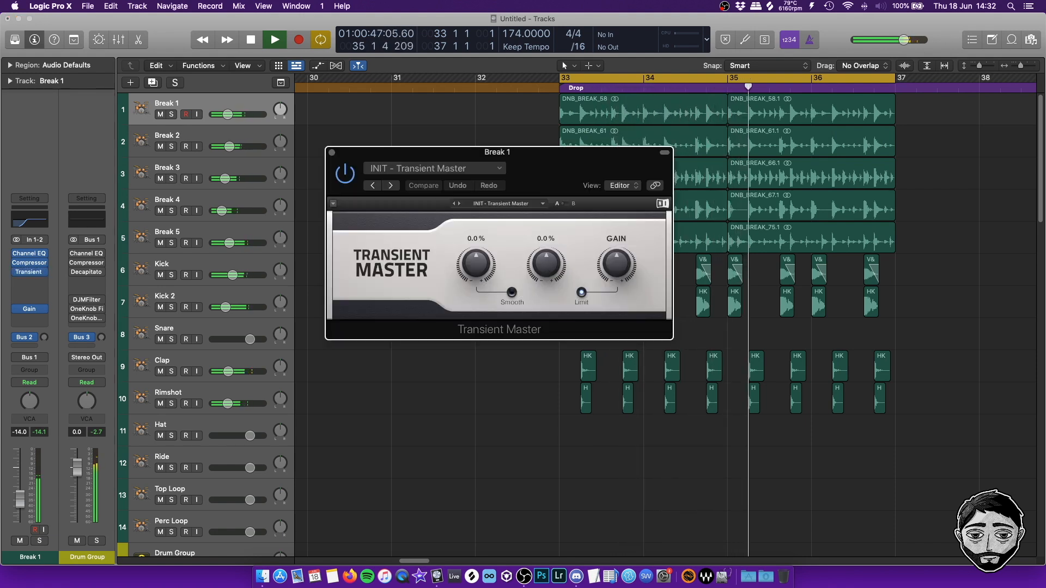
left_click_drag(546, 265, 546, 327)
left_click(171, 114)
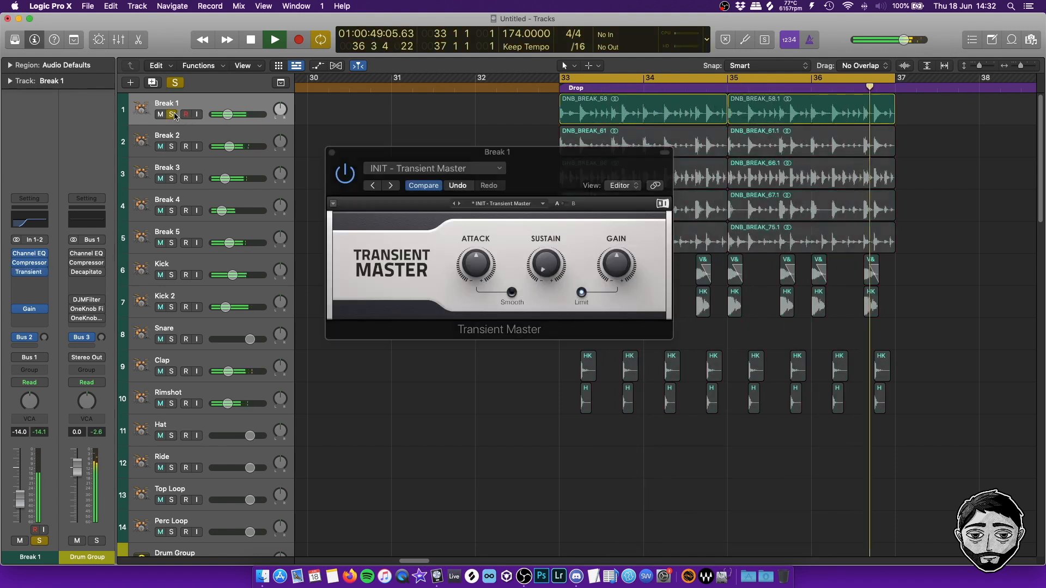
left_click_drag(547, 265, 546, 187)
left_click_drag(546, 265, 546, 336)
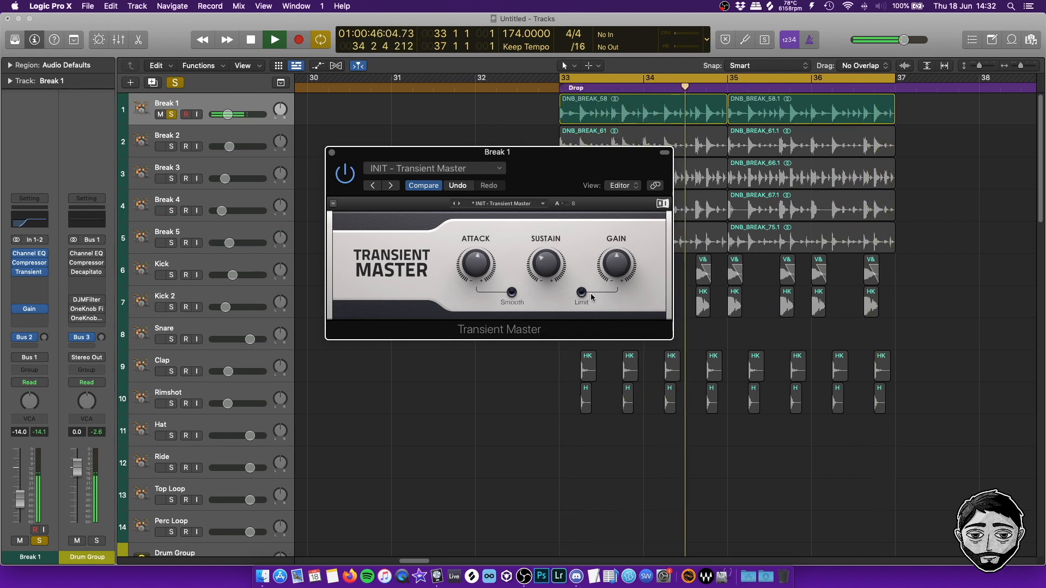
left_click(507, 292)
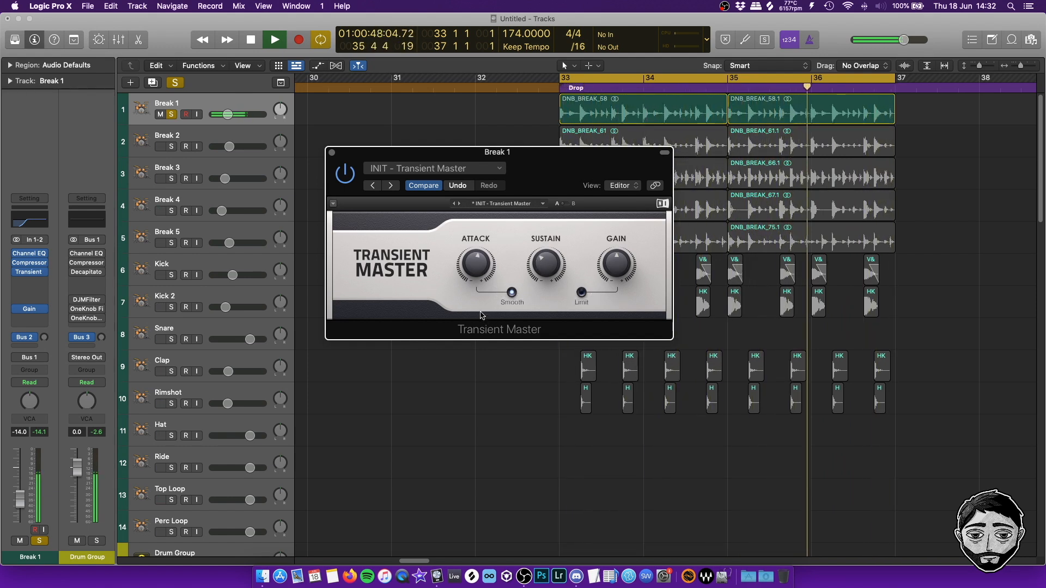
key("space")
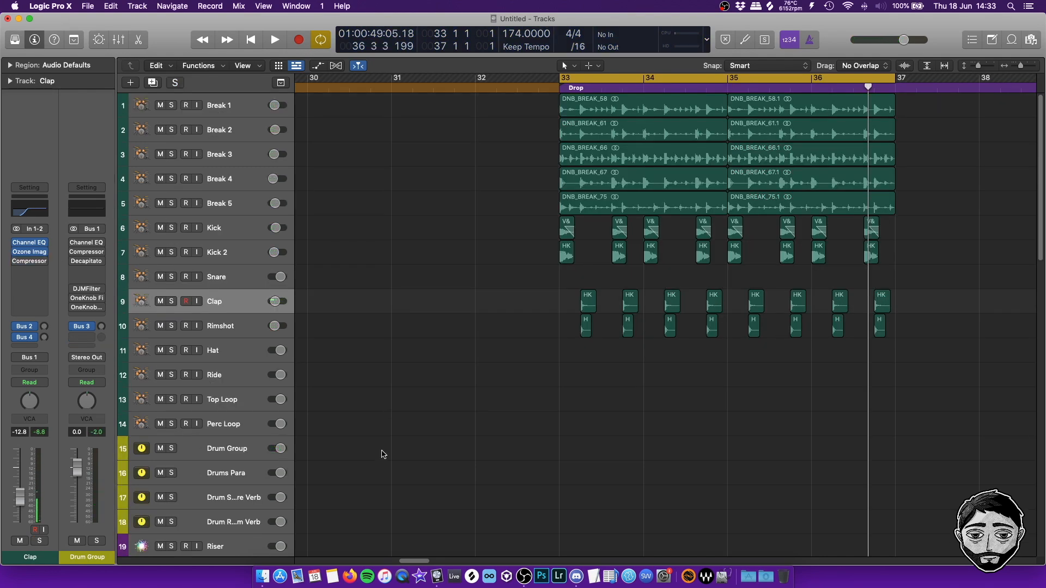
left_click(237, 107)
left_click(236, 199, "shift")
left_click(414, 346)
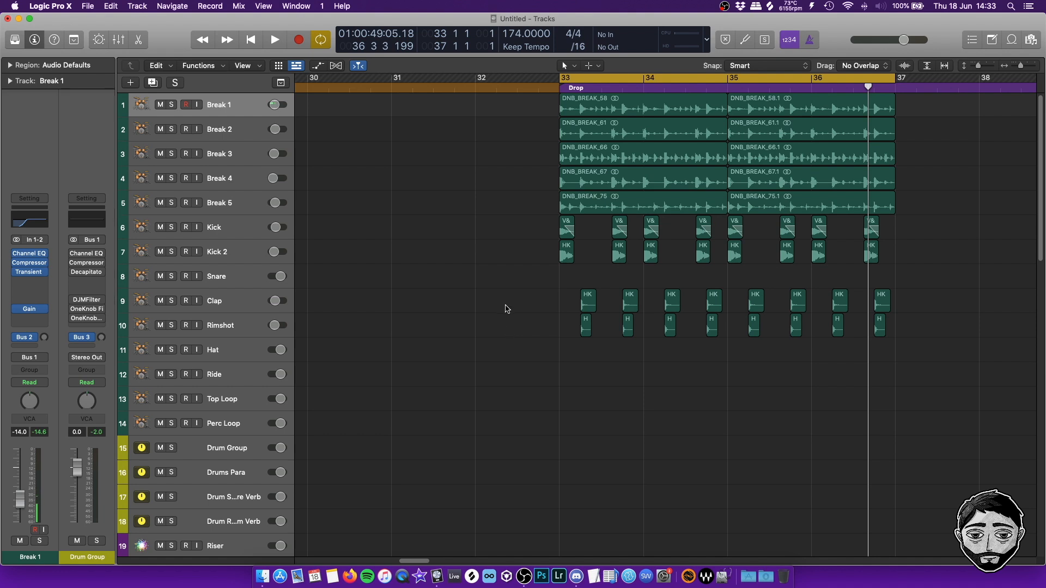
Switch to Finder and go through My Samples to open the Top Loops folder.
key("super+Tab")
left_click_drag(572, 222, 495, 224)
left_click(459, 225)
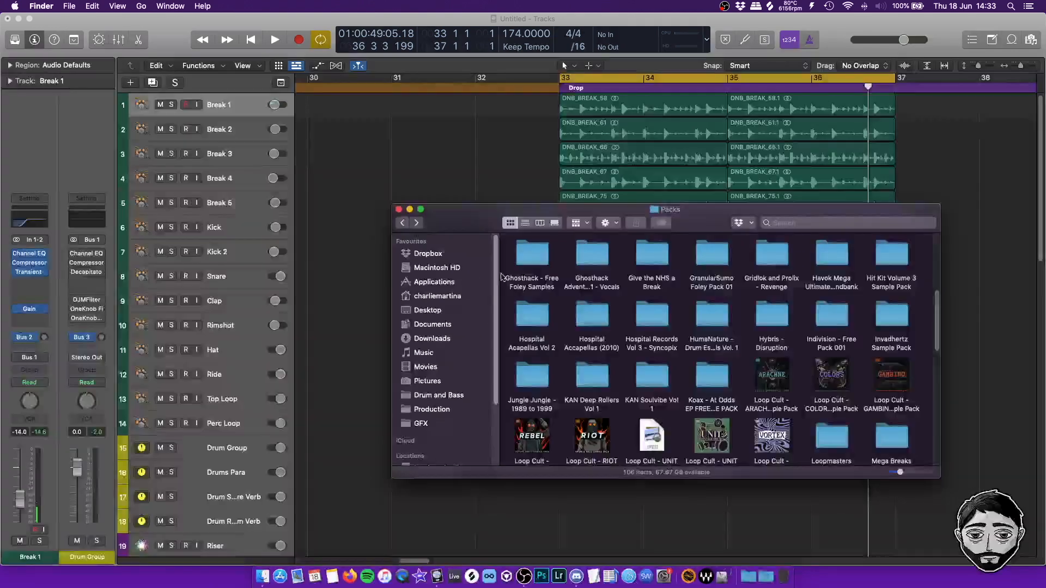
left_click(406, 223)
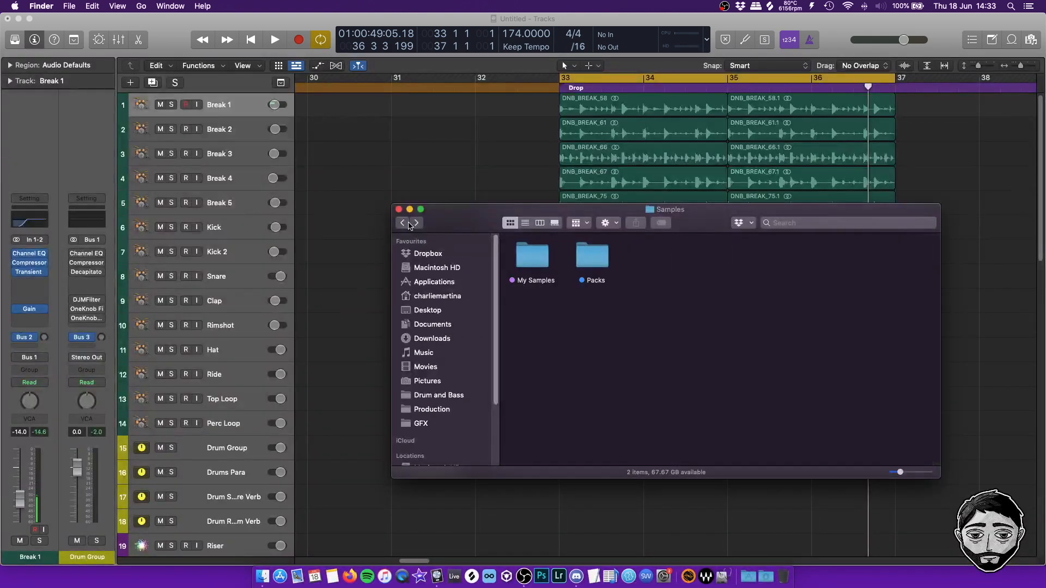
double_click(533, 262)
double_click(593, 256)
double_click(891, 256)
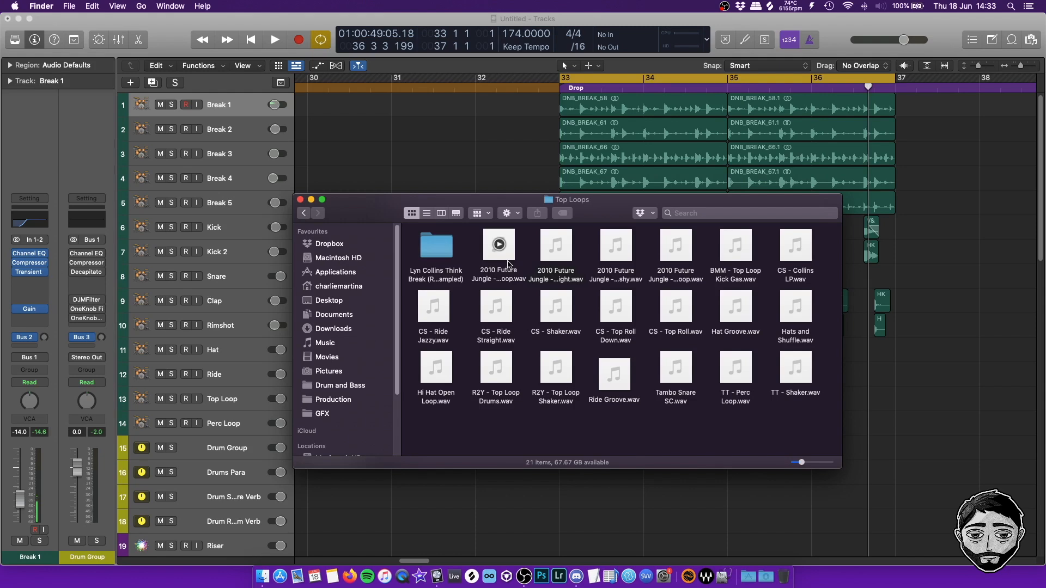
Preview loops and place R2Y - Top Loop Shaker.wav twice on the Top Loop track, filling bars 33 to 37.
left_click(676, 376)
key("space")
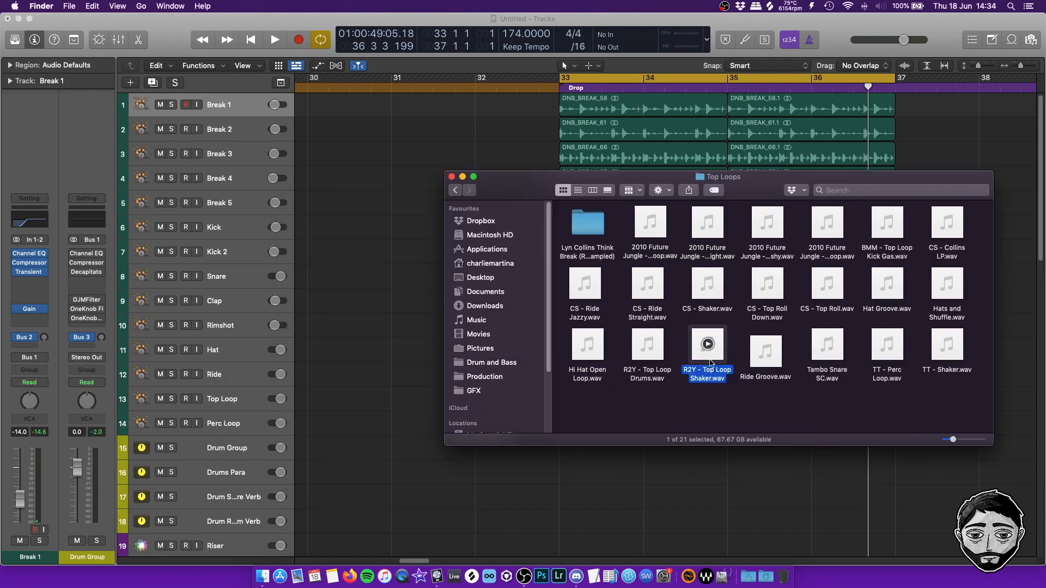
left_click_drag(761, 374, 788, 401)
left_click(602, 444)
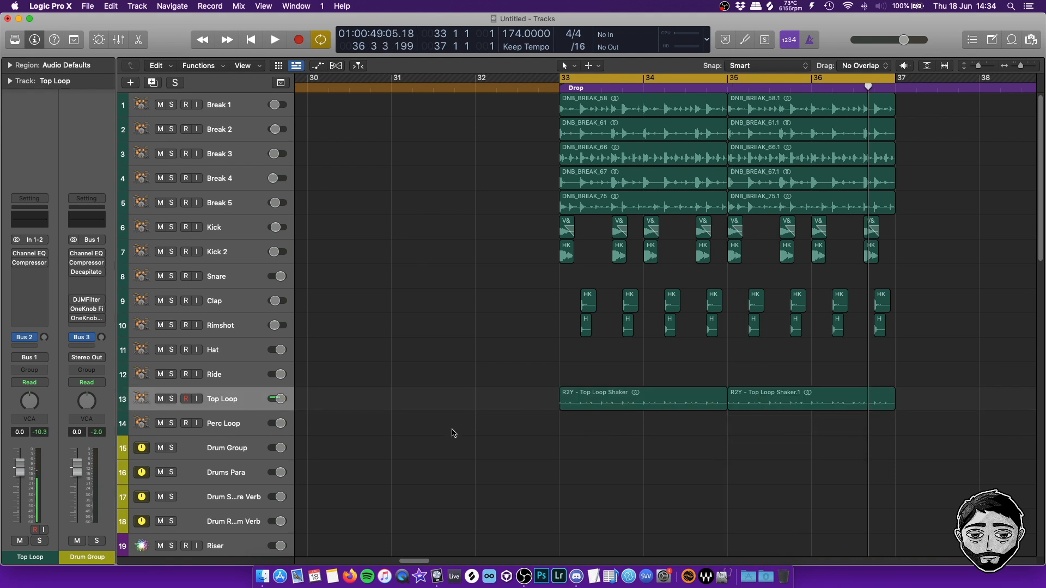
Play the drop, compare the mix with the Top Loop muted and unmuted, and set its volume to -7.0 dB.
key("space")
left_click(160, 399)
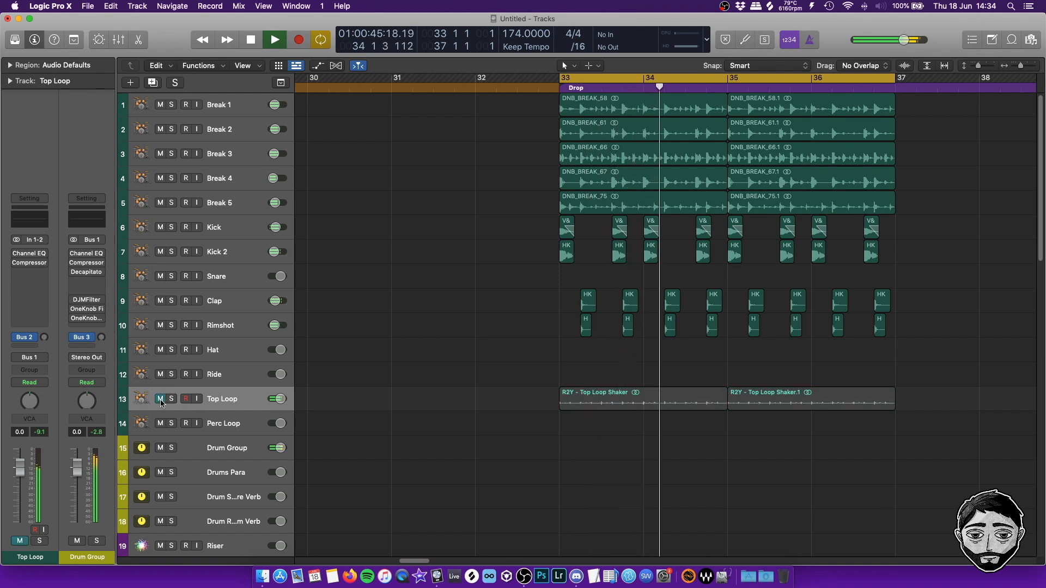
left_click(160, 399)
left_click_drag(281, 398, 276, 399)
key("space")
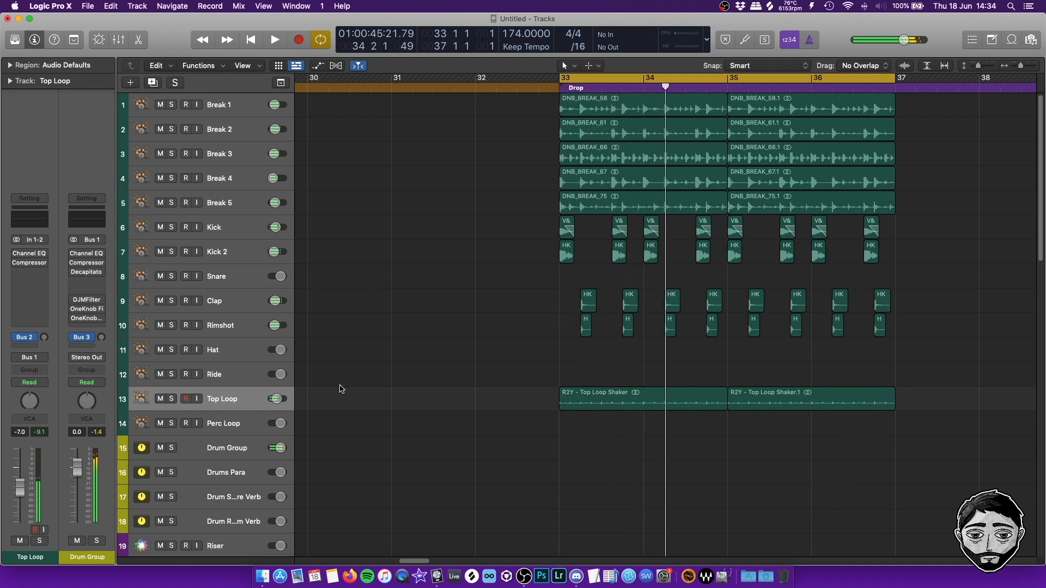
Solo the Top Loop and cut its lows with a 575 Hz, 24 dB/Oct low-cut filter in its Channel EQ.
key("s")
key("super+Down")
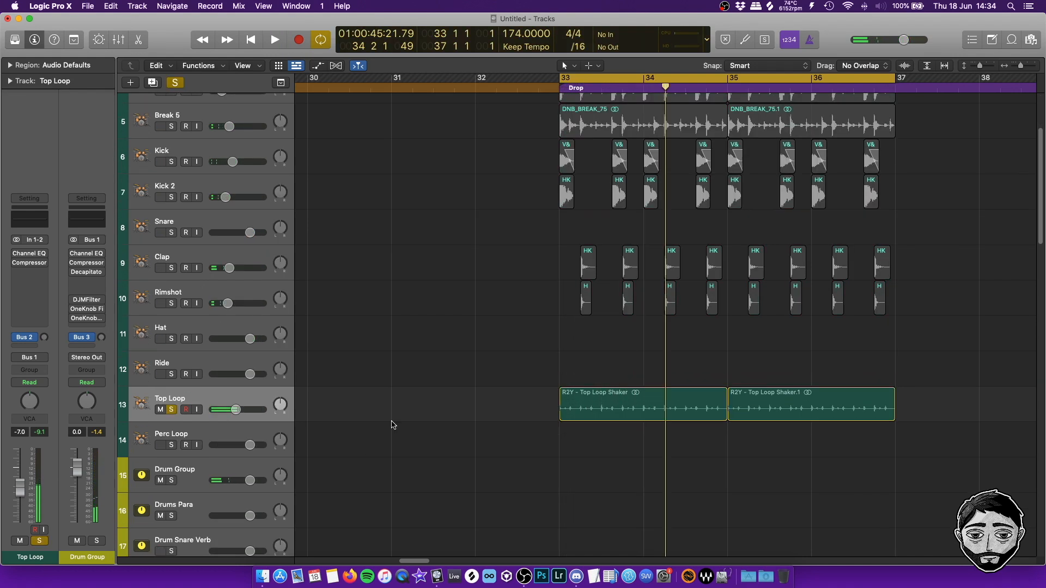
left_click(29, 219)
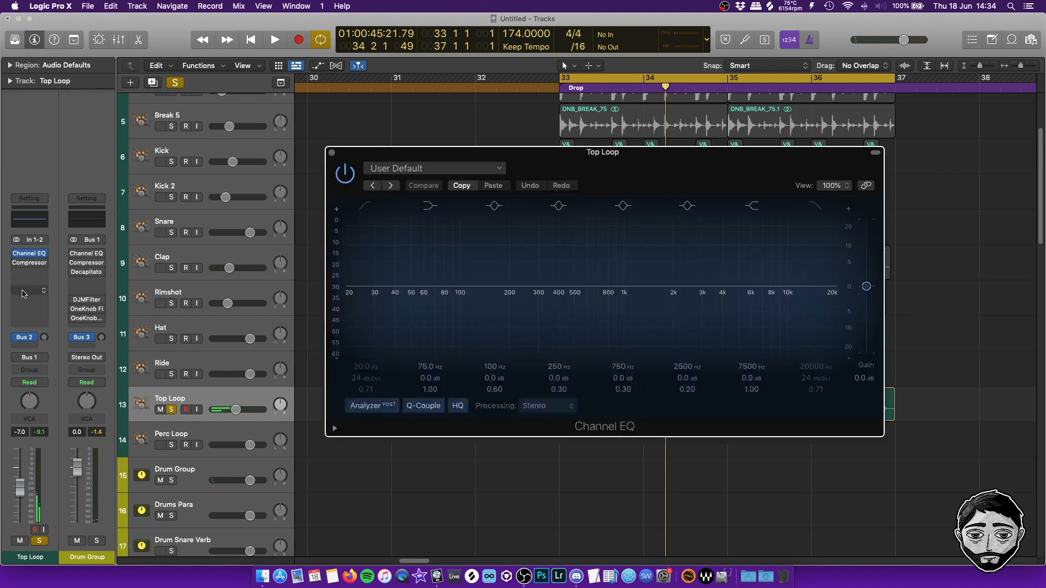
key("space")
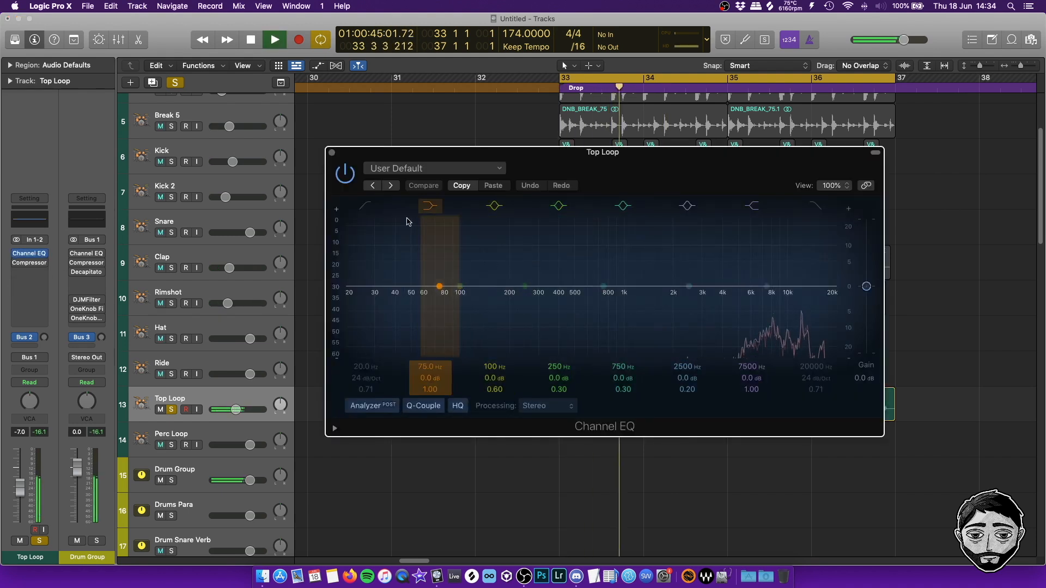
key("space")
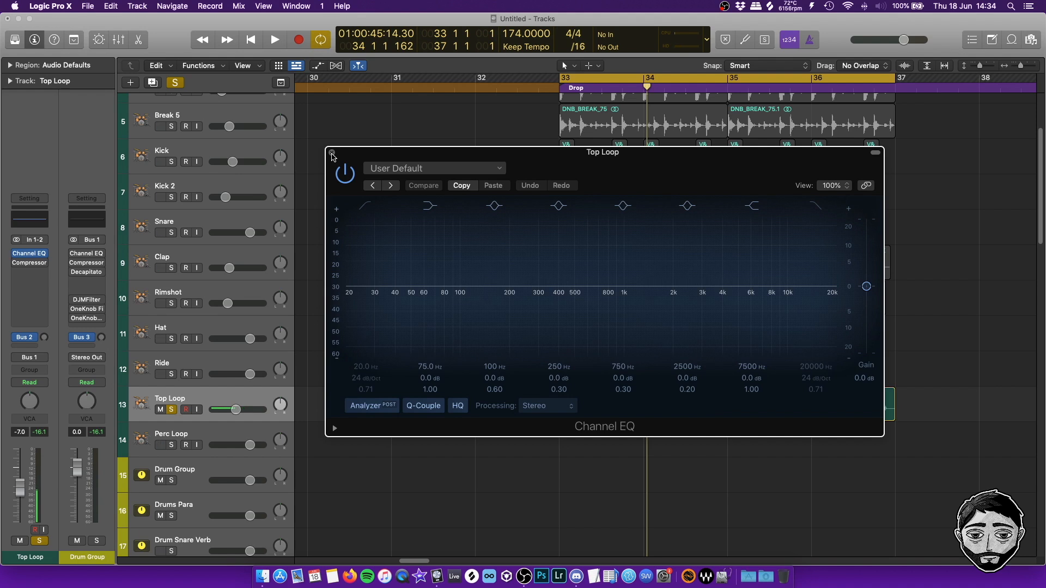
left_click(360, 204)
left_click_drag(363, 362, 363, 313)
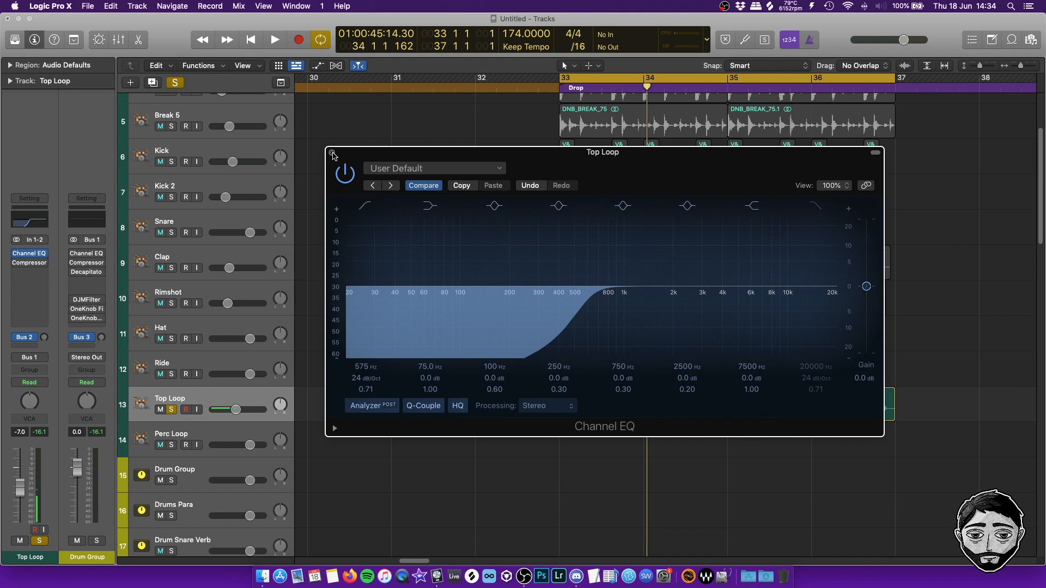
key("space")
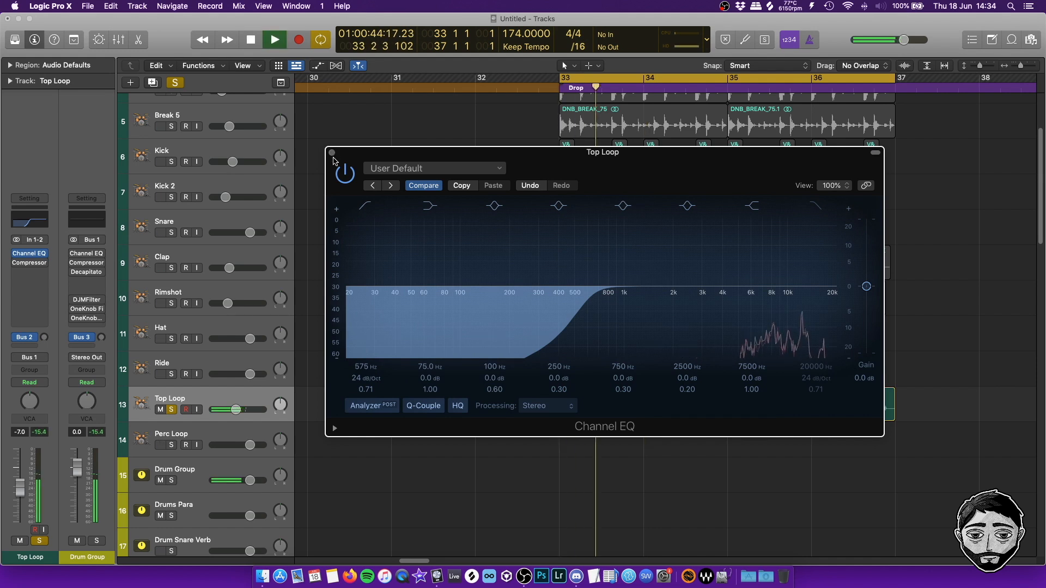
left_click(333, 154)
Transpose both shaker regions on the Top Loop track by -2 semitones.
left_click(10, 65)
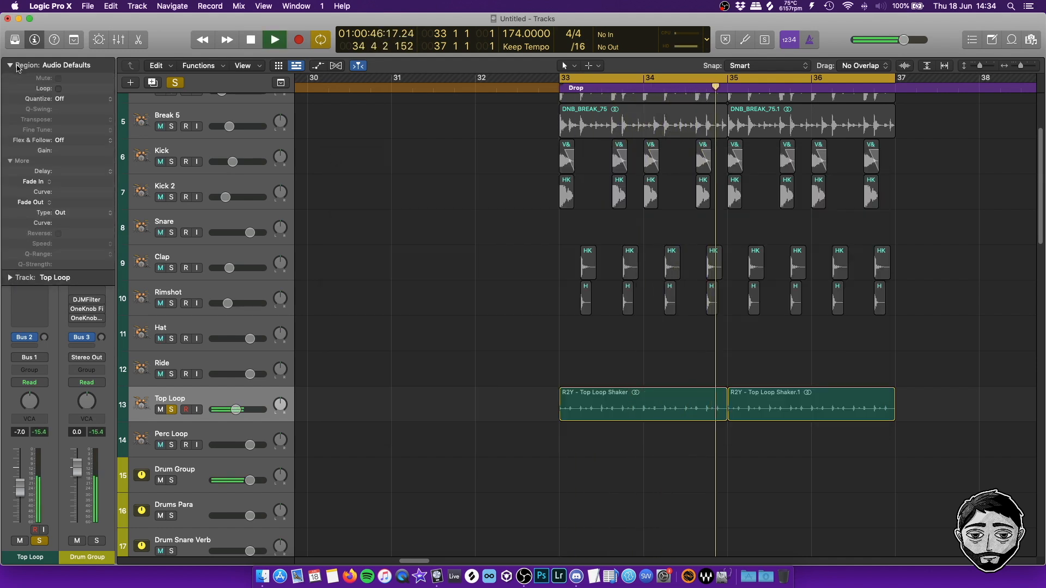
left_click(234, 404)
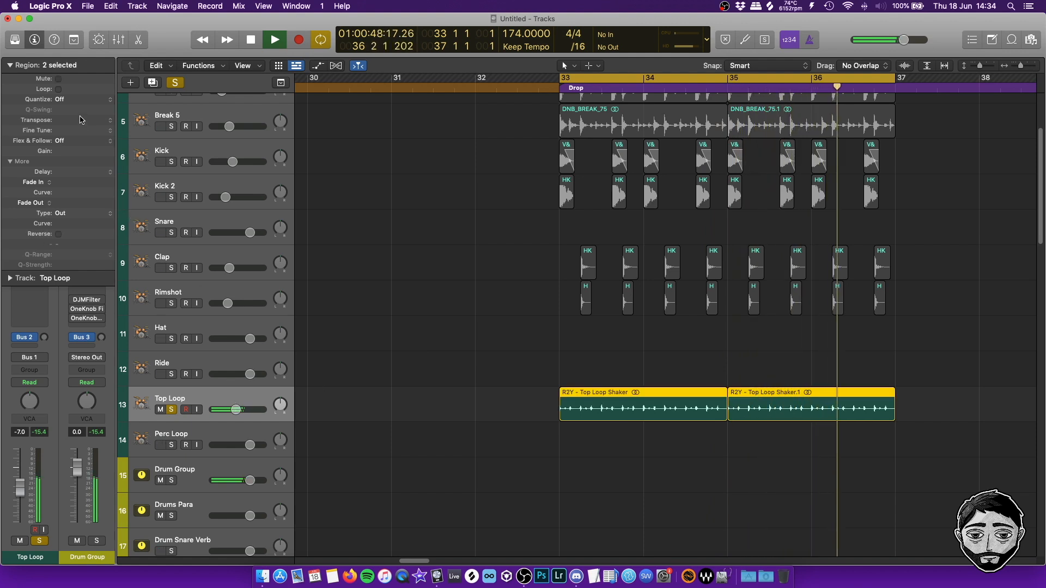
left_click_drag(81, 119, 81, 123)
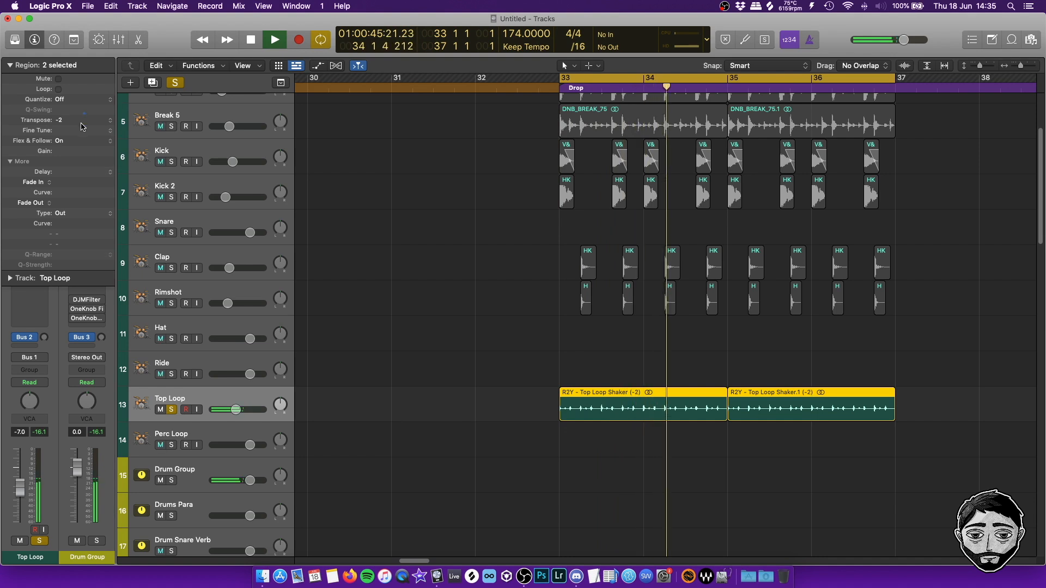
left_click_drag(80, 123, 82, 127)
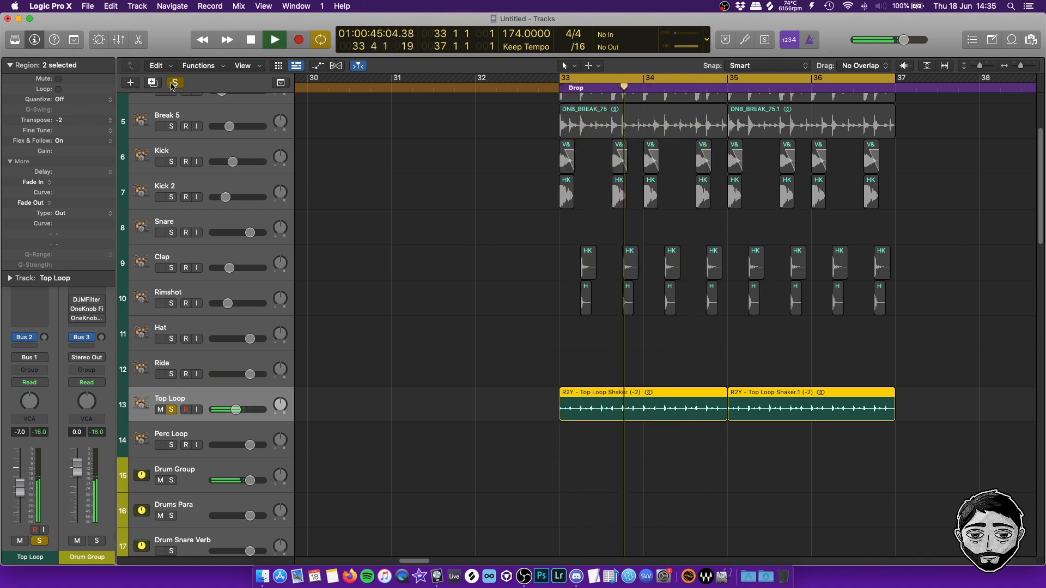
Unsolo the Top Loop and set its volume to -4.8 dB while the full drum mix plays.
left_click(175, 82)
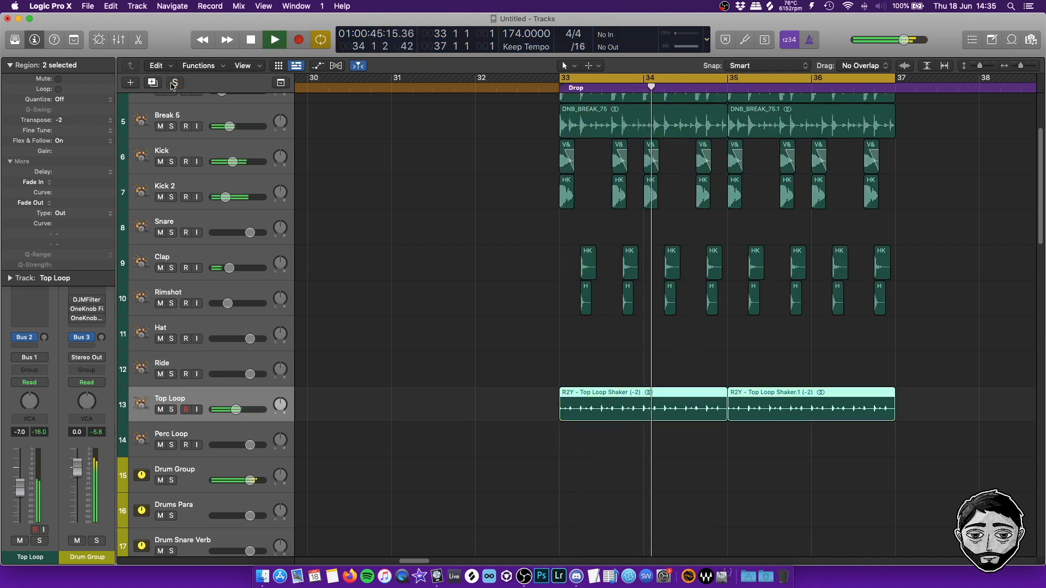
left_click(10, 64)
mouse_move(31, 492)
left_mouse_down()
mouse_move(31, 468)
mouse_move(20, 464)
mouse_move(20, 482)
left_mouse_up()
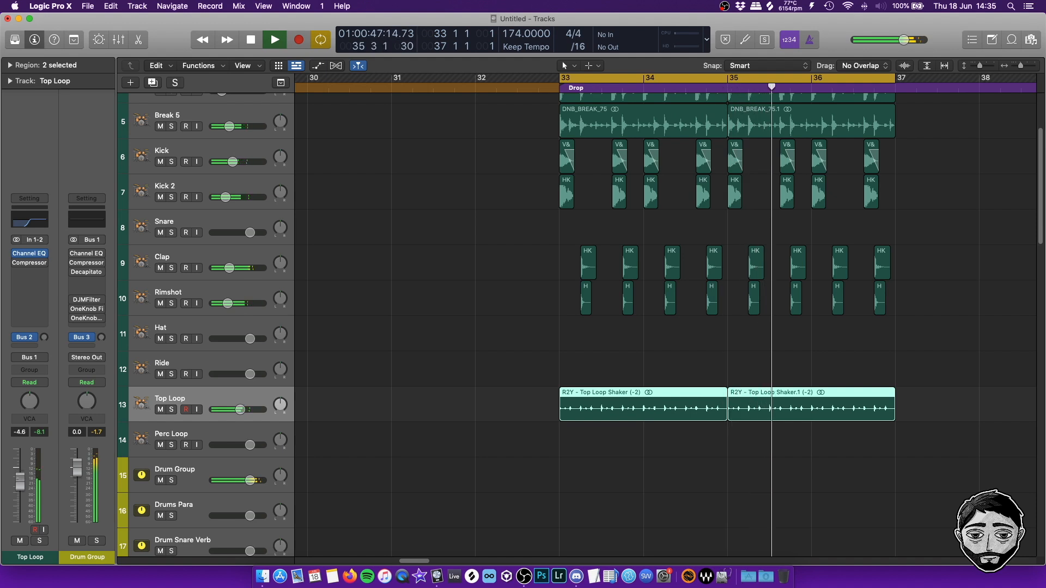
key("space")
Insert the TAL Chorus LX plug-in on the Top Loop channel below the Compressor.
left_click(30, 273)
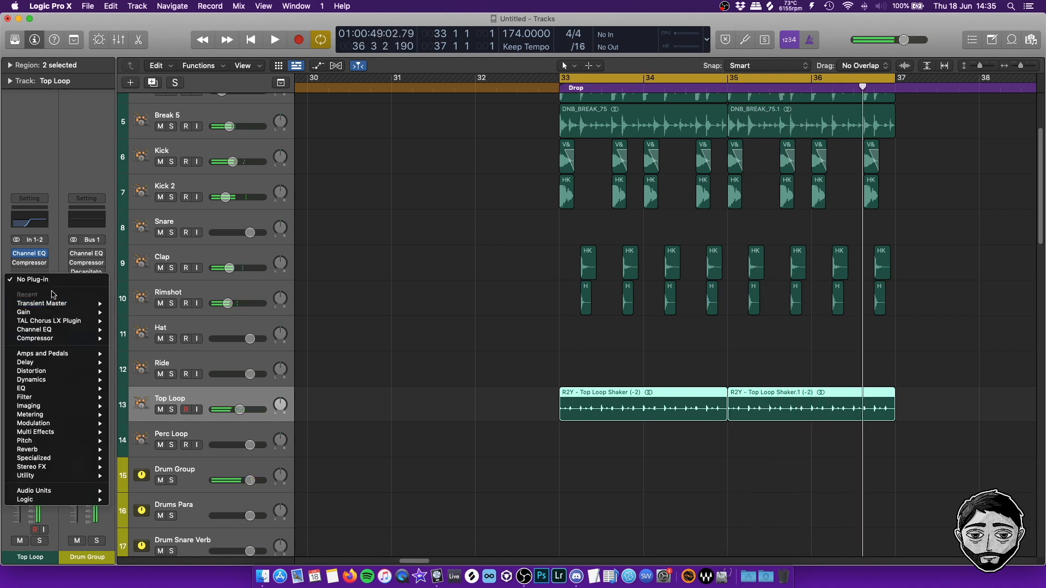
mouse_move(49, 321)
left_click(129, 321)
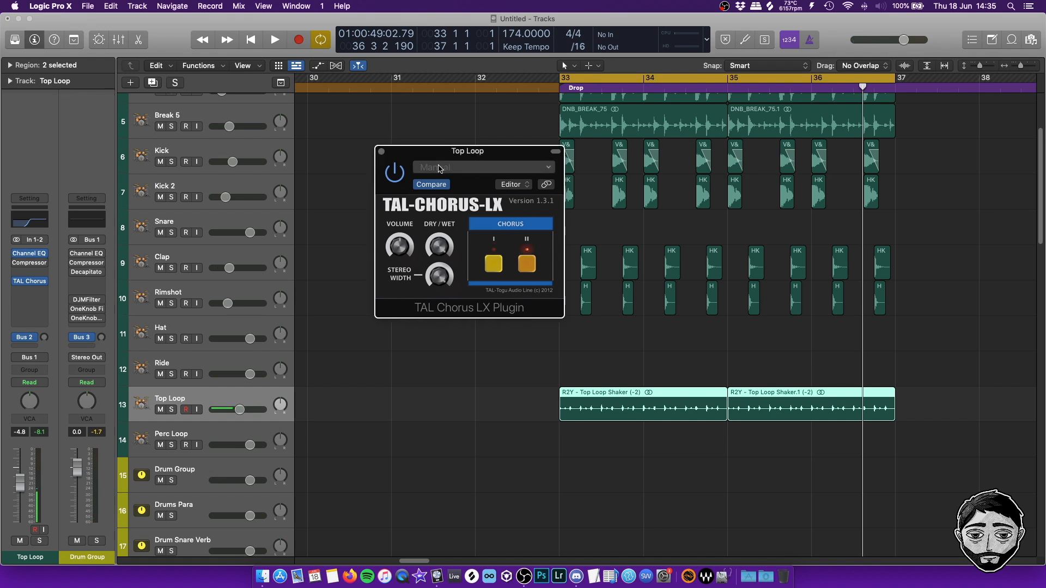
Audition the soloed Top Loop with TAL Chorus LX bypassed and enabled, and move the chorus ahead of the Channel EQ.
key("space")
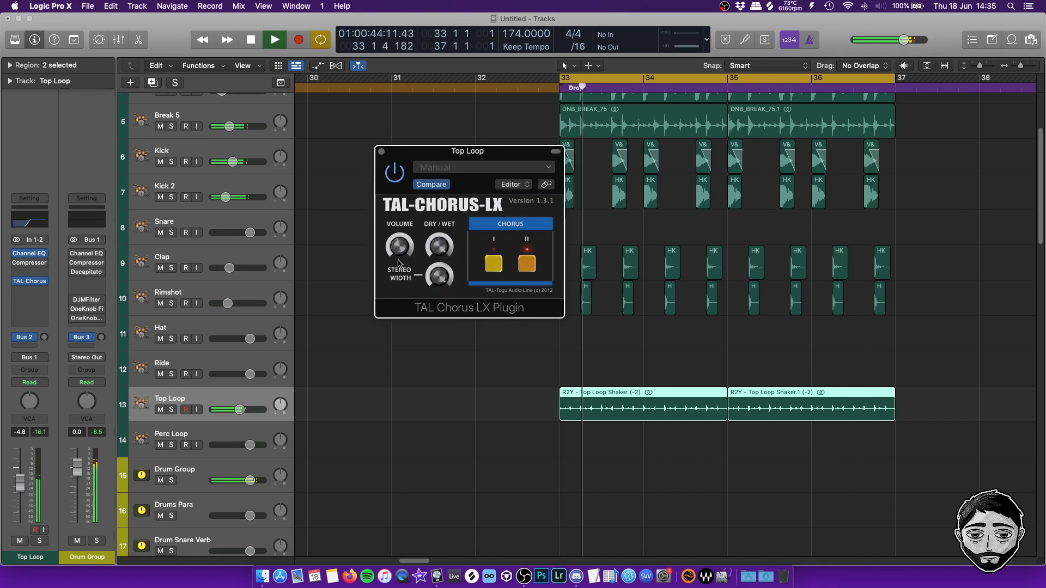
key("s")
left_click(395, 173)
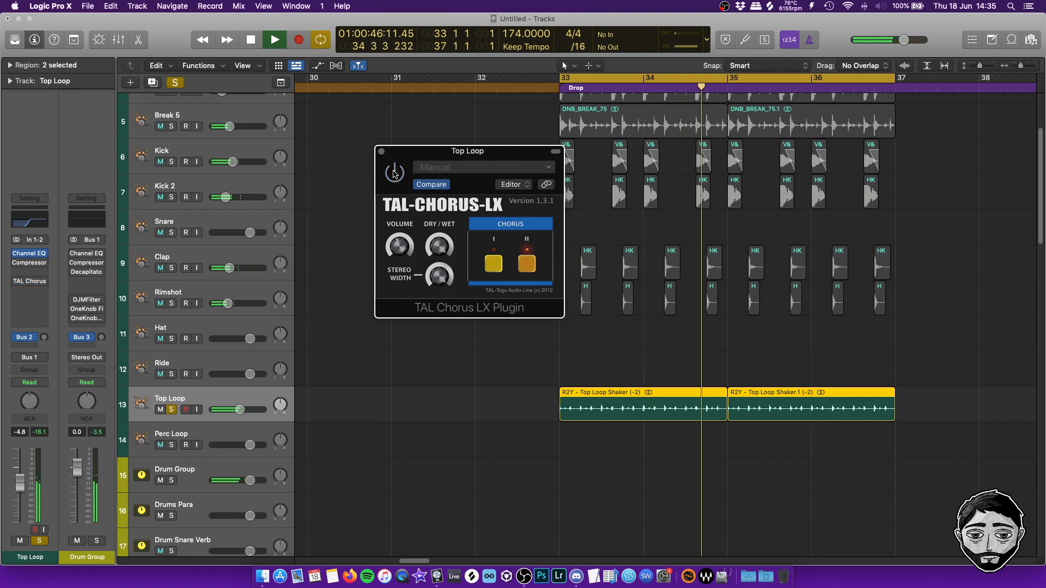
left_click(105, 430)
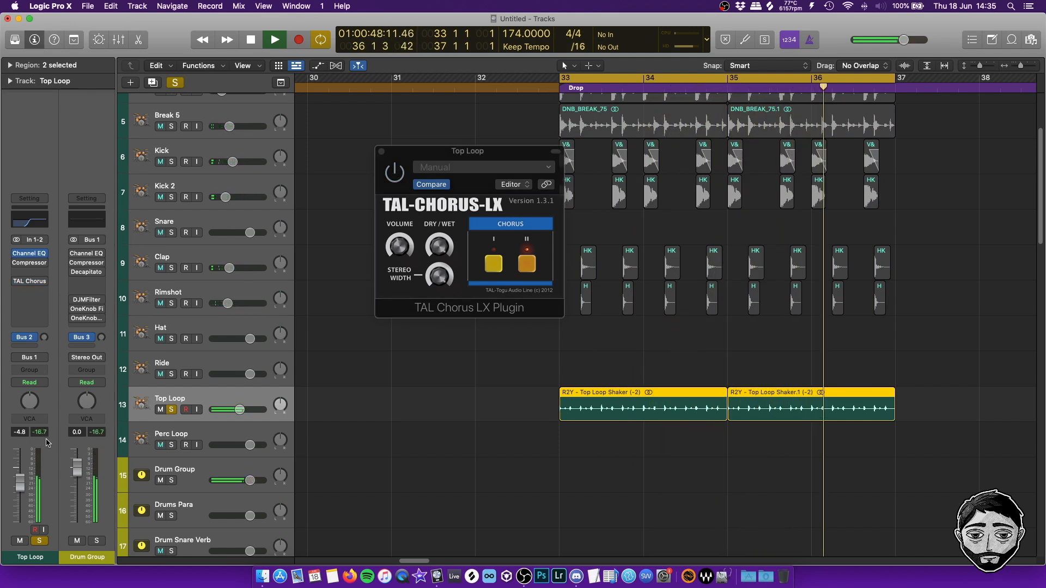
key("space")
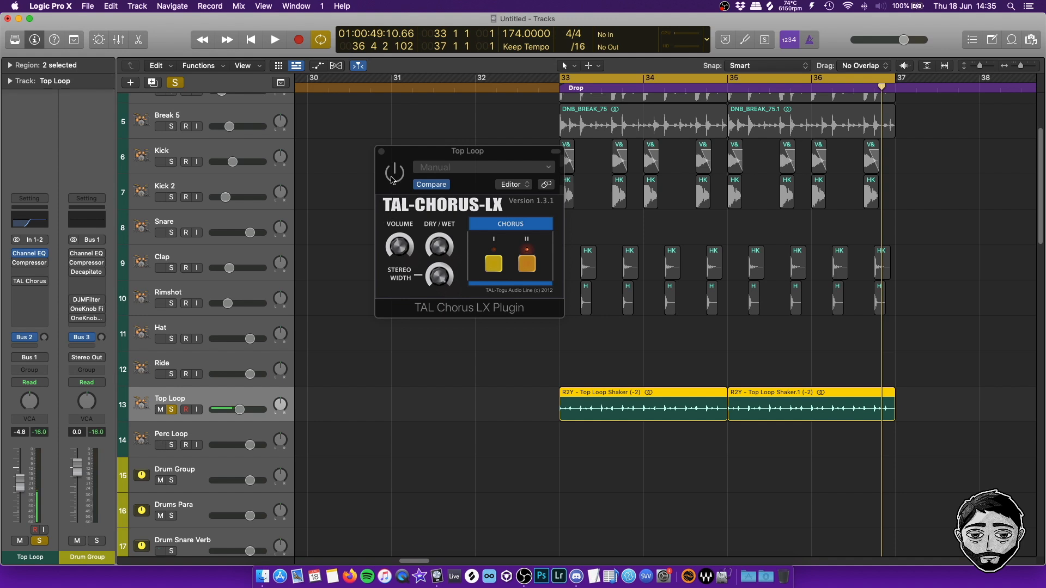
key("space")
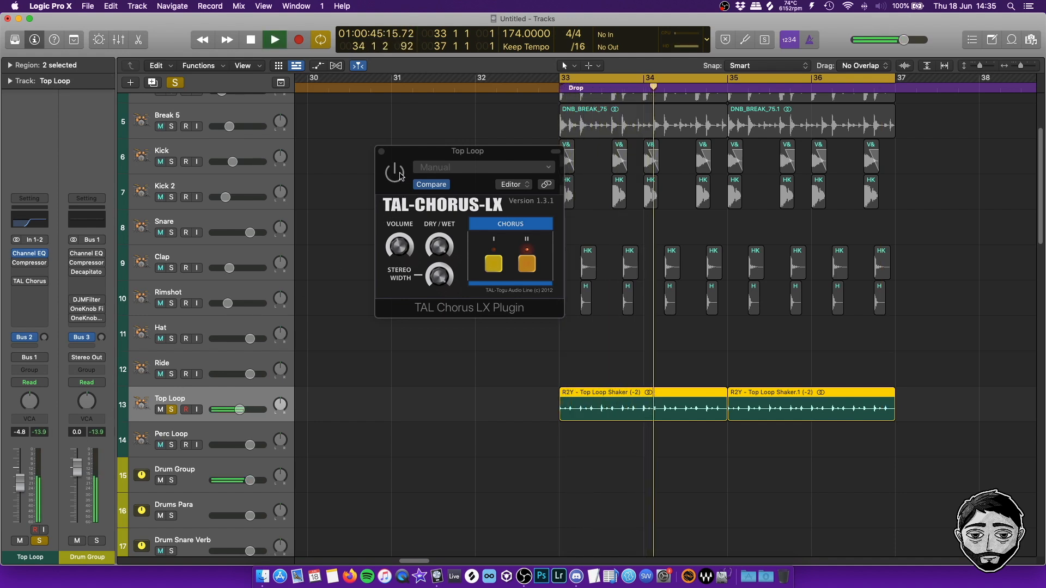
left_click(395, 173)
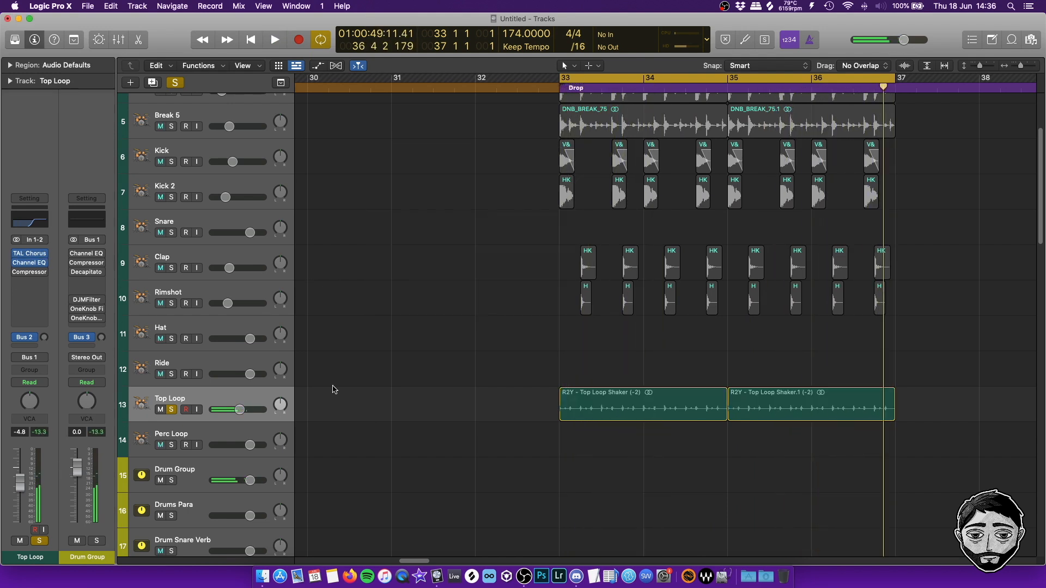
Unsolo the Top Loop and lower the Clap volume to -17.8 dB while the full drum mix plays.
key("s")
scroll(348, 443, "down", 1)
key("space")
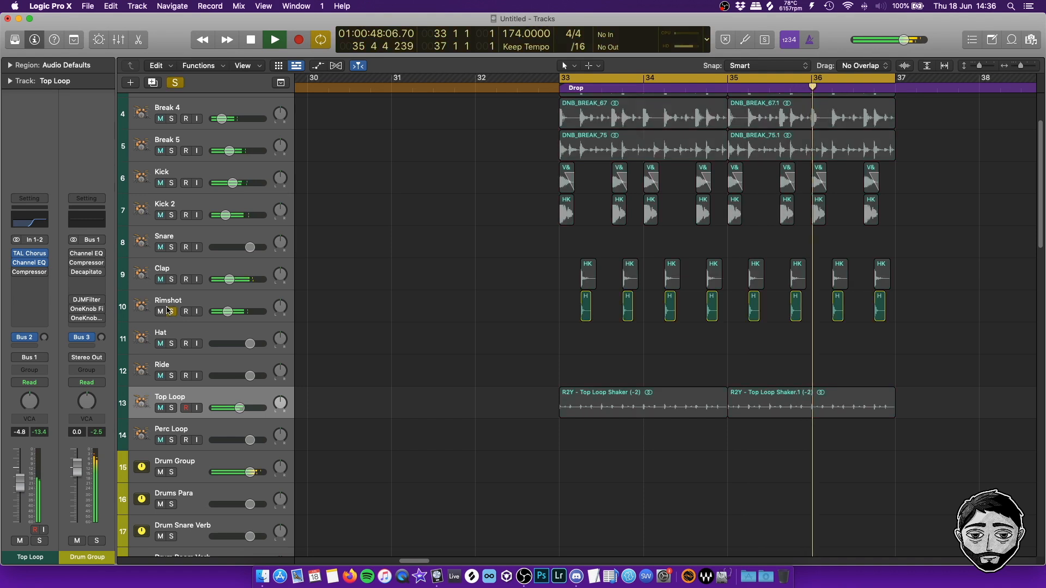
left_click(185, 300)
left_click_drag(229, 280, 223, 280)
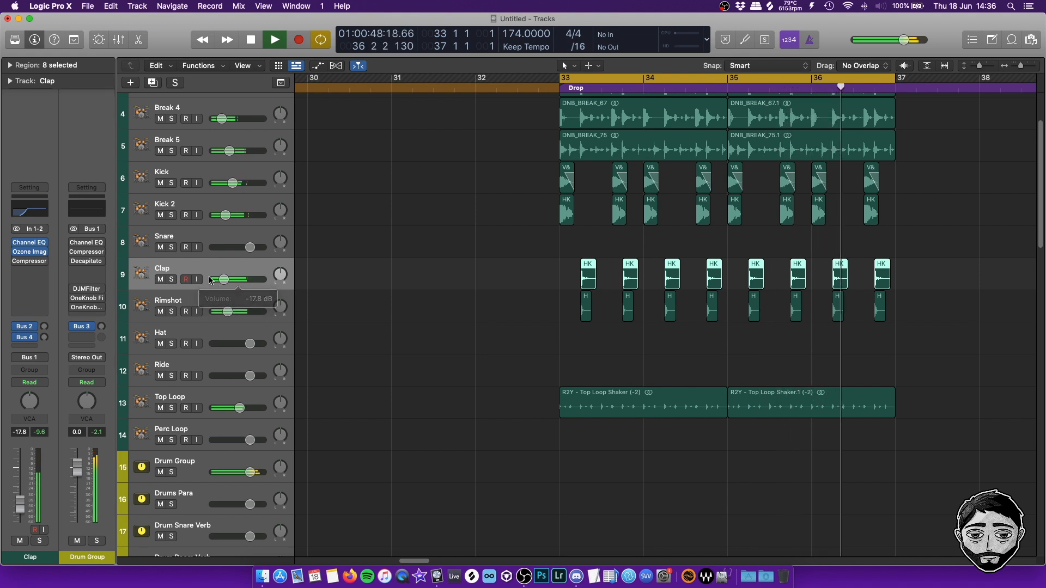
Solo the Clap track and transpose its eight regions by +2 semitones.
left_click(172, 279)
left_click(44, 64)
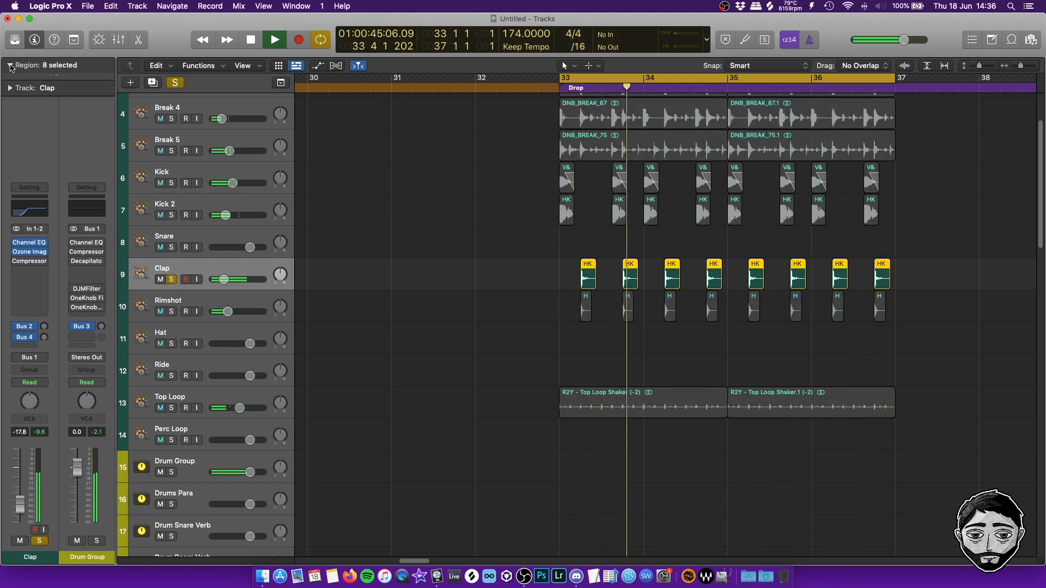
left_click_drag(84, 120, 84, 116)
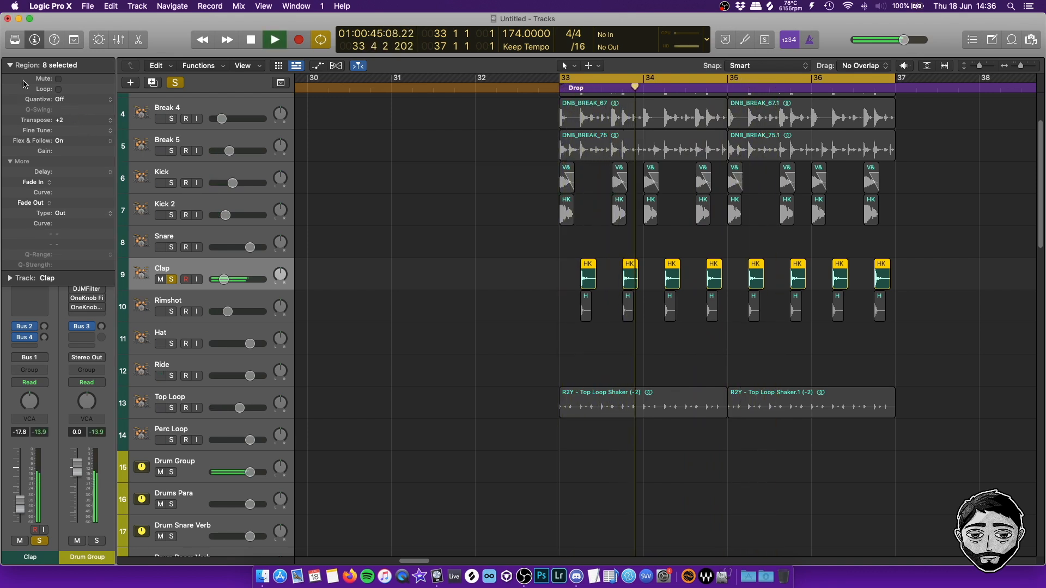
Unsolo the Clap, set its volume to -12.8 dB in the full mix, and stop playback.
left_click(171, 280)
left_click_drag(224, 279, 230, 280)
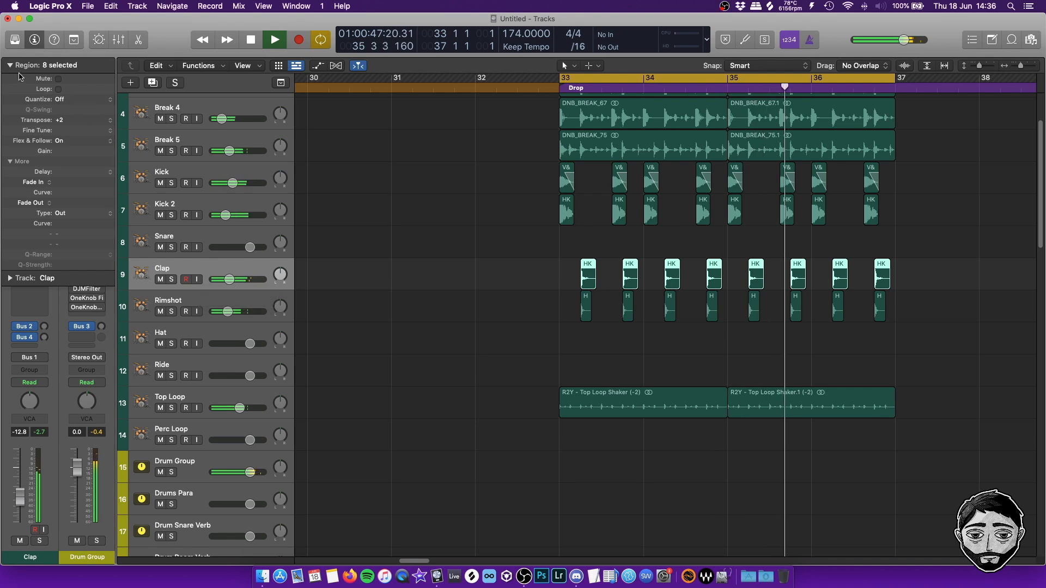
left_click(418, 265)
scroll(414, 305, "up", 3)
key("space")
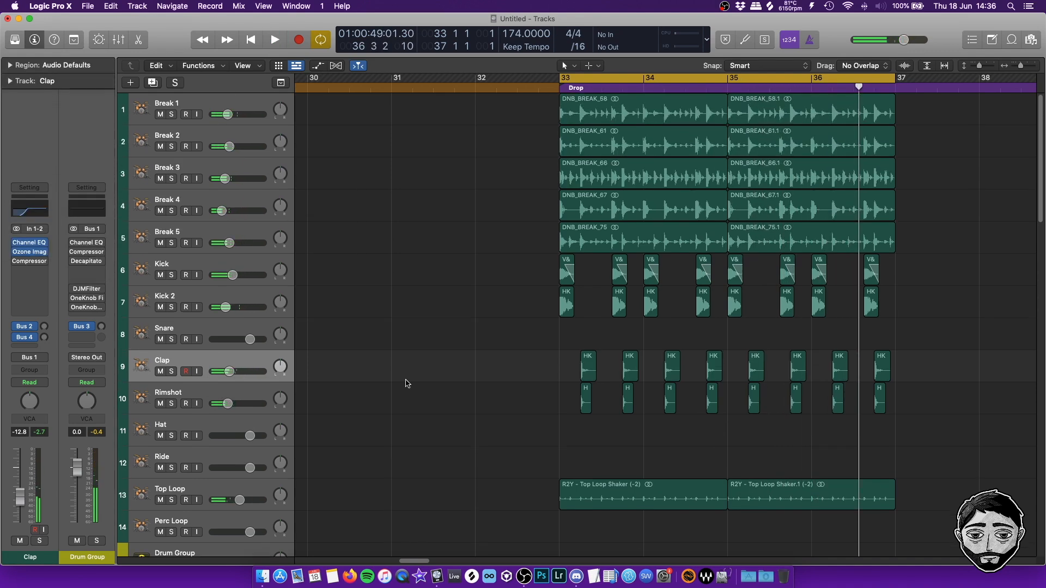
Select the Drum Group track and enable the Channel EQ on its bus.
key("super+Up")
left_click(220, 302)
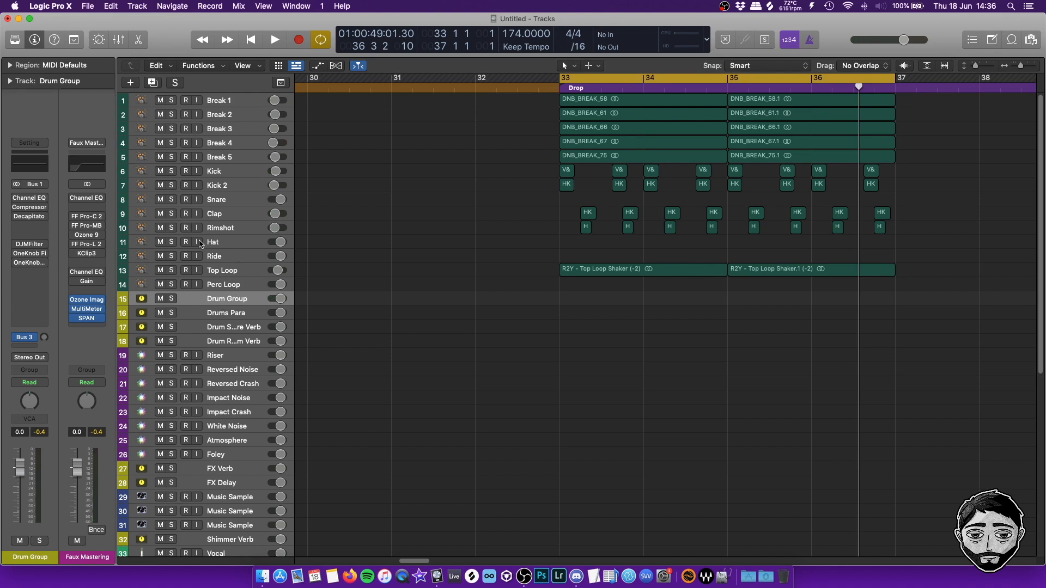
left_click(27, 199)
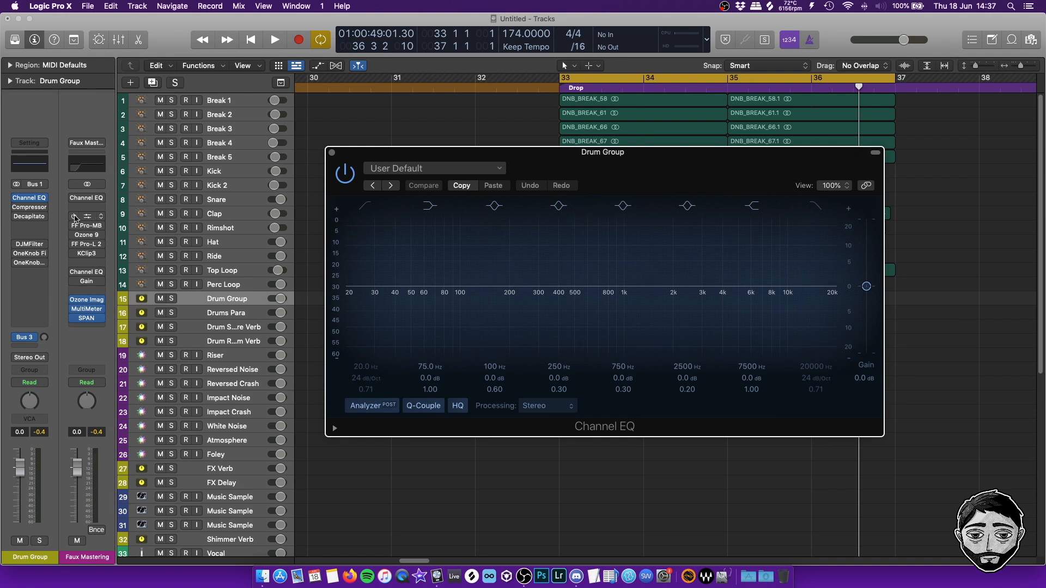
Open Decapitator on the Drum Group and load the DrumFattener 1 preset from its drum presets.
left_click(33, 216)
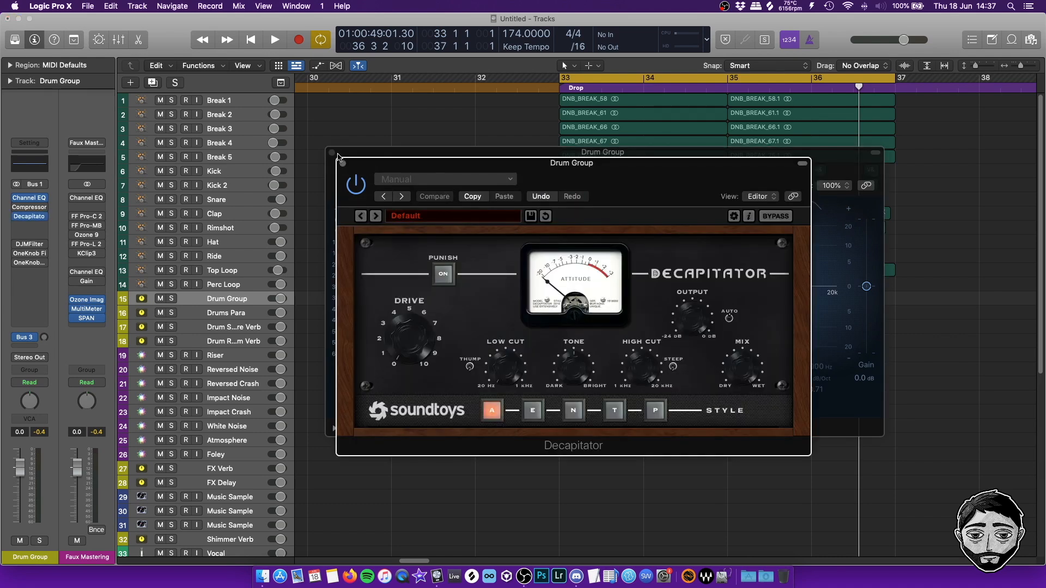
left_click(442, 215)
mouse_move(450, 225)
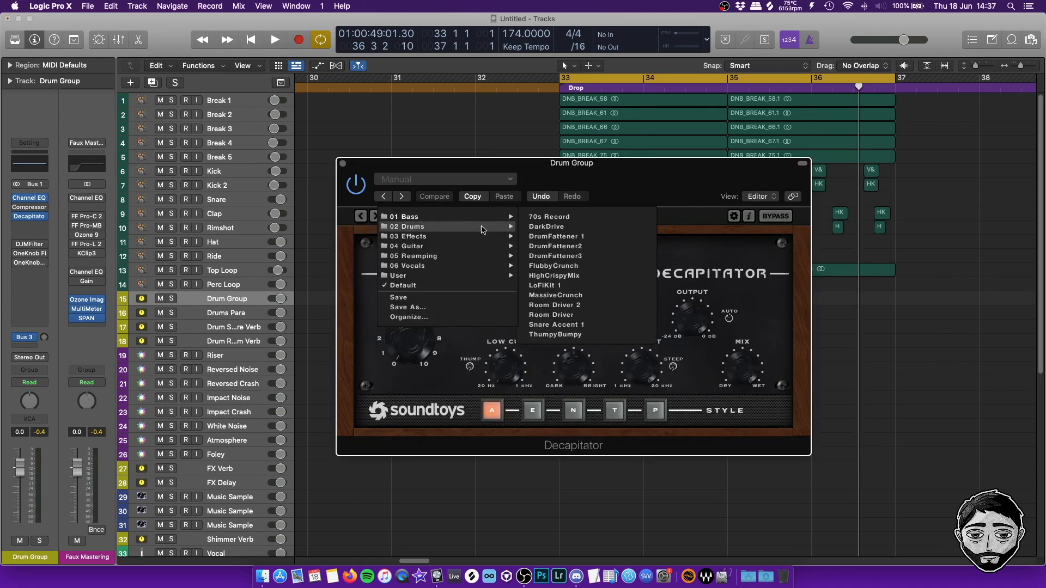
left_click(543, 237)
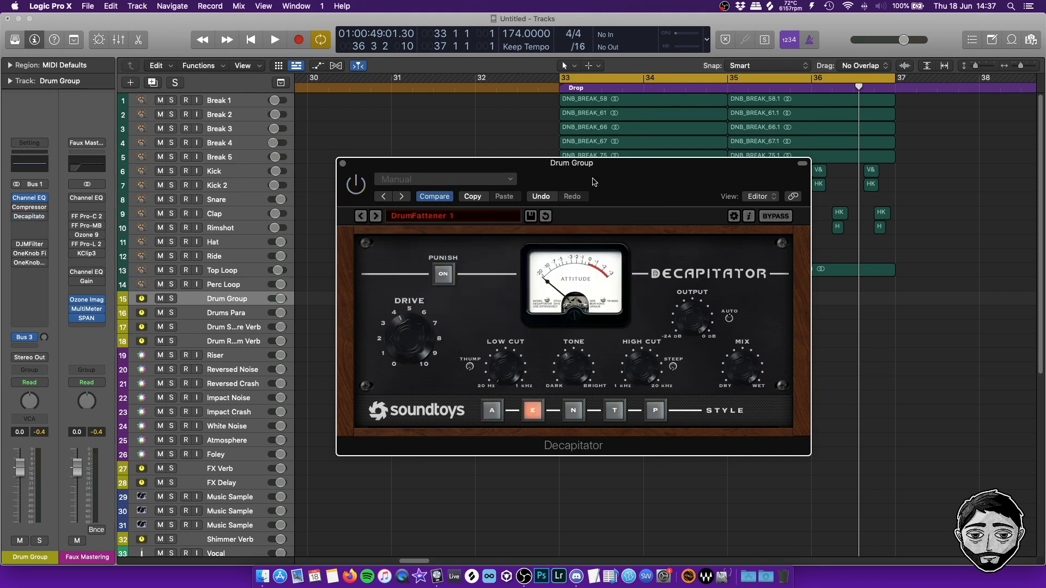
left_click_drag(593, 182, 607, 182)
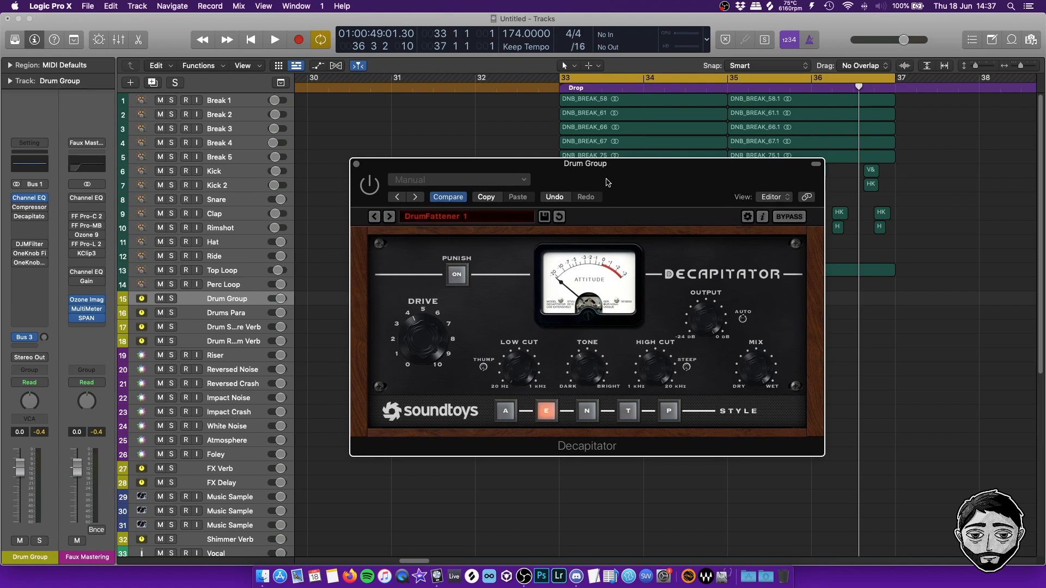
Play the drop with the Drum Group's Decapitator bypassed, and enable it while comparing the peak levels.
key("space")
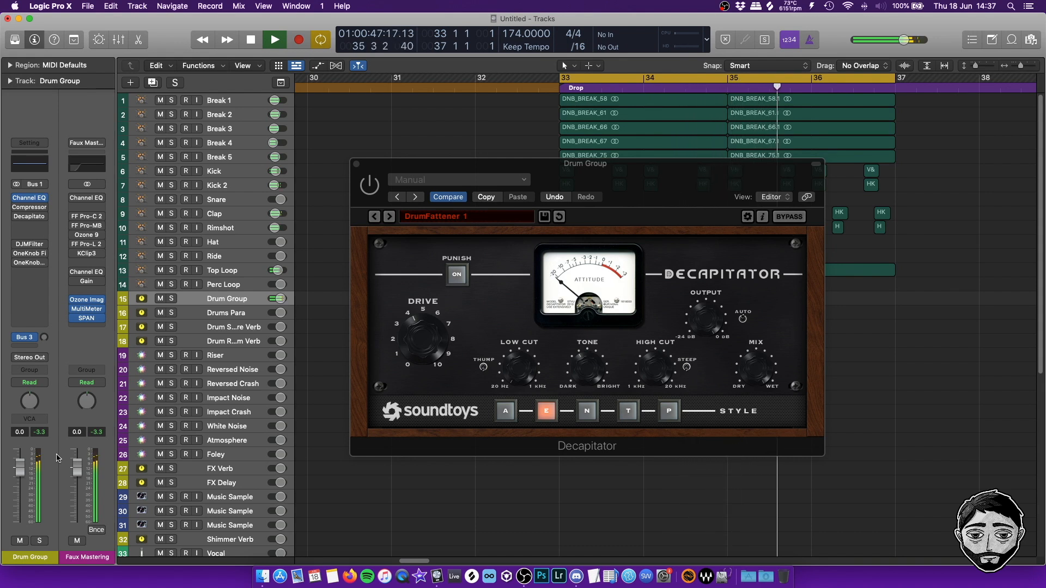
key("space")
left_click(366, 188)
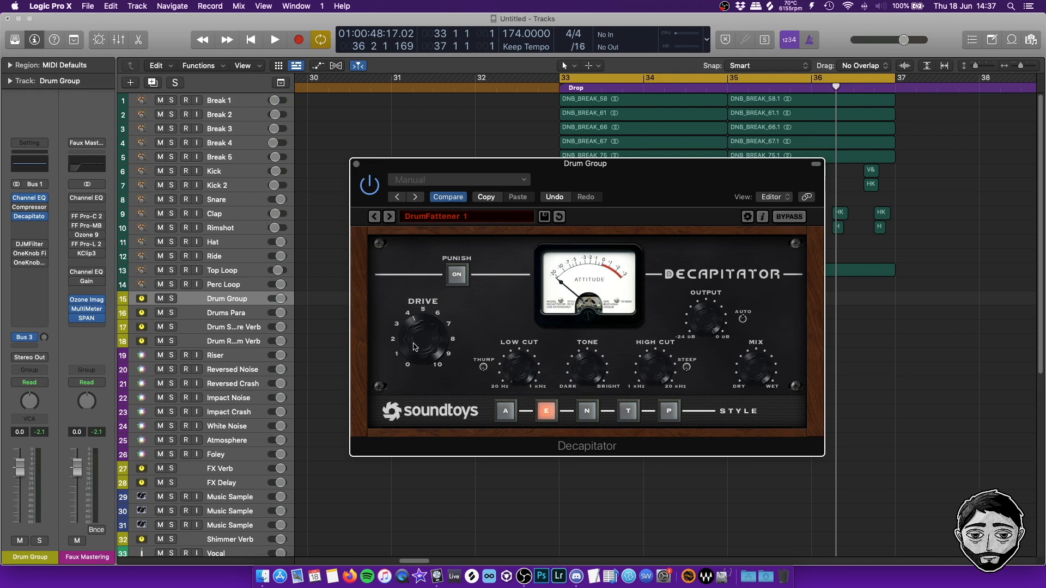
key("space")
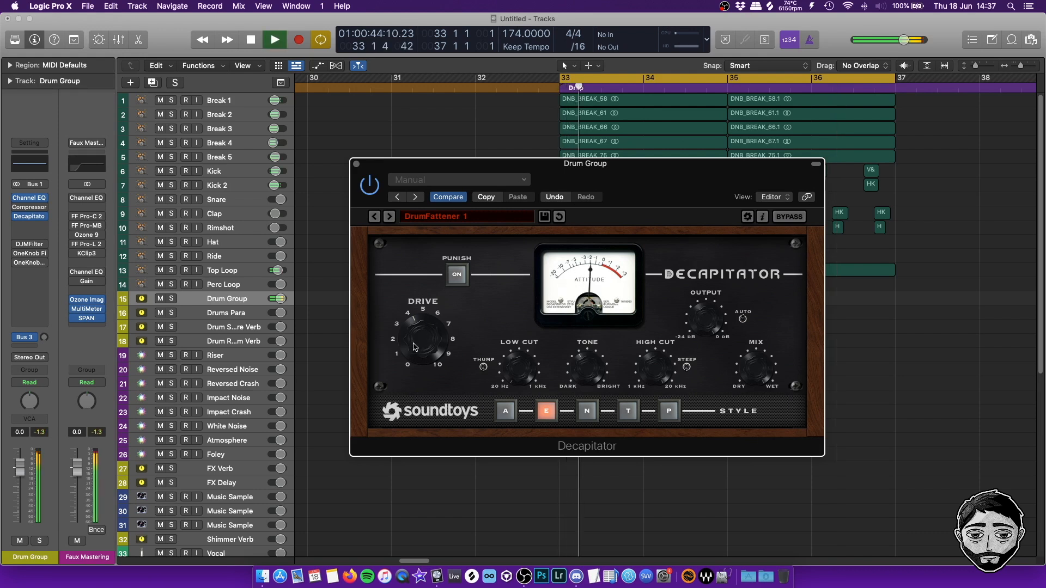
left_click(44, 434)
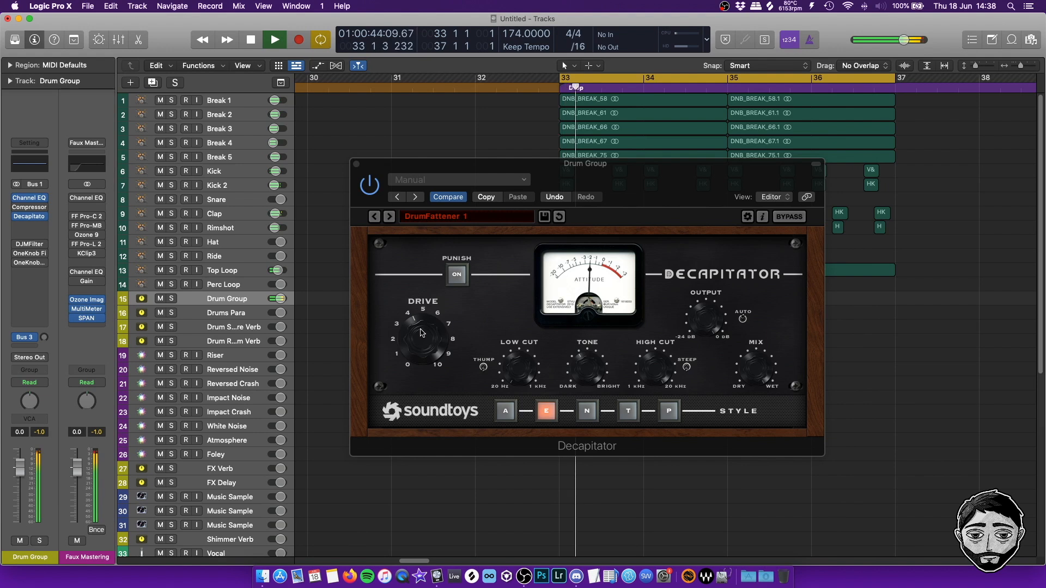
key("space")
key("space")
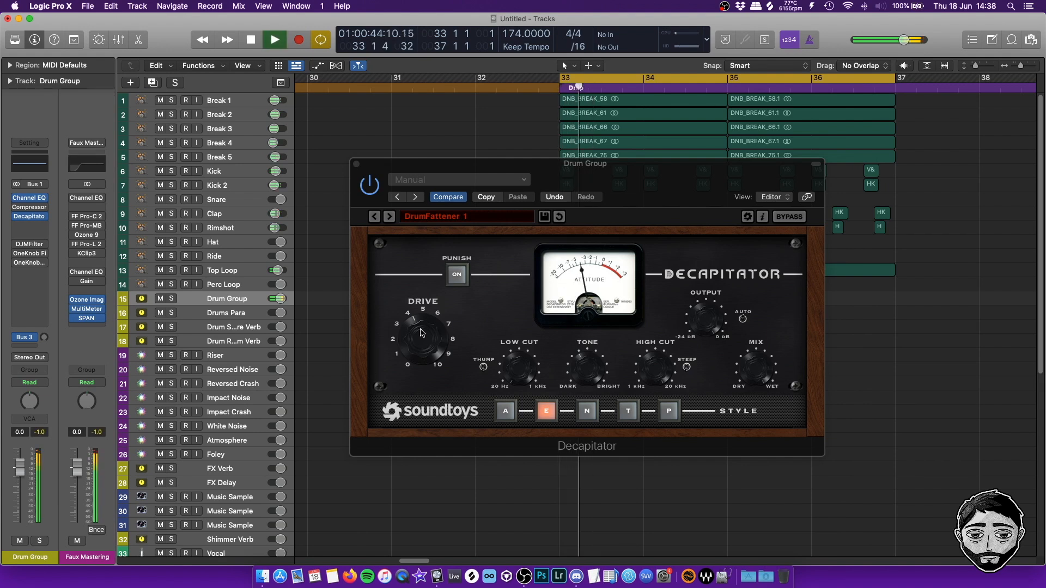
Set Decapitator's Drive on the Drum Group to about 2.5 while the drums play, and stop playback.
left_click_drag(421, 332, 414, 349)
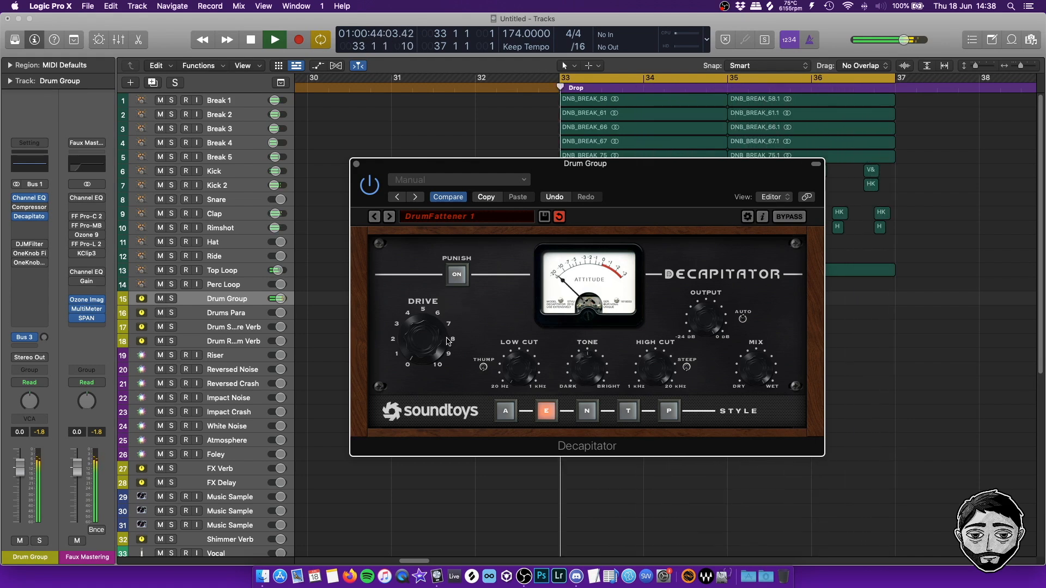
left_click(42, 433)
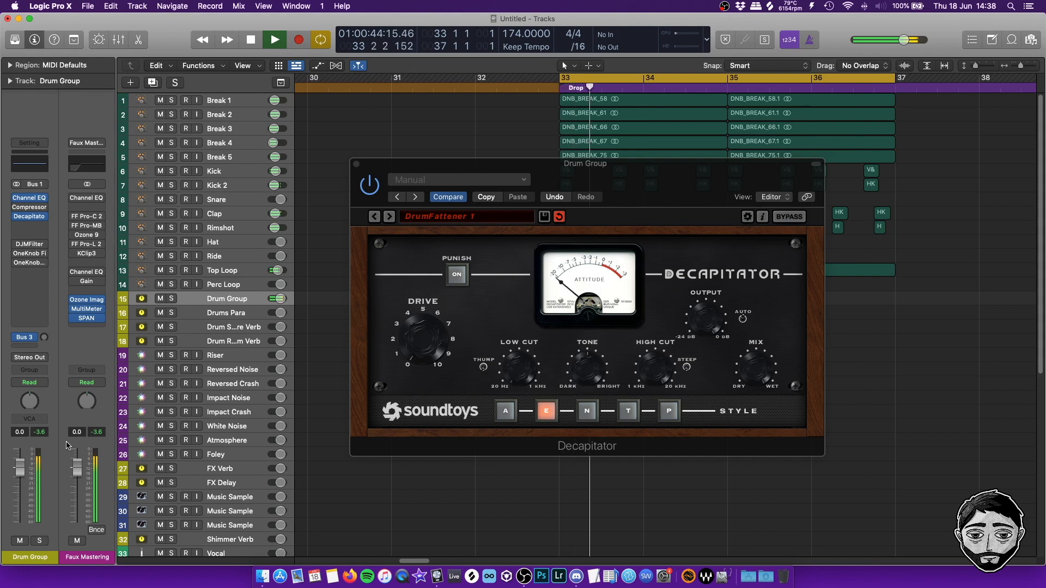
left_click(420, 339)
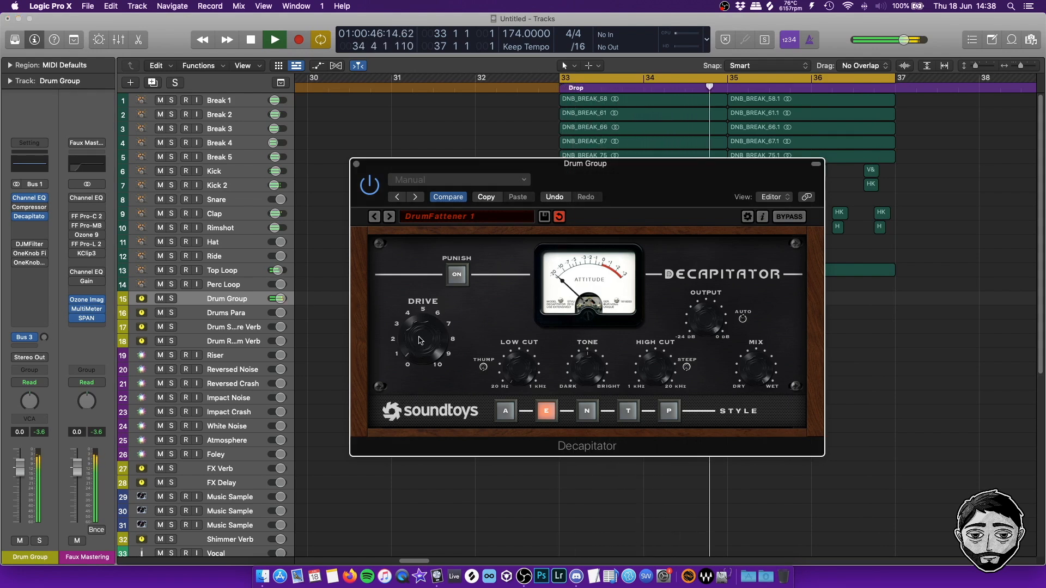
left_click_drag(420, 339, 420, 329)
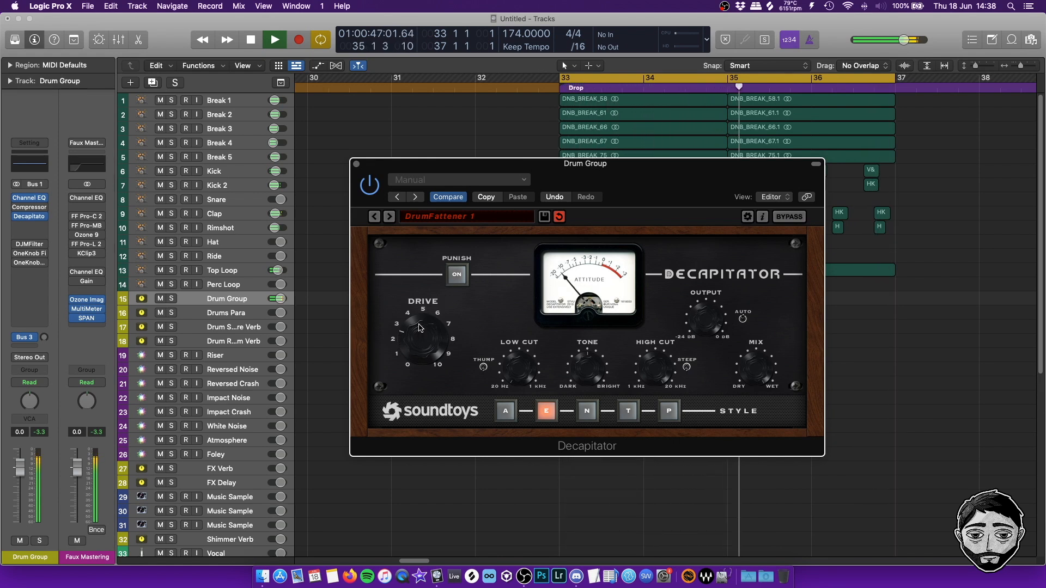
key("space")
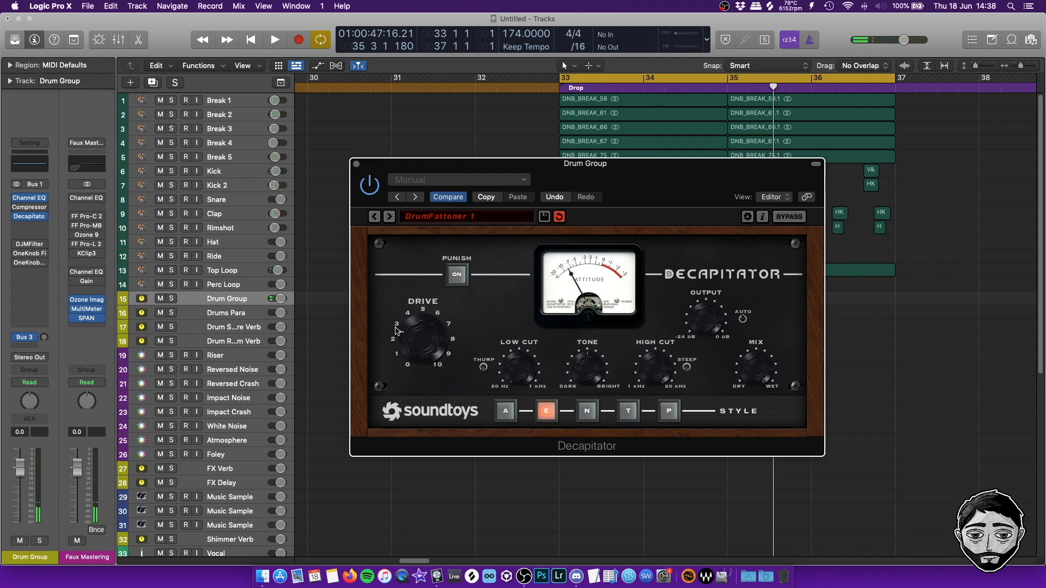
Compare the drum mix with the adjusted Decapitator bypassed and enabled, leave it enabled, and close its window.
key("space")
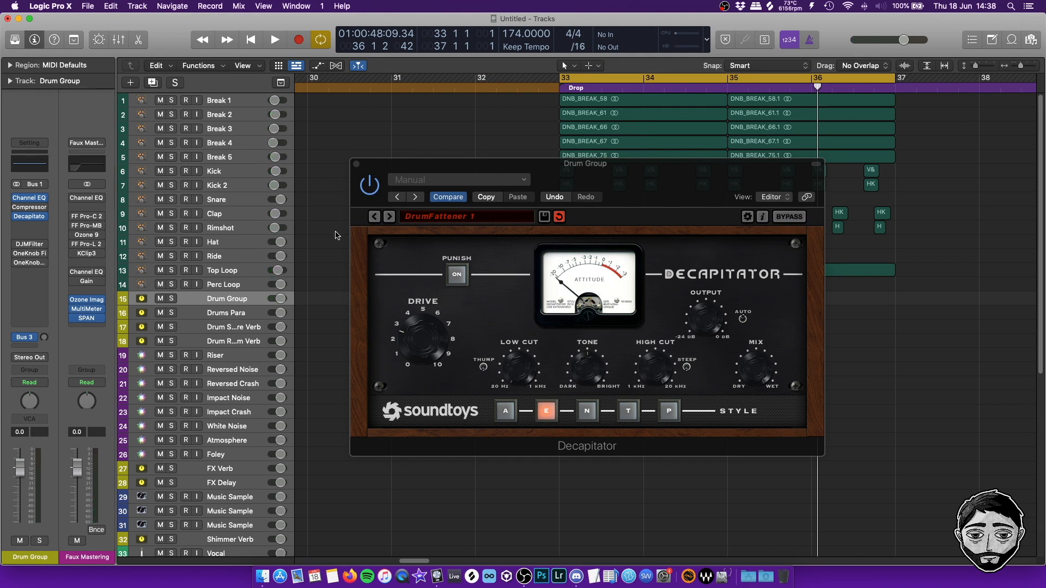
left_click(366, 193)
key("space")
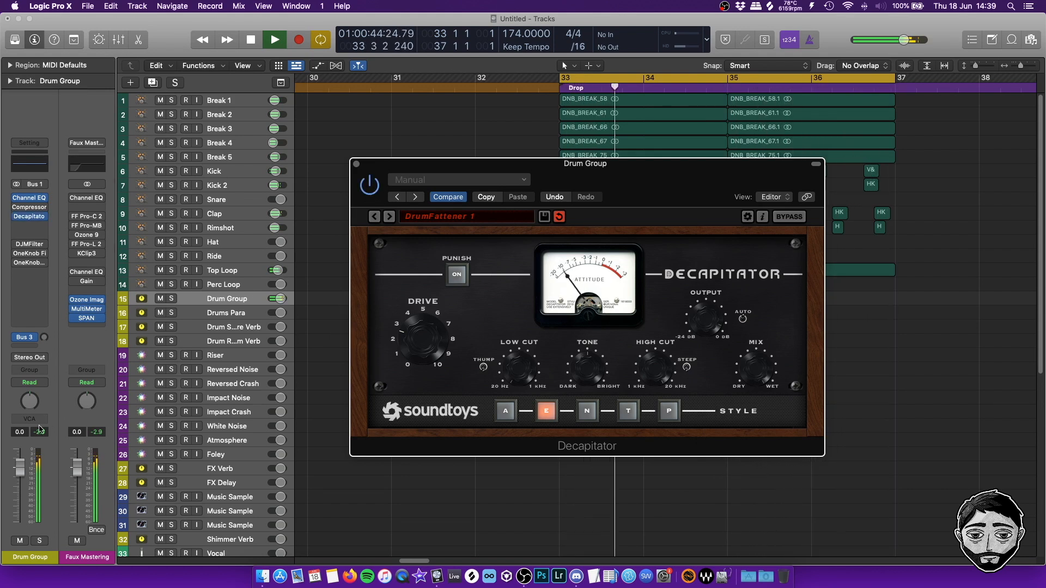
left_click(338, 370)
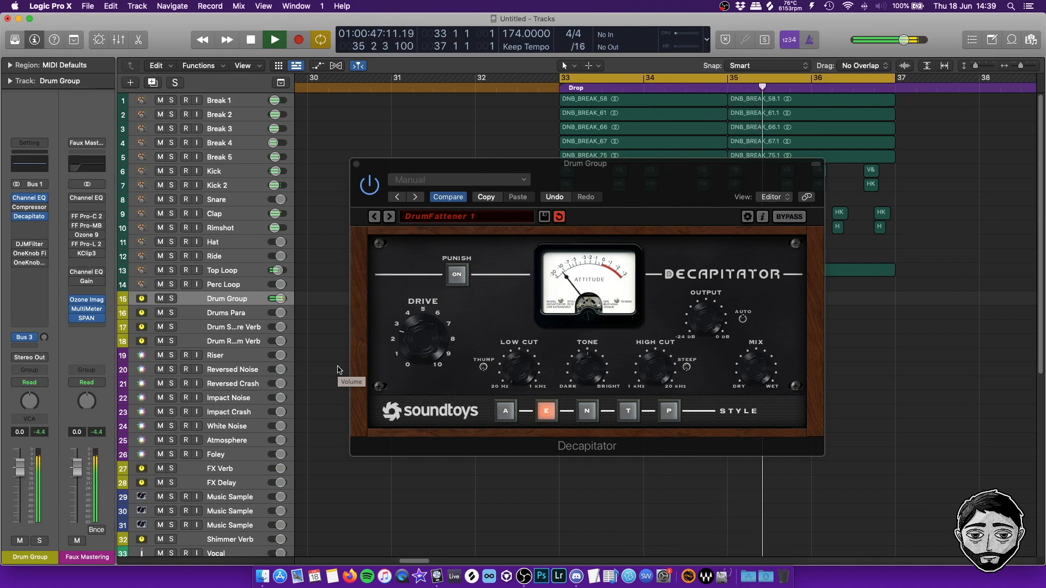
key("space")
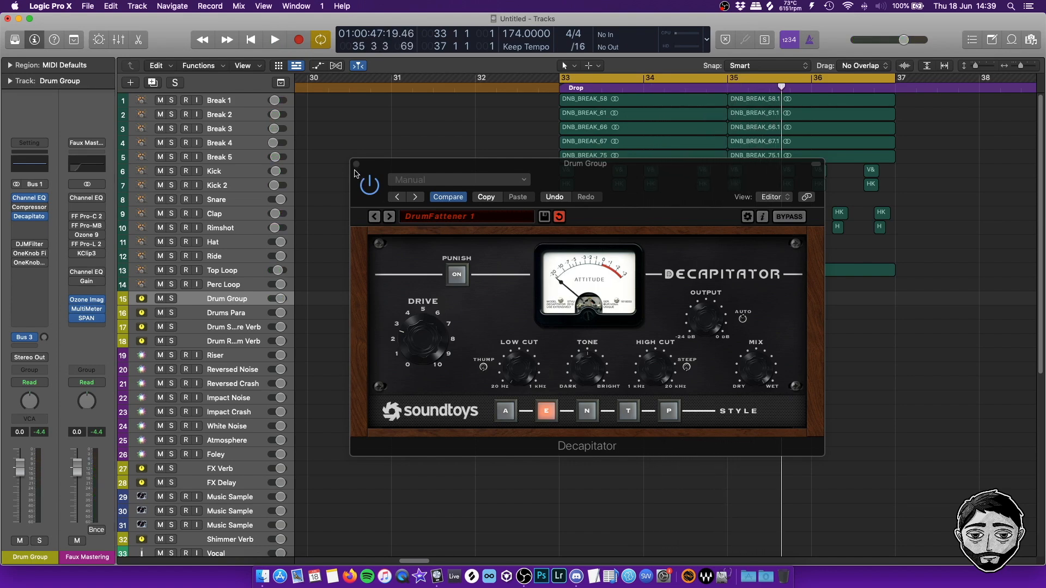
left_click(356, 164)
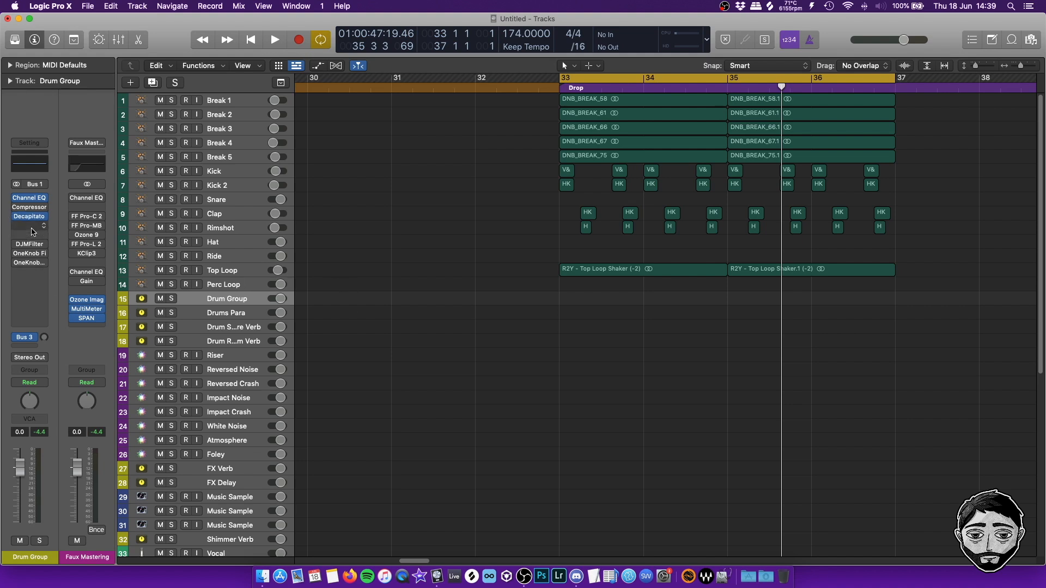
Set the Bus 2 sends of the five Break tracks and the Kick to +0.0 dB to feed Drums Para.
scroll(431, 393, "up", 2)
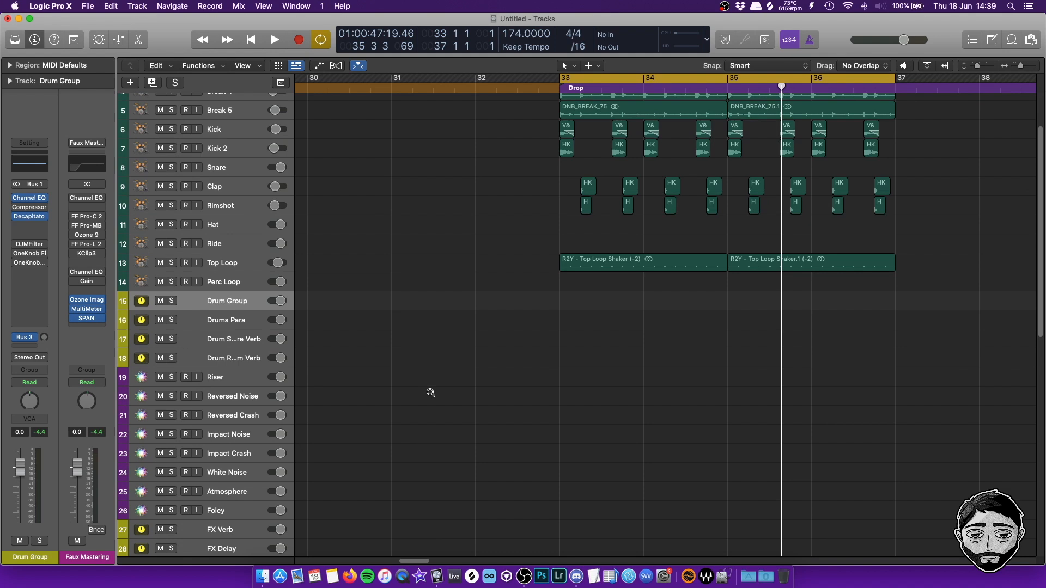
scroll(432, 395, "up", 3)
left_click(237, 99)
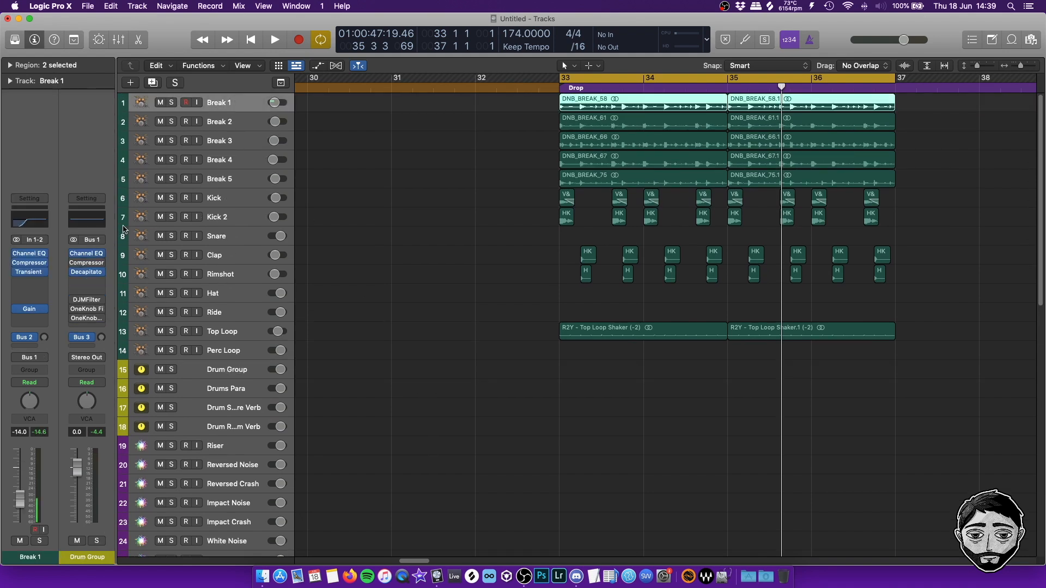
left_click(232, 124)
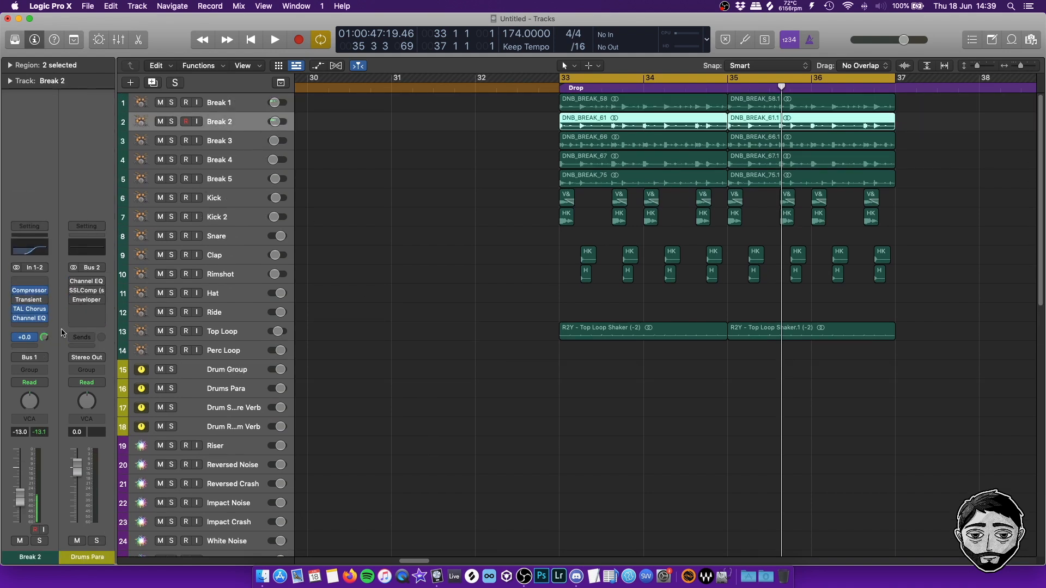
left_click(233, 142)
left_click(229, 163)
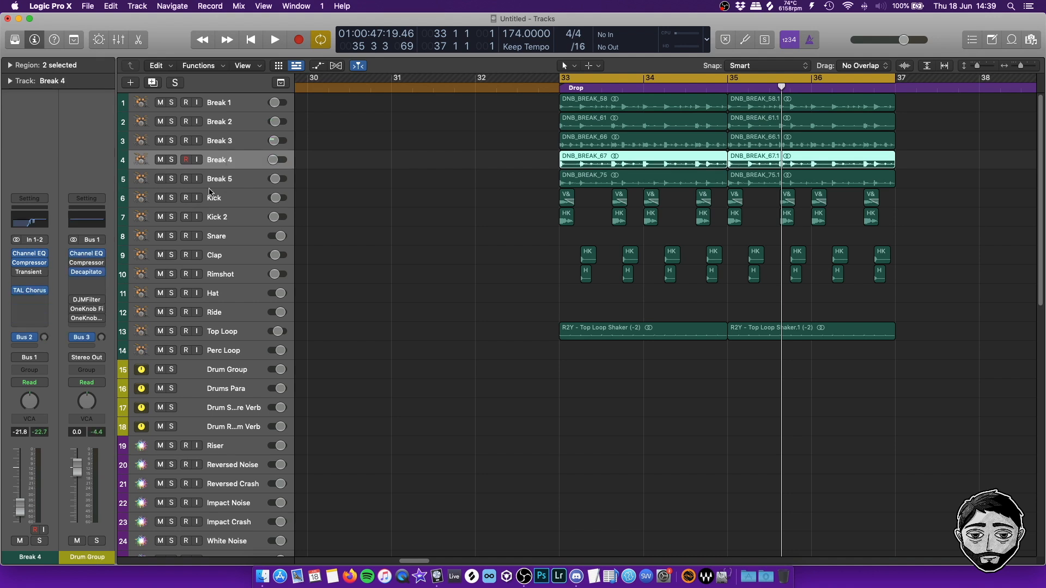
key("Down")
left_click(44, 339)
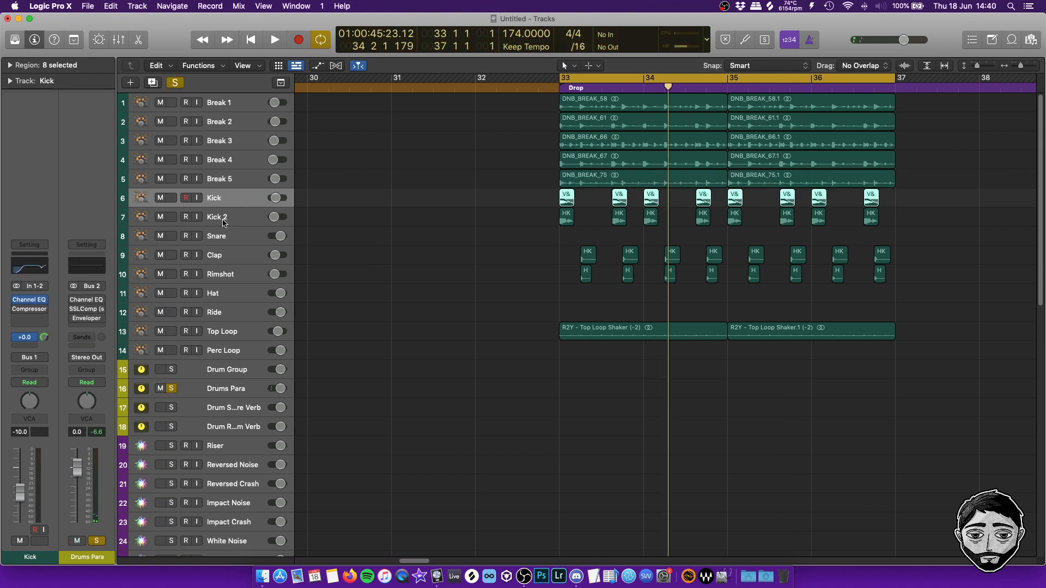
Set the Bus 2 sends of Kick 2, Clap and Rimshot to +0.0 dB.
left_click(224, 222)
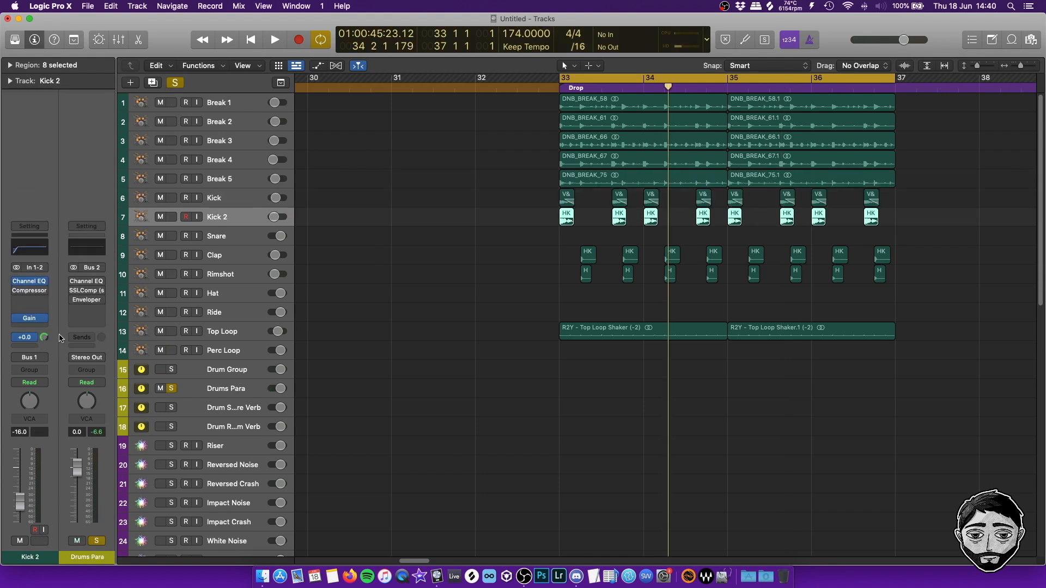
left_click(236, 253)
left_click(47, 326)
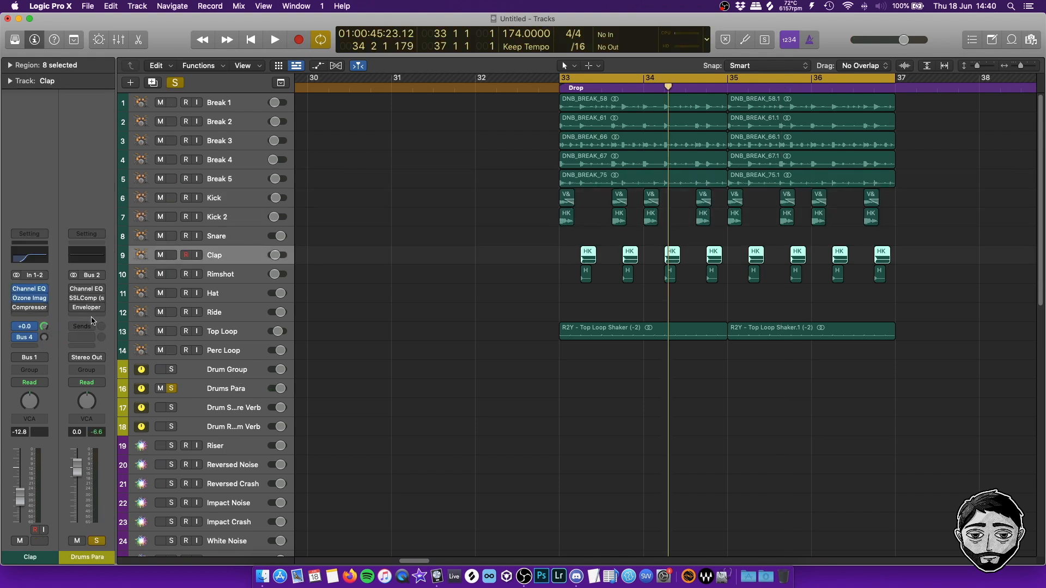
left_click(233, 275)
left_click(42, 328)
left_click(383, 291)
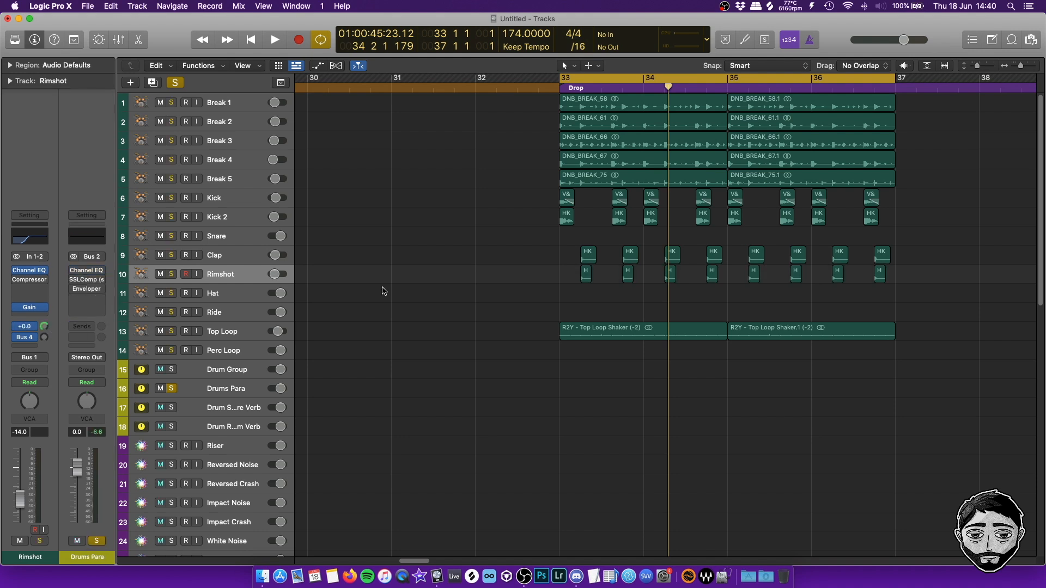
left_click(278, 330)
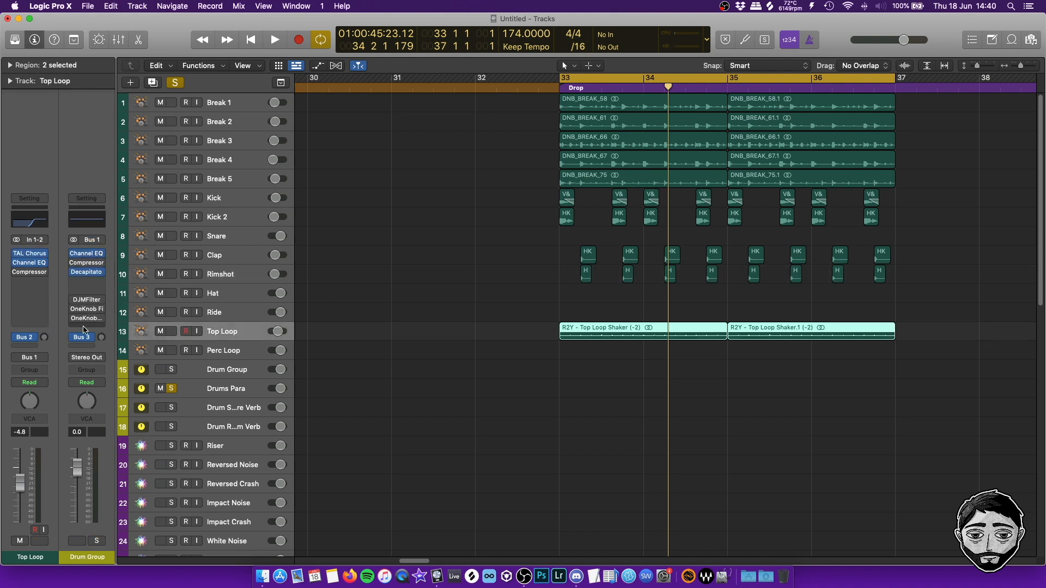
left_click(232, 240)
left_click(234, 256)
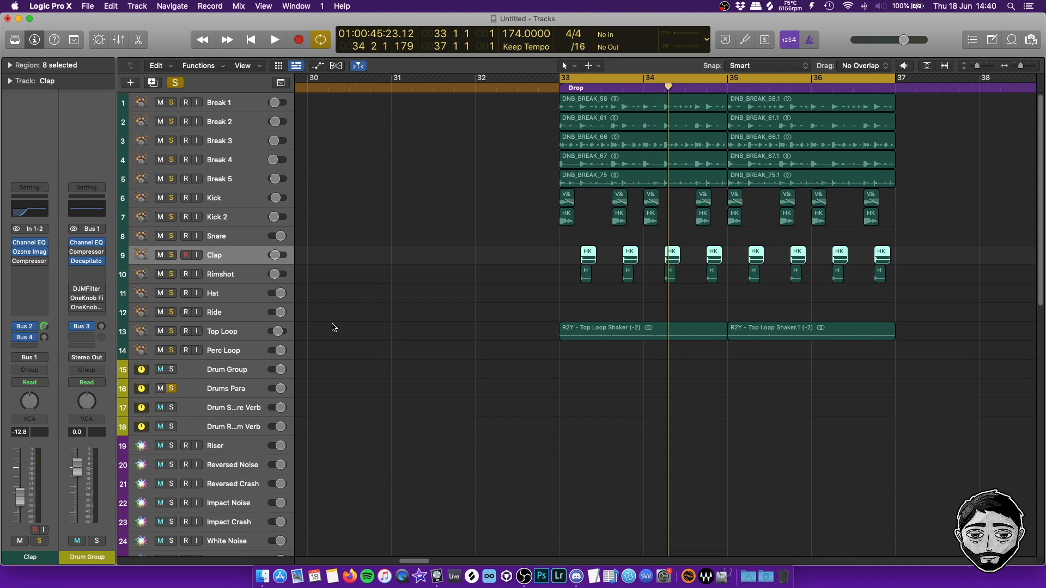
left_click(43, 326)
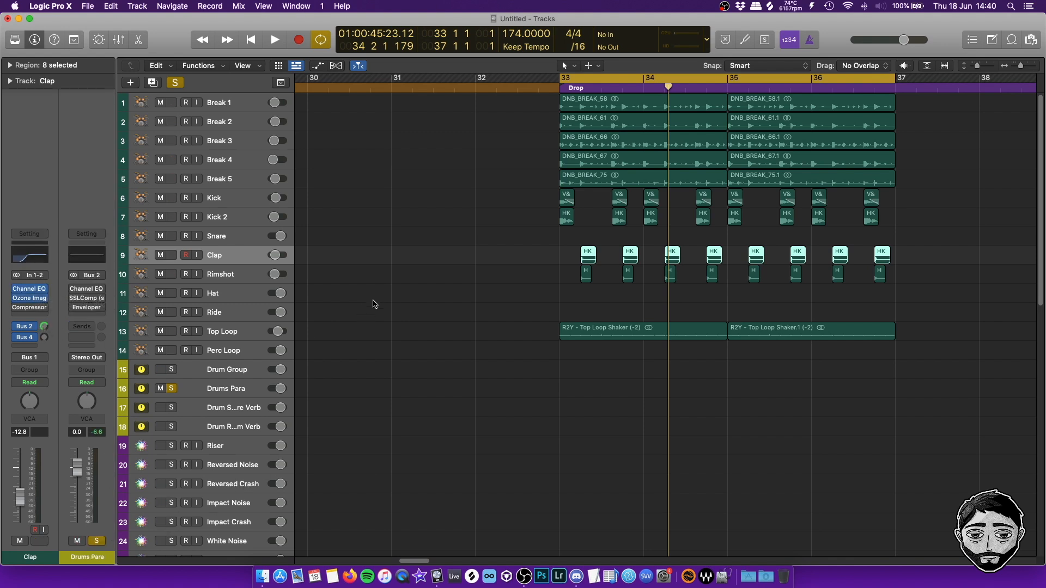
left_click(434, 268)
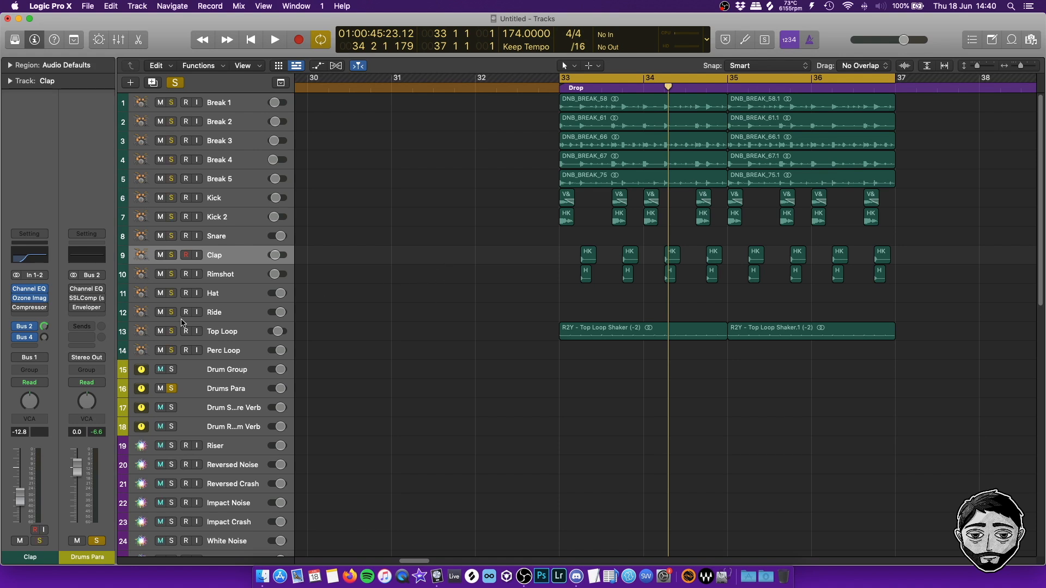
Enable the Channel EQ on Drums Para and add a low cut at about 170 Hz with an 18 dB/Oct slope.
left_click(84, 291)
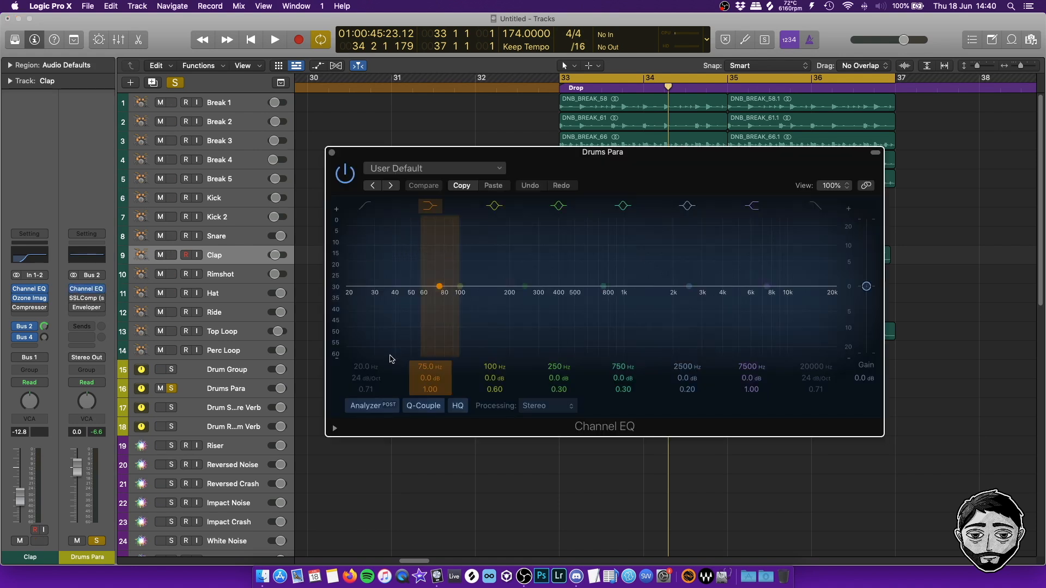
left_click(368, 219)
left_click_drag(349, 301, 491, 302)
left_click_drag(368, 379, 368, 384)
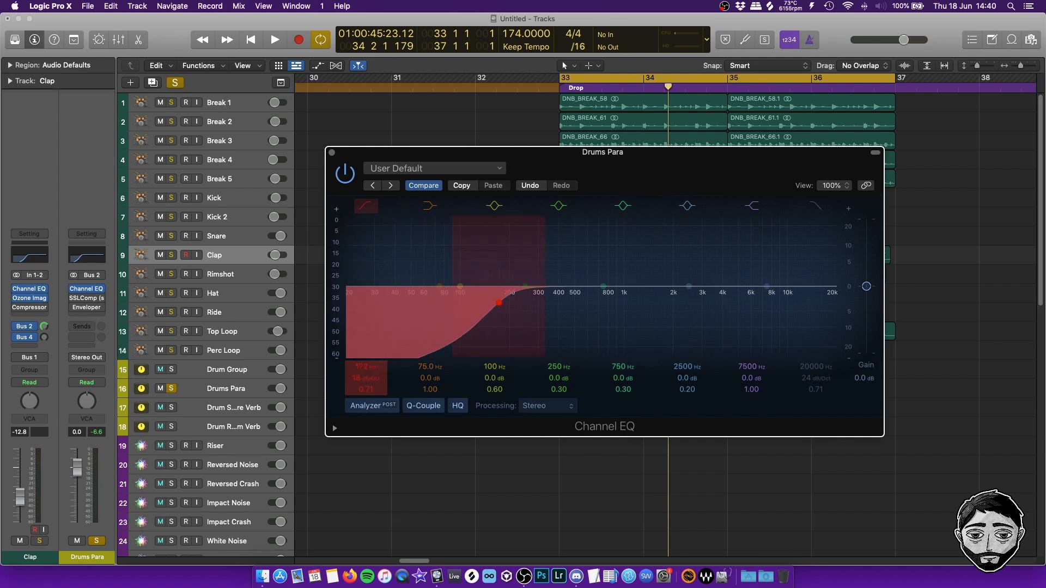
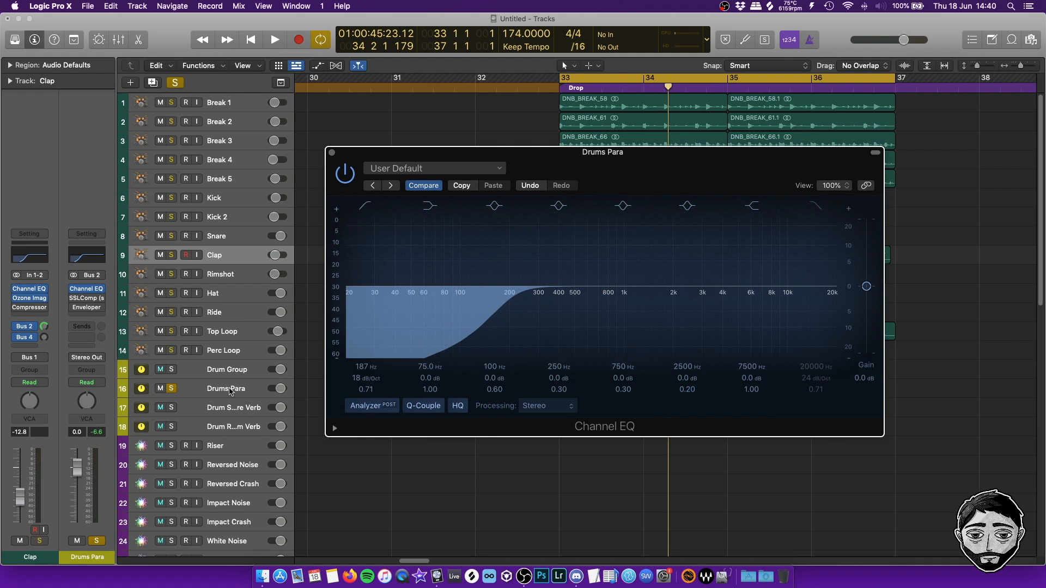
Select the Drums Para track and retune its Channel EQ low cut to 254 Hz at 12 dB/Oct while listening to the drop.
left_click(229, 387)
mouse_move(440, 343)
left_mouse_down()
mouse_move(305, 342)
mouse_move(431, 342)
left_mouse_up()
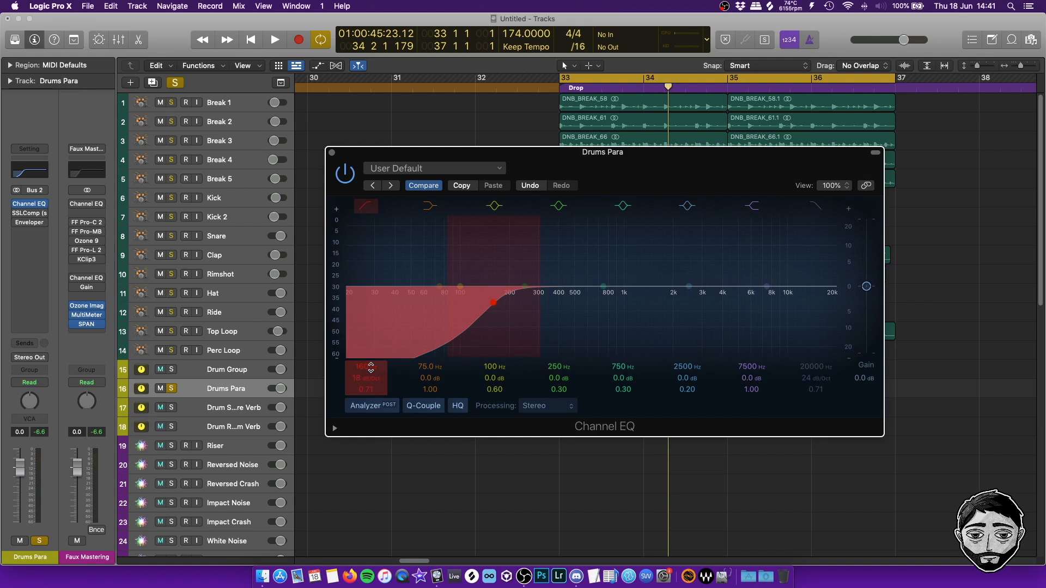
key("space")
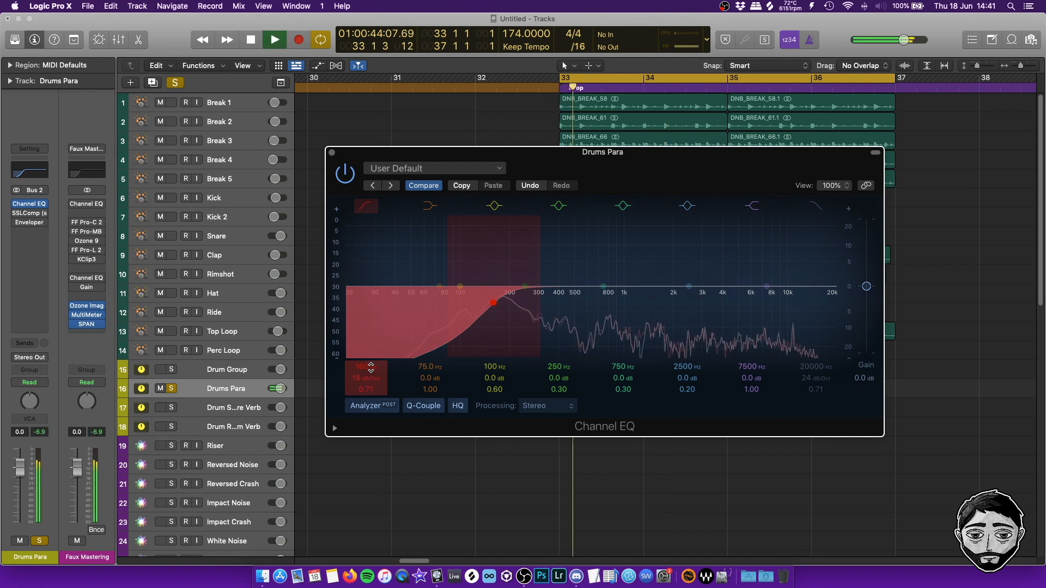
mouse_move(370, 368)
left_mouse_down()
mouse_move(371, 356)
mouse_move(368, 413)
mouse_move(369, 366)
left_mouse_up()
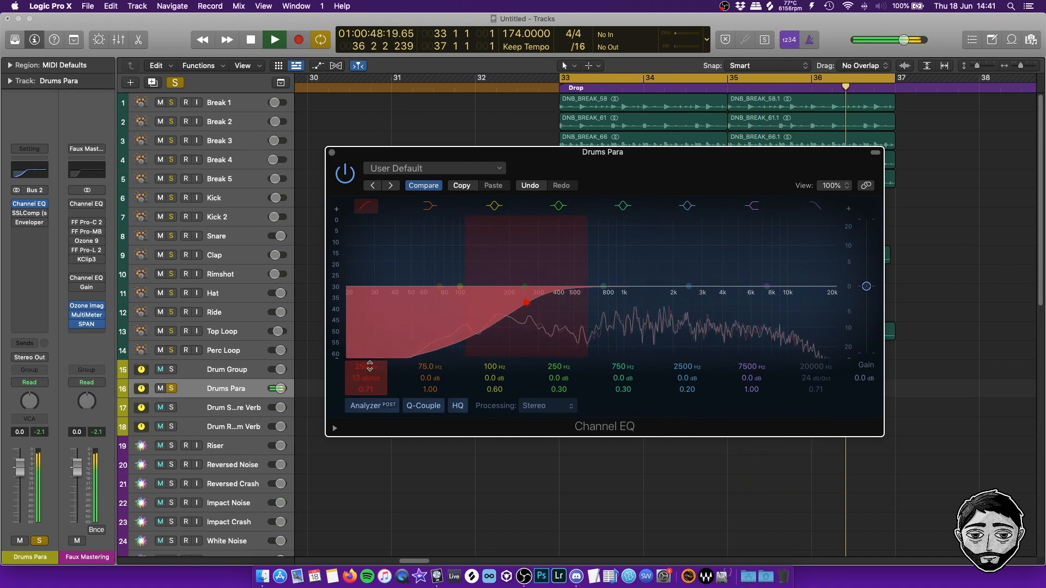
key("space")
Open the SSLComp on Drums Para and load Ken 'Pooch' Van Druten's Pooch Drum Crush preset.
left_click(29, 213)
left_click_drag(461, 173, 314, 133)
left_click(321, 172)
mouse_move(363, 353)
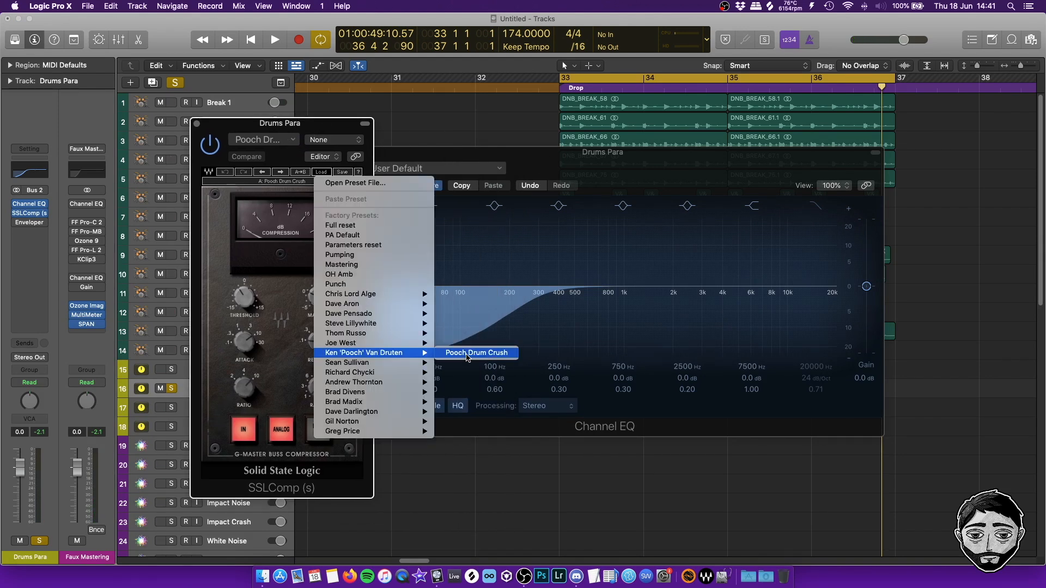
left_click(467, 352)
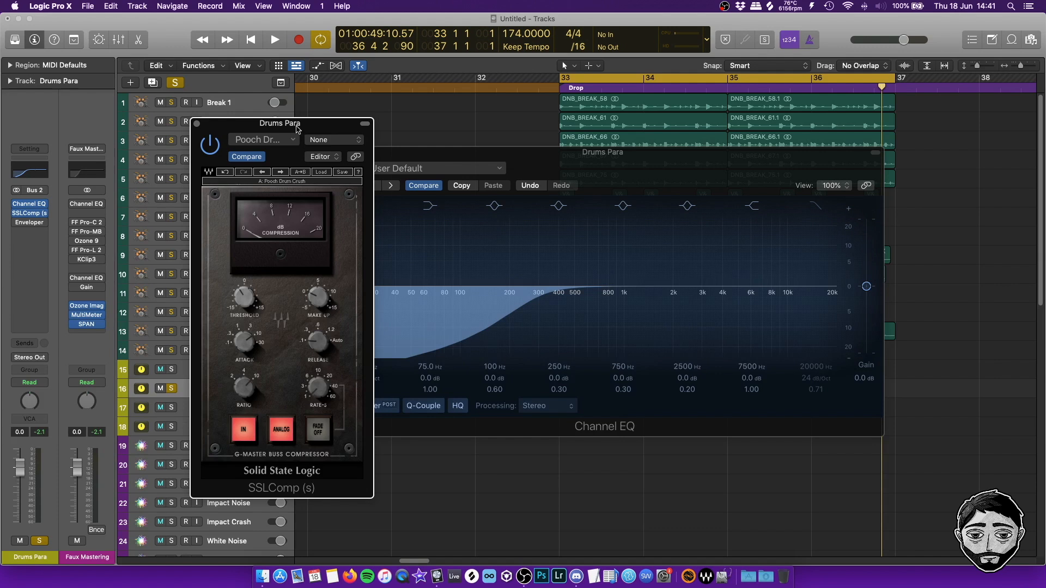
Arrange the compressor and EQ windows and switch off the SSLComp's Analog option.
left_click_drag(302, 123, 271, 113)
left_click_drag(572, 161, 610, 156)
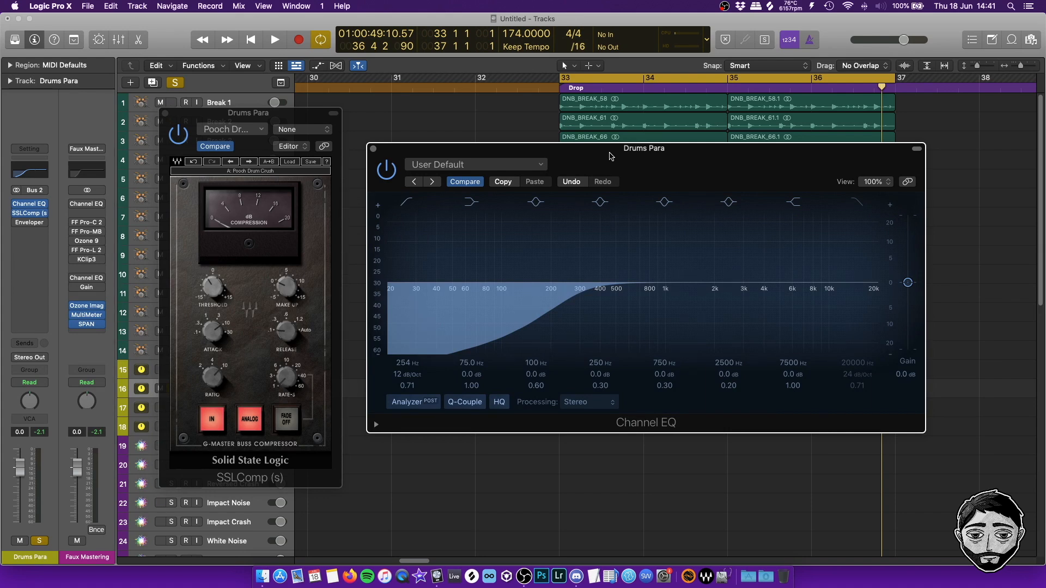
double_click(208, 113)
left_click_drag(251, 120, 325, 116)
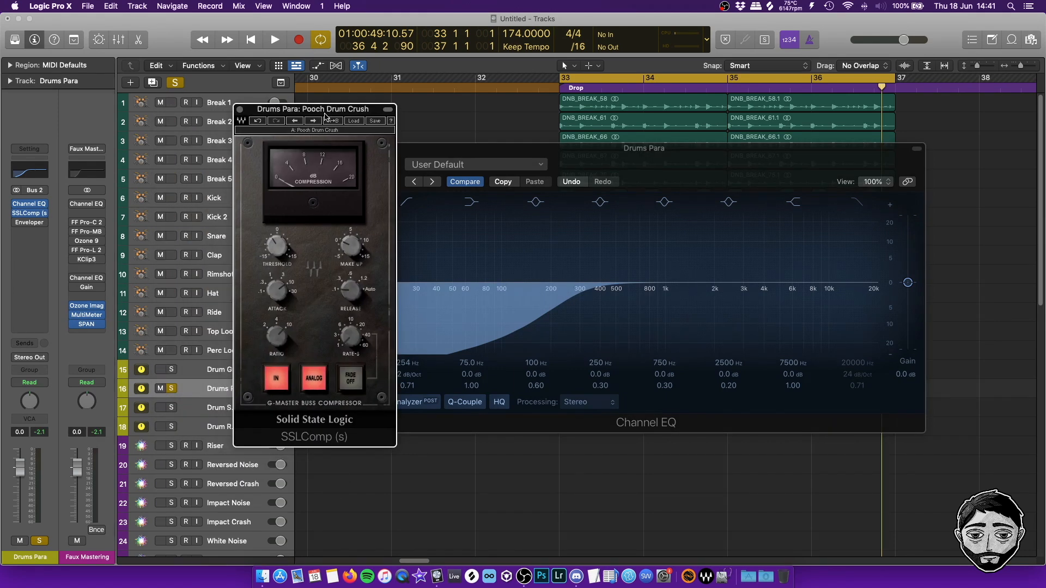
left_click(314, 379)
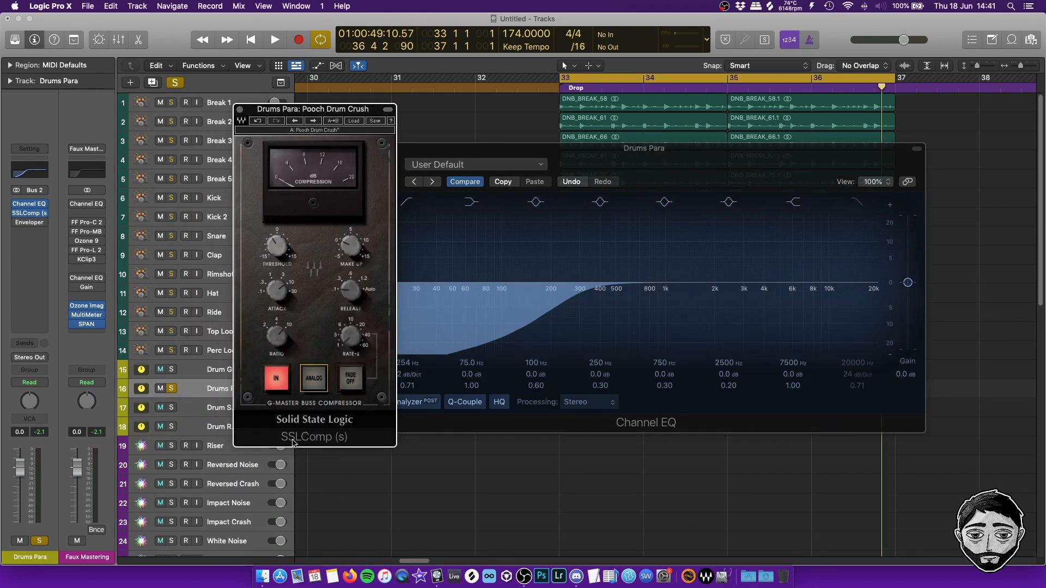
Audition the parallel drums with the SSLComp bypassed and re-enable it during playback for comparison.
double_click(271, 112)
left_click_drag(272, 112, 335, 113)
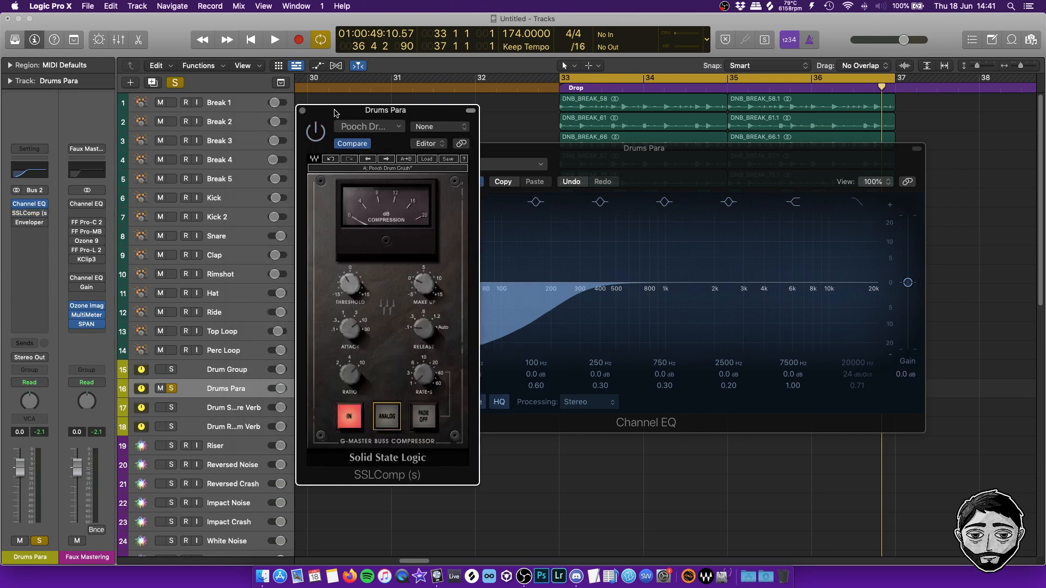
key("space")
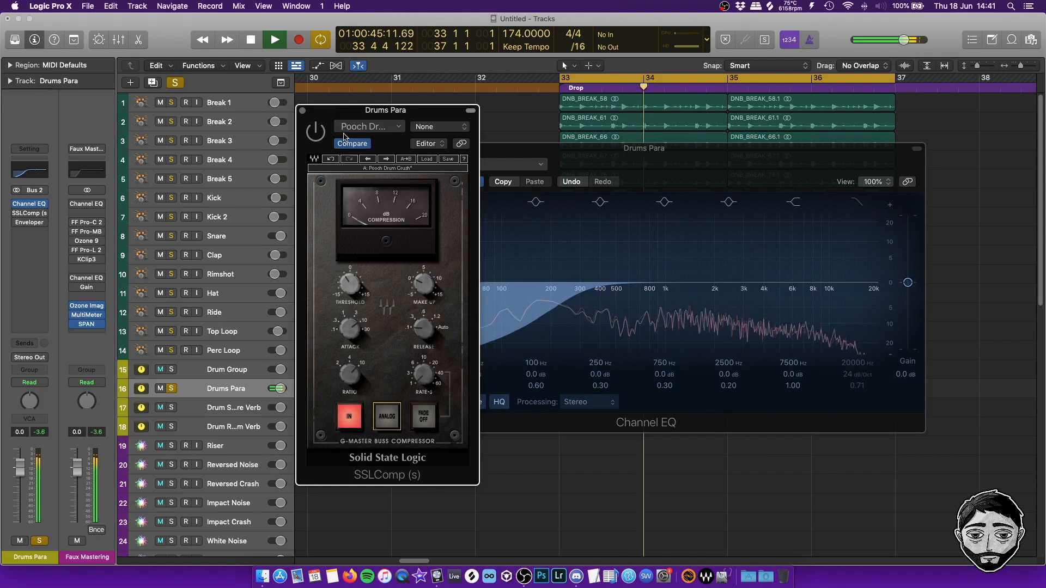
left_click(315, 132)
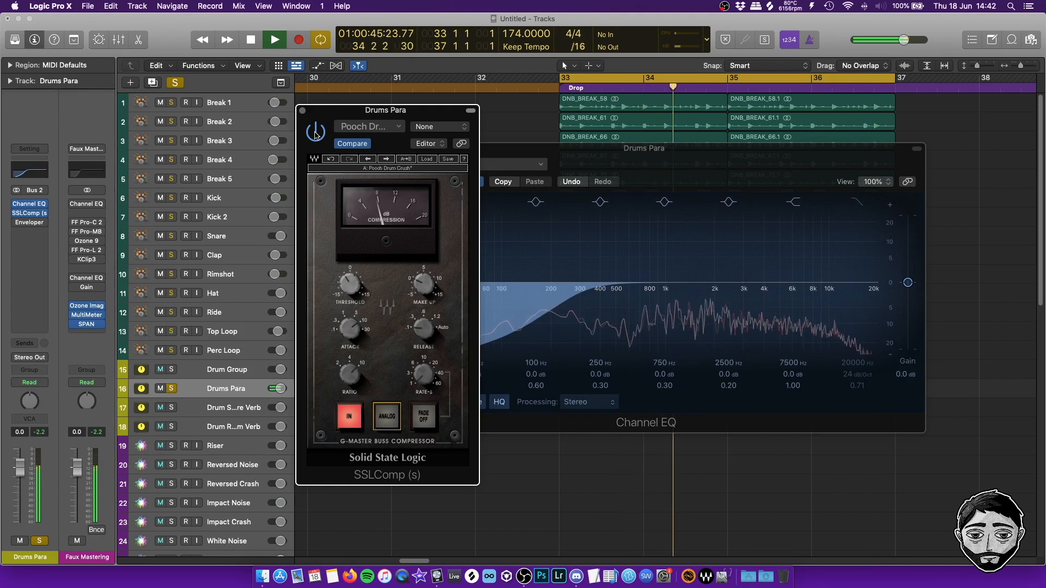
key("space")
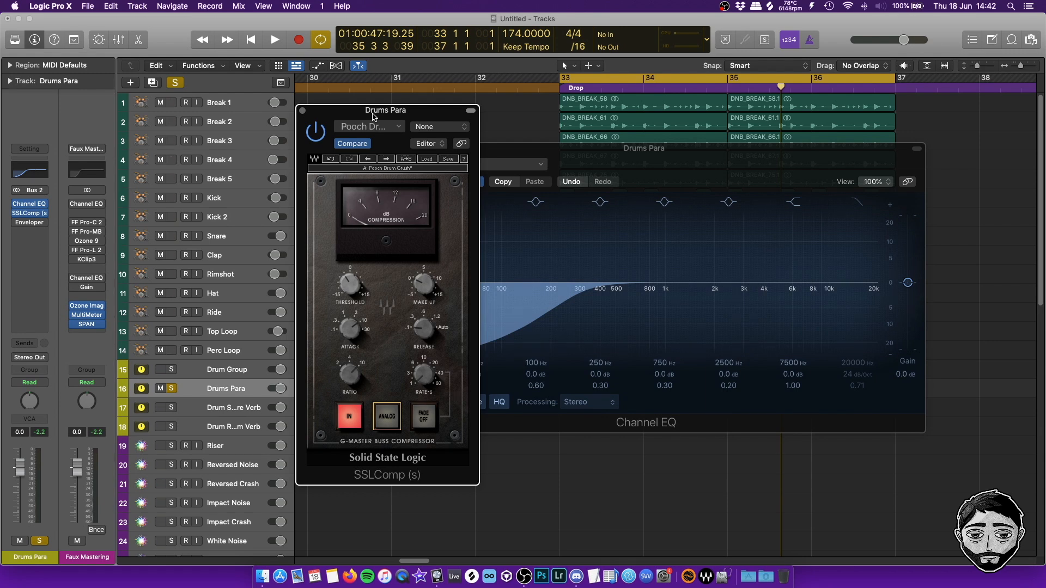
Rearrange the EQ and compressor windows, and enable and open the Enveloper on Drums Para.
left_click_drag(628, 154, 737, 164)
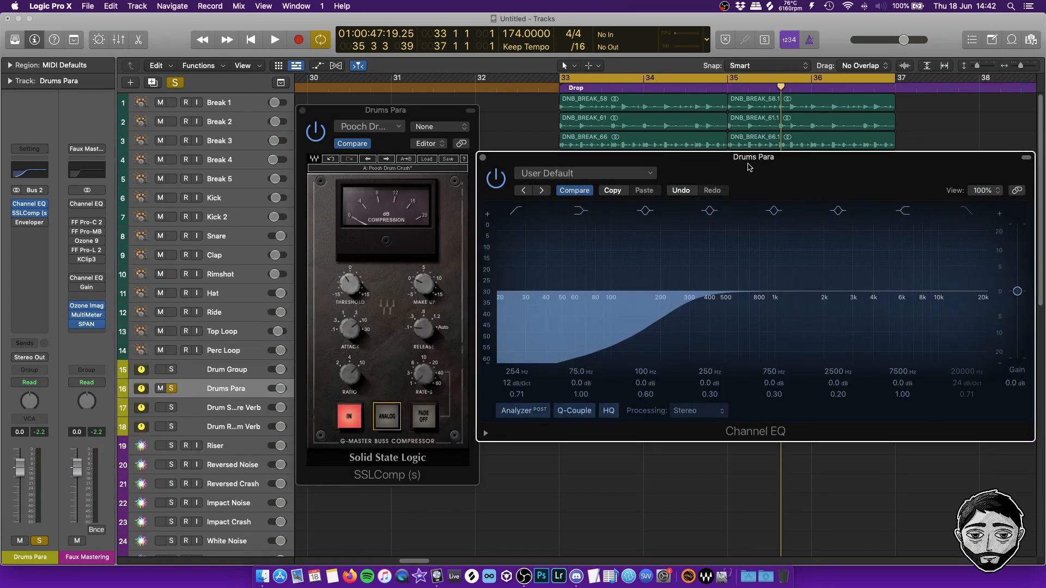
double_click(748, 162)
left_click_drag(408, 108, 404, 104)
mouse_move(17, 227)
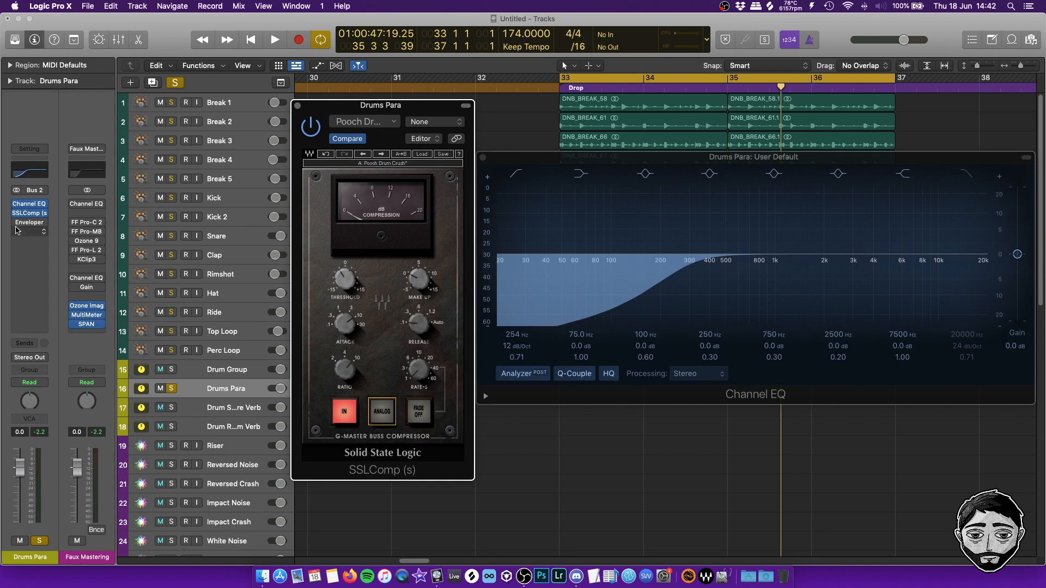
left_click(16, 225)
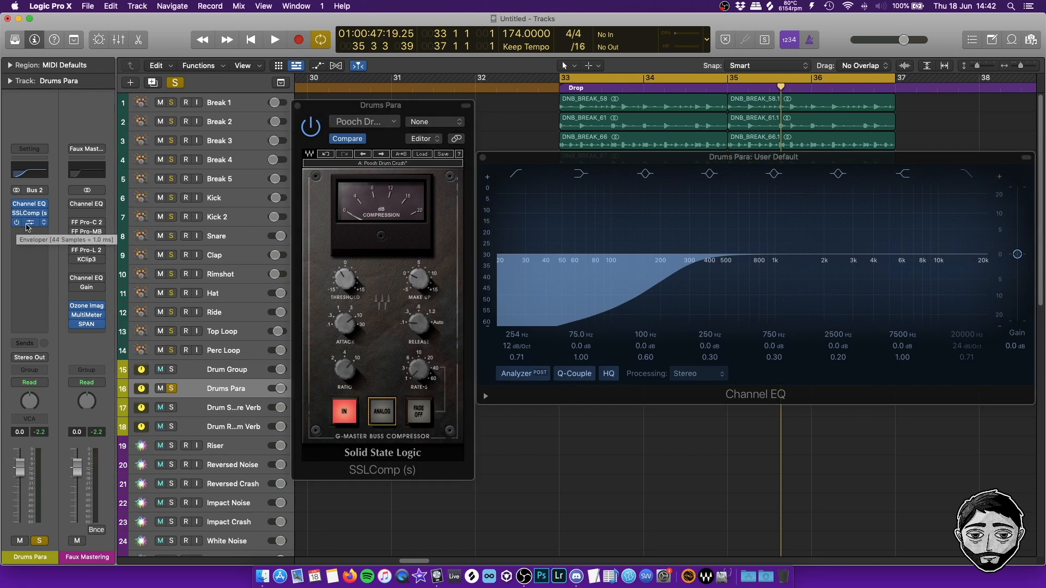
left_click(29, 223)
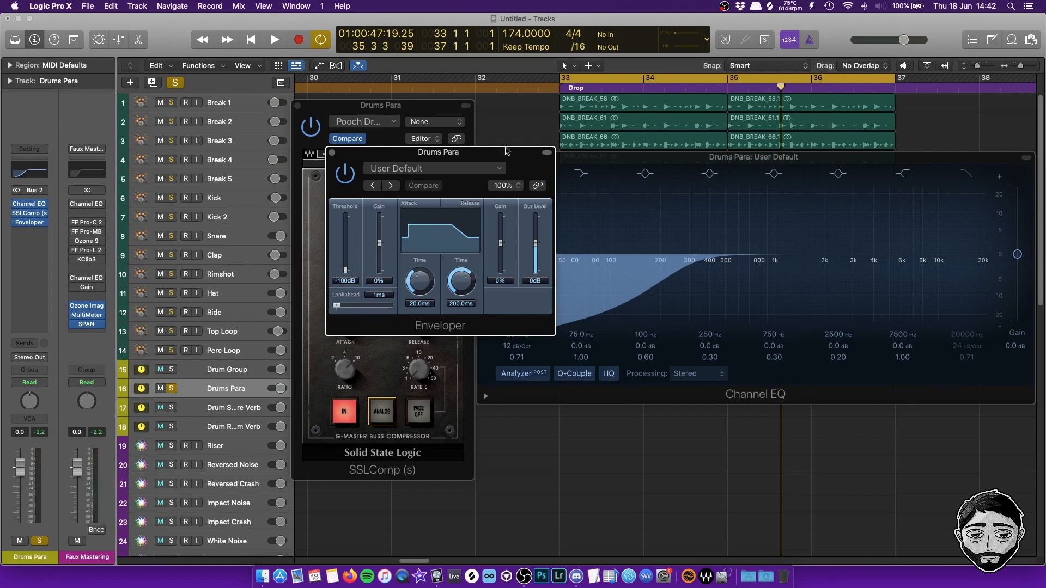
left_click_drag(506, 151, 506, 157)
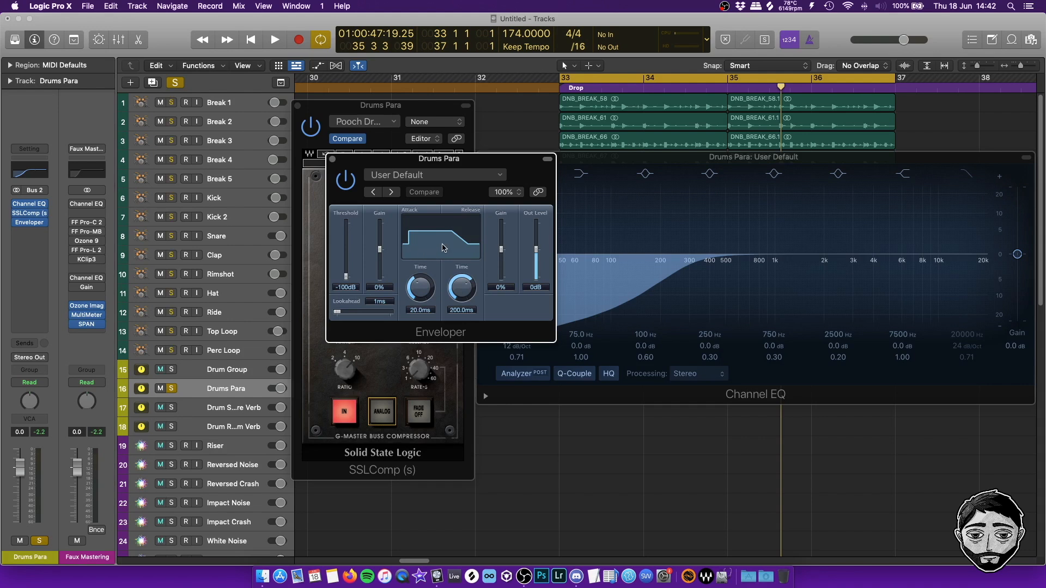
Try the Enveloper's attack gain at -26% and release gain at -42%, resetting each to 0%.
mouse_move(381, 256)
left_mouse_down()
mouse_move(383, 230)
mouse_move(384, 263)
left_mouse_up()
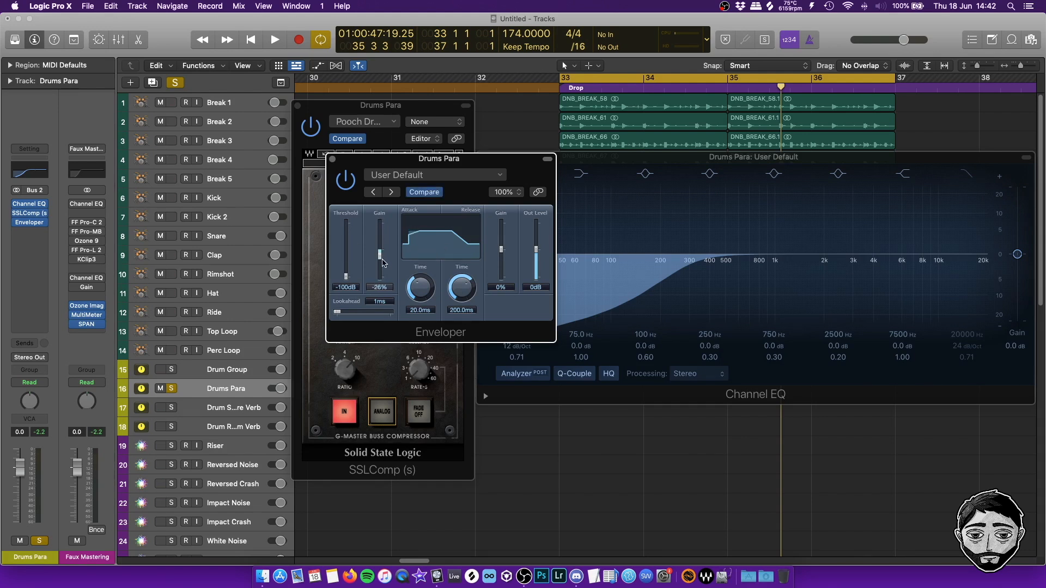
left_click(383, 233, "alt")
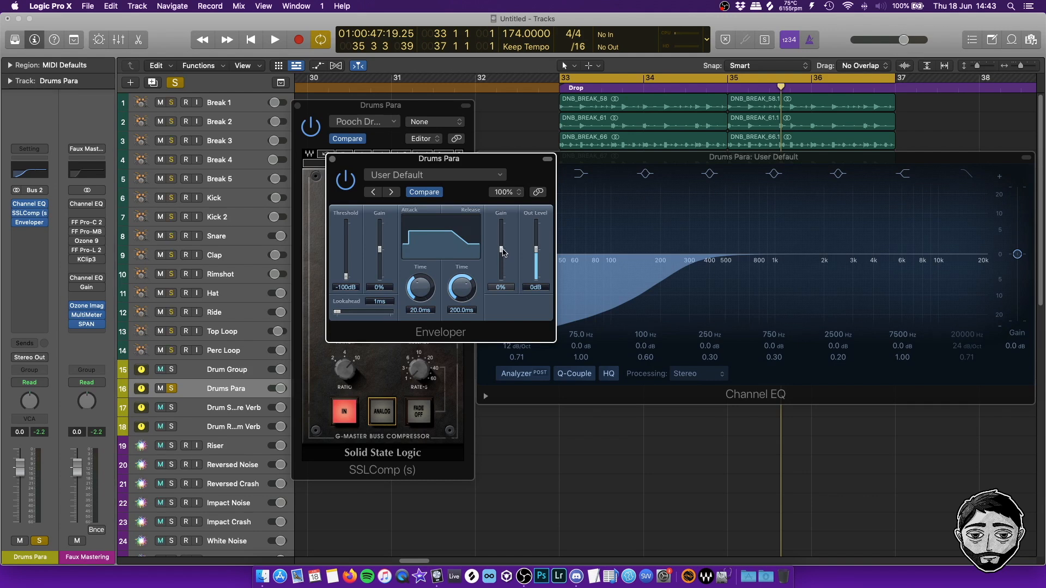
left_click_drag(501, 258, 502, 263)
left_click(225, 371)
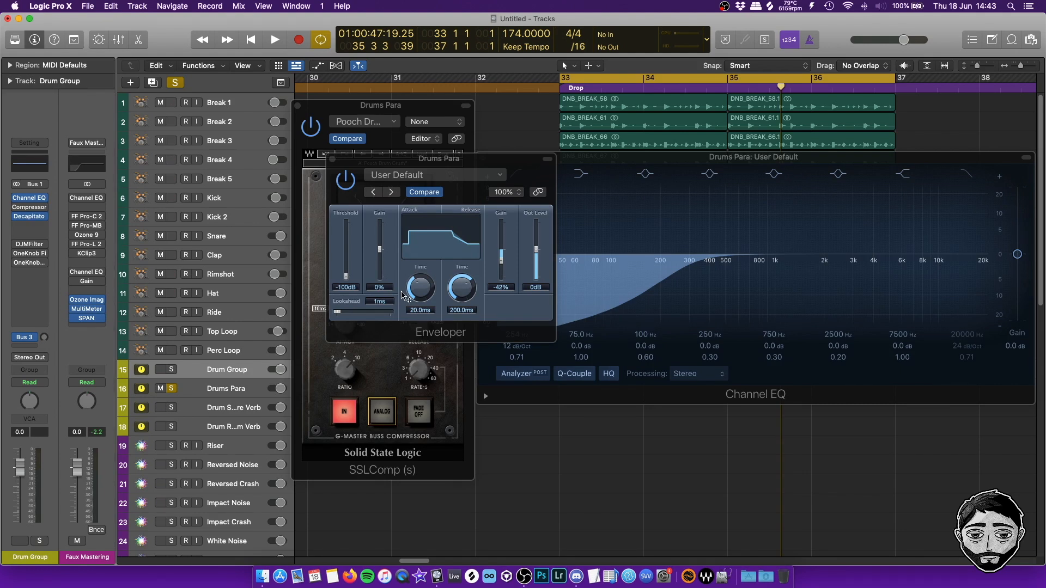
left_click(242, 389)
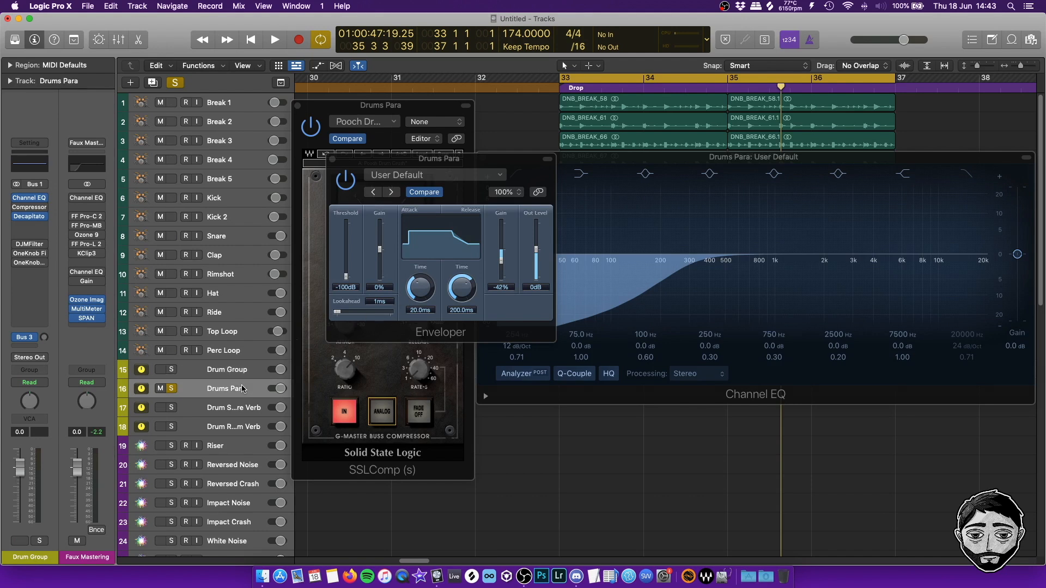
left_click(500, 287, "alt")
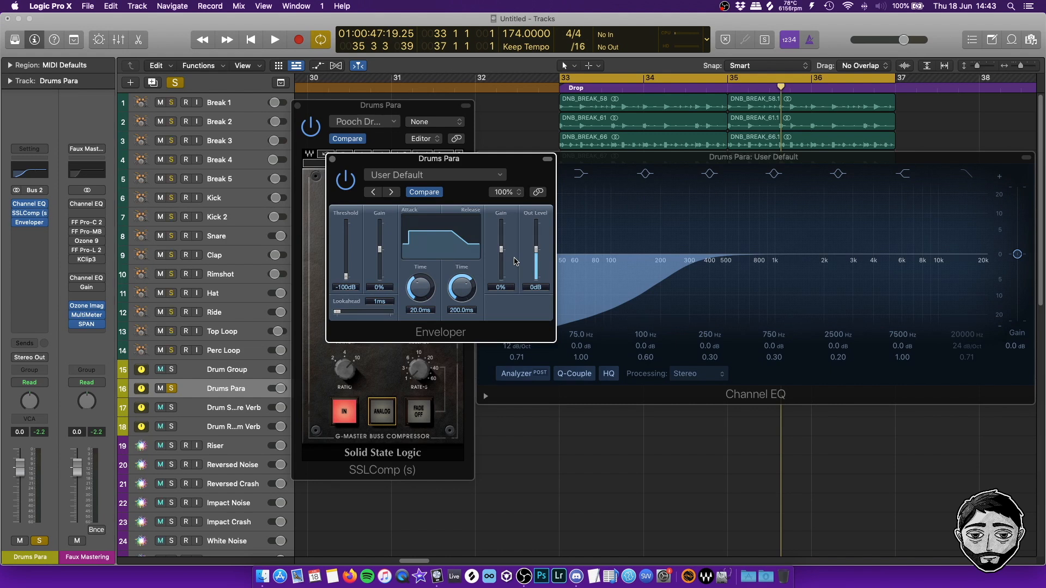
Lower the Enveloper's release gain to -34% while auditioning the parallel drums.
key("space")
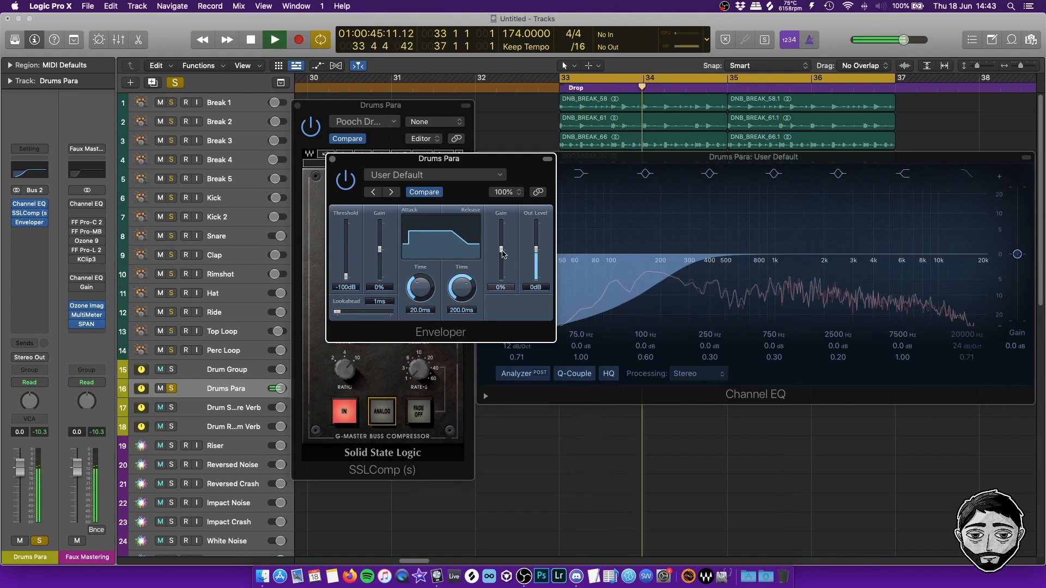
left_click_drag(501, 255, 503, 266)
key("space")
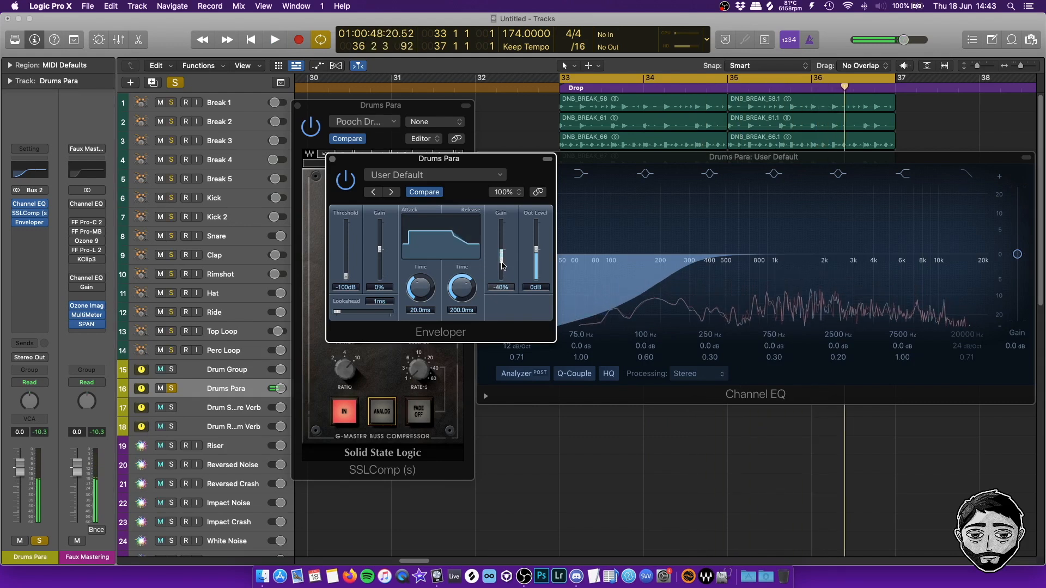
left_click_drag(502, 265, 490, 290)
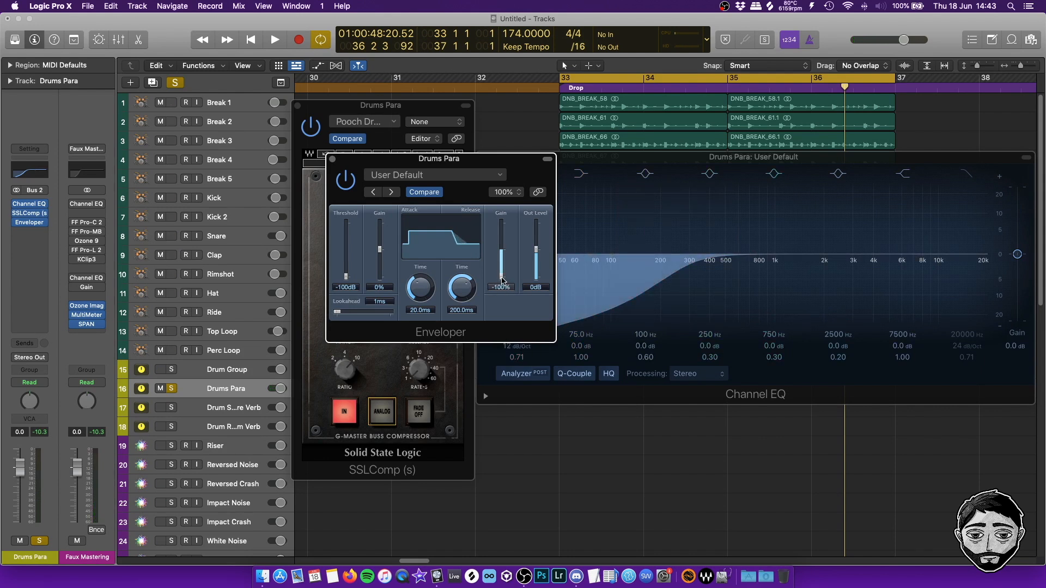
left_click_drag(503, 277, 510, 263)
left_click_drag(505, 263, 504, 266)
key("space")
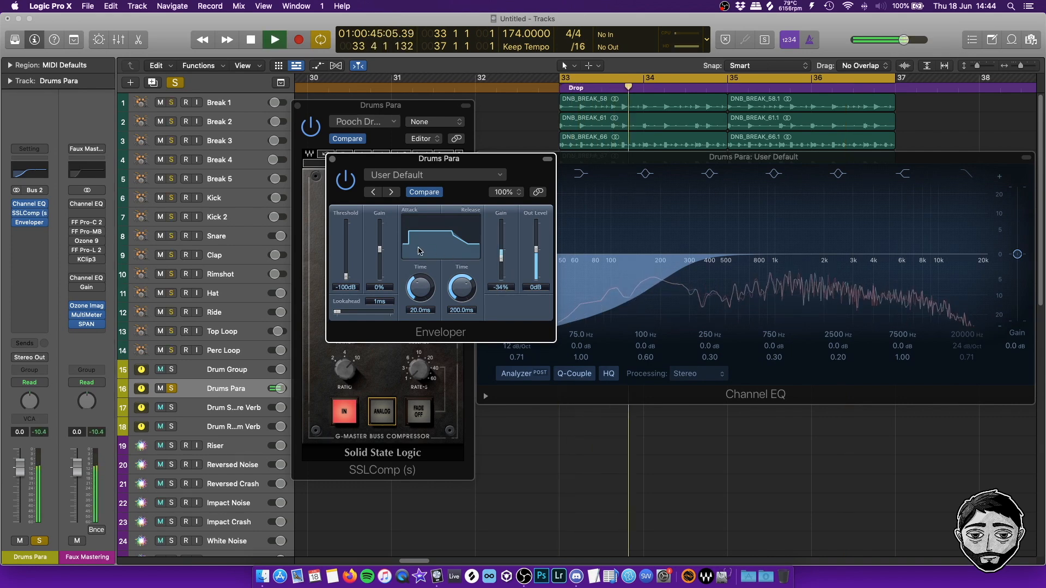
key("space")
Raise the Enveloper's attack gain to 22% and audition the result on the parallel drums.
left_click_drag(379, 250, 390, 249)
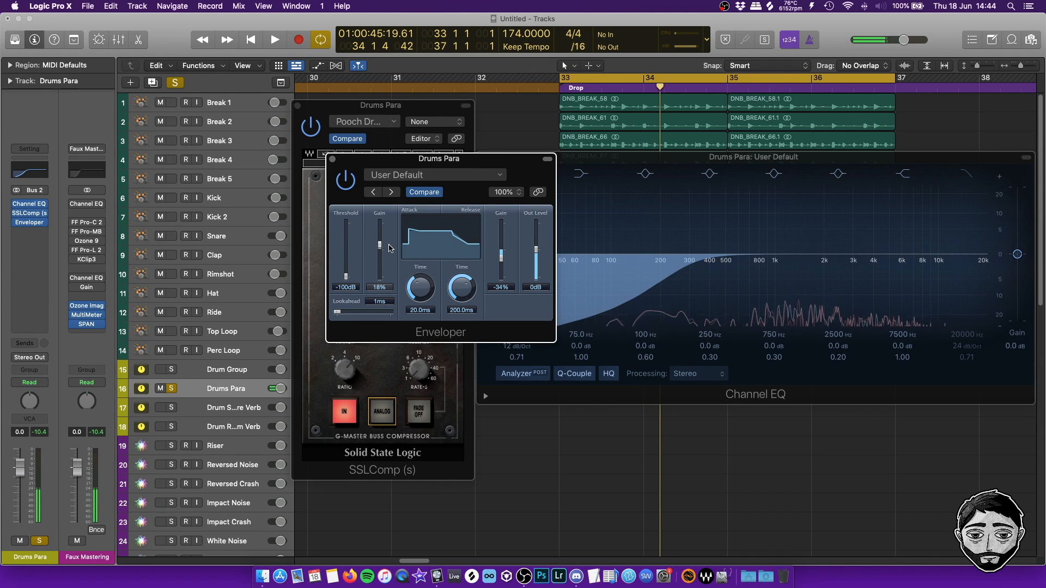
key("space")
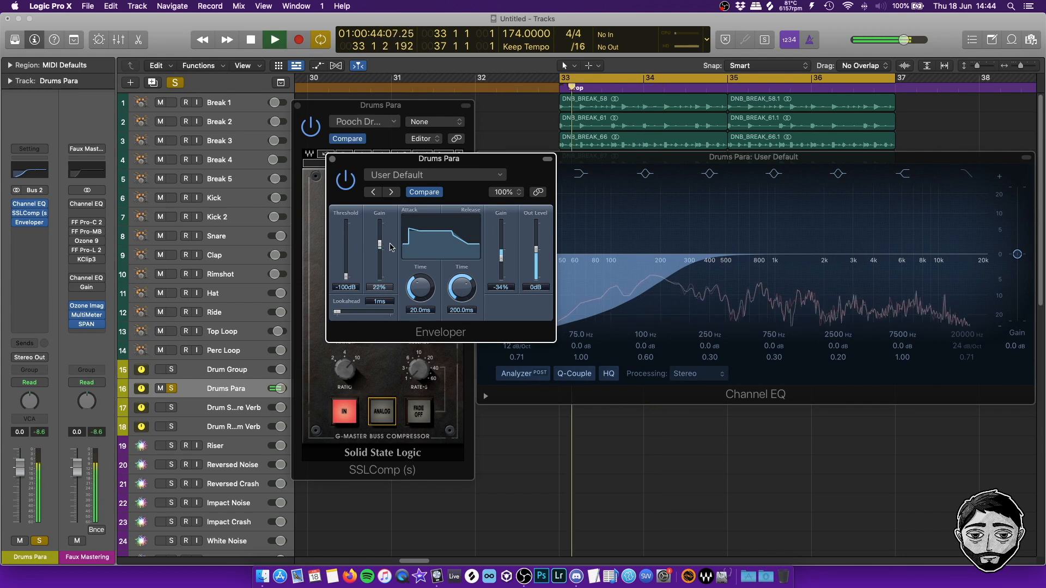
key("space")
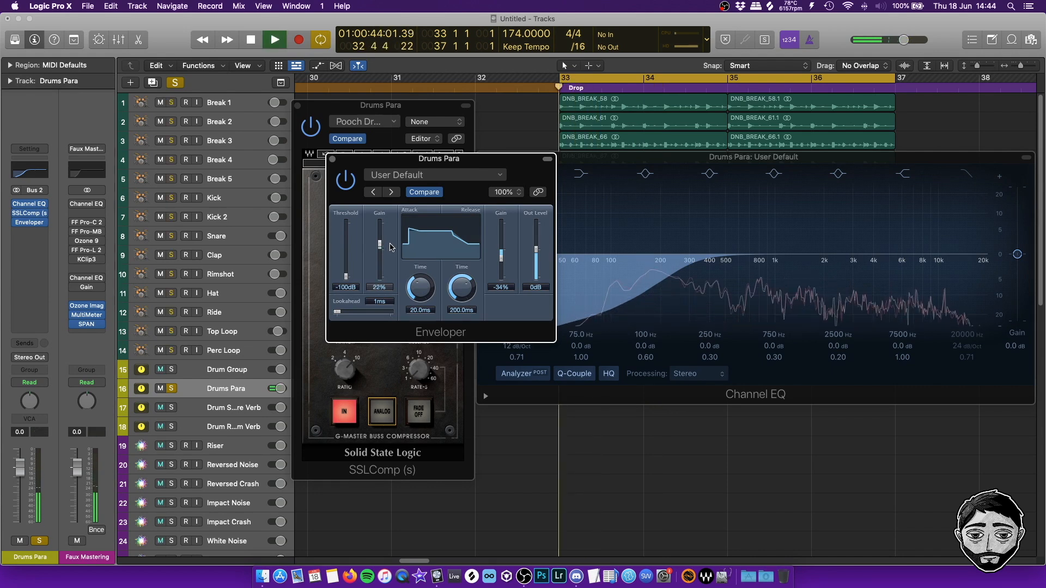
key("space")
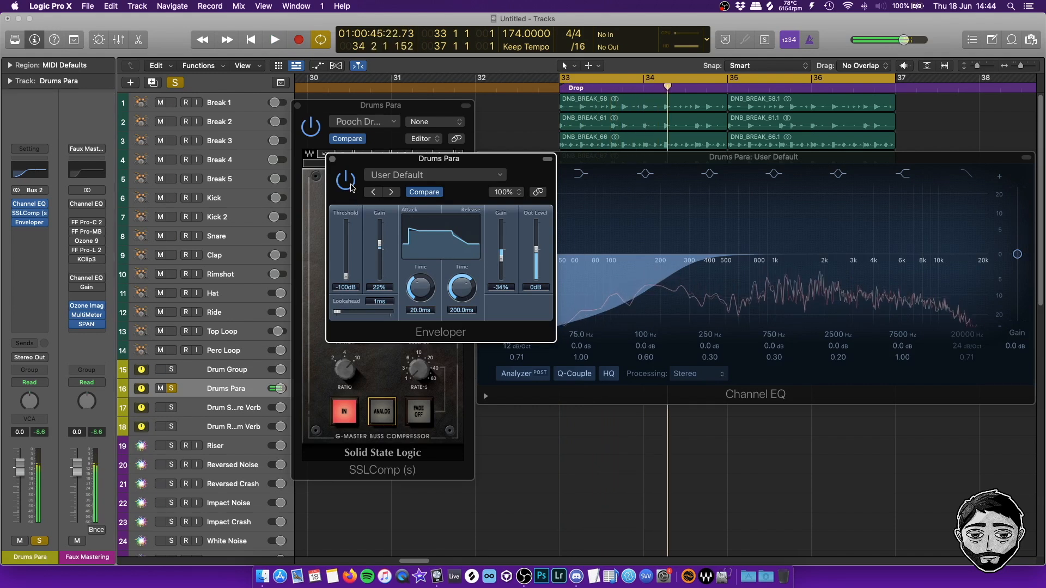
key("space")
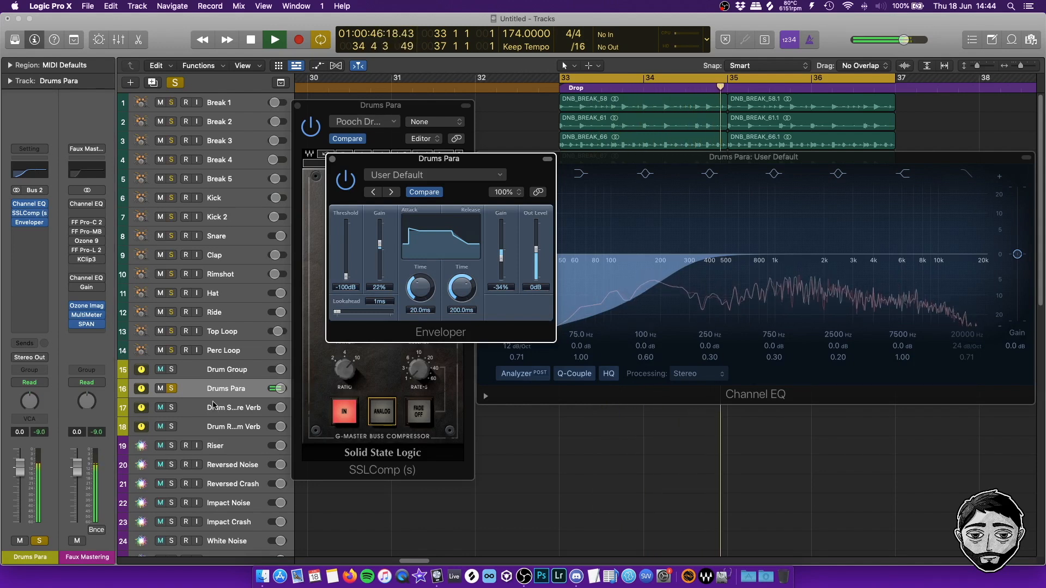
Stop playback, pull the Drums Para fader fully down to -∞, and close the SSLComp and Enveloper windows.
left_click(214, 374)
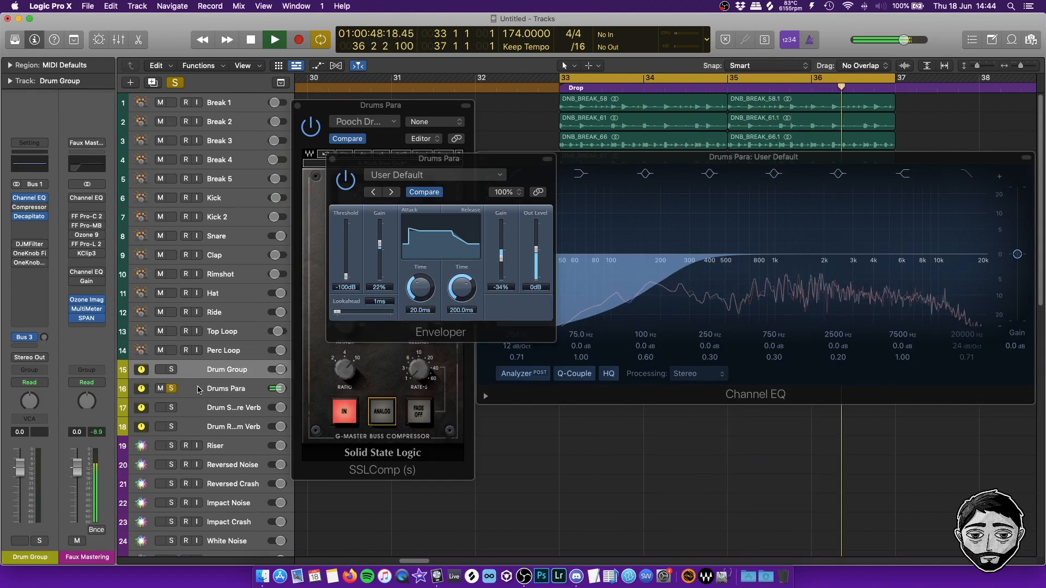
left_click(215, 388)
key("space")
left_click_drag(19, 474, 19, 526)
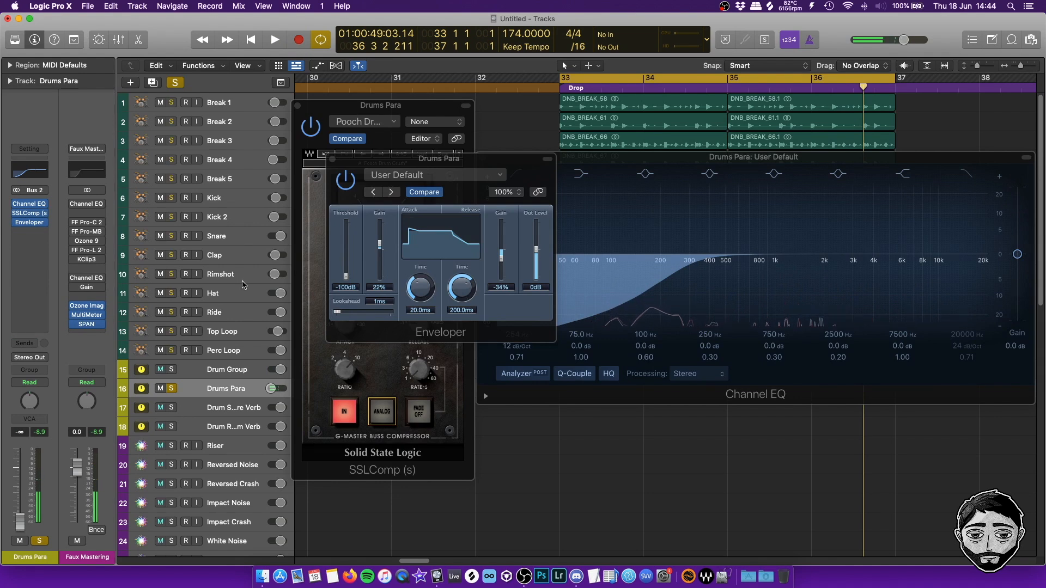
left_click(299, 105)
left_click(332, 159)
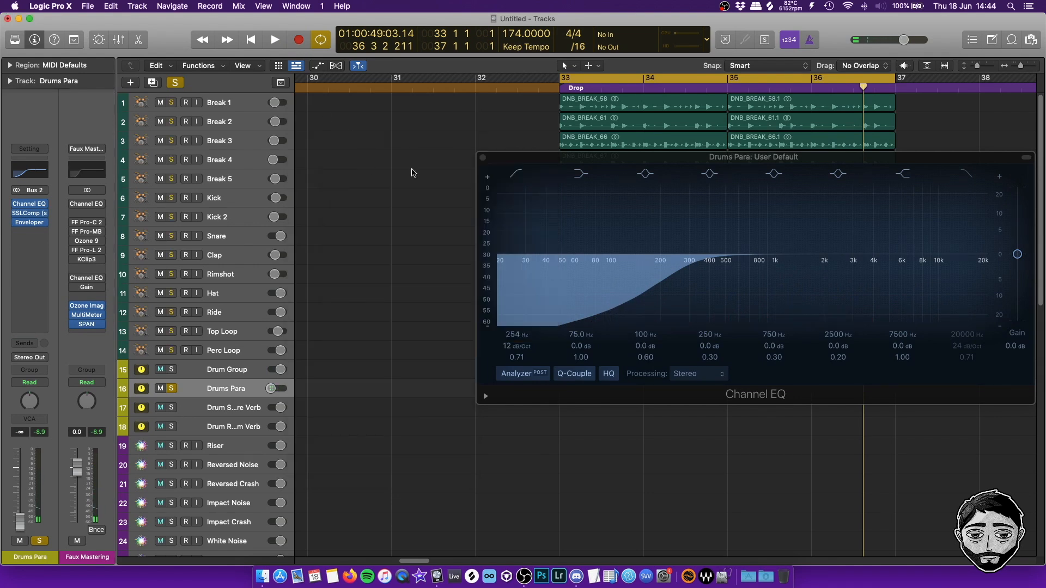
Close the Channel EQ window and compare the soloed Drum Group without and with the Drums Para bus.
left_click(479, 158)
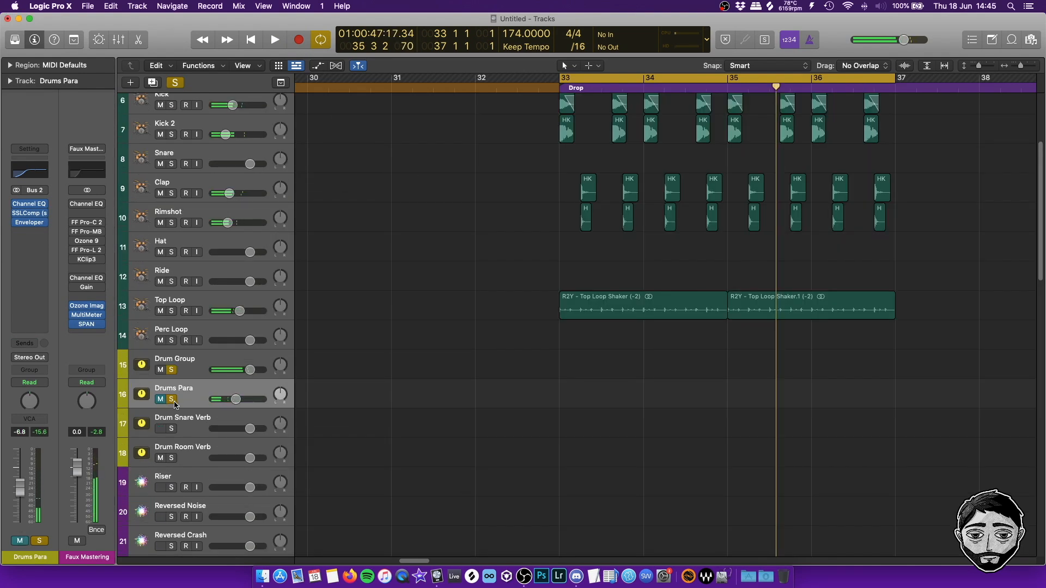
left_click(172, 400)
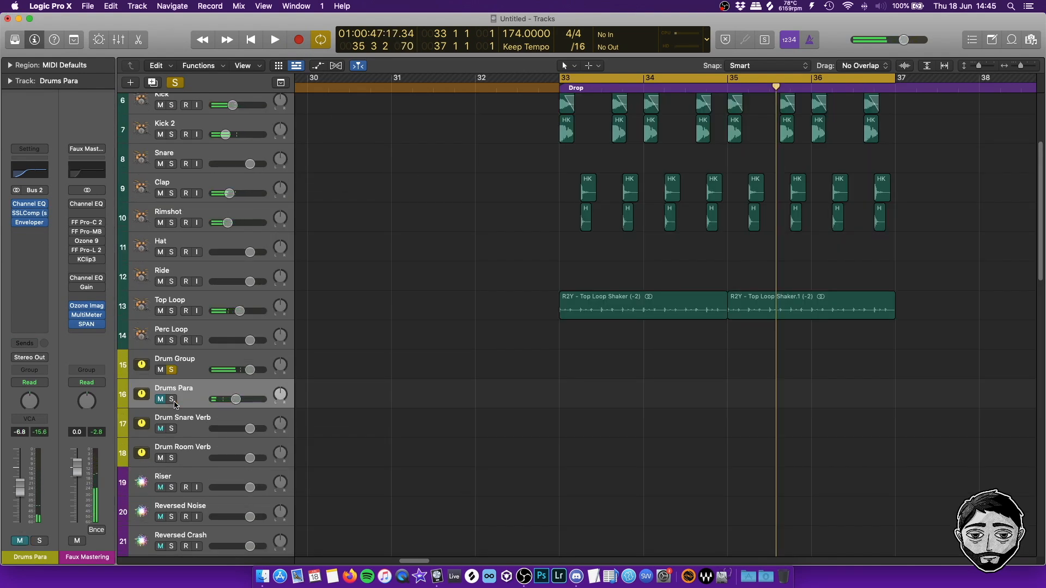
left_click(197, 372)
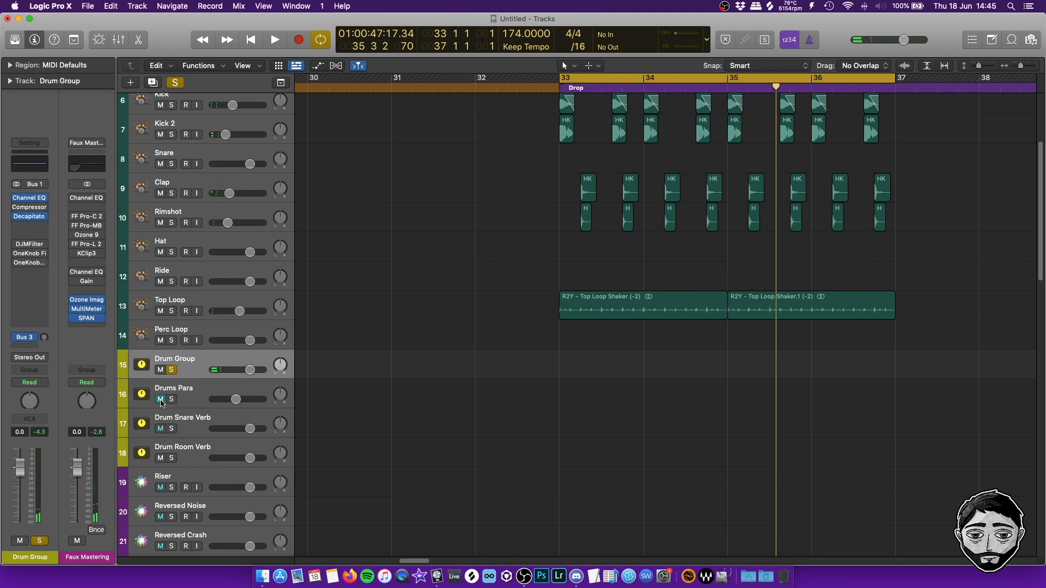
left_click(173, 399)
key("space")
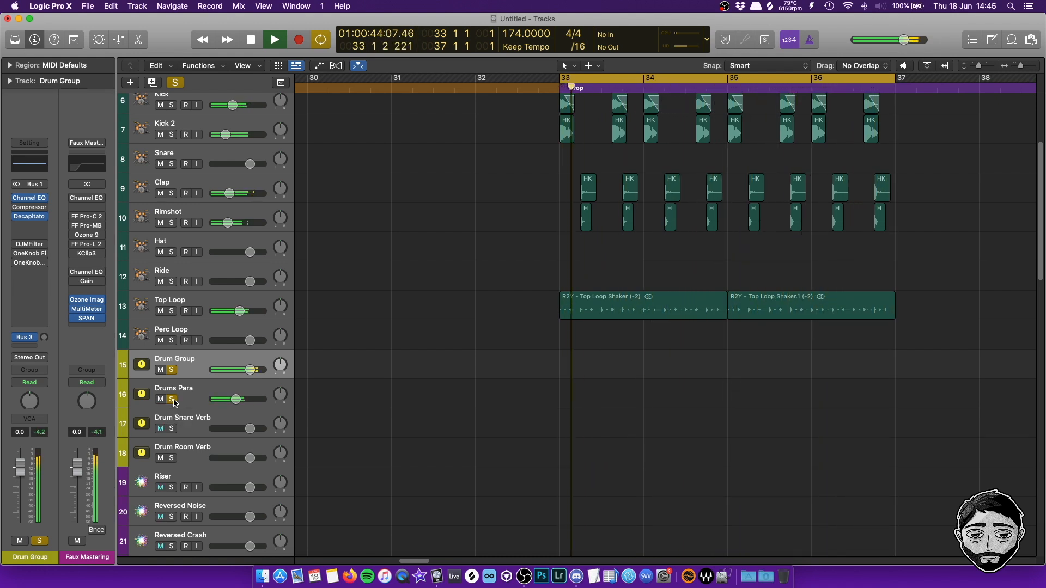
Lower the Drums Para fader to -10.0 dB during playback, clear the bus solos and stop playback.
left_click(198, 404)
left_click_drag(20, 489, 21, 496)
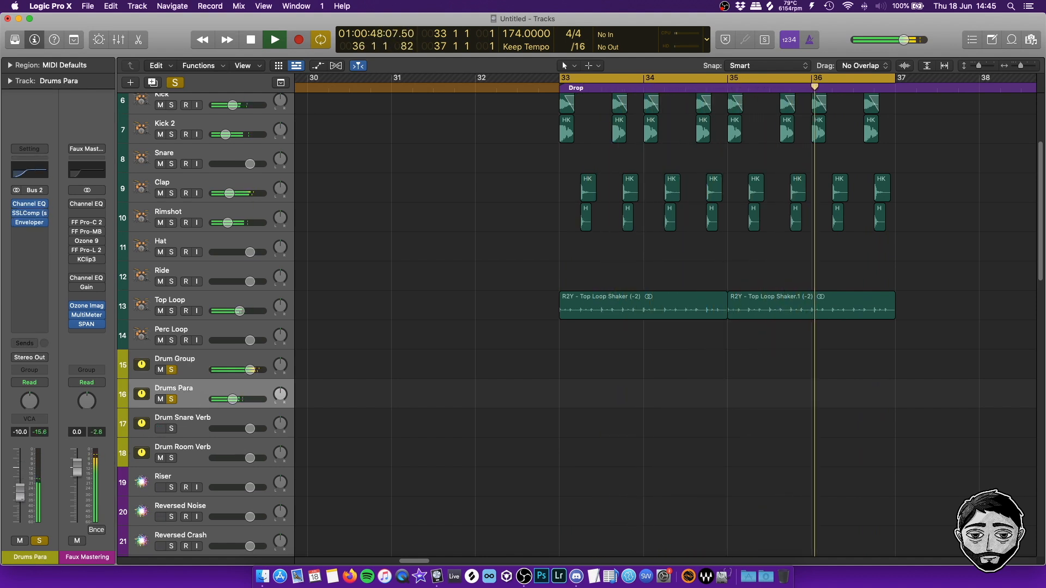
left_click(171, 400)
key("space")
Turn up the Drum Group's Bus 3 send and open ValhallaRoom on the Drum Room Verb bus.
left_click(195, 368)
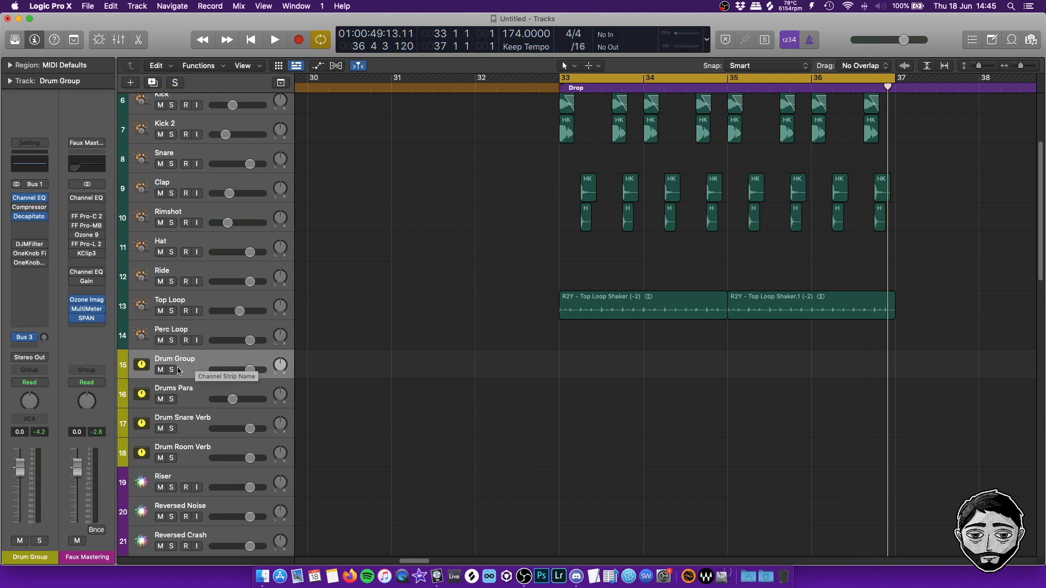
left_click(43, 340)
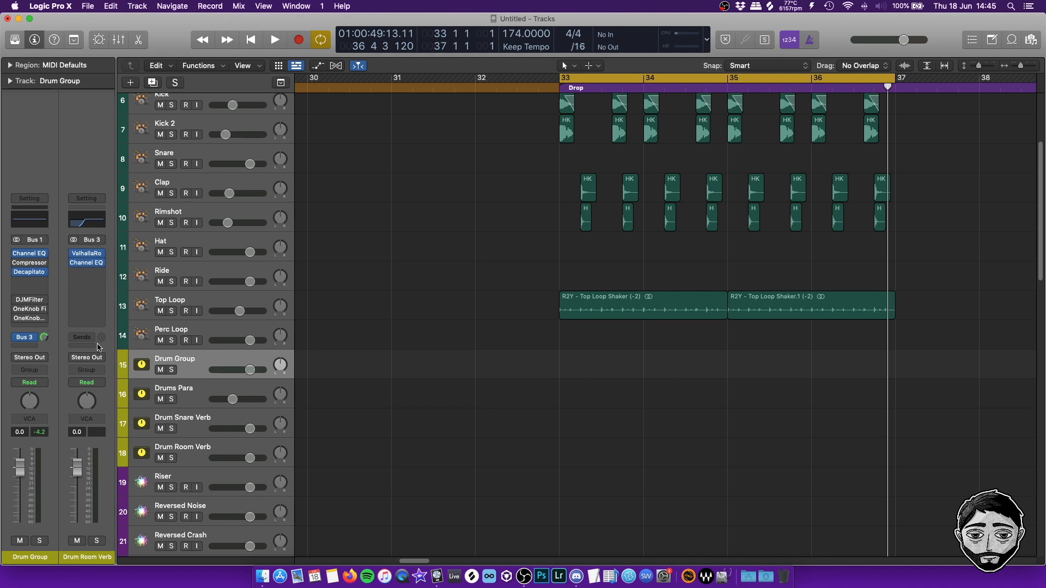
left_click(86, 254)
double_click(585, 154)
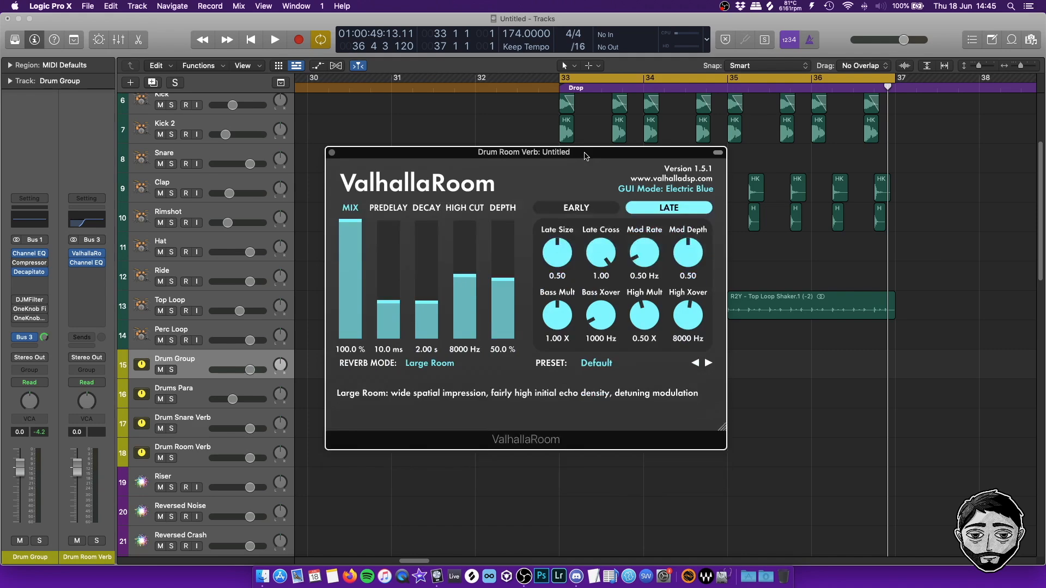
left_click_drag(575, 157, 575, 172)
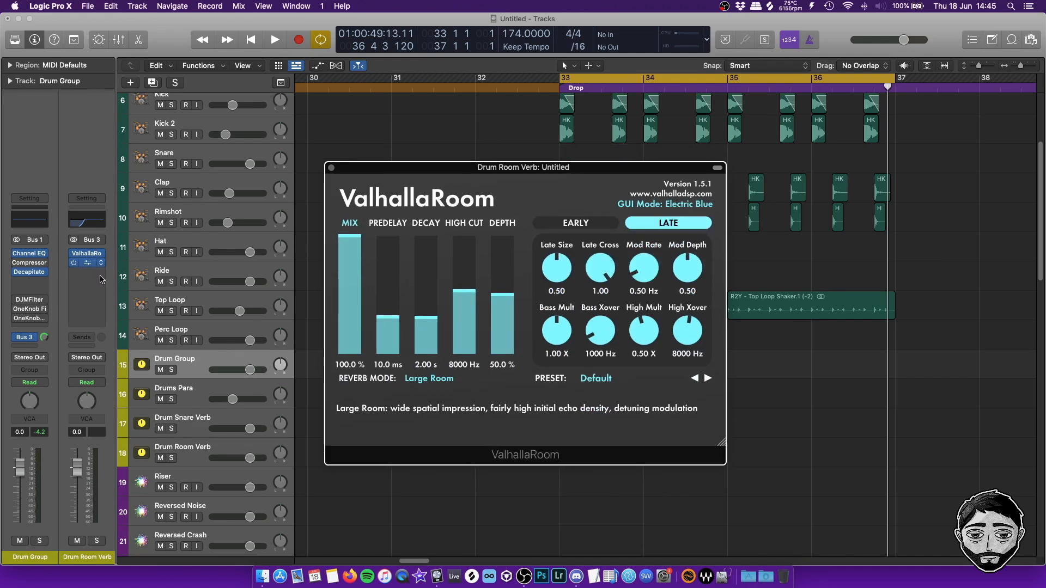
Check the low cut in Drum Room Verb's Channel EQ, close that window and return to ValhallaRoom.
left_click(88, 263)
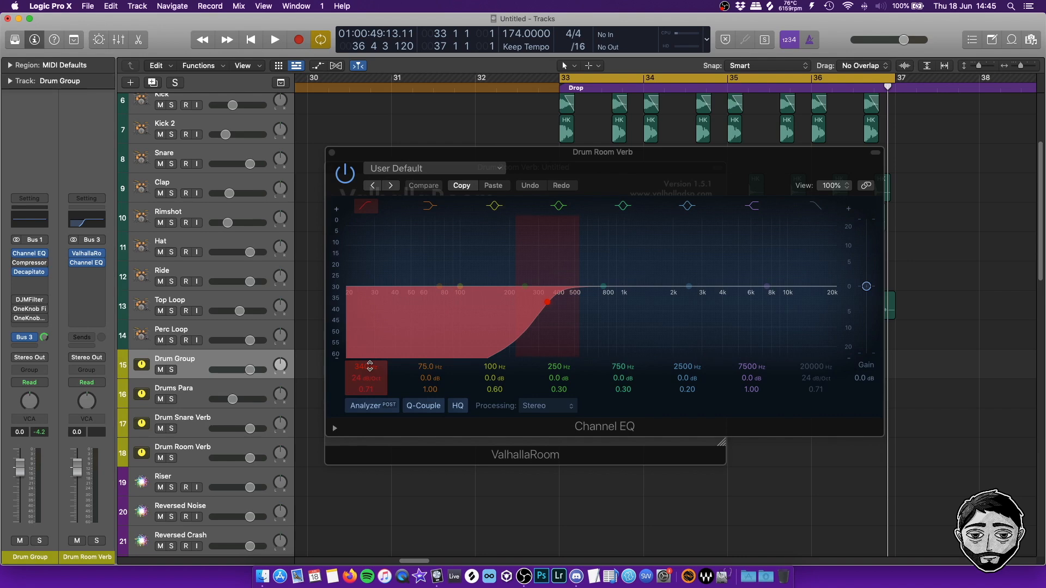
left_click(435, 454)
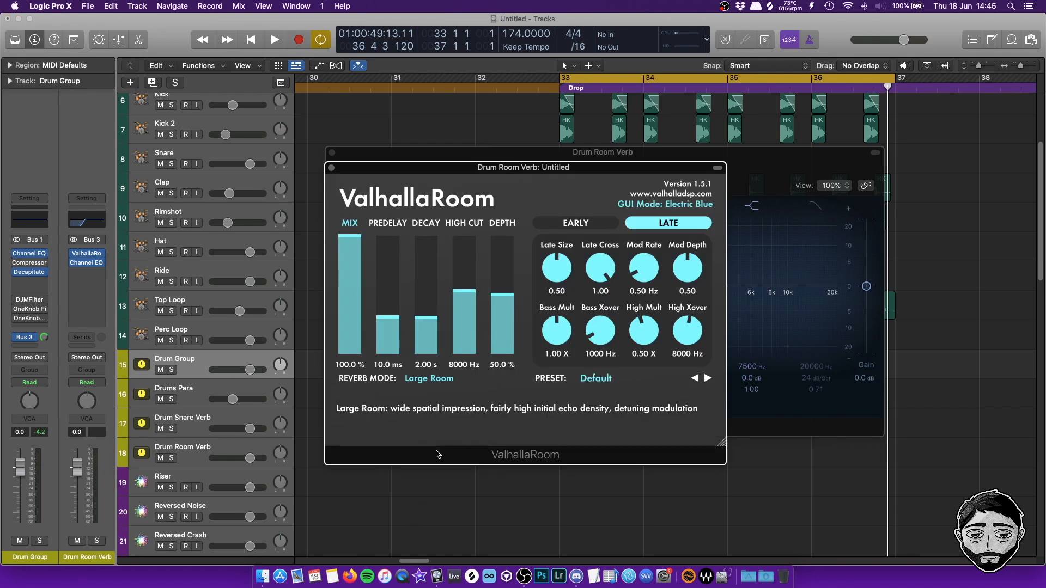
left_click(332, 152)
Set ValhallaRoom to 1.9 ms predelay, 1.19 s decay, 9440 Hz high cut and 10.6% depth while the drums play.
left_click_drag(388, 318, 396, 333)
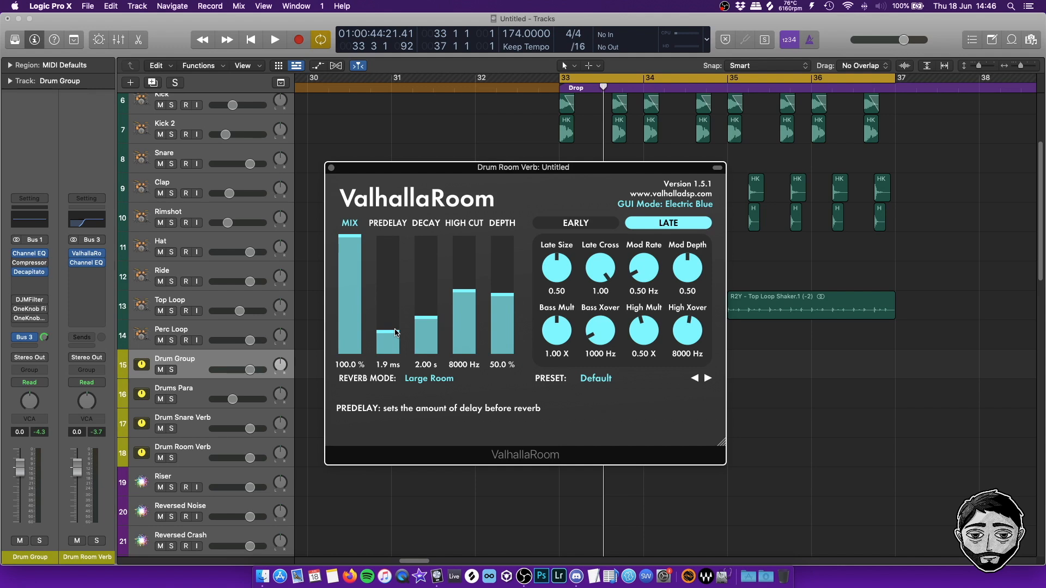
key("space")
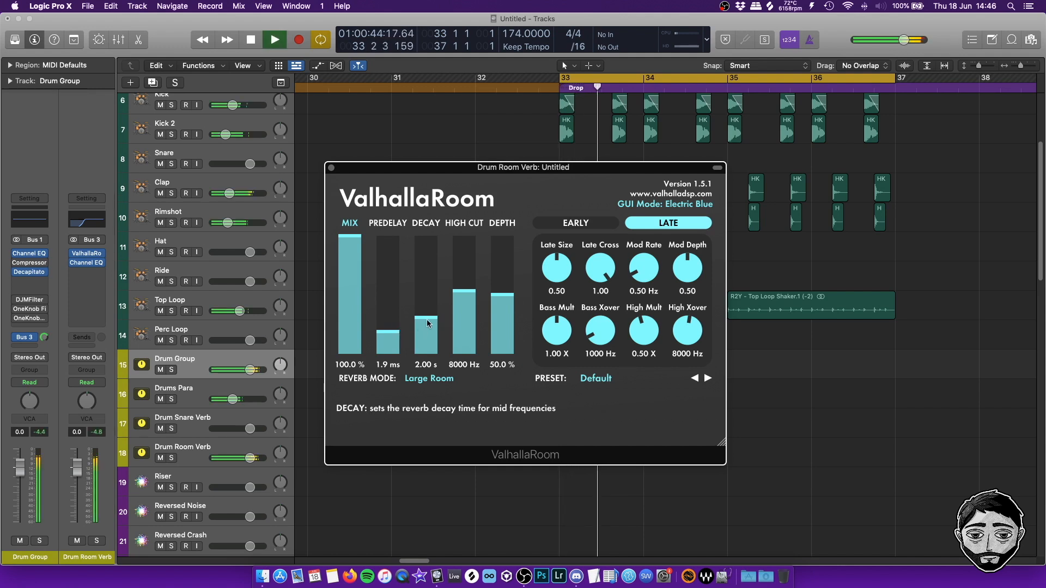
left_click_drag(435, 321, 501, 344)
left_click(502, 296)
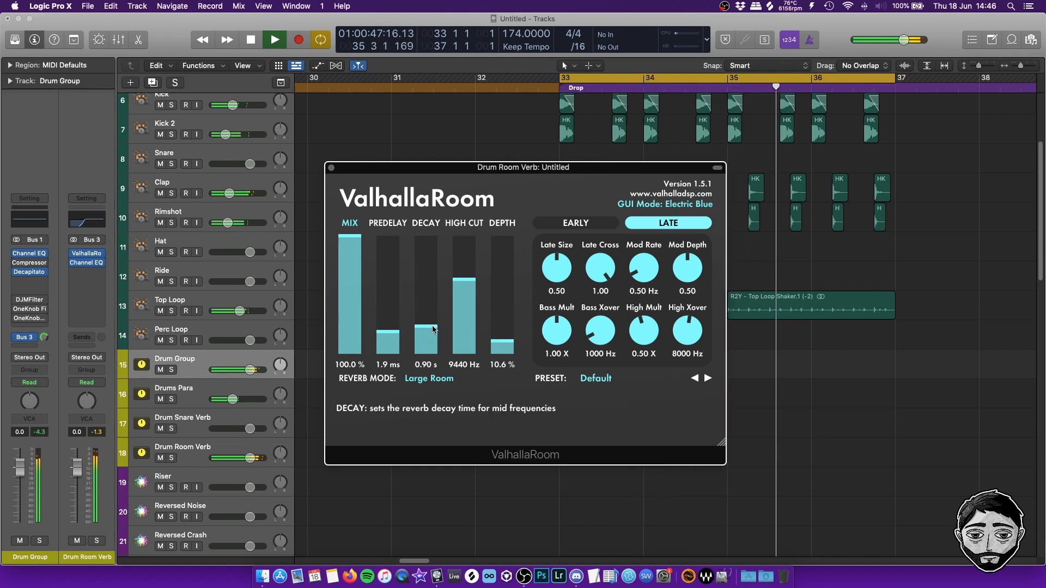
mouse_move(434, 327)
left_mouse_down()
mouse_move(434, 267)
mouse_move(440, 327)
left_mouse_up()
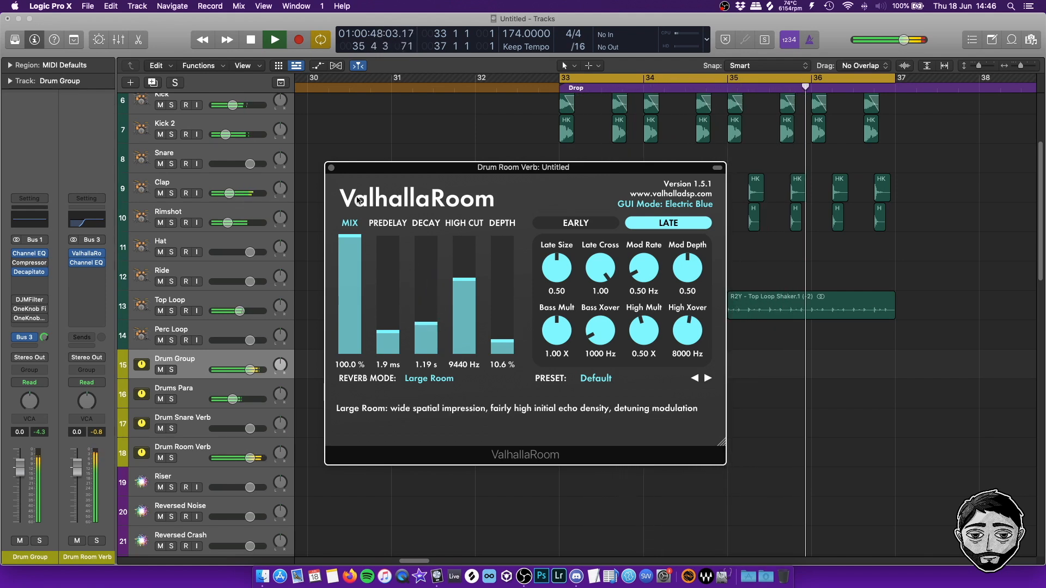
Close ValhallaRoom, audition Drum Room Verb with its Channel EQ bypassed, and re-enable the EQ.
left_click(331, 168)
left_click(101, 253)
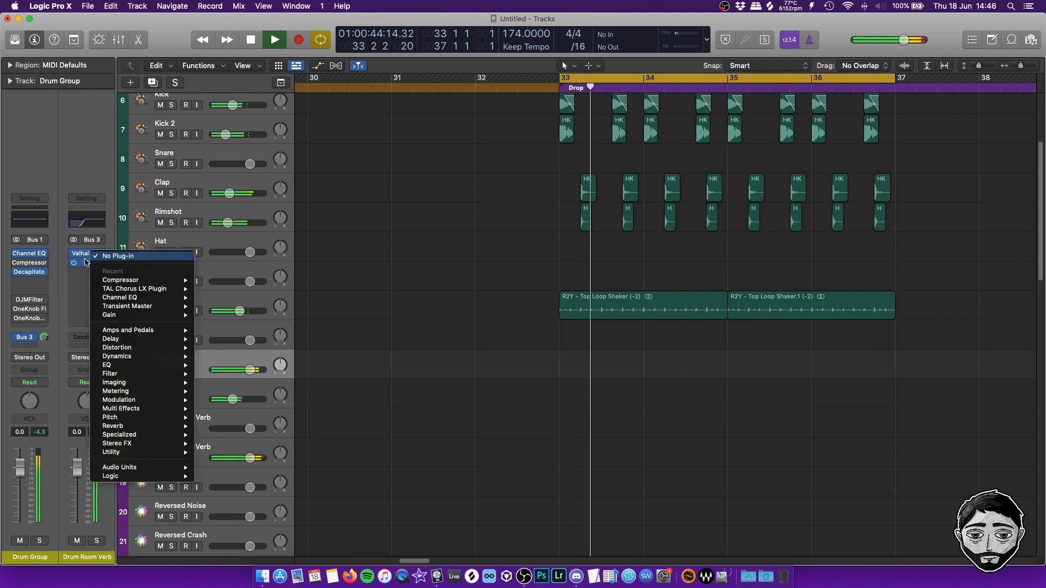
left_click(307, 285)
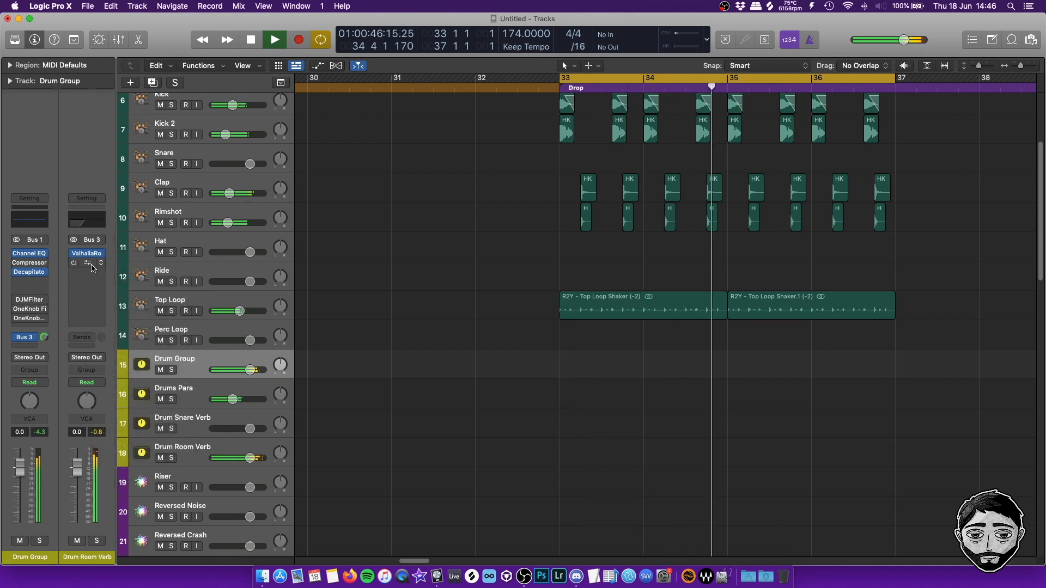
left_click(87, 263)
left_click_drag(376, 154, 361, 154)
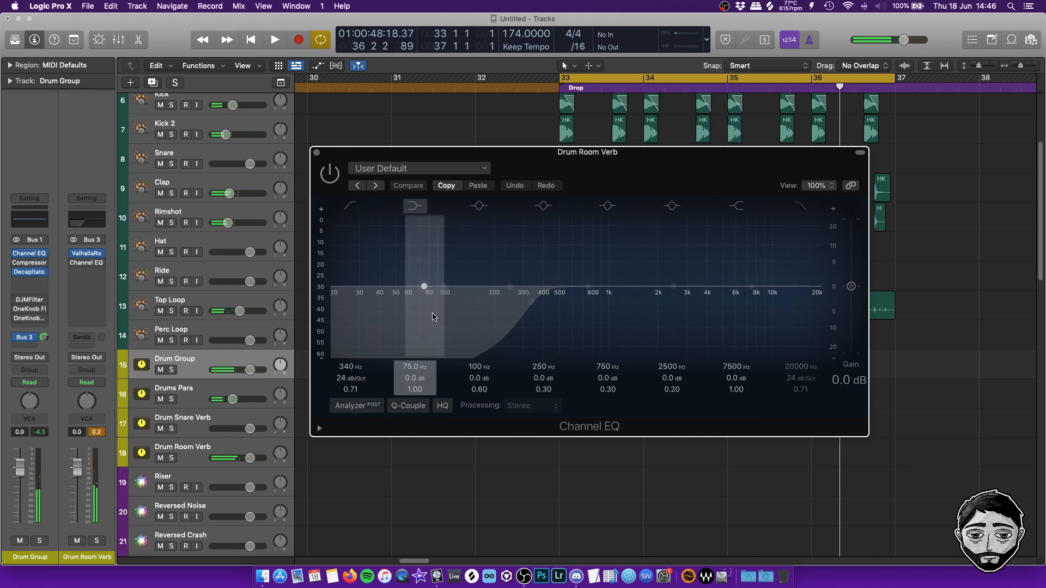
left_click(100, 434)
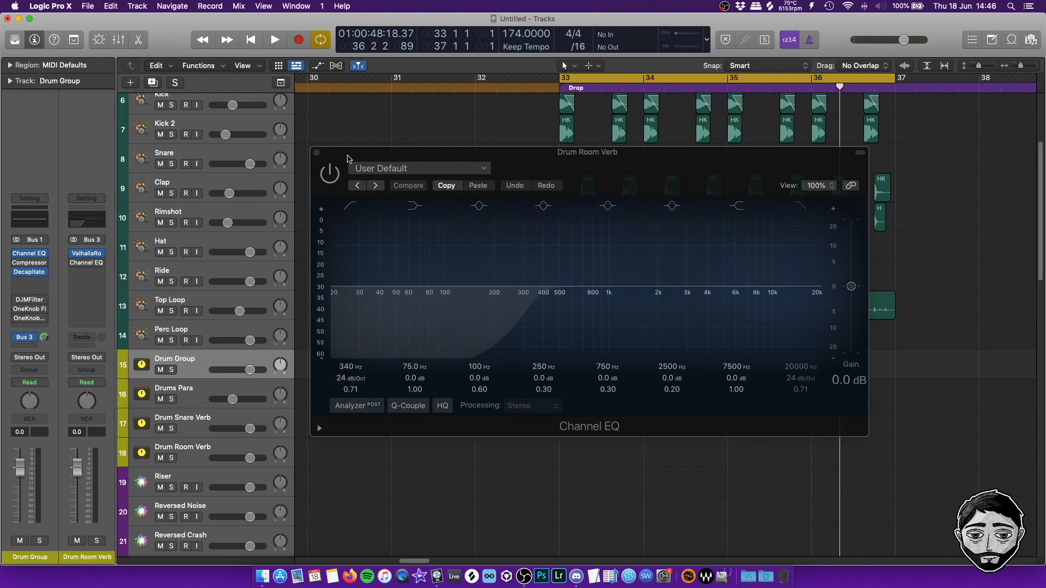
key("space")
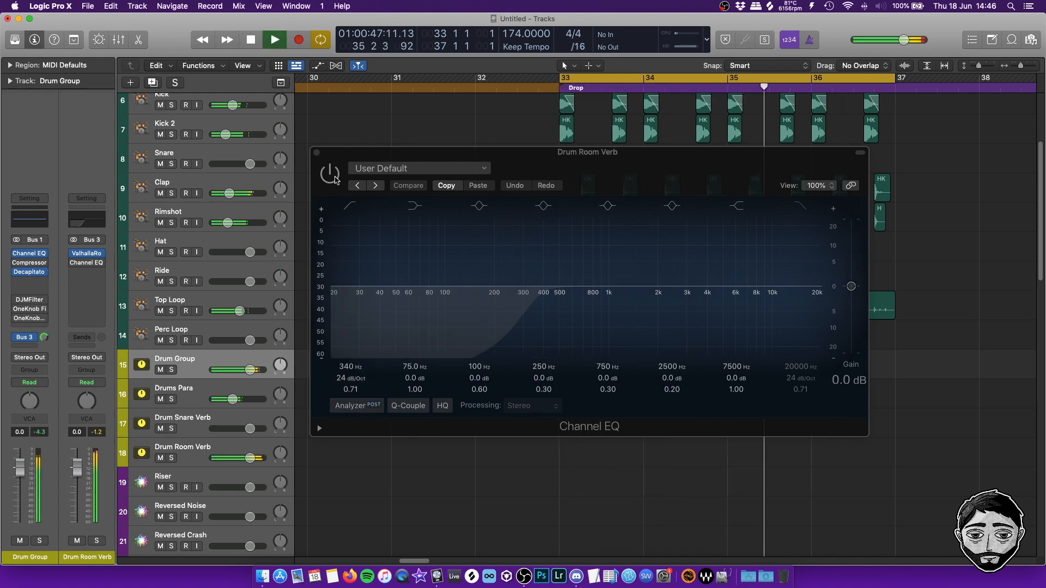
left_click(337, 182)
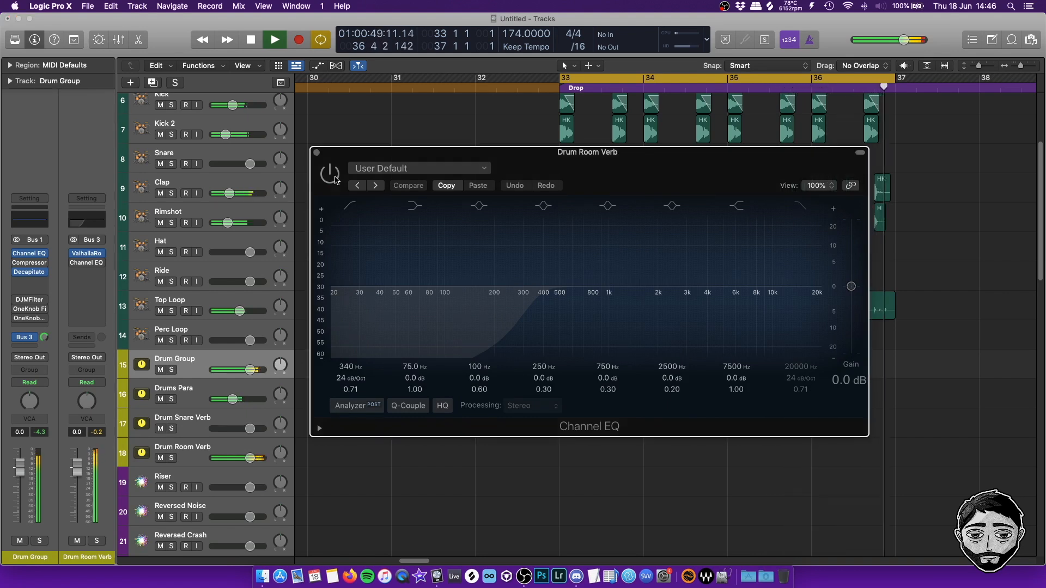
Set the Drum Room Verb EQ's low cut to 470 Hz at 18 dB/Oct, close the EQ and stop playback.
mouse_move(349, 378)
left_mouse_down()
mouse_move(355, 435)
mouse_move(355, 350)
mouse_move(351, 373)
left_mouse_up()
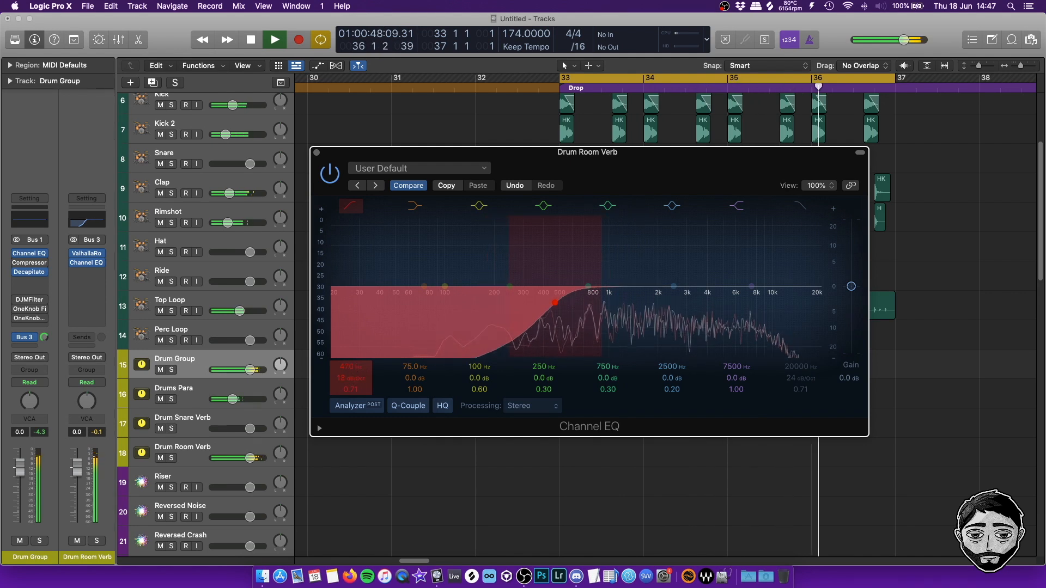
left_click(316, 153)
key("space")
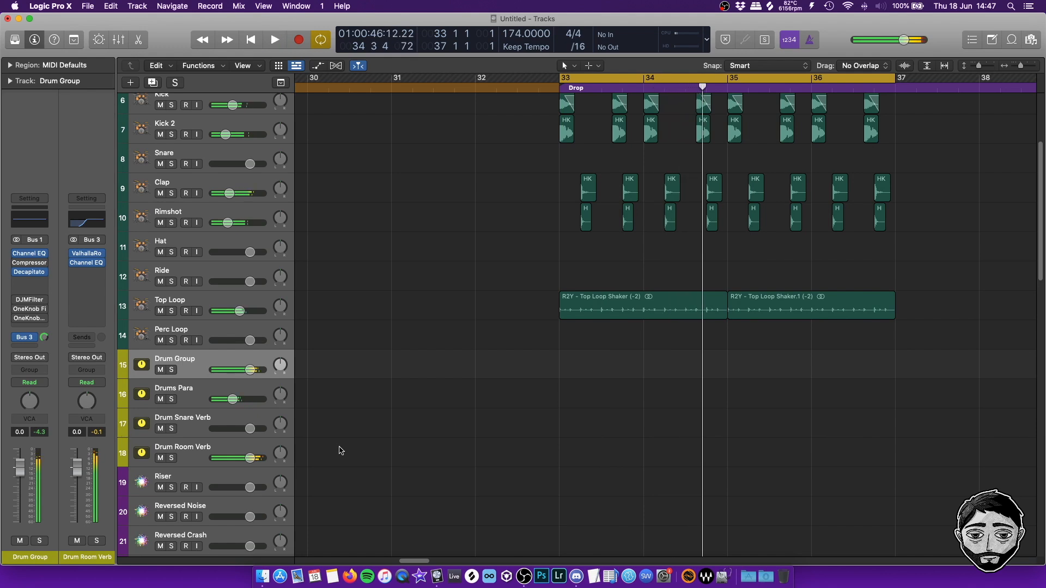
Pull the Drum Room Verb fader fully down and bring it up to -21.0 dB while auditioning the drums.
left_click(214, 457)
left_click_drag(22, 470, 21, 523)
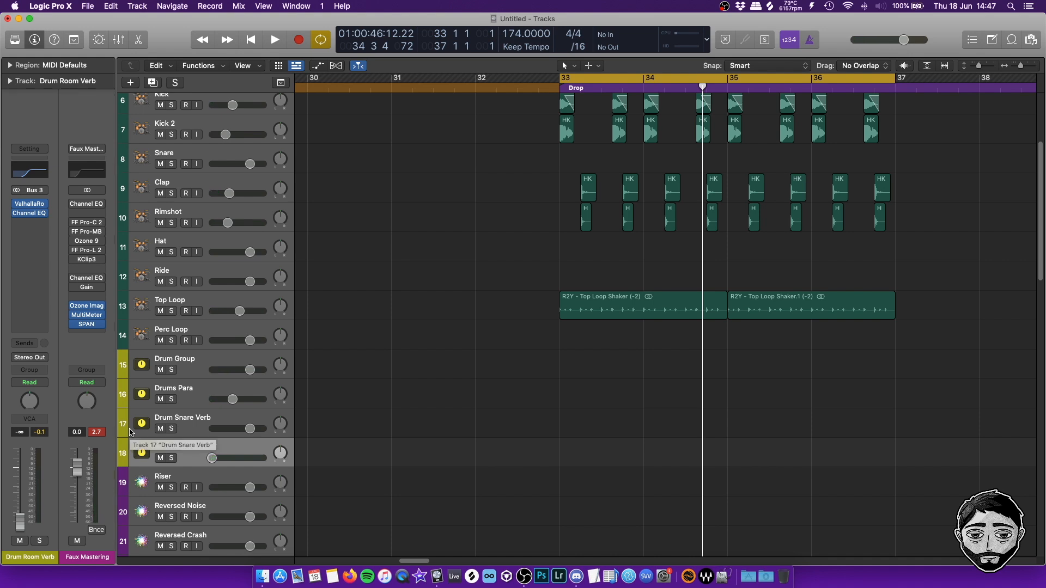
key("space")
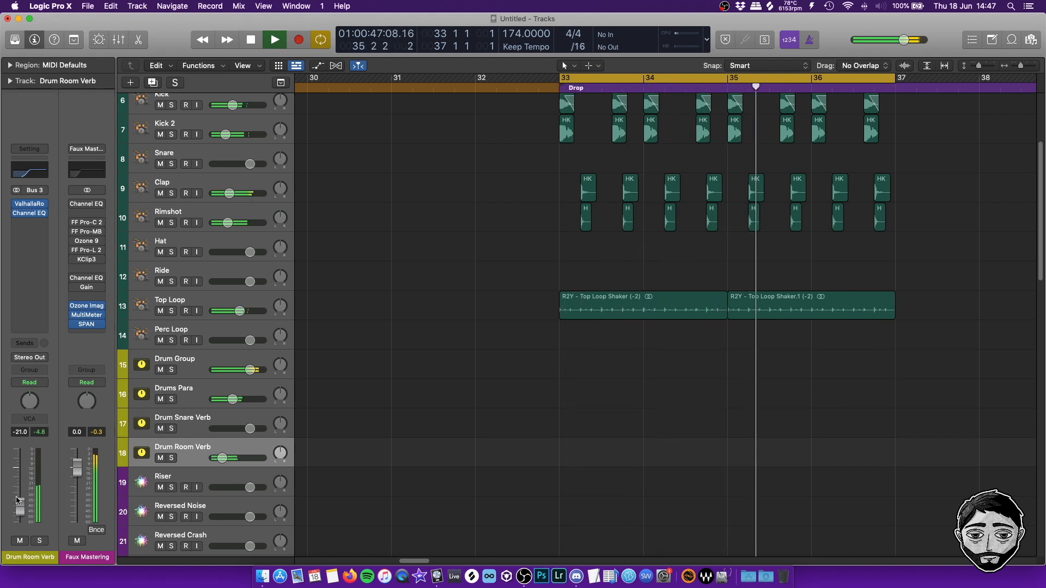
key("space")
Insert the Wider plug-in on the Drum Room Verb bus and set its width to 76%.
left_click(27, 259)
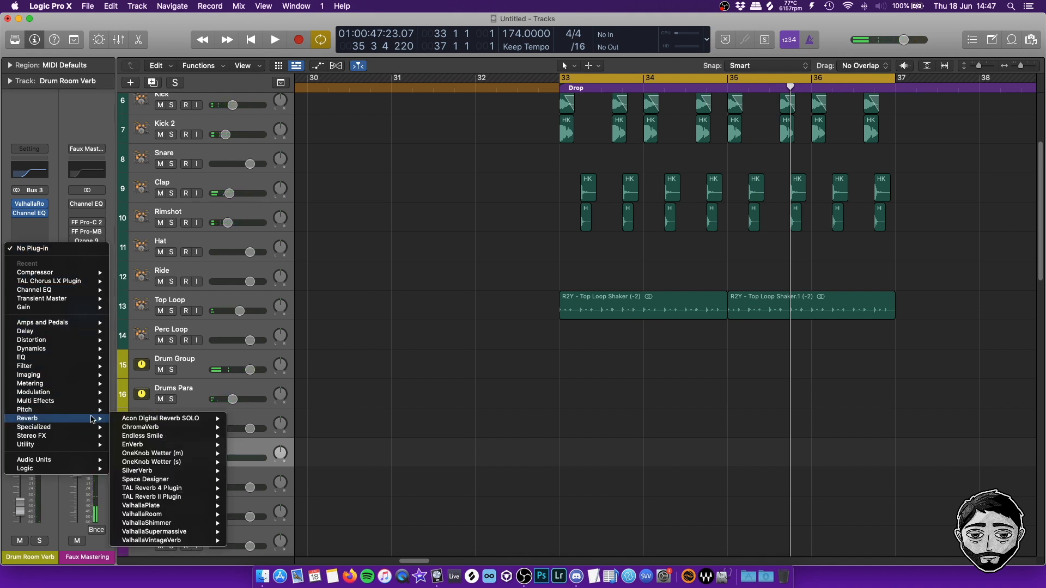
left_click(205, 500)
left_click(30, 245)
left_click(24, 228)
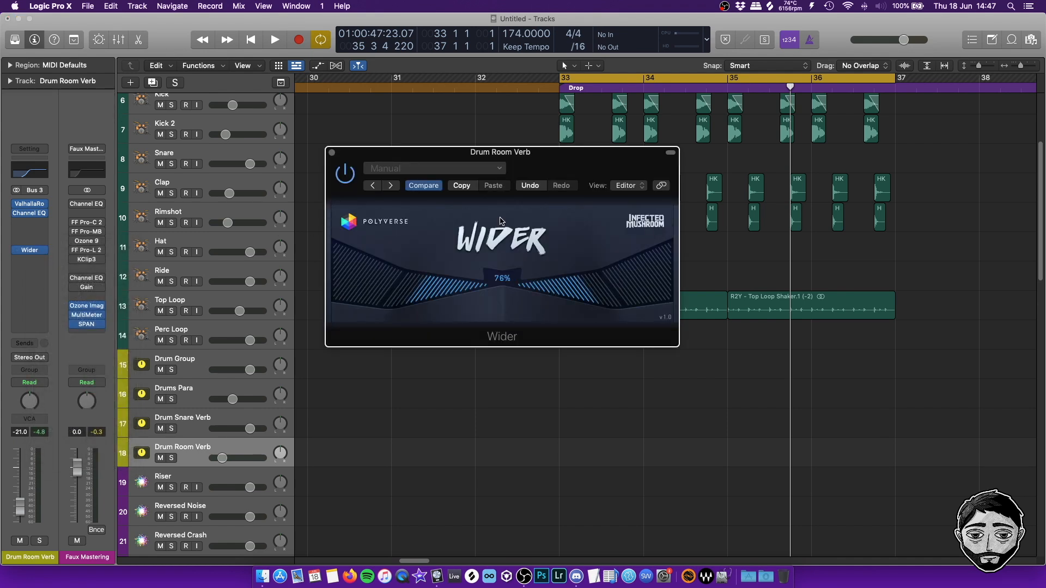
Solo Drum Room Verb during playback, set Wider's width to 79% and close the plug-in.
key("space")
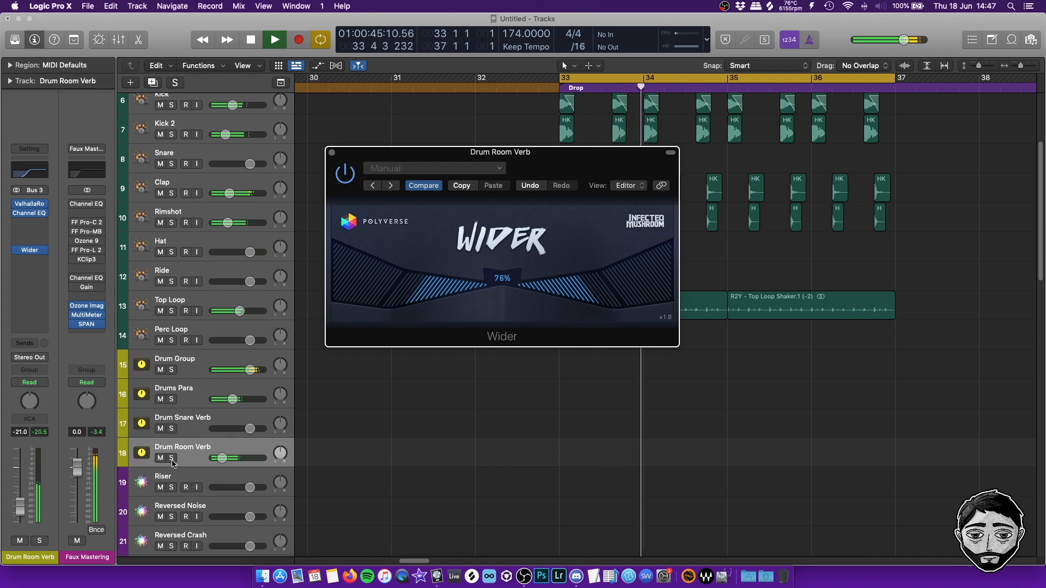
key("s")
mouse_move(508, 299)
left_mouse_down()
mouse_move(506, 116)
mouse_move(509, 367)
mouse_move(508, 279)
left_mouse_up()
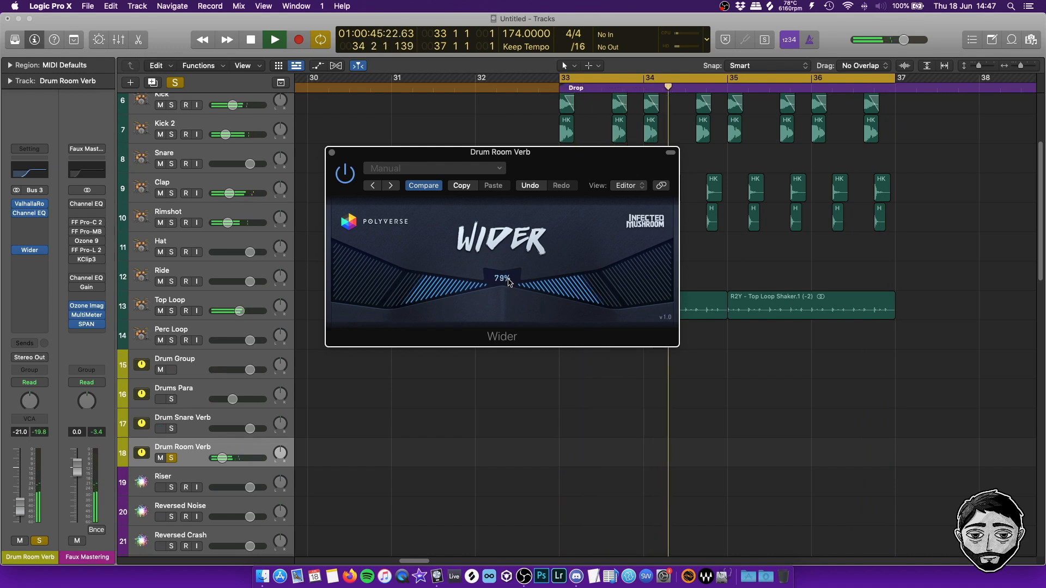
left_click(332, 152)
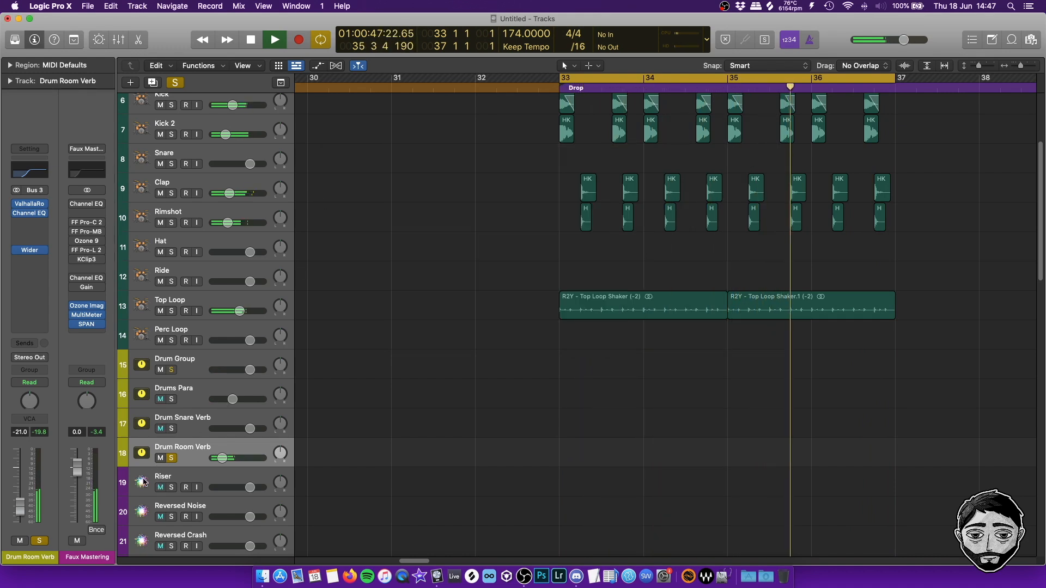
Lower the Drum Room Verb fader to -25.0 dB, clear its solo and stop playback.
left_click_drag(25, 506, 25, 505)
left_click(171, 458)
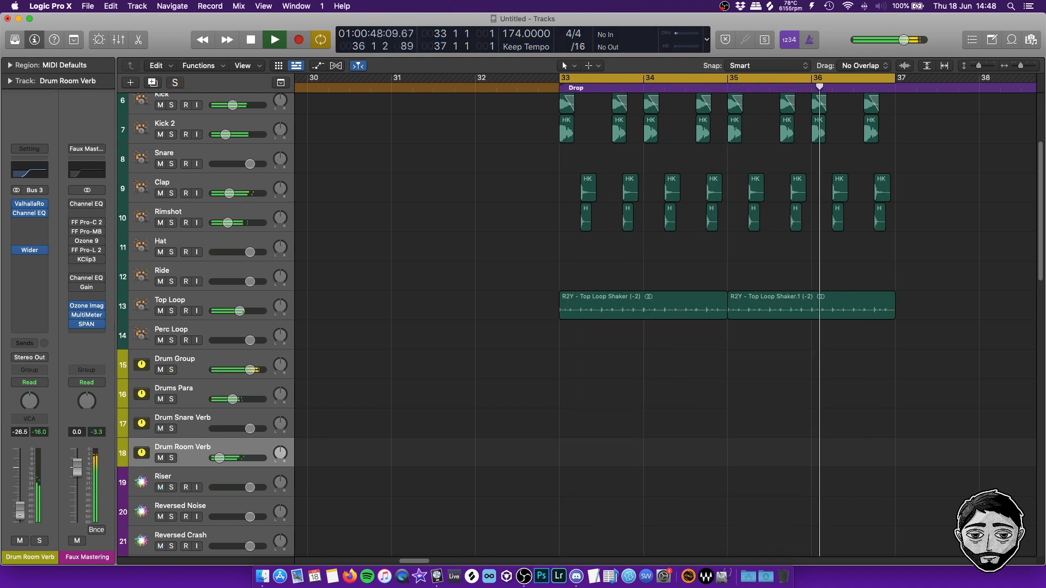
key("space")
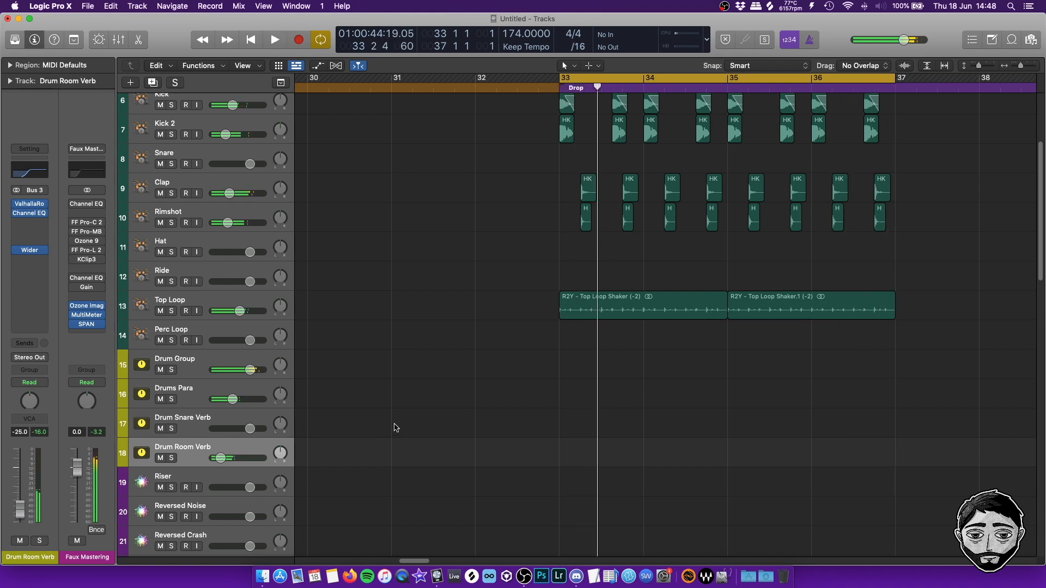
Turn up the Bus 4 sends on the Rimshot and Clap tracks to feed Drum Snare Verb.
scroll(359, 436, "up", 5)
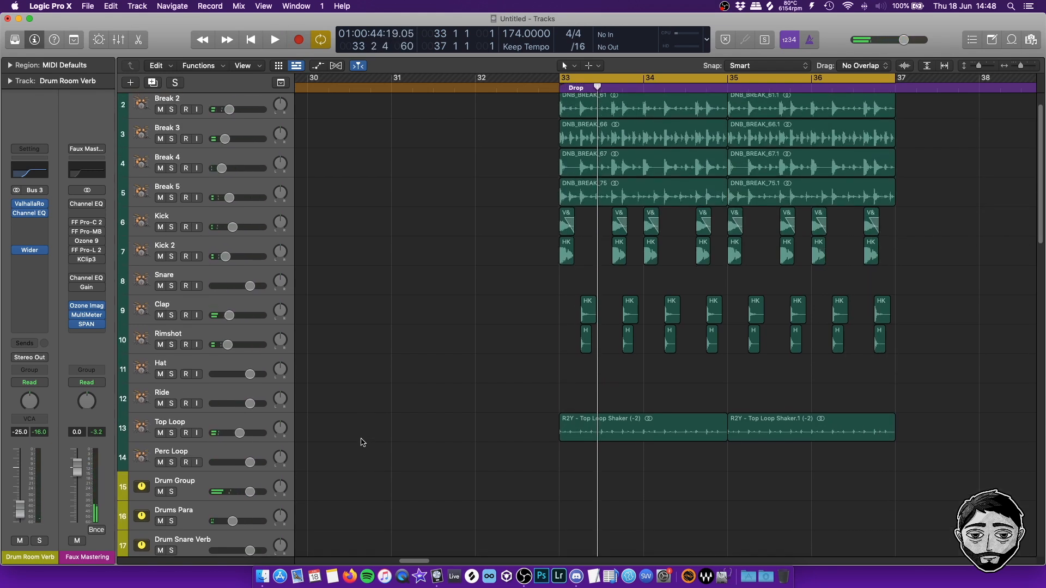
left_click(190, 310)
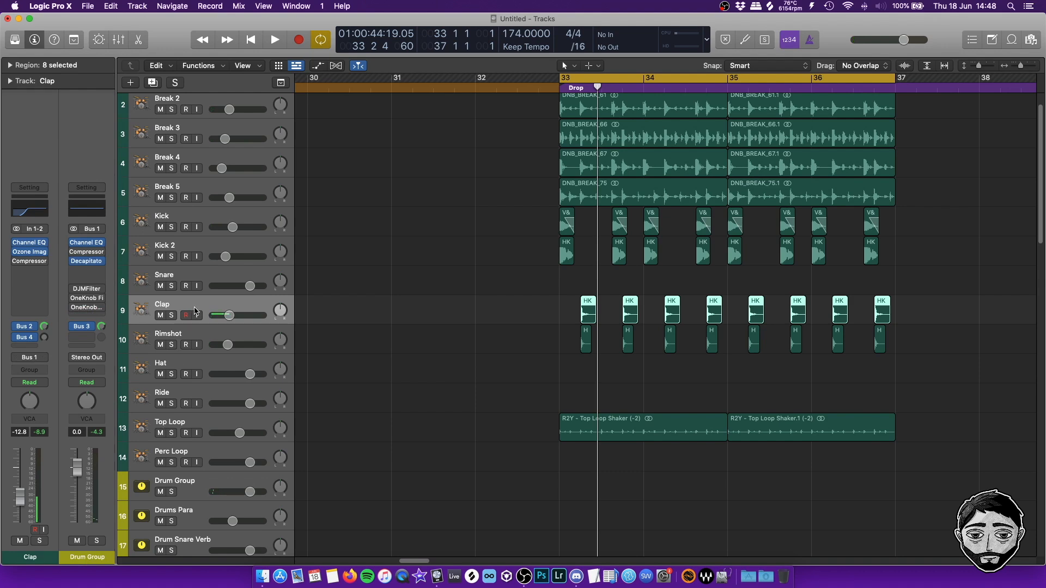
left_click(195, 334)
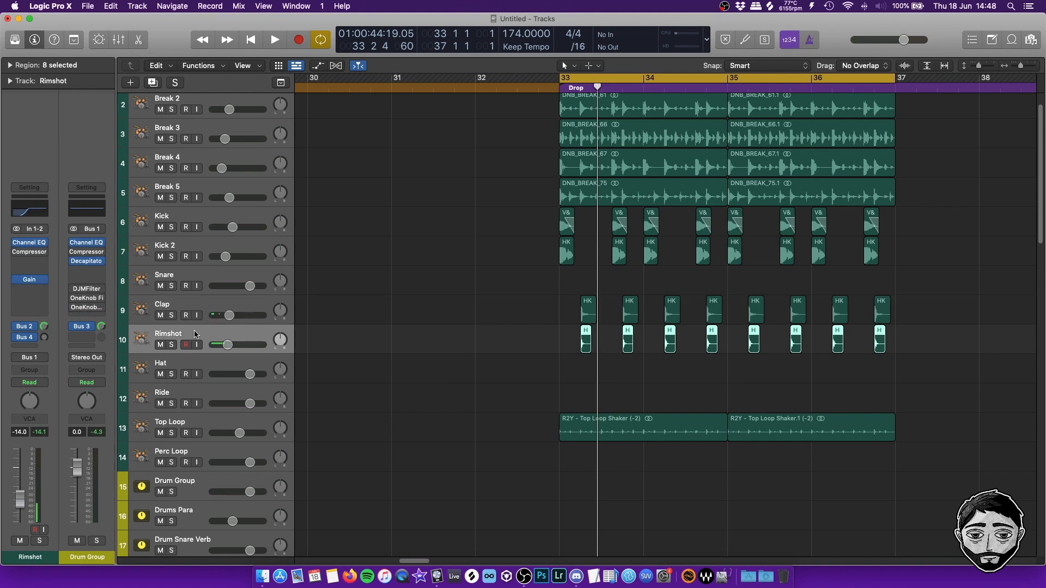
left_click(46, 339)
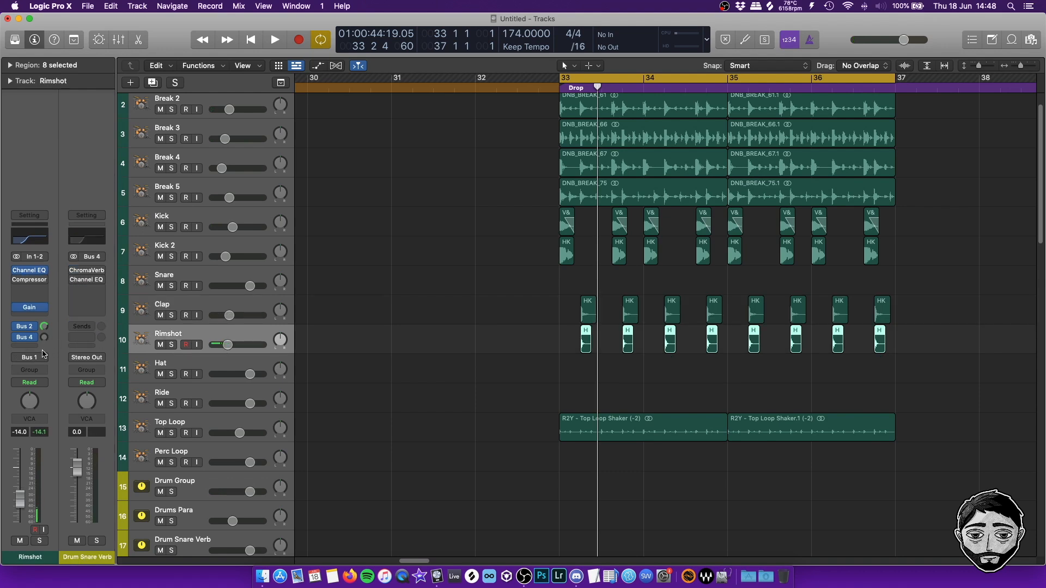
key("Up")
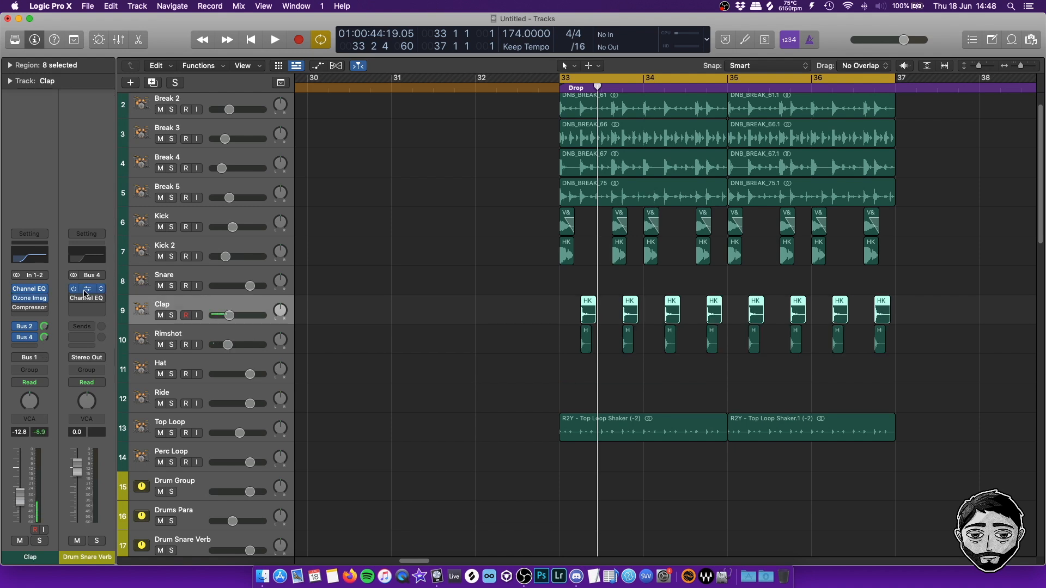
Open ChromaVerb on the Drum Snare Verb bus and start playback to audition the snare reverb.
left_click(85, 293)
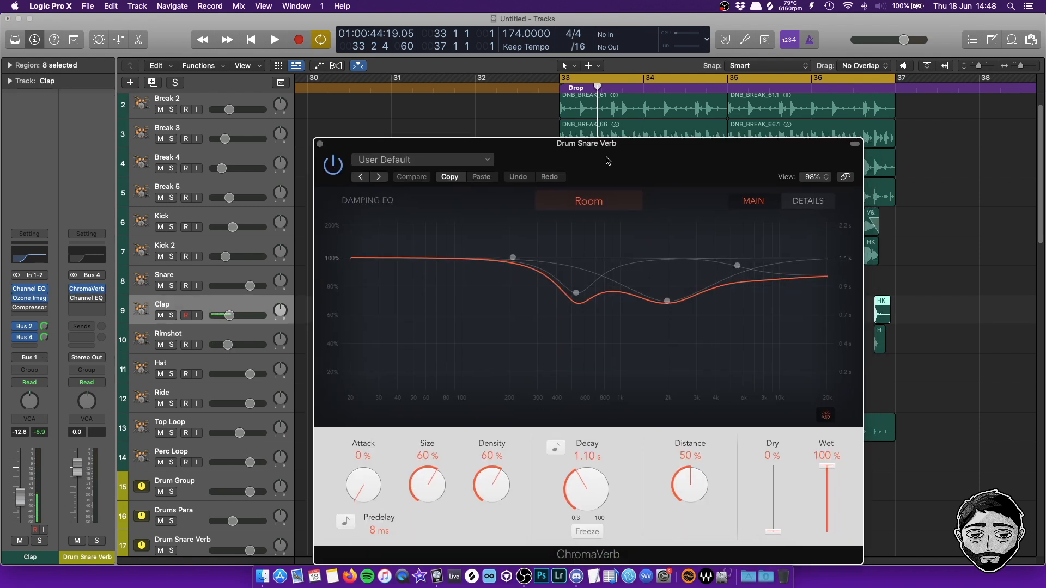
left_click_drag(607, 161, 586, 126)
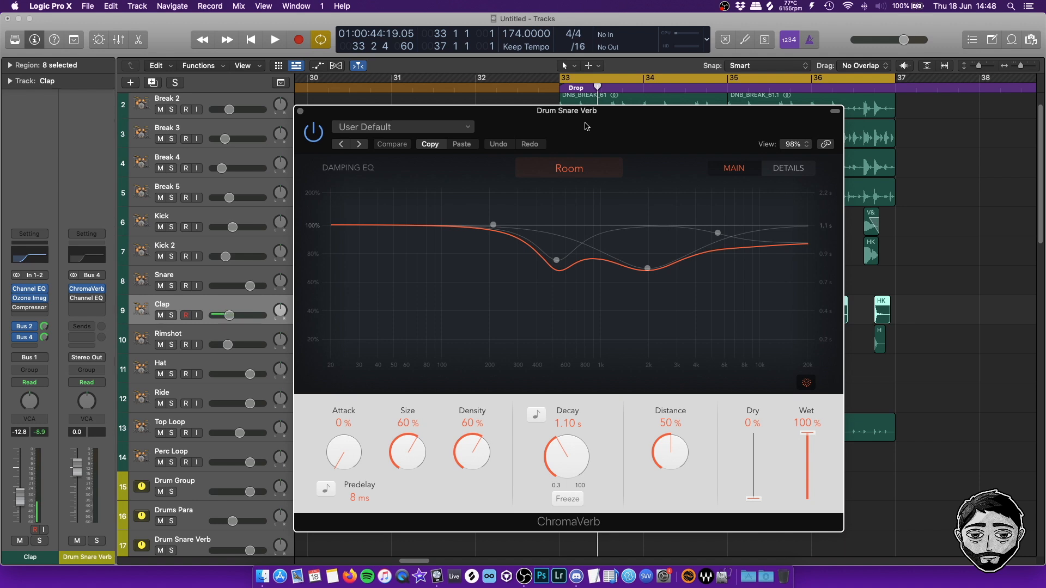
double_click(587, 116)
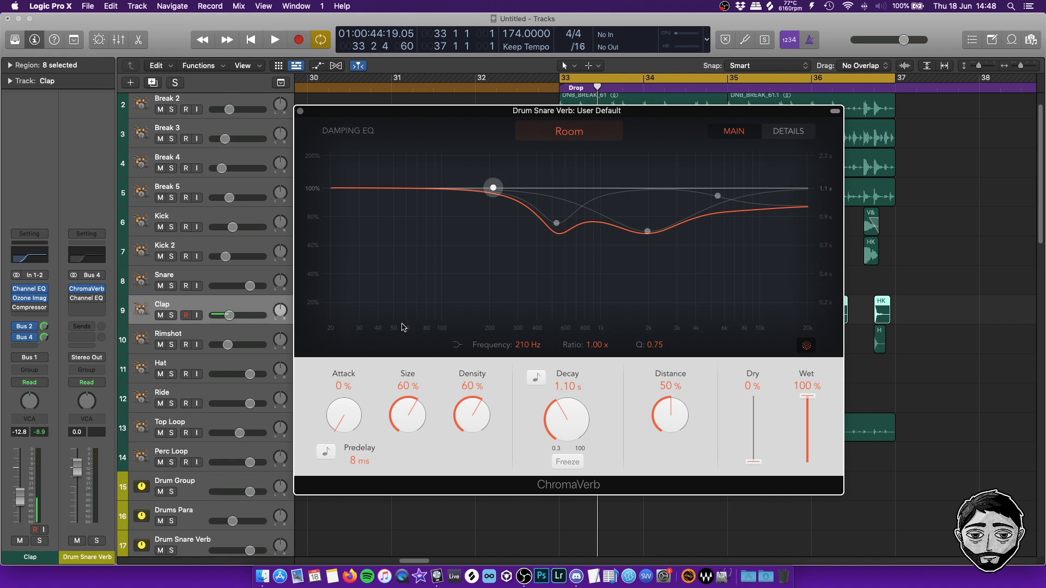
key("space")
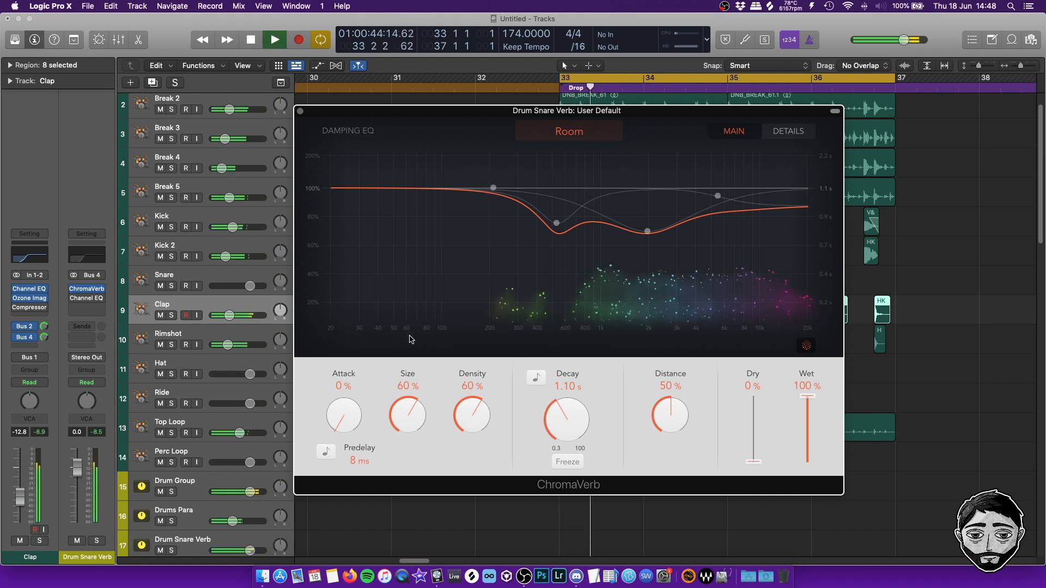
Set Drum Snare Verb's Channel EQ low cut to about 1100 Hz at 18 dB/Oct while auditioning, and close the EQ.
left_click(86, 298)
key("space")
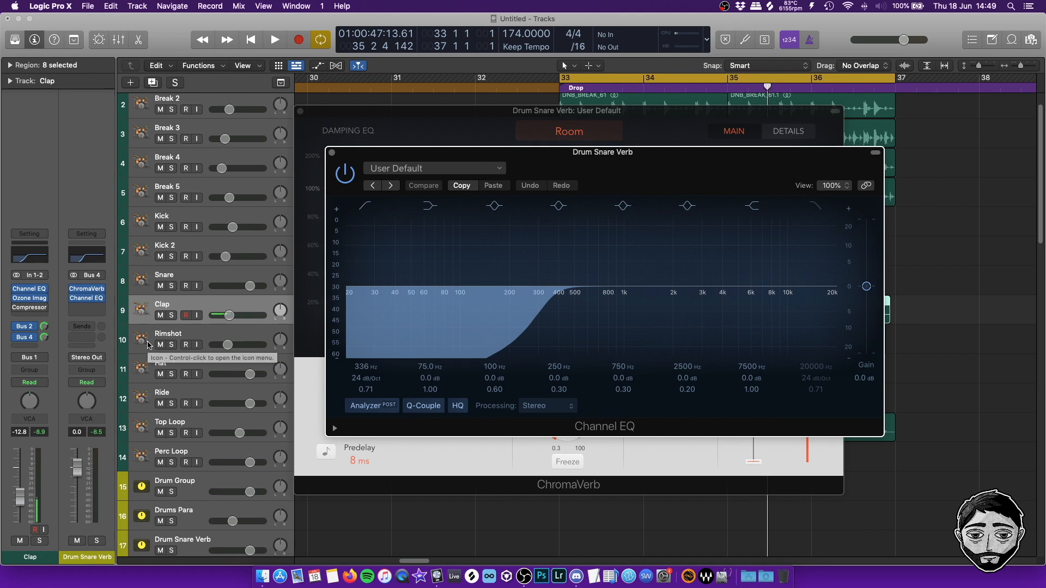
left_click_drag(536, 302, 492, 302)
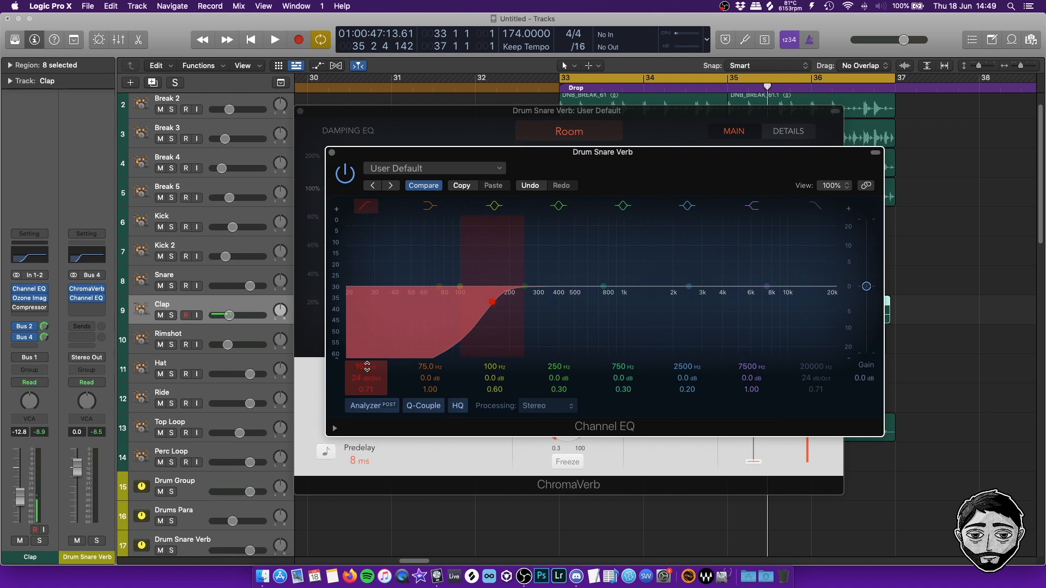
key("space")
left_click_drag(366, 366, 366, 338)
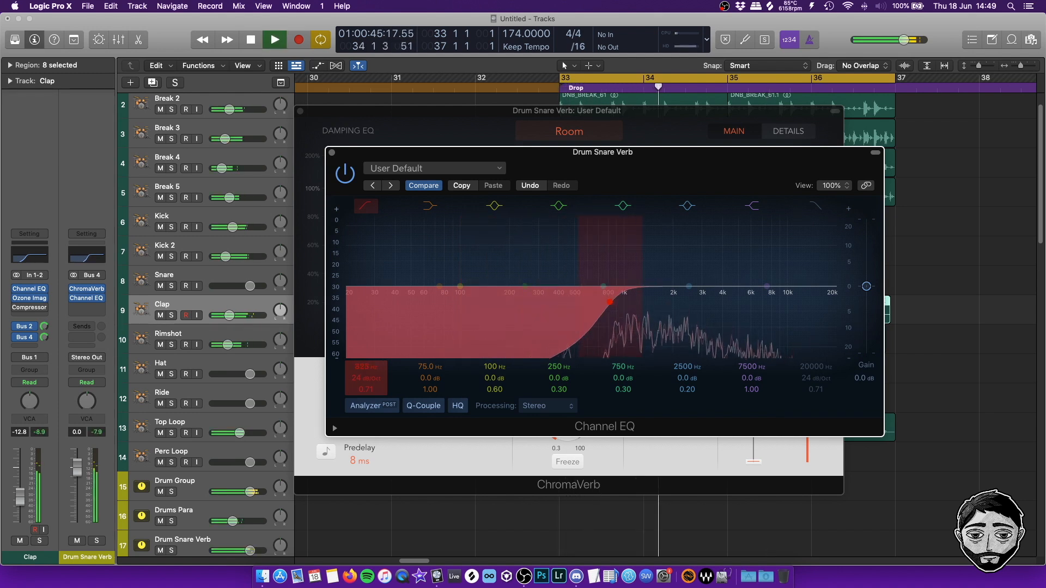
mouse_move(366, 377)
left_mouse_down()
mouse_move(367, 357)
mouse_move(369, 385)
mouse_move(368, 363)
left_mouse_up()
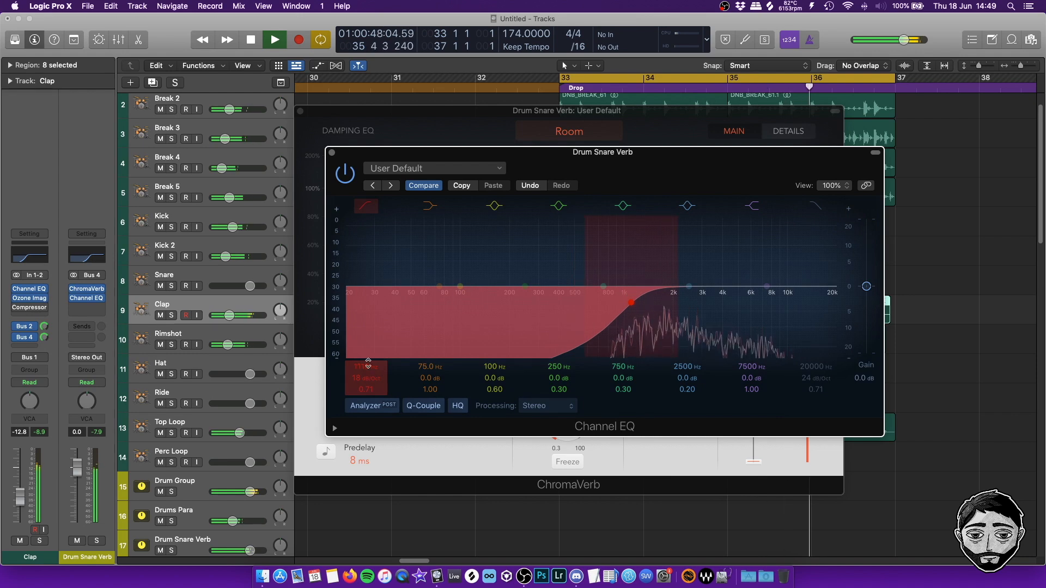
left_click(332, 152)
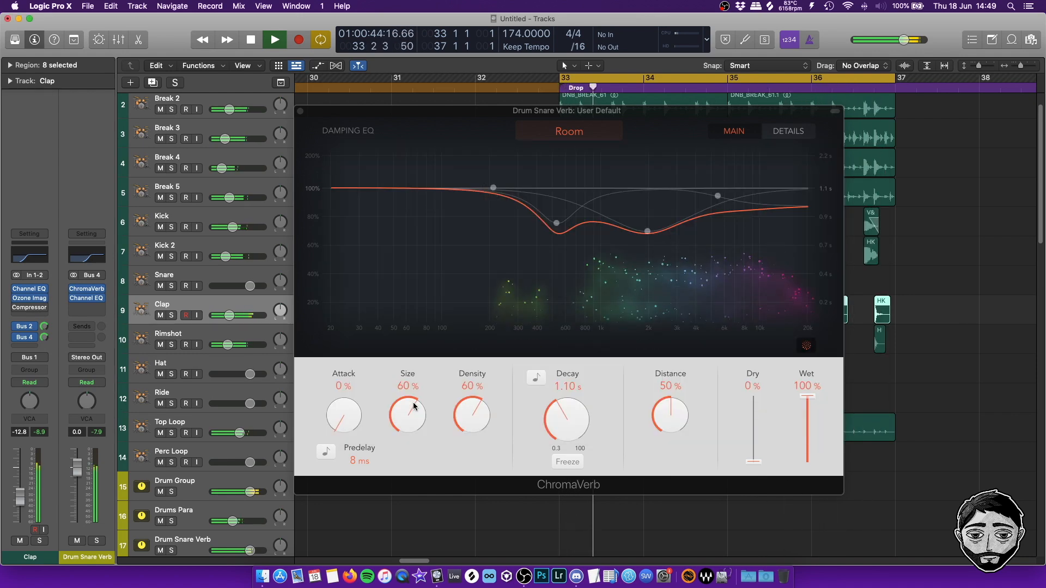
Set ChromaVerb's Size to 36%, Predelay to 68 ms, Decay to 1.20 s and Distance to 30%, then save the project and close the plug-in.
left_click_drag(413, 402, 407, 445)
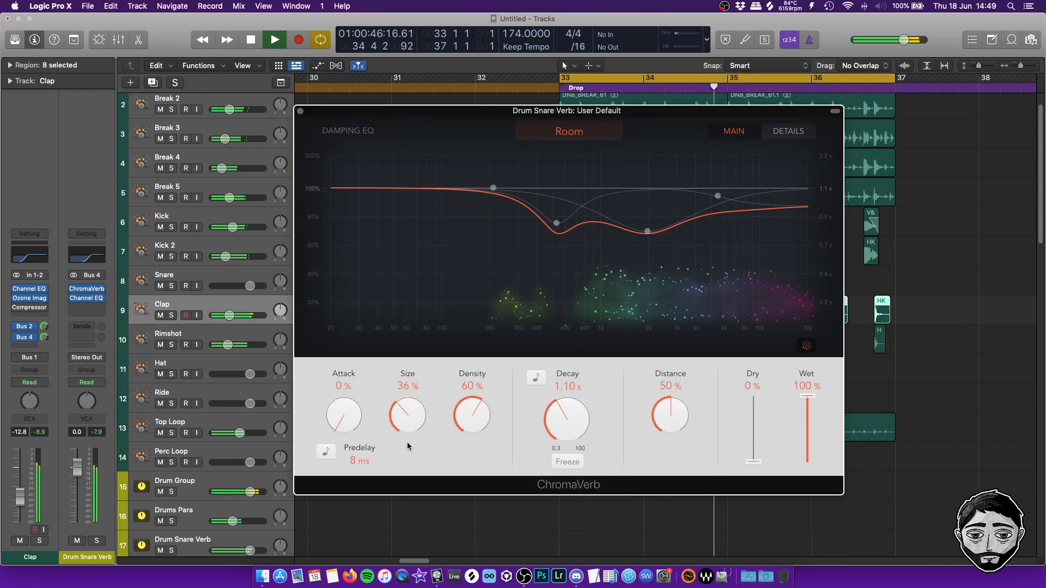
mouse_move(348, 450)
left_mouse_down()
mouse_move(348, 414)
mouse_move(347, 435)
left_mouse_up()
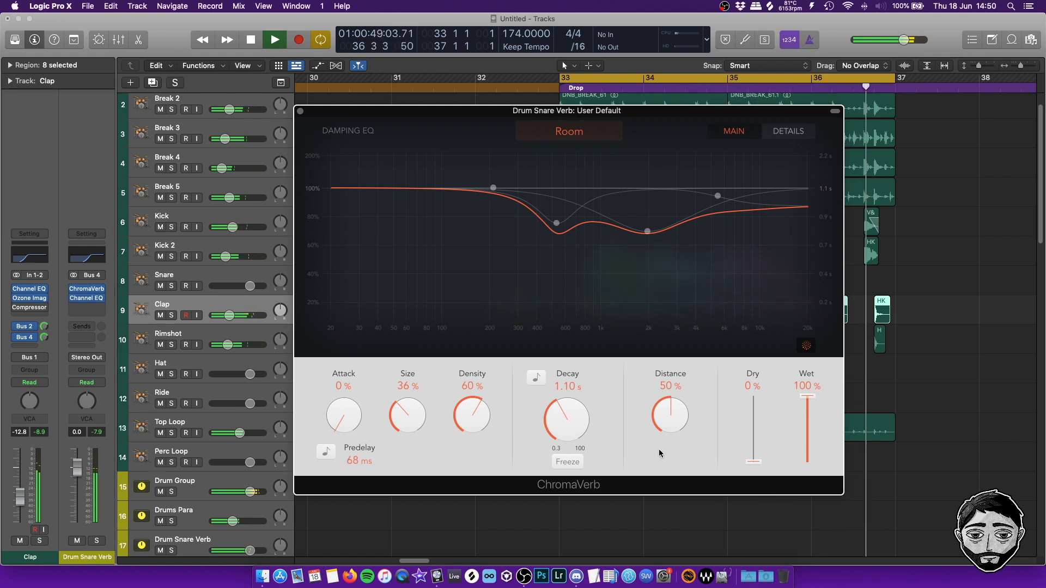
left_click_drag(569, 424, 570, 434)
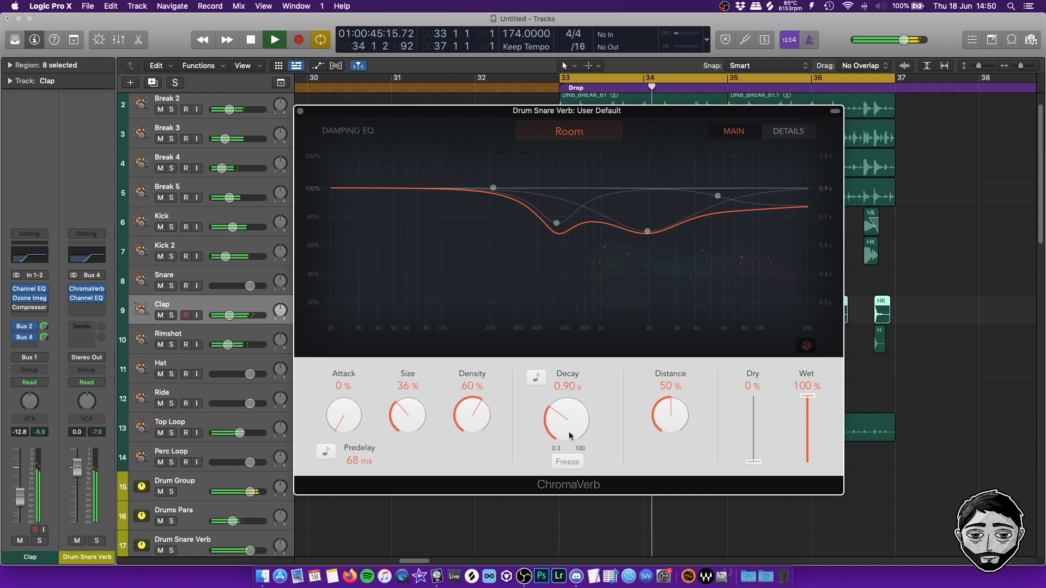
left_click_drag(671, 425, 671, 419)
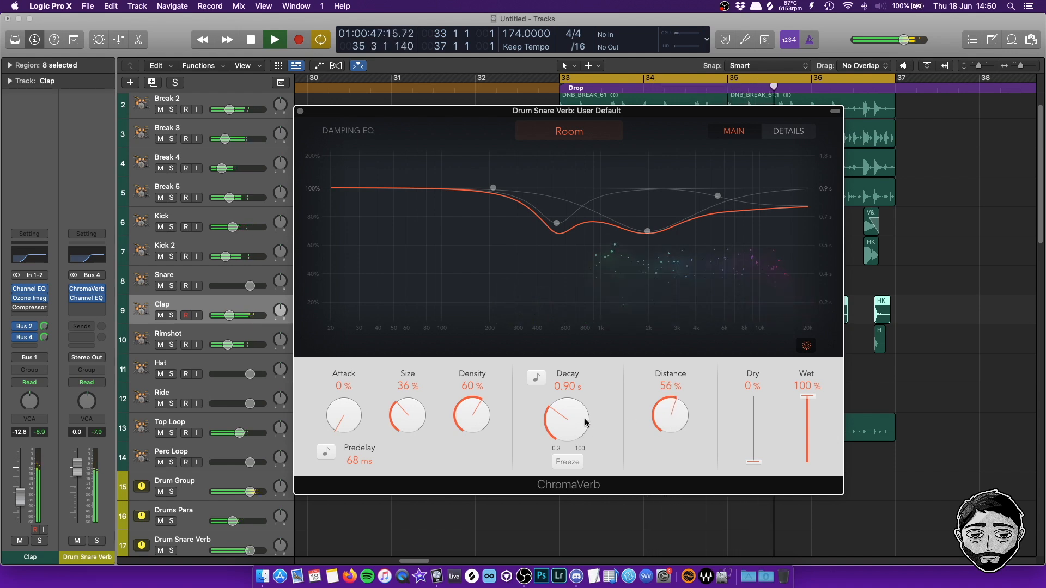
left_click_drag(586, 405, 587, 393)
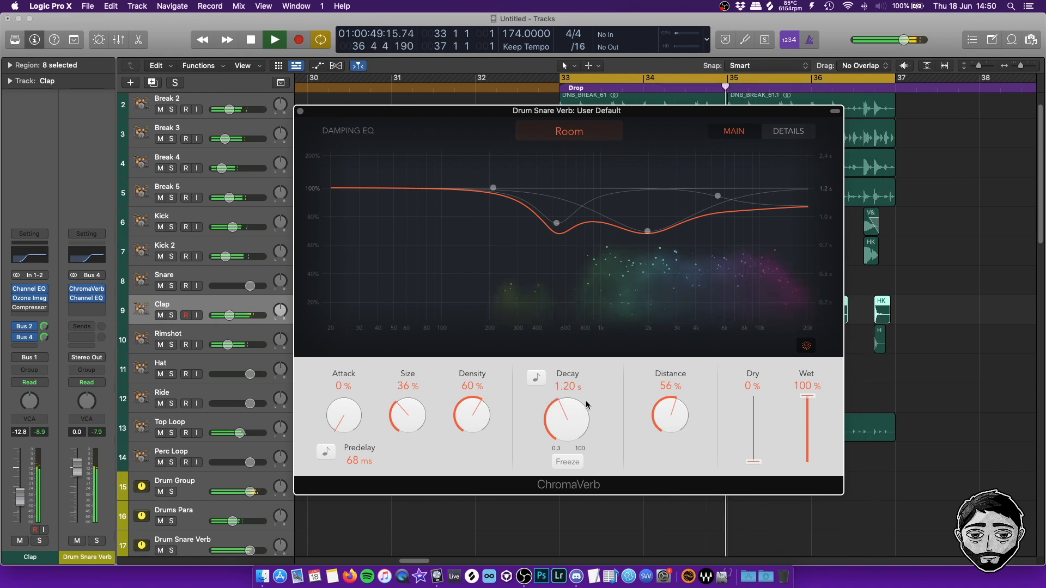
left_click_drag(671, 416, 661, 457)
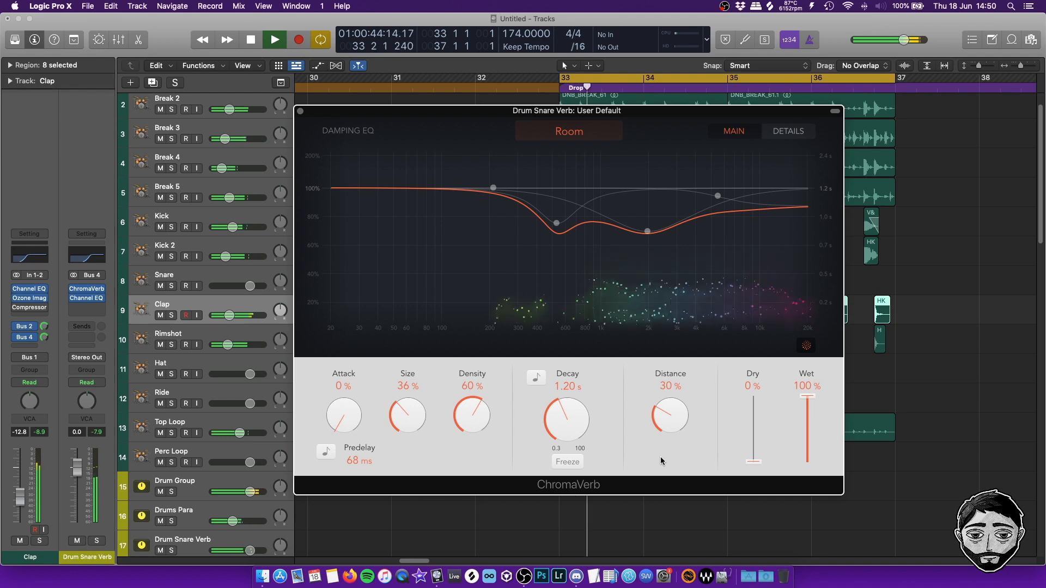
key("space")
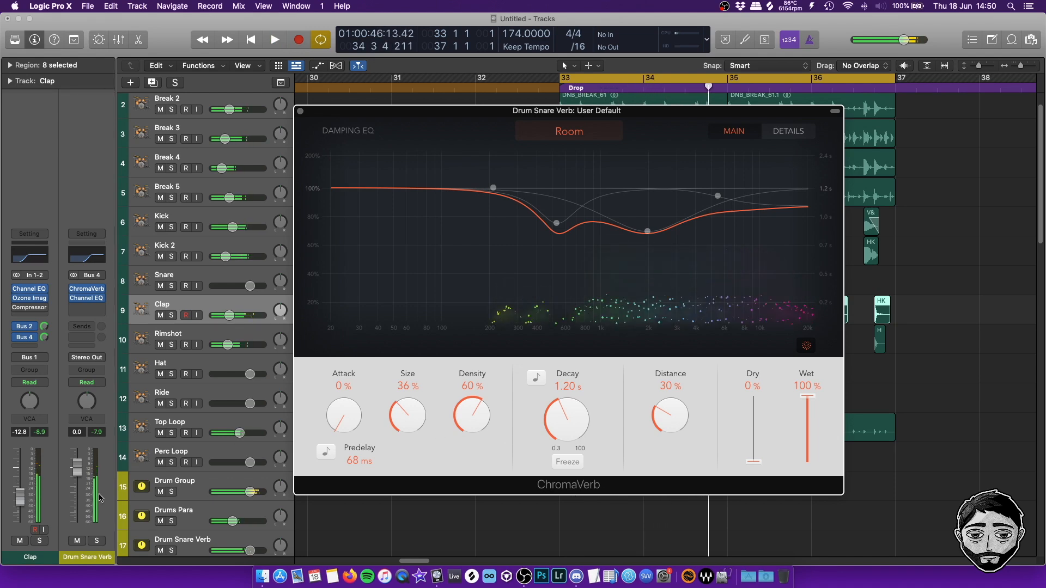
key("super+s")
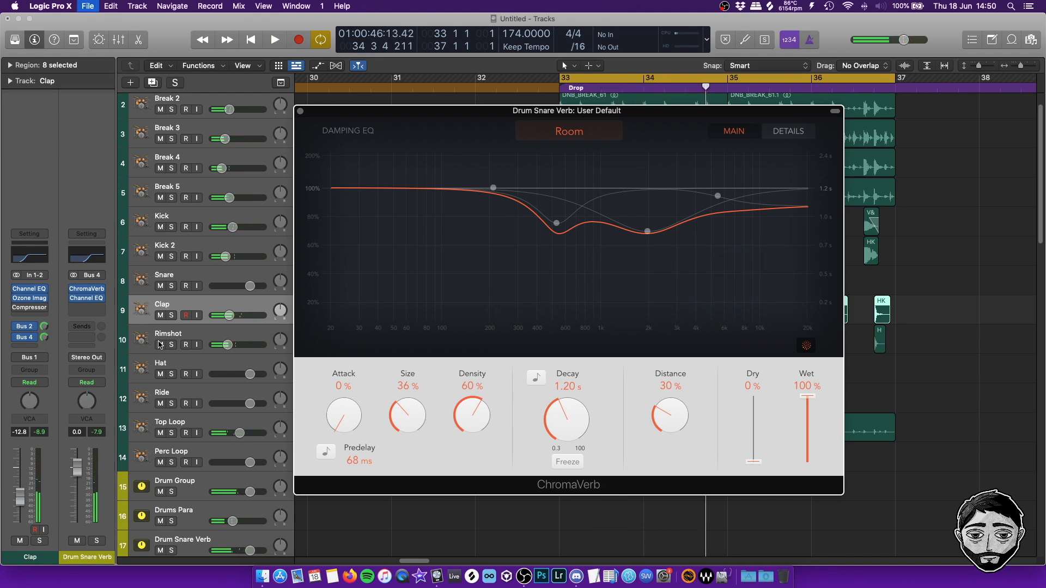
key("super+w")
Lower the Drum Snare Verb fader to -10.0 dB during playback, and stop playback.
scroll(376, 514, "down", 4)
left_click(201, 434)
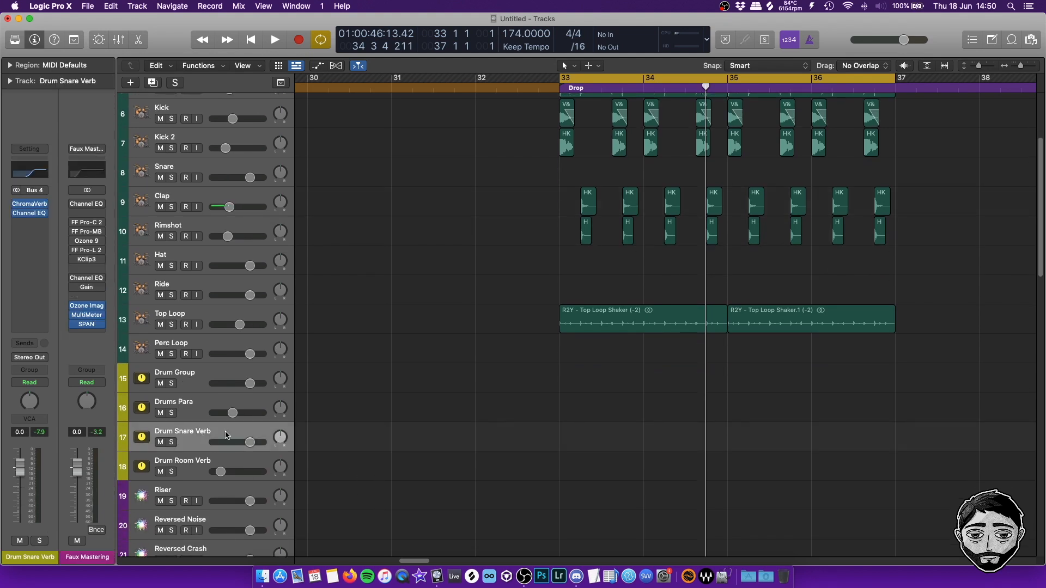
key("space")
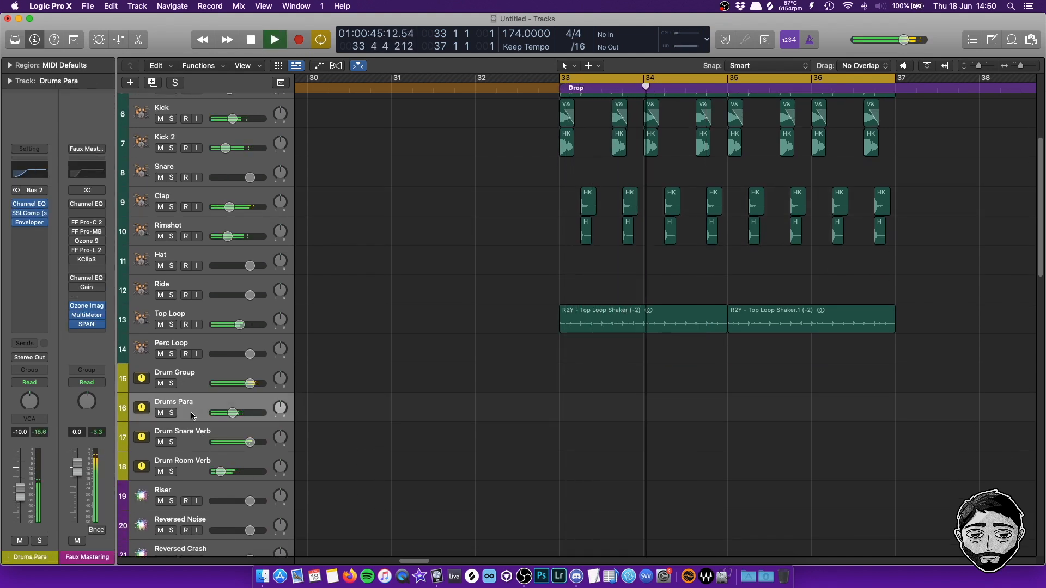
left_click_drag(21, 467, 20, 493)
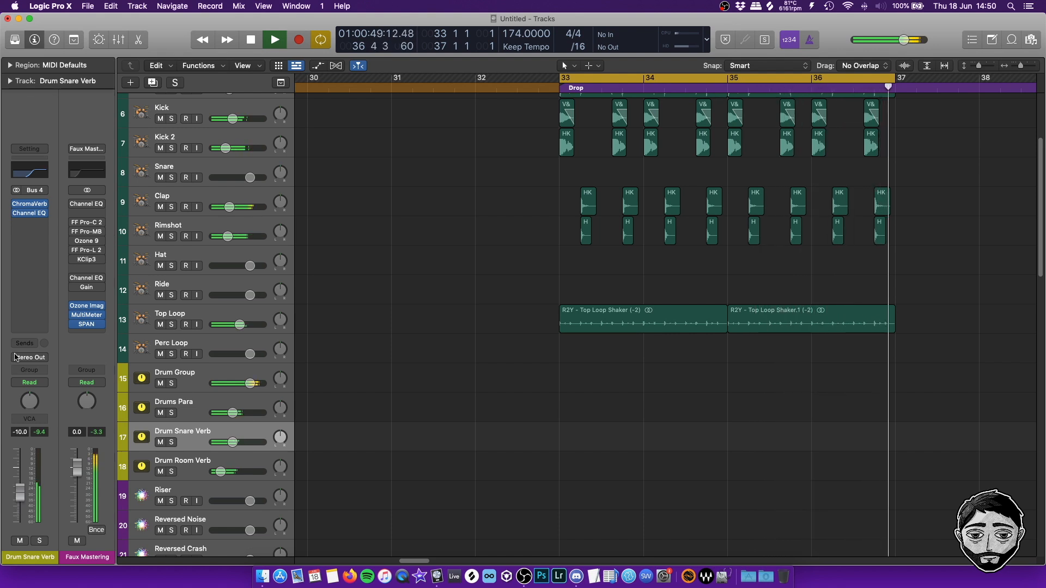
key("space")
Insert the TAL Chorus LX plug-in on the Drum Snare Verb bus, below its Channel EQ.
left_click(183, 461)
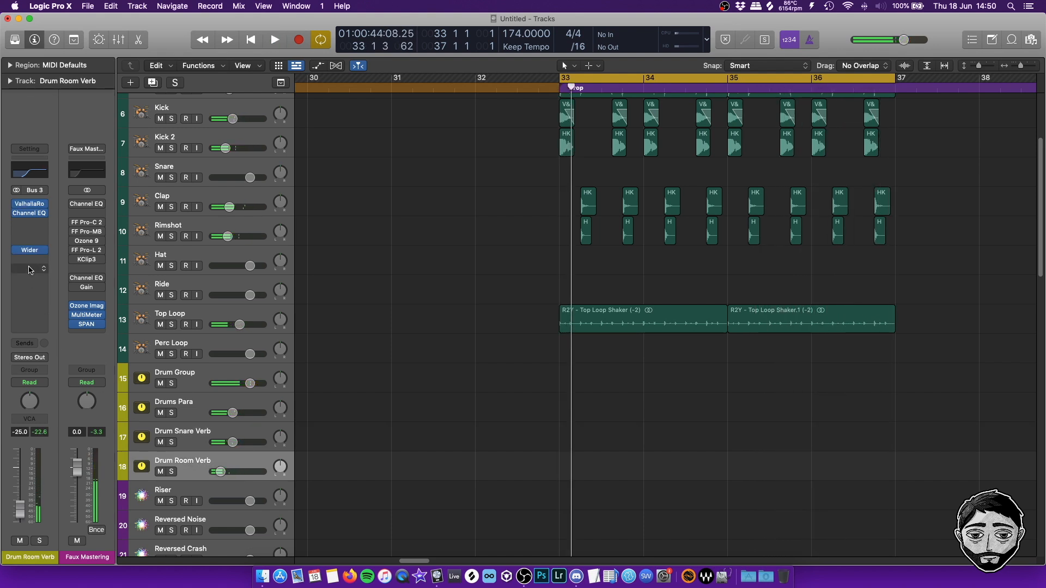
left_click(186, 429)
left_click(33, 278)
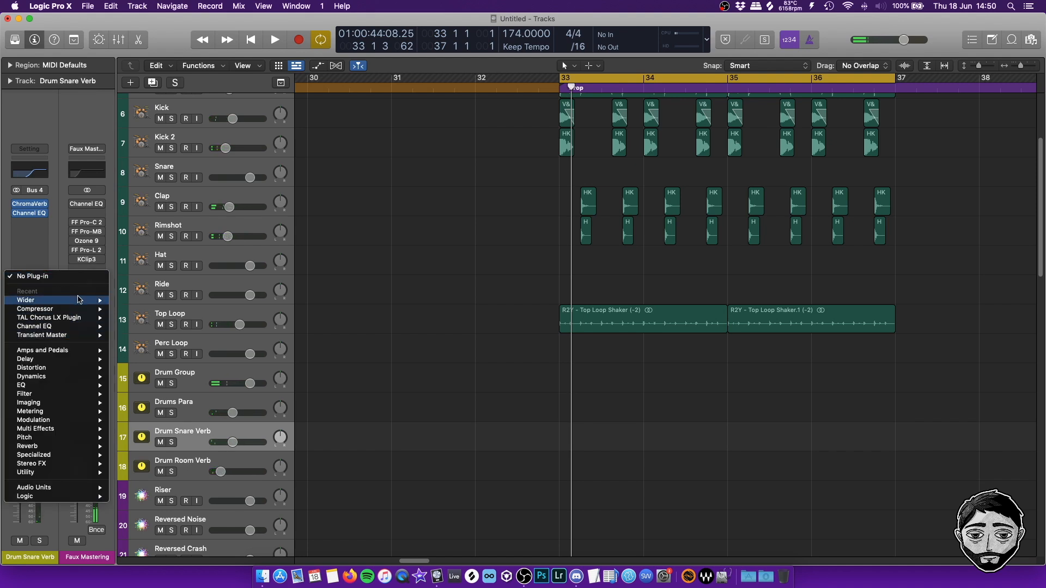
left_click(35, 279)
left_click_drag(36, 279, 33, 244)
left_click(32, 242)
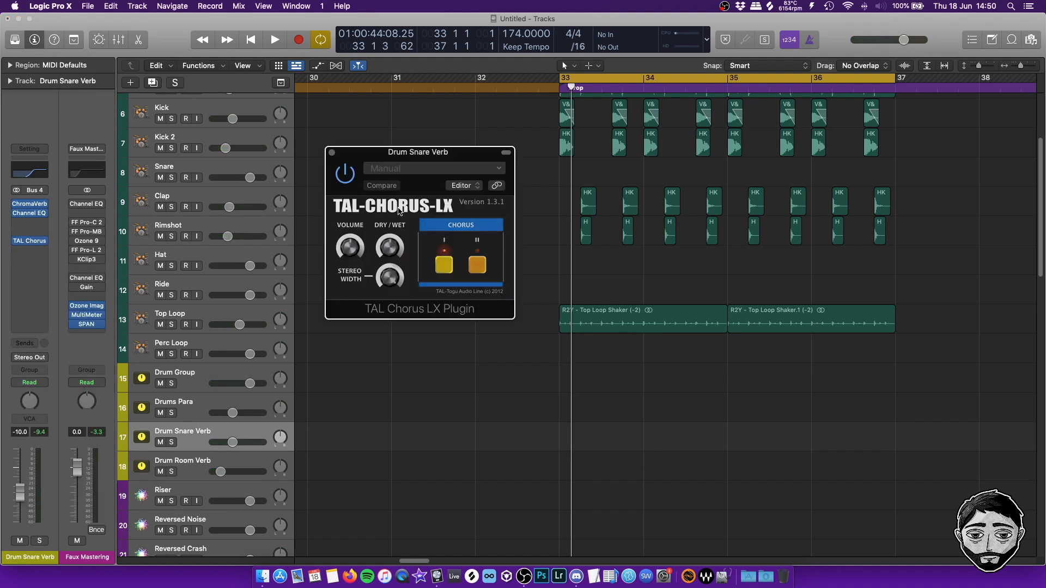
Raise TAL Chorus LX's Dry/Wet amount, switch from Chorus I to Chorus II, audition the drums and close the plug-in.
left_click_drag(380, 252, 390, 115)
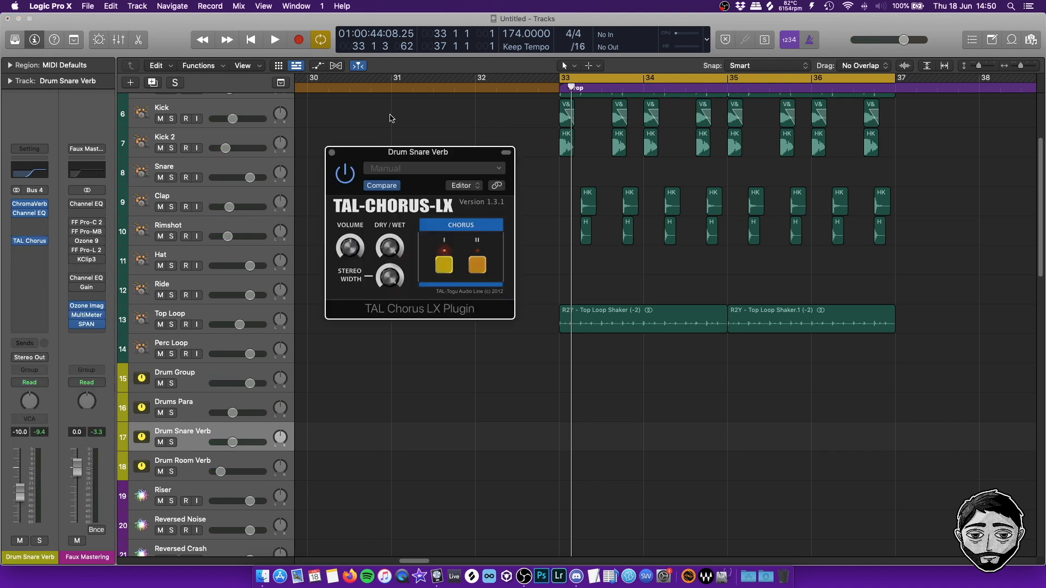
left_click(446, 269)
key("space")
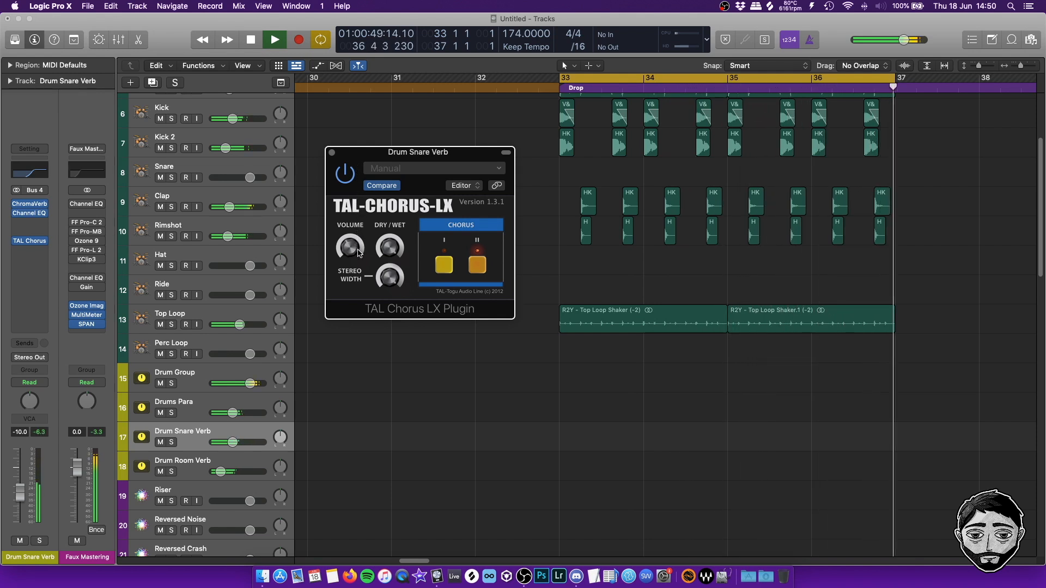
left_click(332, 153)
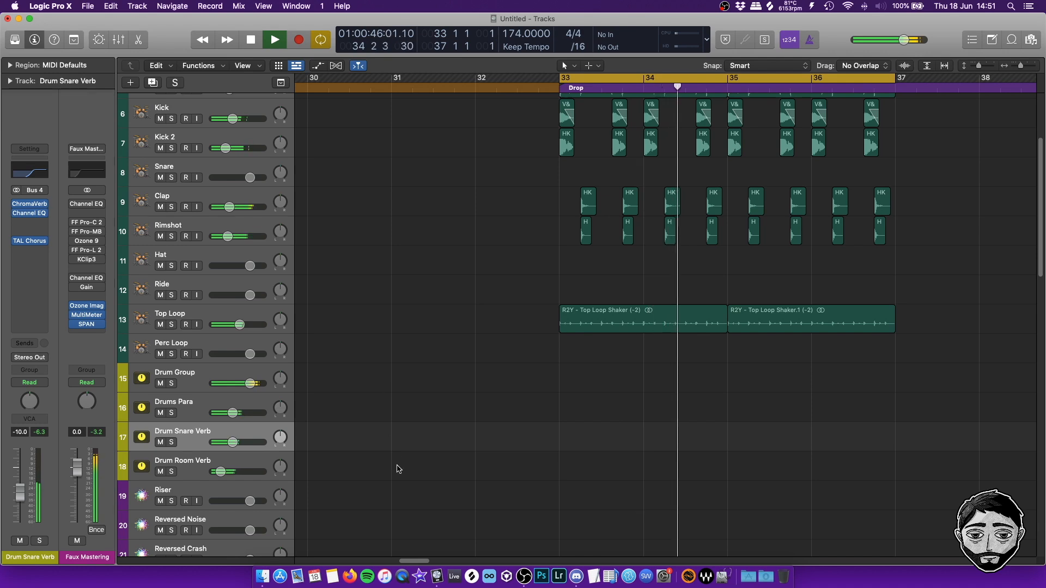
Review the complete drum arrangement with all tracks in view, checking Top Loop during playback, then stop playback and select Break 2.
scroll(399, 469, "down", 10)
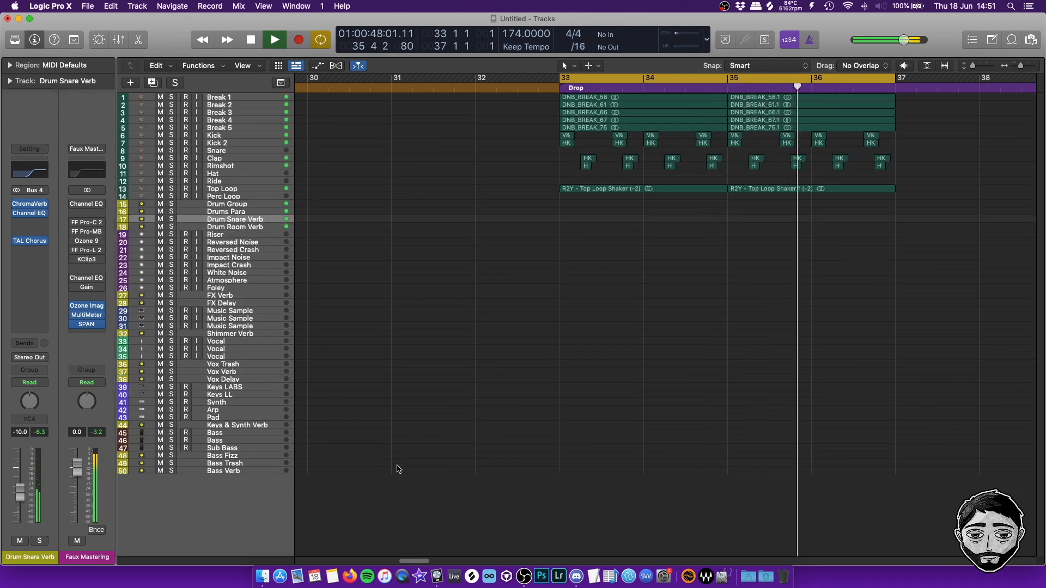
scroll(400, 469, "up", 2)
left_click(236, 195)
key("ctrl+s")
key("ctrl+s")
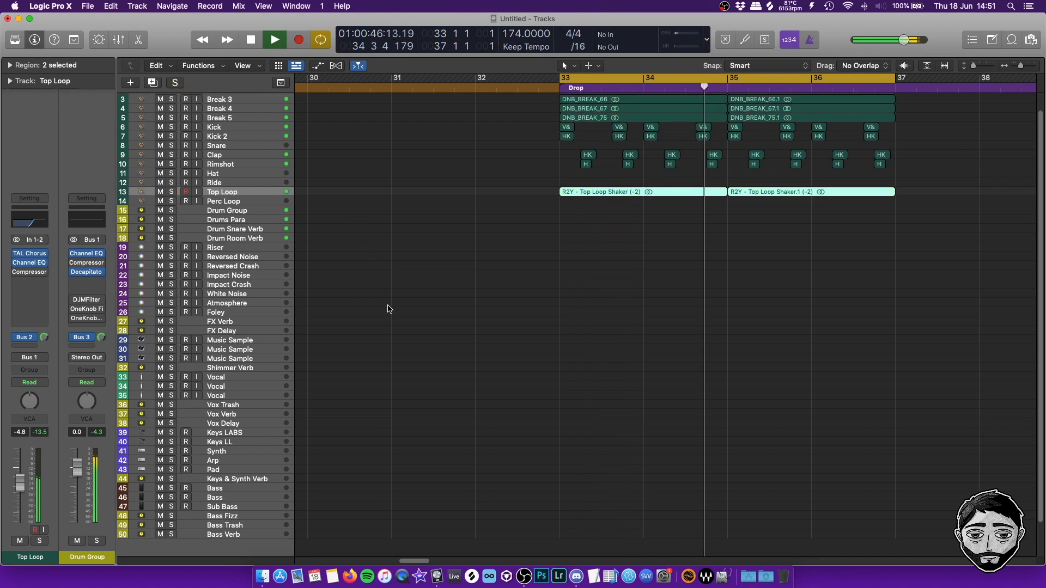
key("super+Left")
left_click(389, 309)
key("space")
scroll(389, 309, "up", 3)
left_click(251, 99)
key("Down")
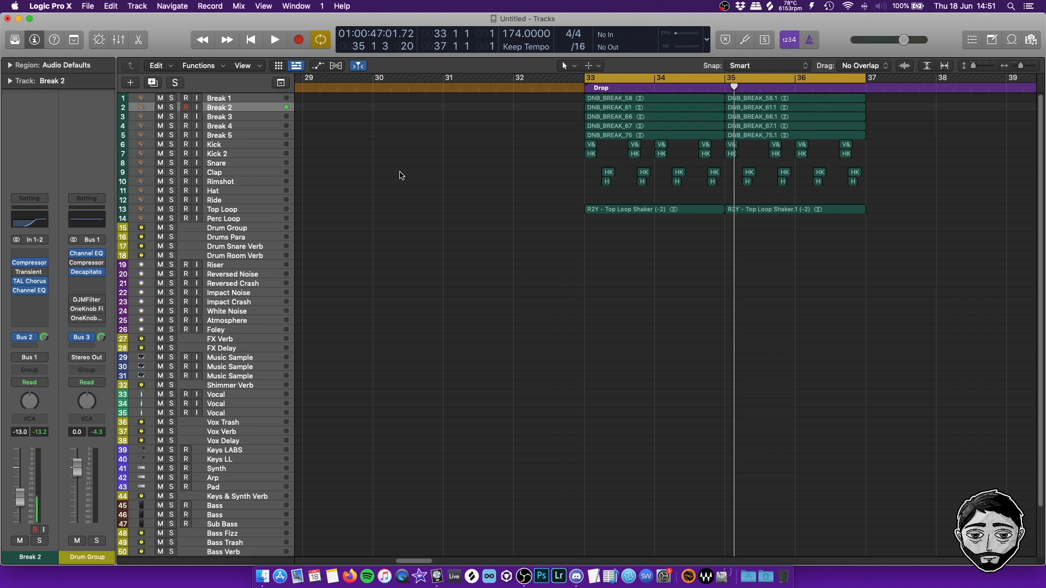
scroll(405, 225, "up", 2)
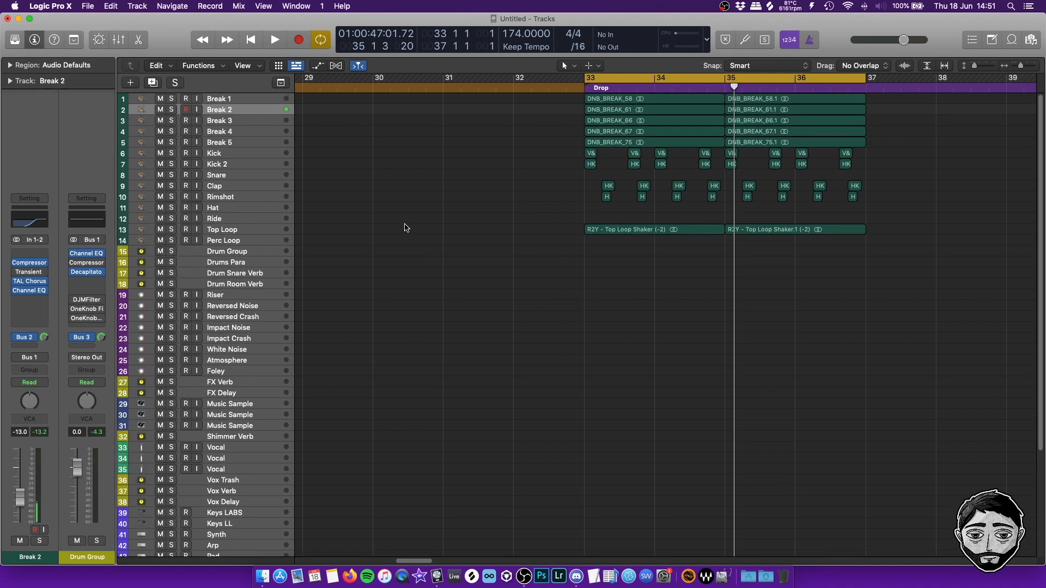
Insert the stereo FF Pro-L 2 limiter on the Drum Group bus, directly below Decapitator.
key("super+a")
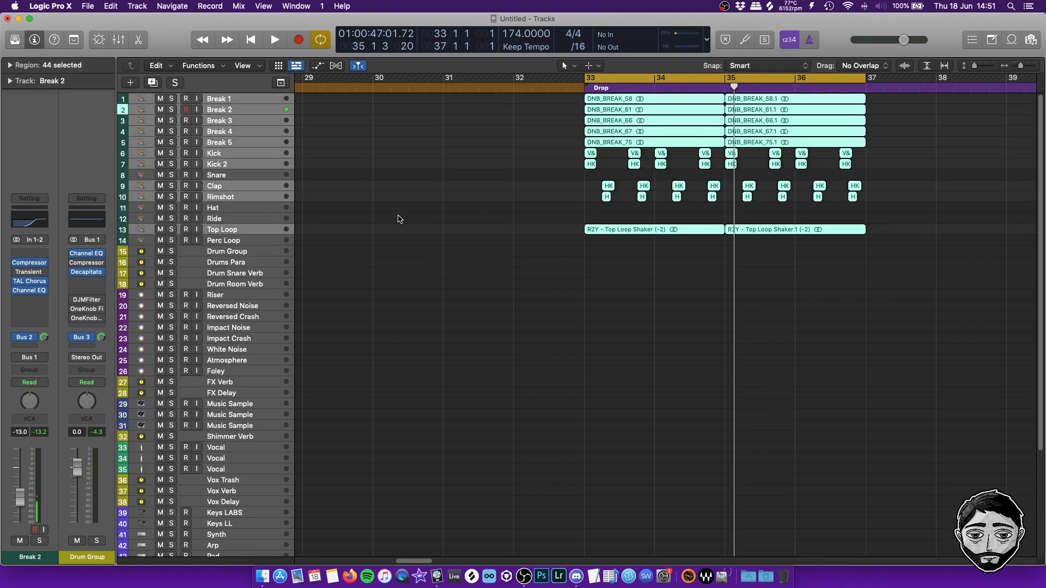
key("z")
left_click(534, 320)
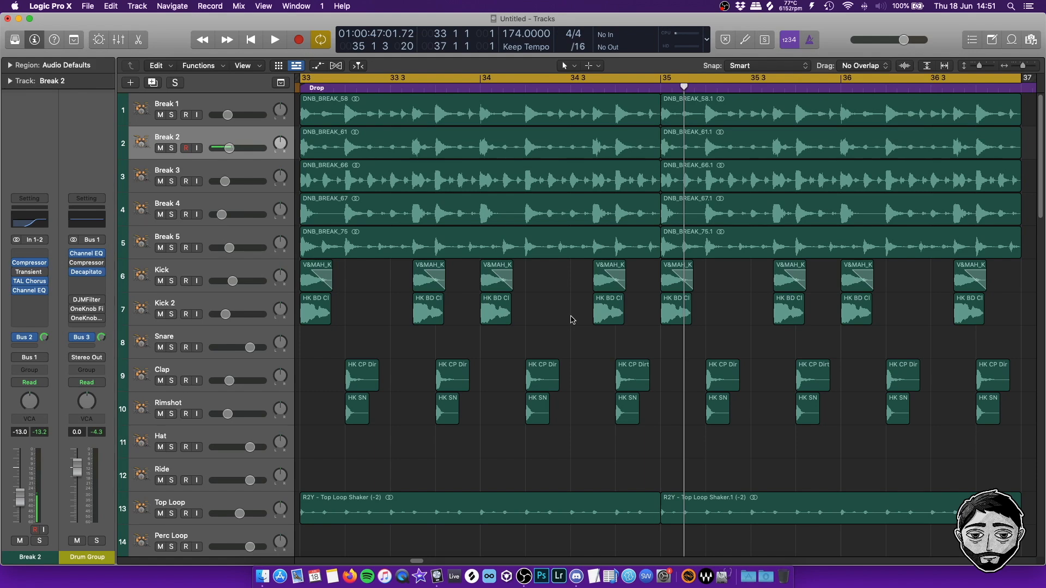
scroll(571, 320, "down", 5)
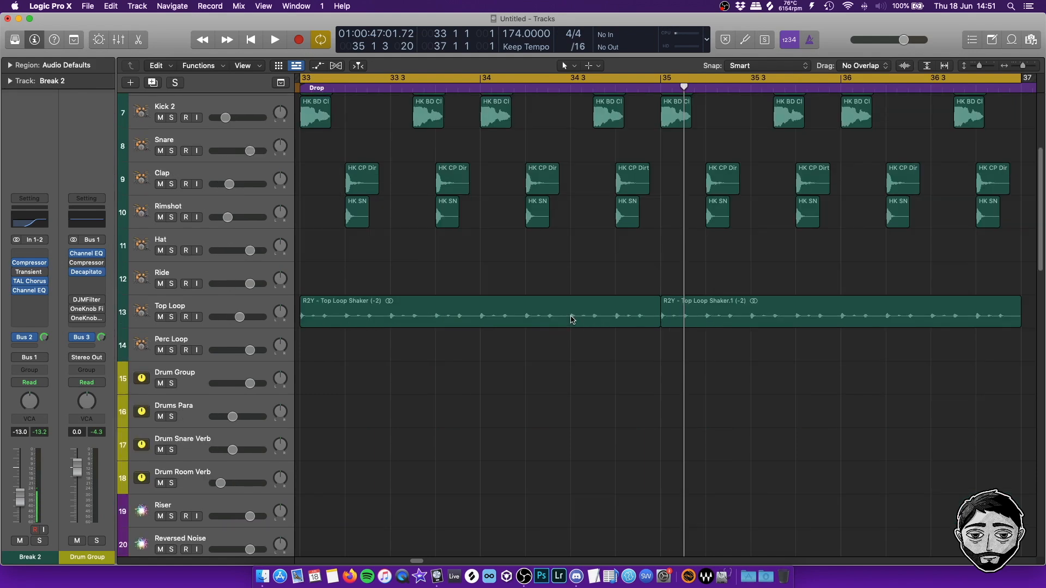
left_click(190, 377)
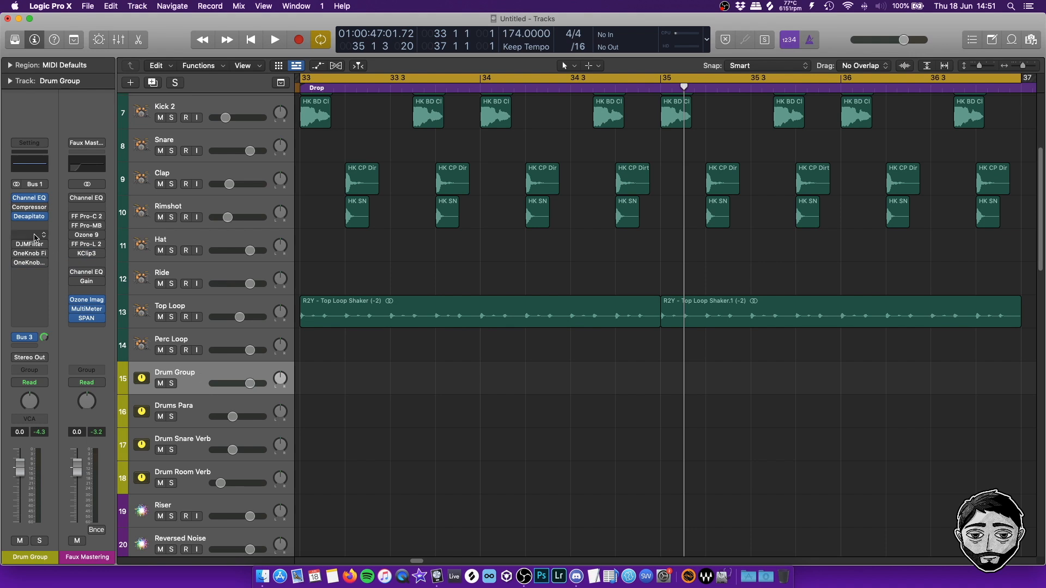
mouse_move(27, 267)
left_mouse_down()
mouse_move(29, 281)
mouse_move(28, 266)
left_mouse_up()
left_click(32, 254)
mouse_move(77, 324)
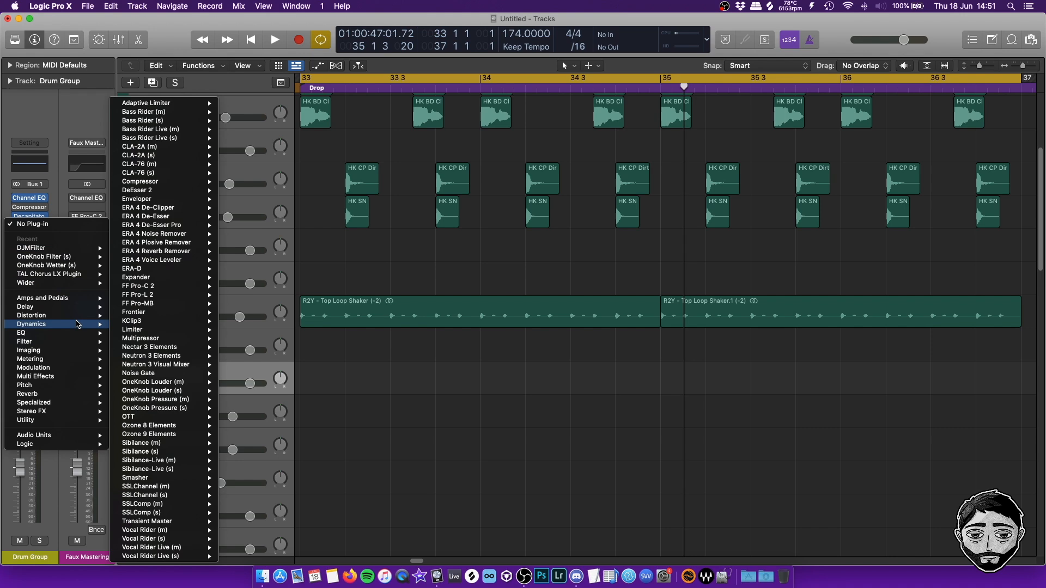
mouse_move(205, 295)
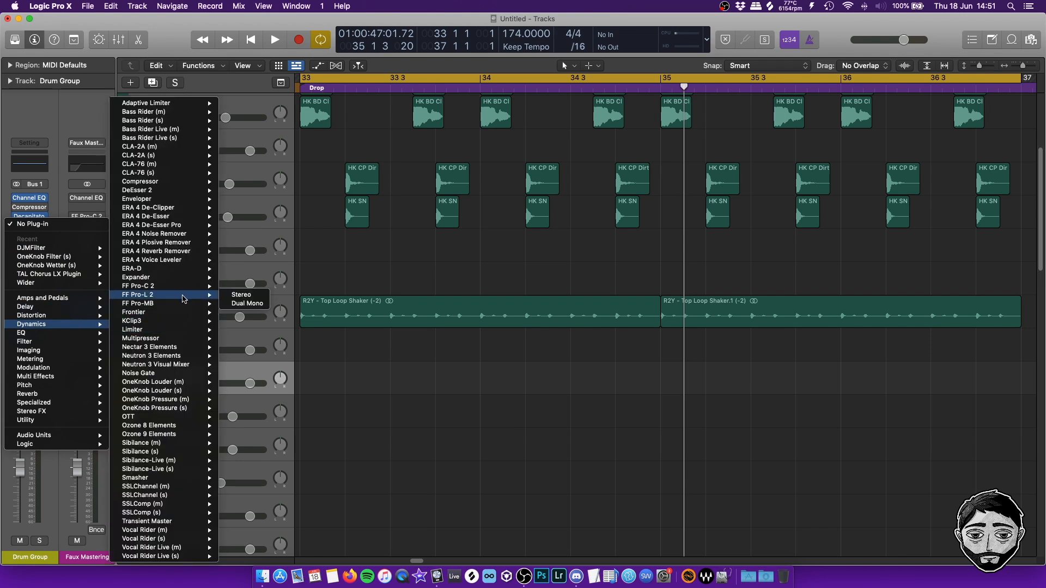
left_click(238, 295)
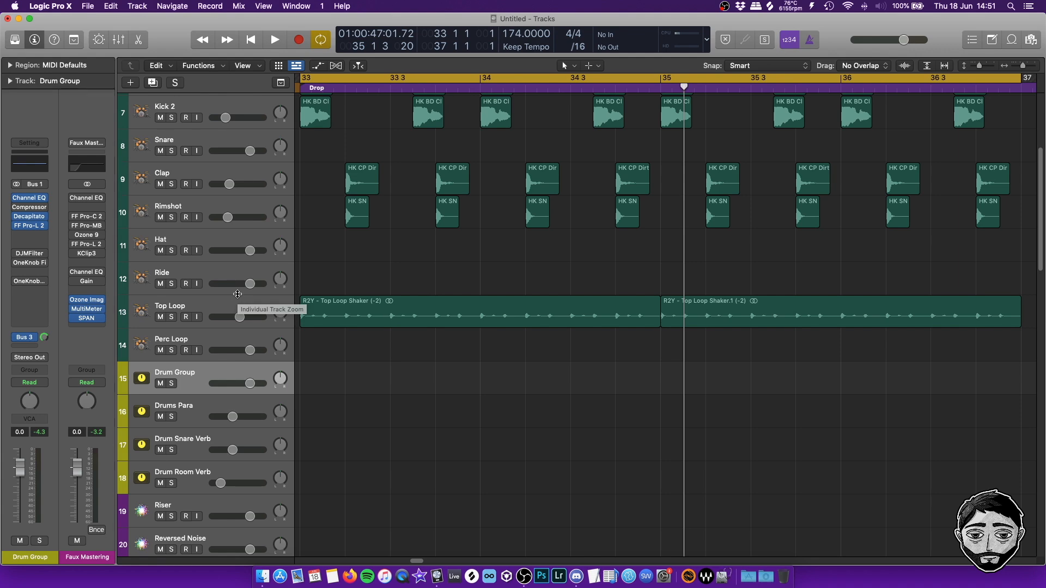
Open FF Pro-L 2 on the Drum Group, set its oversampling to 4x and move its window away from the track list.
scroll(397, 436, "up", 6)
left_click(33, 227)
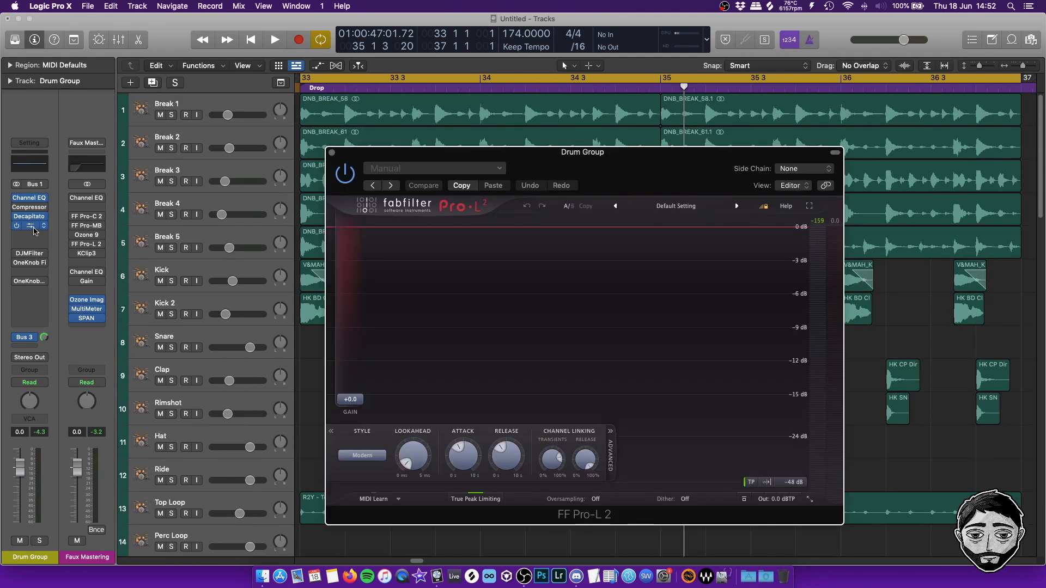
left_click_drag(381, 158, 495, 153)
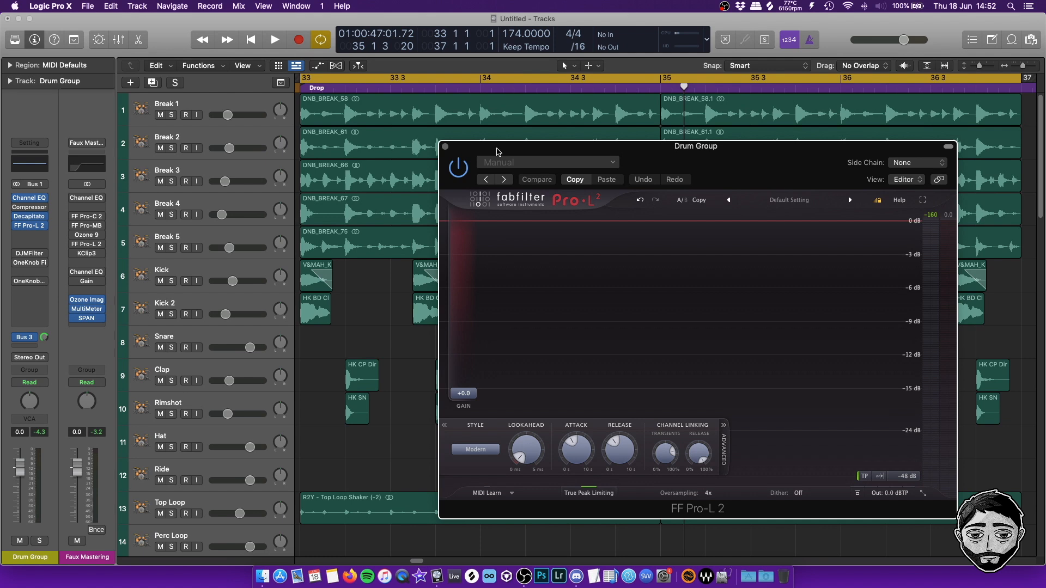
left_click_drag(497, 151, 479, 150)
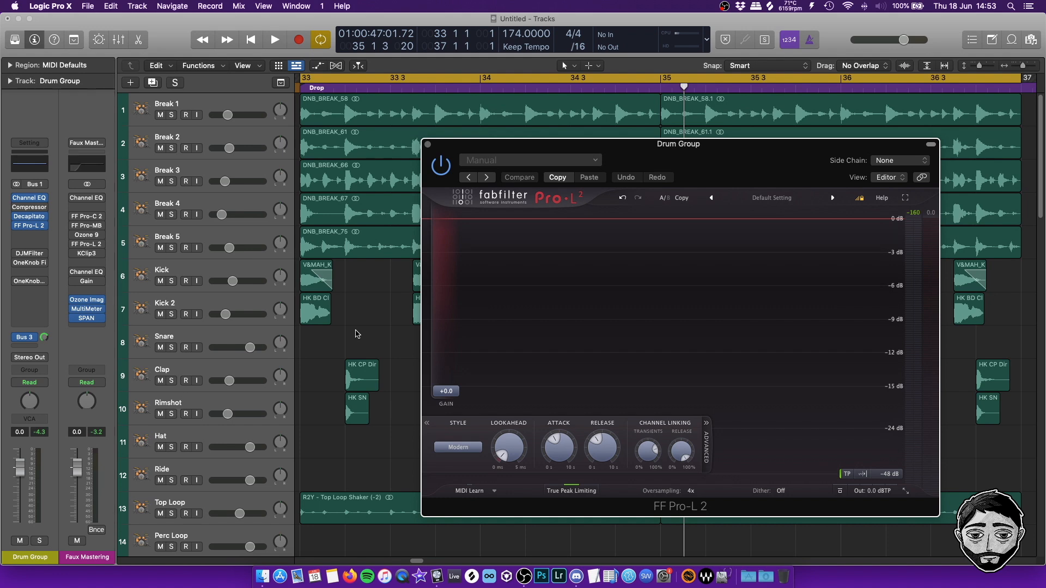
Bypass FF Pro-L 2, lower the Drum Snare Verb fader to -14.4 dB during playback, and stop playback.
left_click(441, 174)
key("space")
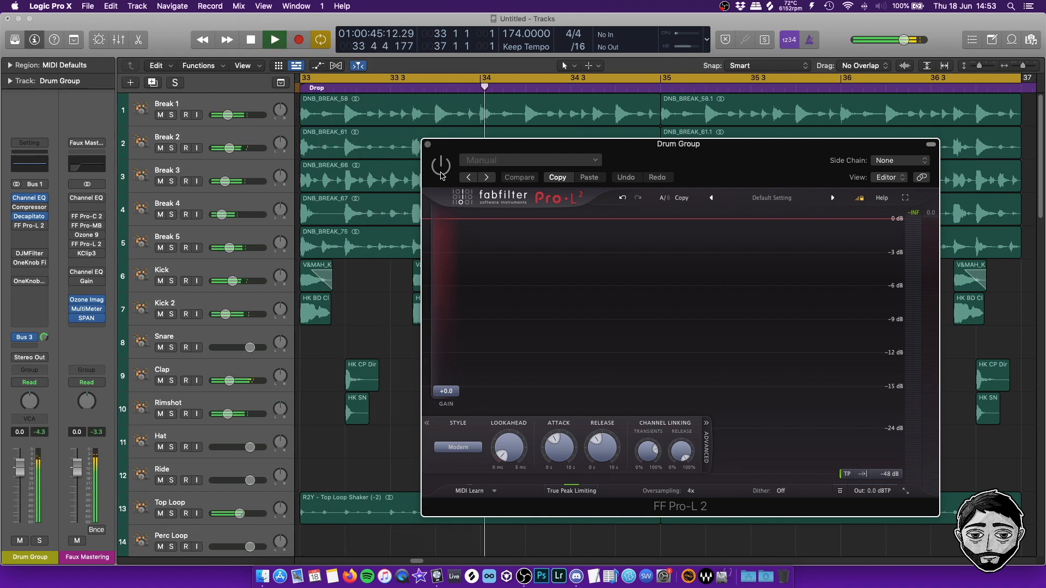
scroll(320, 429, "down", 1)
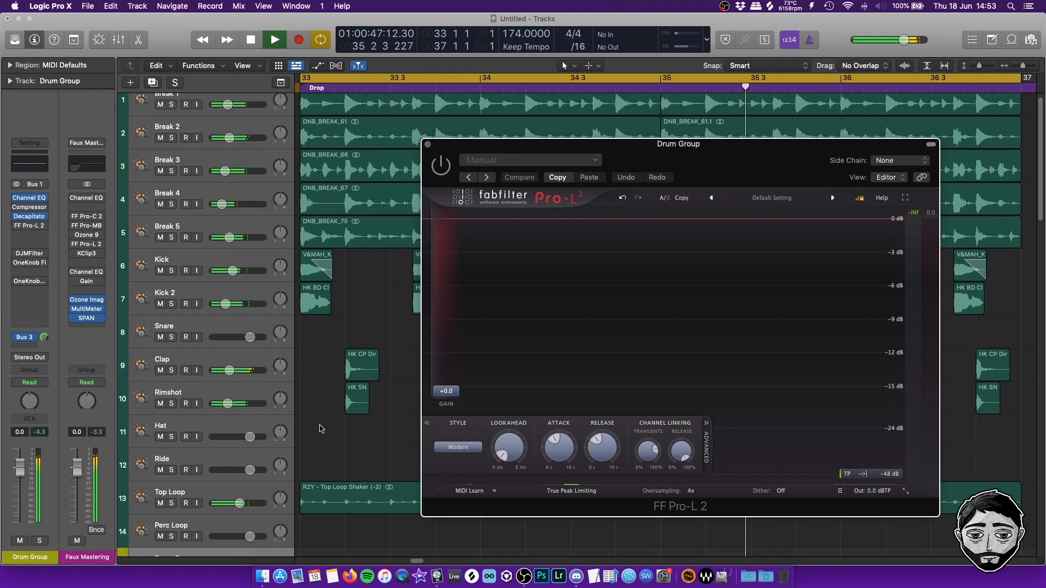
scroll(319, 429, "down", 10)
left_click(209, 471)
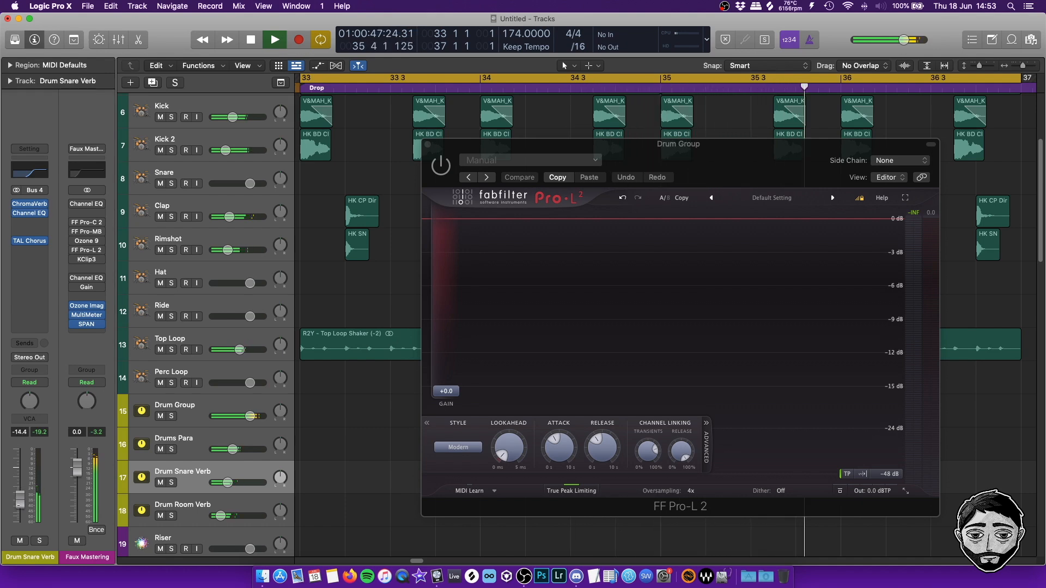
key("space")
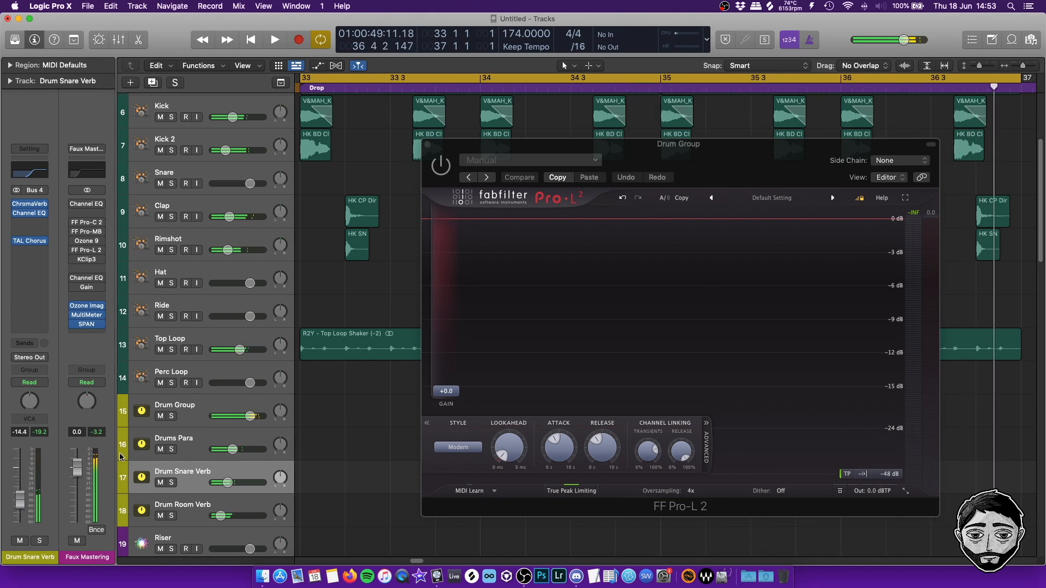
Re-enable FF Pro-L 2 on the Drum Group, raise its gain to about +6.0 dB and set its output level to -2.0 dBTP during playback.
scroll(374, 427, "up", 5)
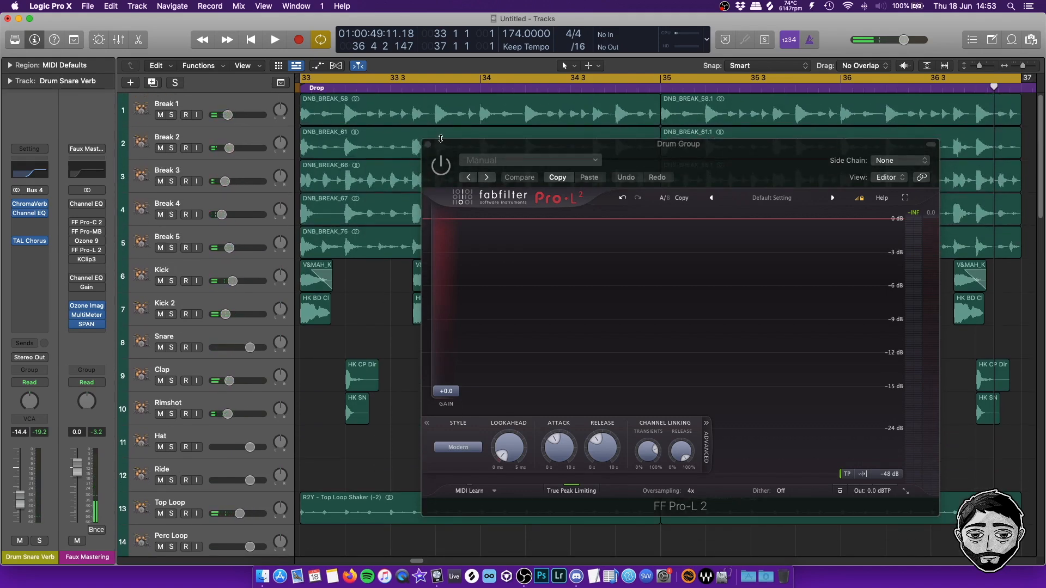
left_click(441, 139)
key("space")
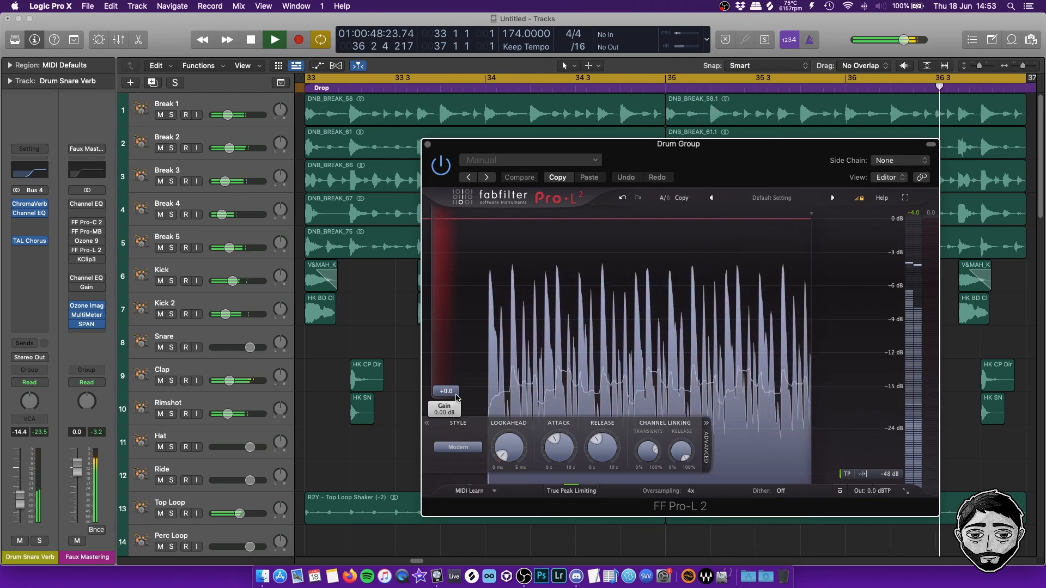
left_click_drag(457, 398, 456, 366)
left_click_drag(455, 364, 456, 362)
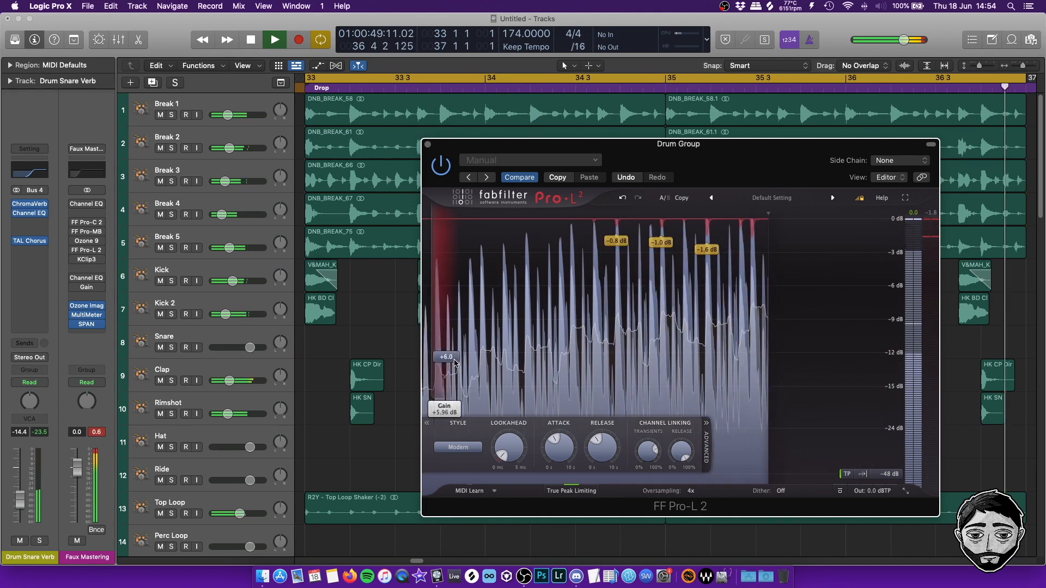
scroll(275, 435, "down", 6)
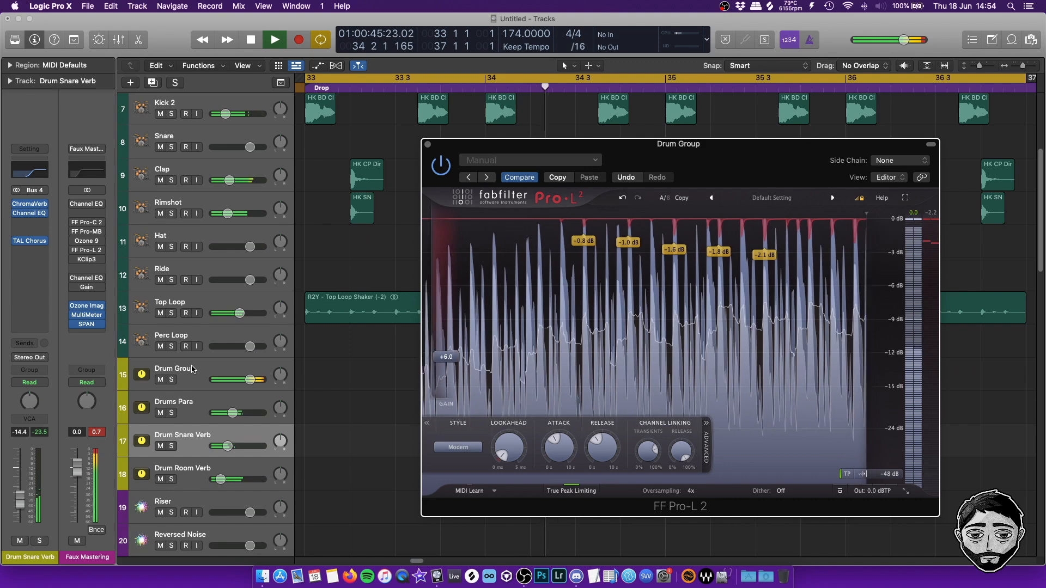
left_click(188, 381)
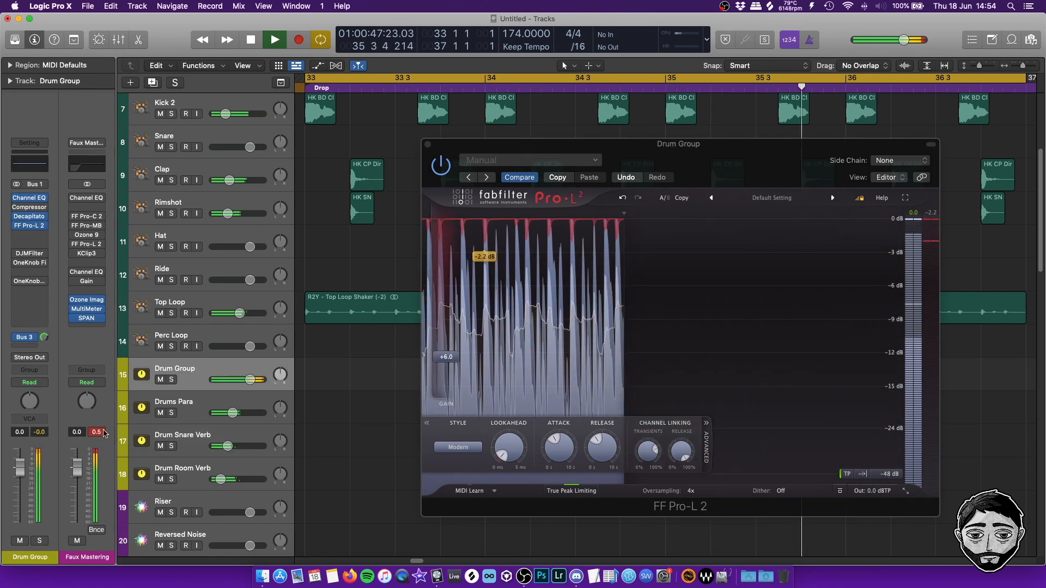
key("space")
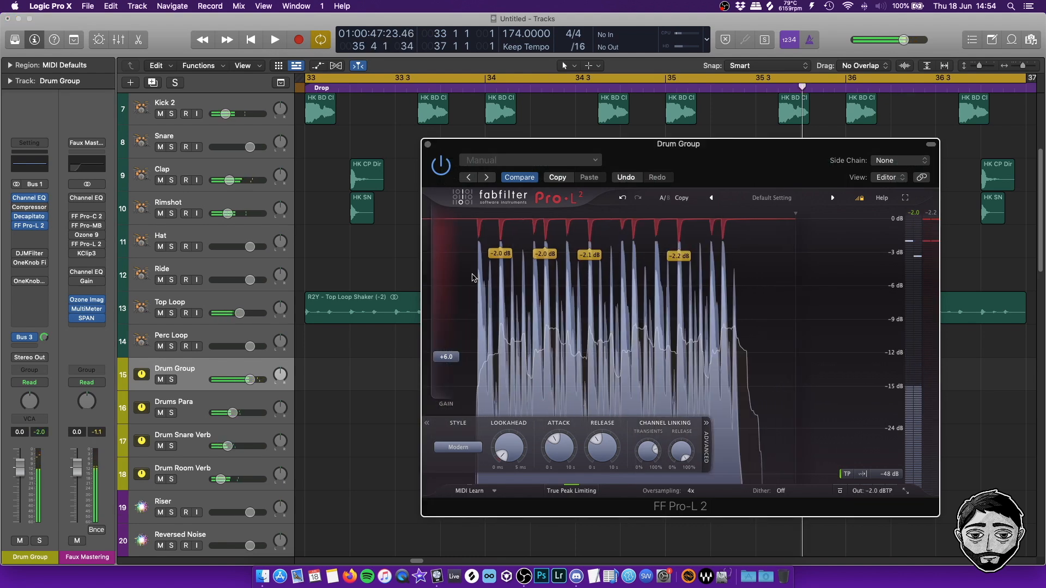
Play the drum section and compare the Drum Group's peak level with FF Pro-L 2 active and bypassed.
left_click(440, 167)
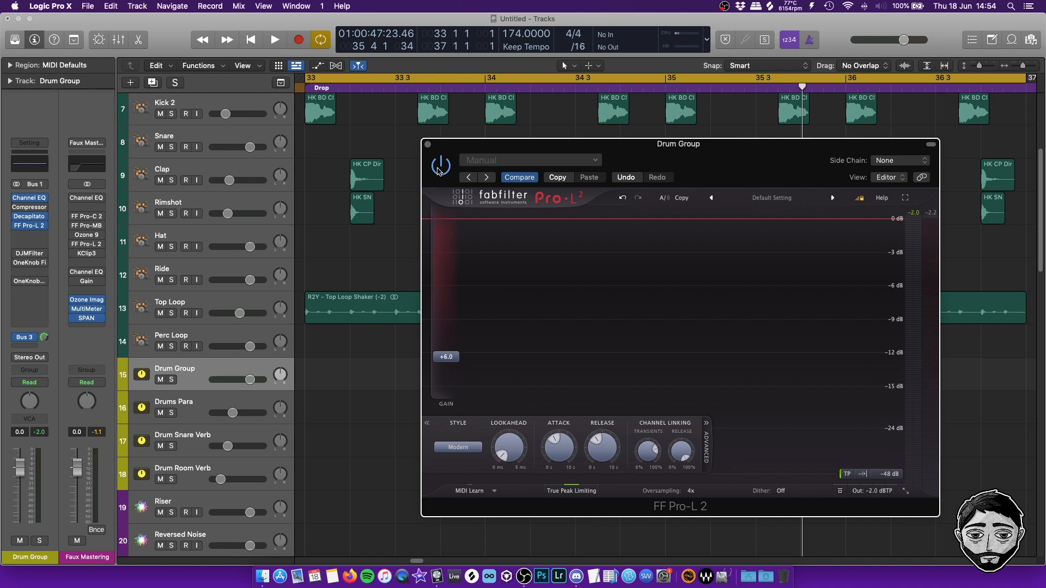
scroll(346, 315, "up", 5)
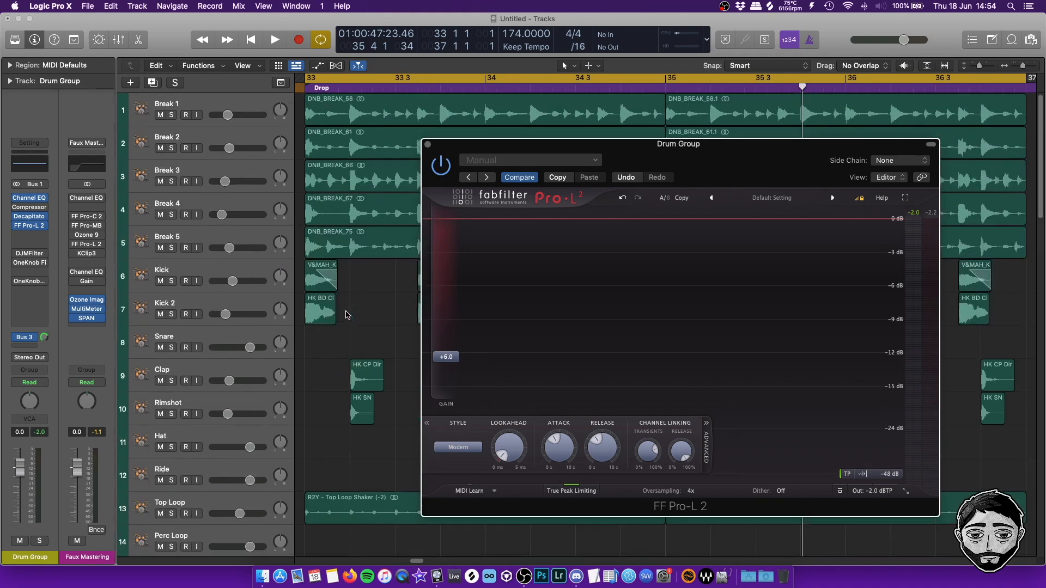
key("super+Up")
key("super+Left")
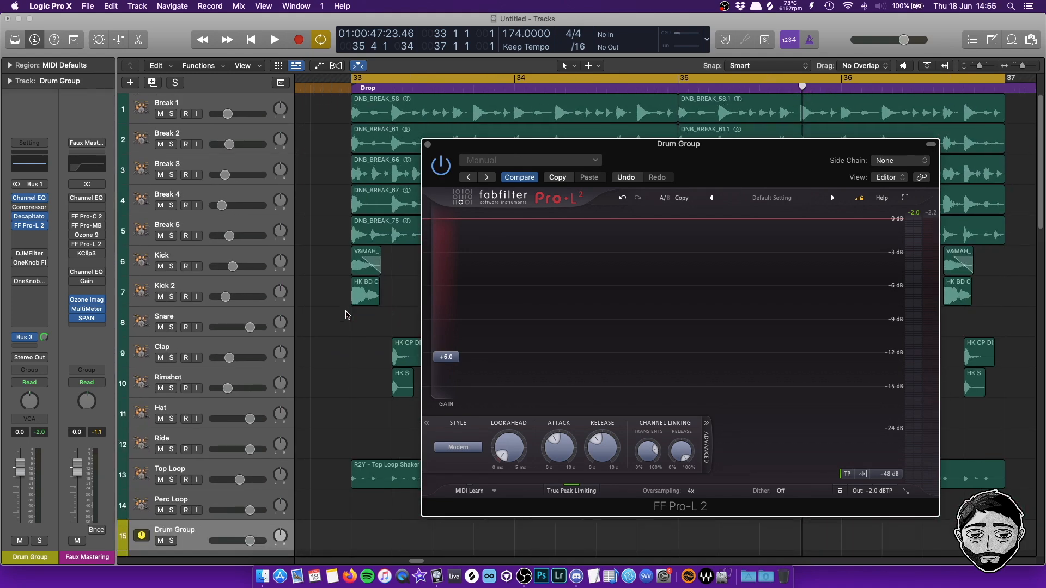
key("space")
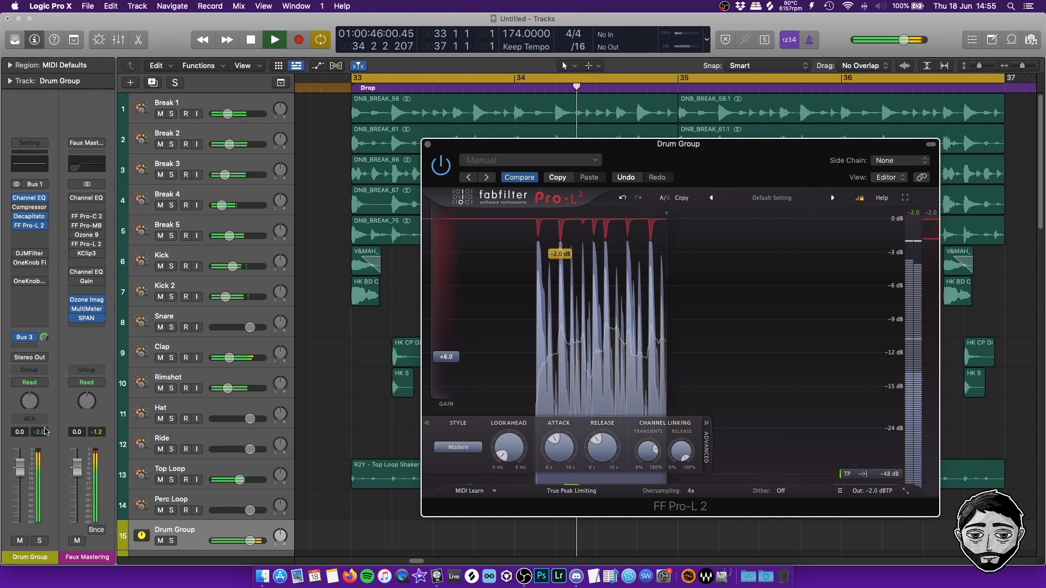
left_click(112, 363)
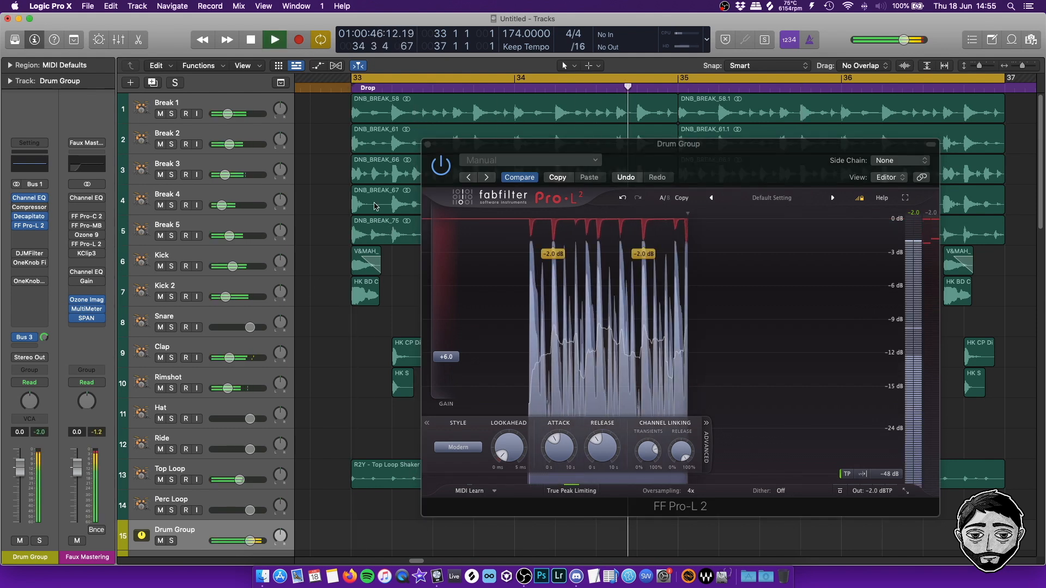
left_click(440, 167)
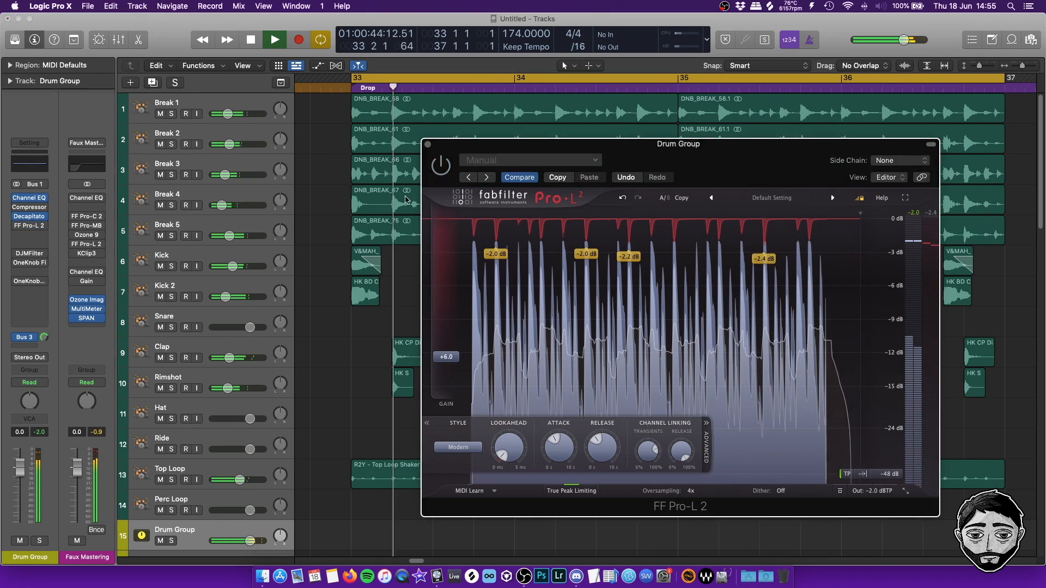
left_click(300, 425)
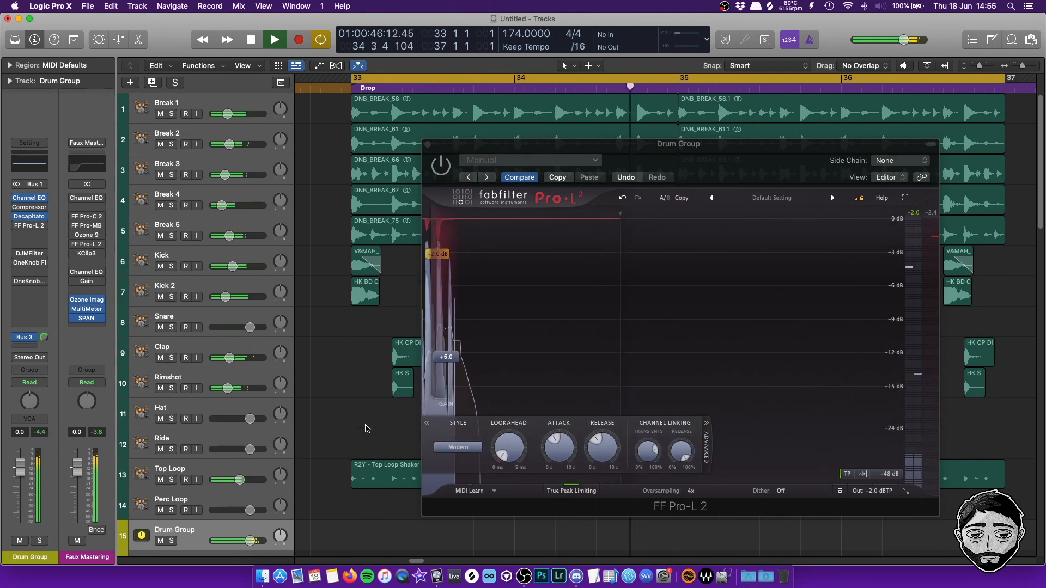
Set FF Pro-L 2's output level to -4.0 dBTP, re-enable the limiter, check the Drum Group's level and stop playback.
left_click(874, 493)
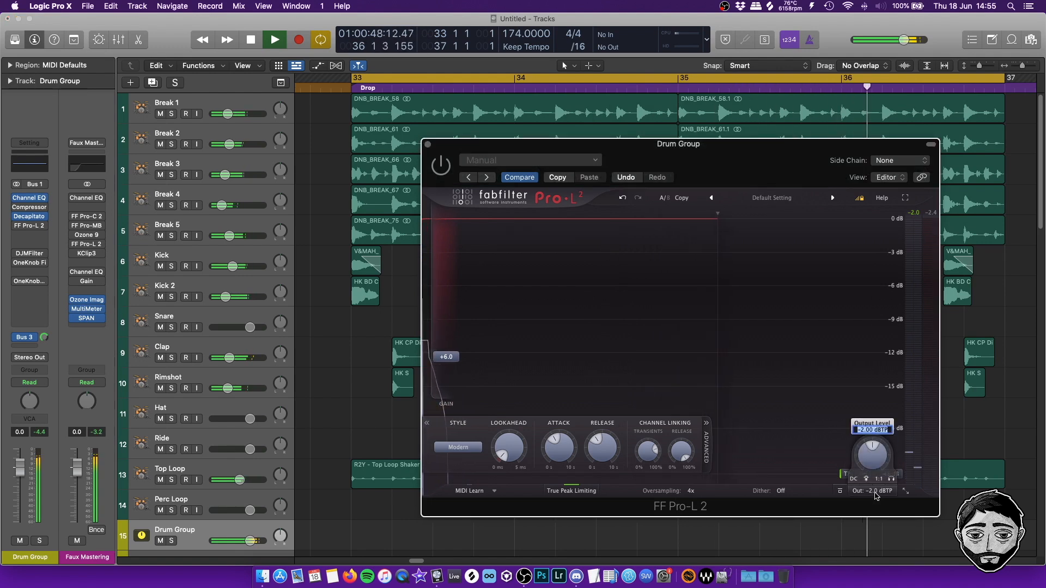
type("-4")
key("Return")
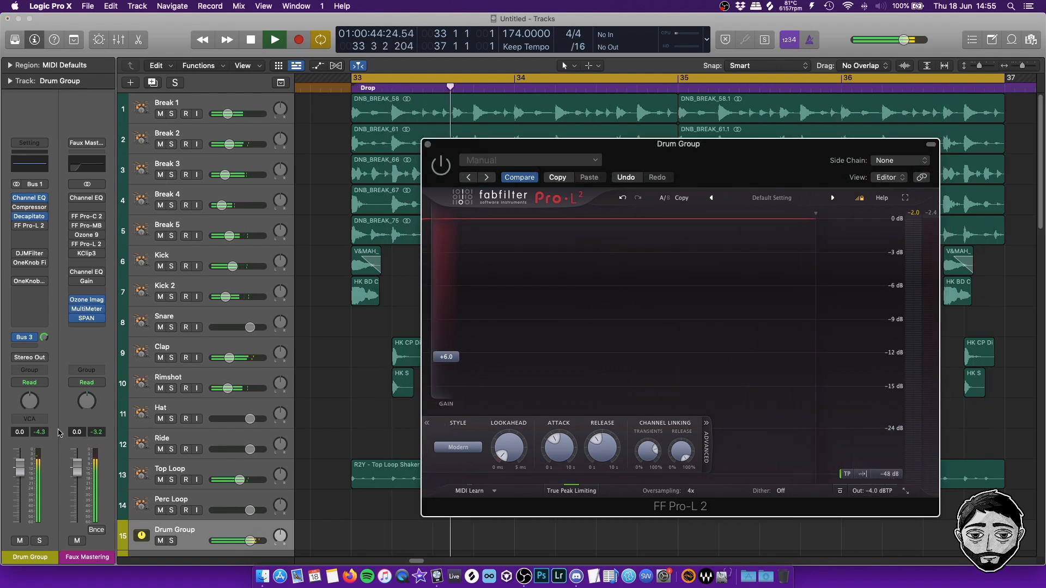
double_click(28, 433)
left_click(442, 166)
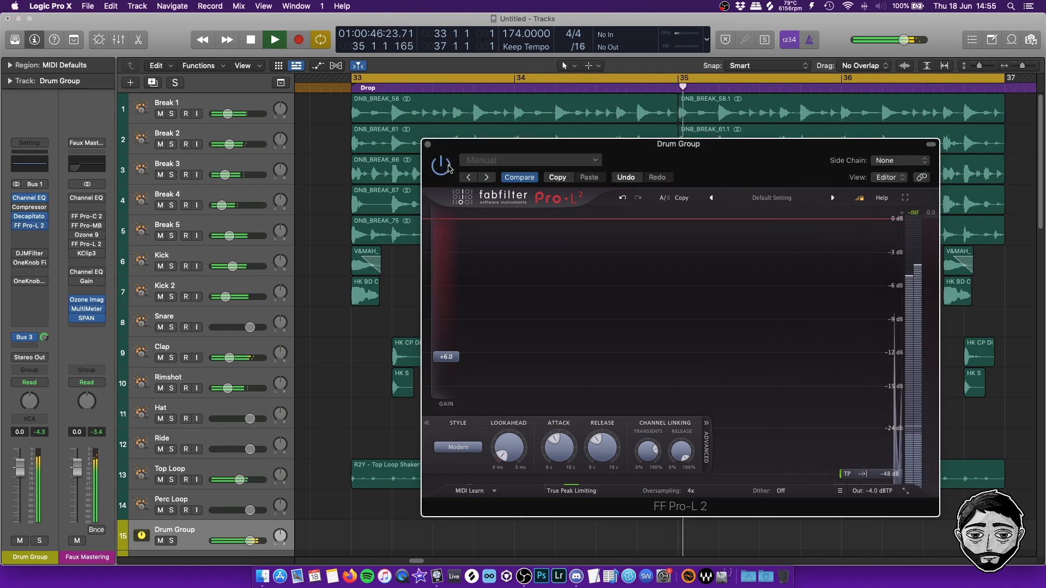
left_click(339, 374)
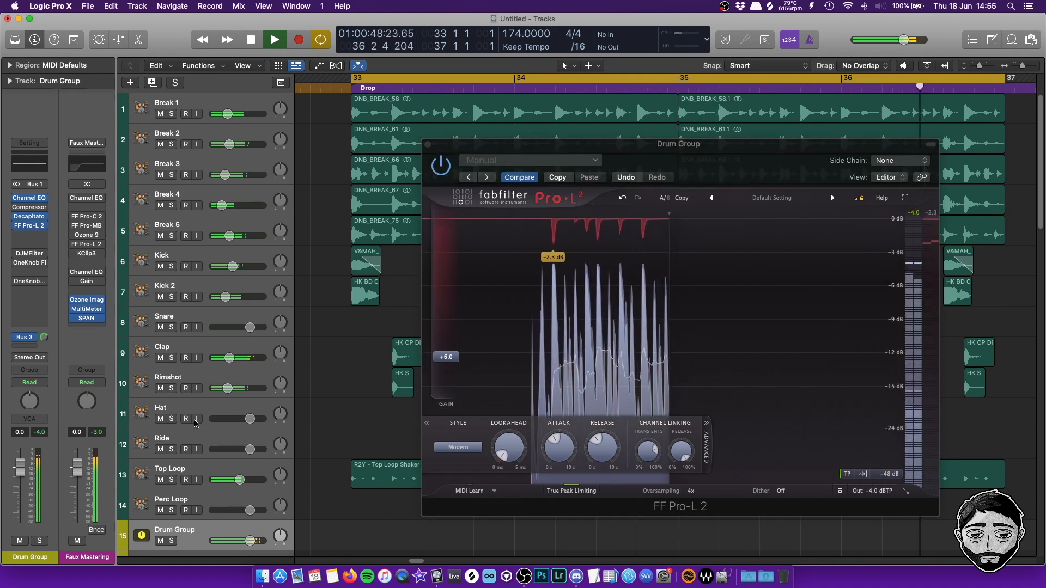
key("space")
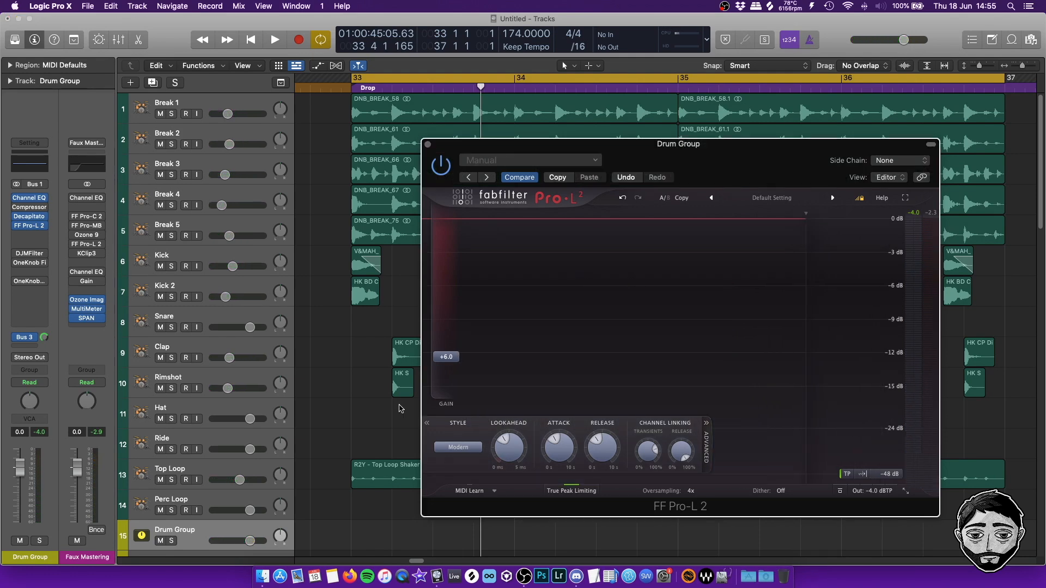
scroll(349, 448, "down", 1)
key("super+Up")
key("super+Left")
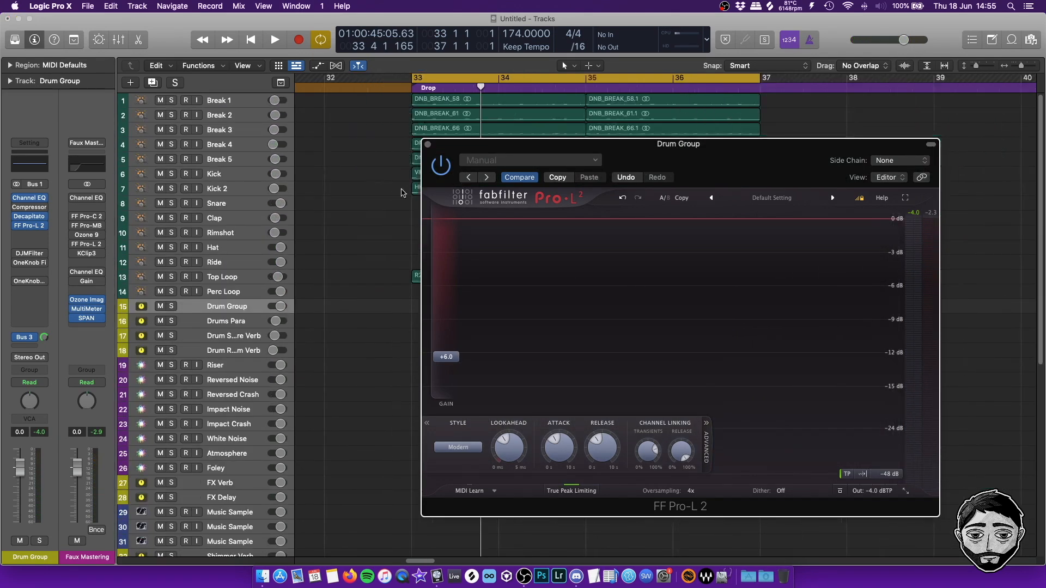
left_click_drag(436, 149, 470, 150)
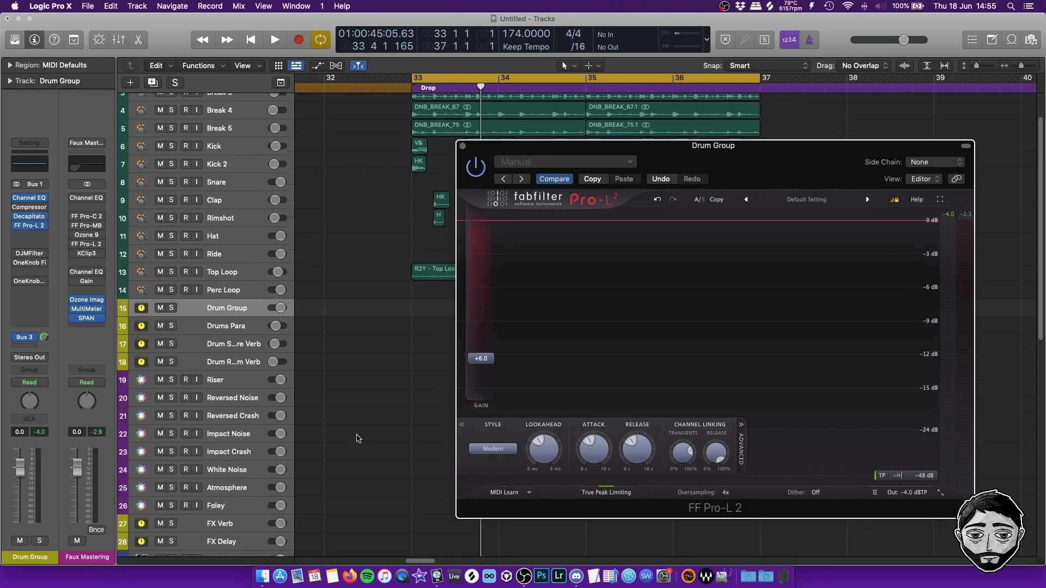
key("super+Down")
key("super+Right")
key("super+Right")
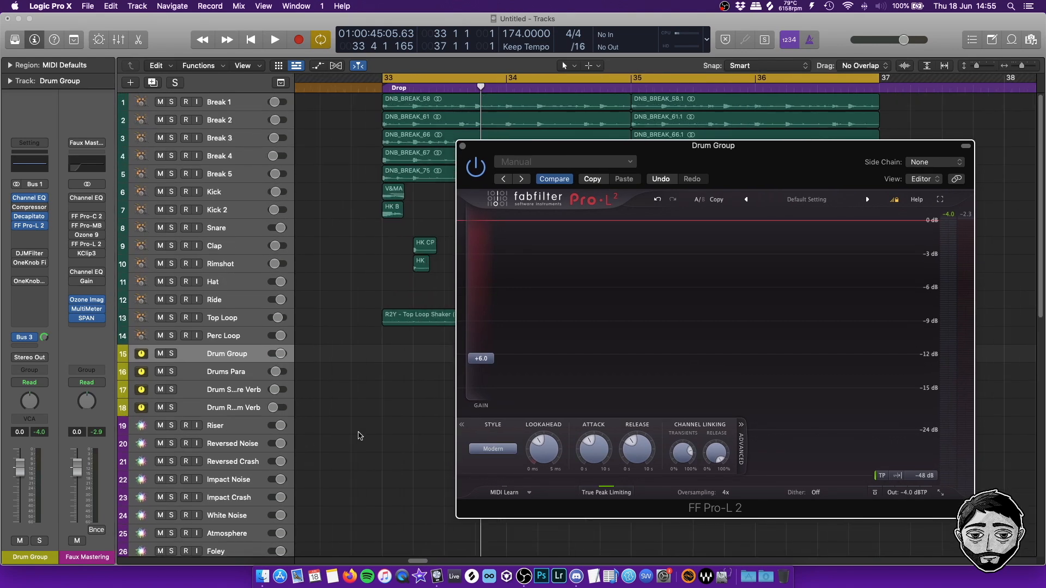
Review the channel strips of the tracks Break 1 through Break 5 one after another.
scroll(361, 432, "left", 5)
scroll(372, 351, "down", 1)
scroll(372, 351, "left", 3)
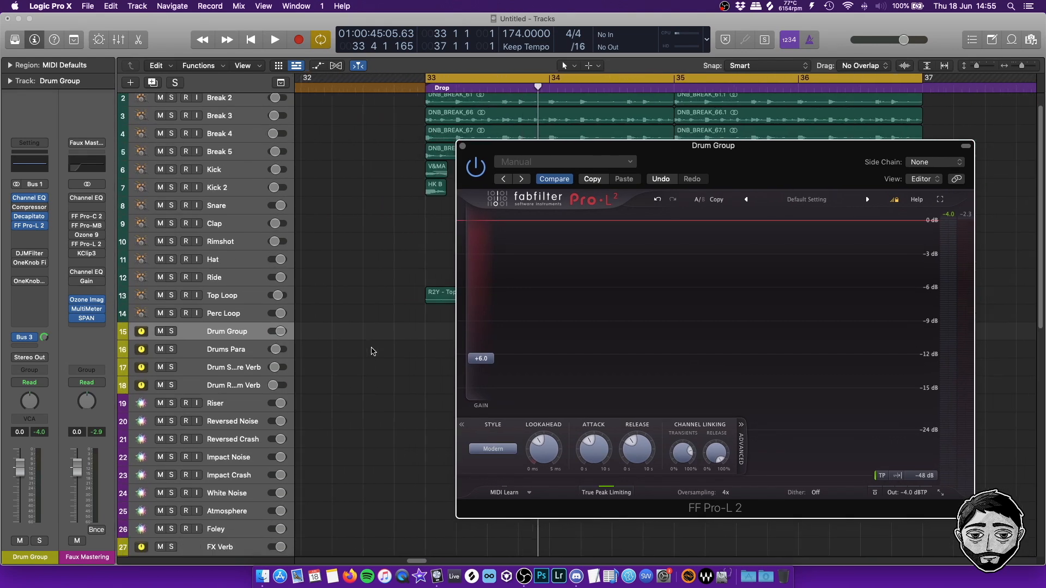
scroll(372, 326, "up", 1)
left_click(236, 107)
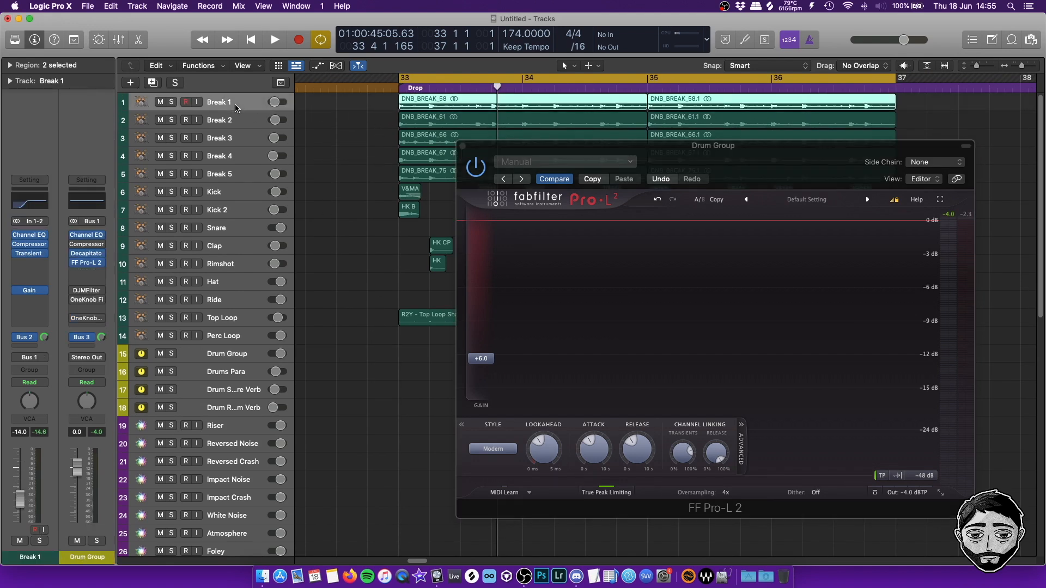
left_click(239, 125)
left_click(243, 141)
left_click(256, 159)
left_click(249, 177)
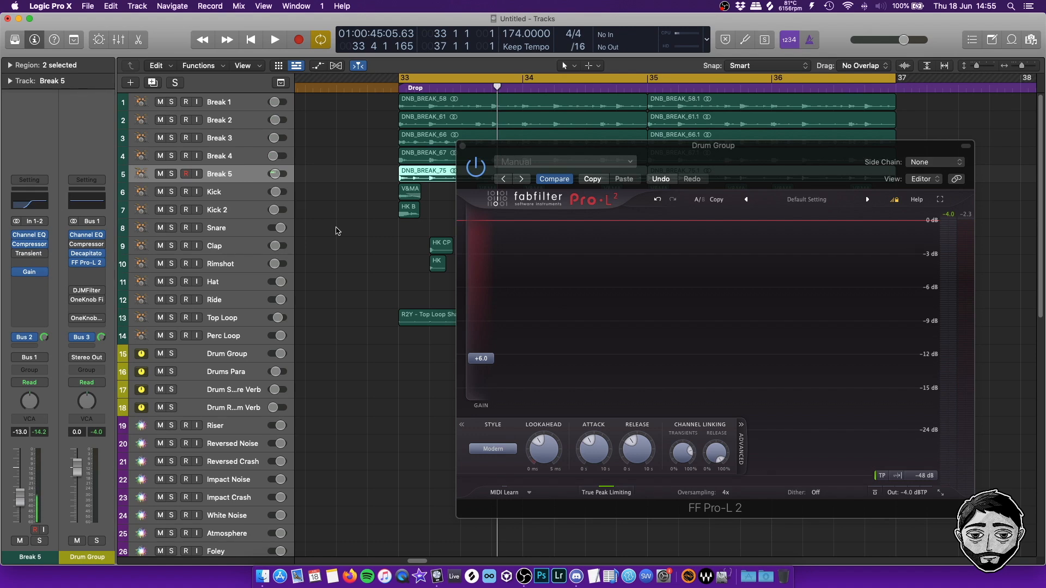
Open SPAN on the Faux Mastering channel with its meters and stats hidden, and close the Drum Group's FF Pro-L 2 window.
left_click(219, 354)
left_click(86, 318)
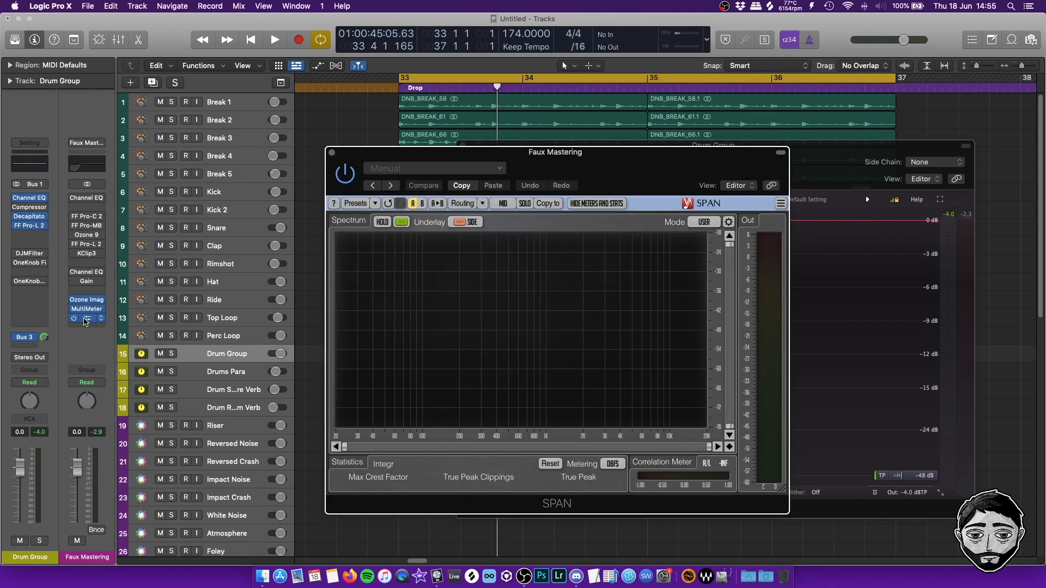
left_click(601, 203)
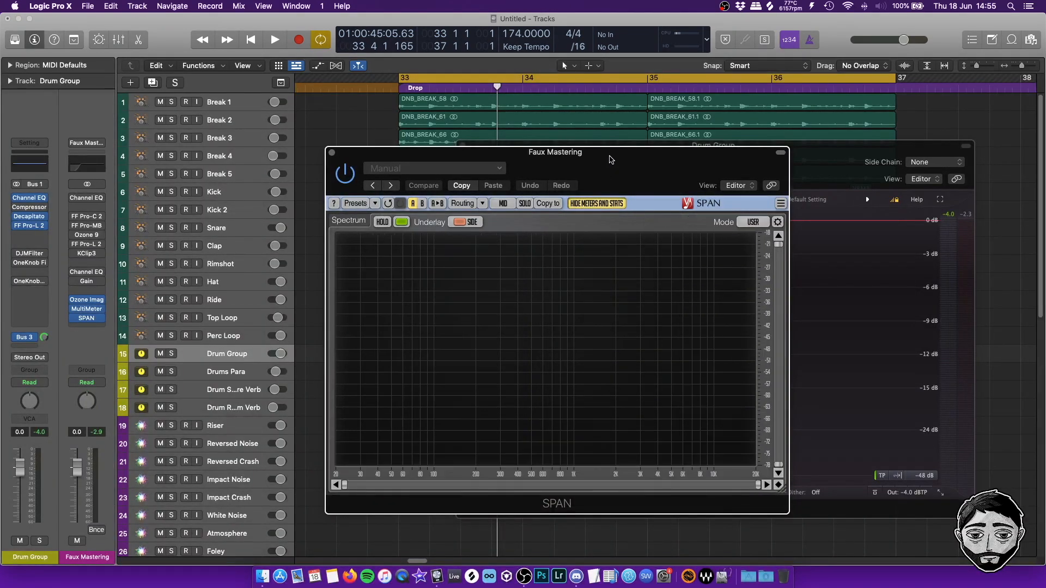
double_click(609, 154)
left_click_drag(599, 143, 587, 167)
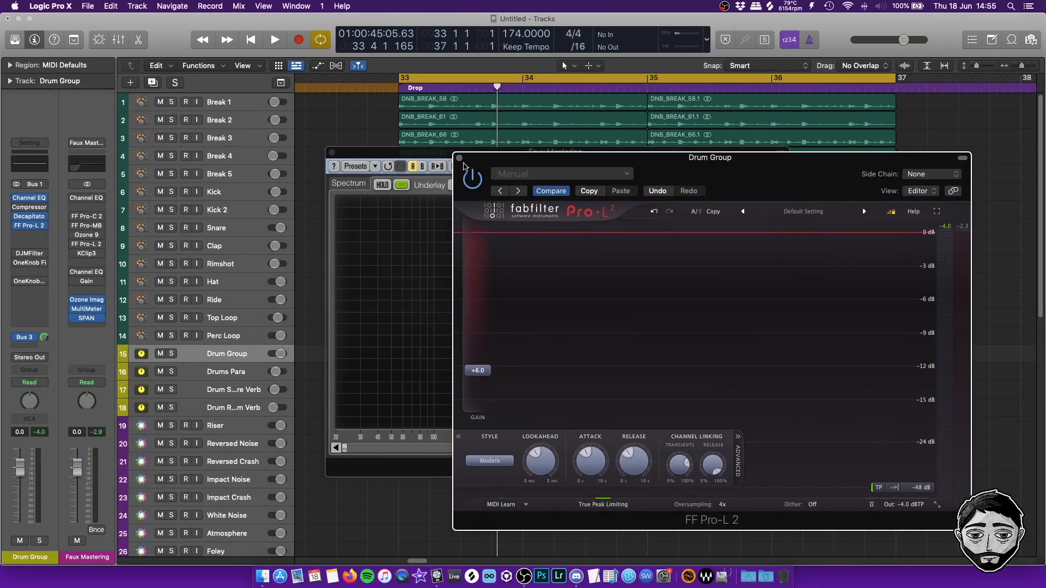
left_click(459, 158)
Play the drop drums, examine their frequency spectrum in SPAN and stop playback.
key("space")
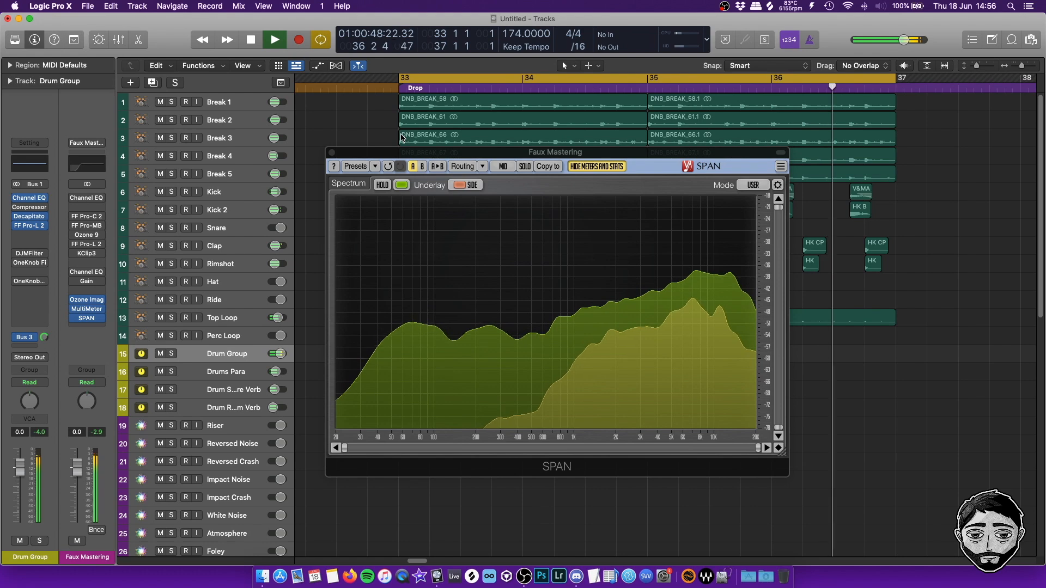
left_click_drag(362, 158, 421, 177)
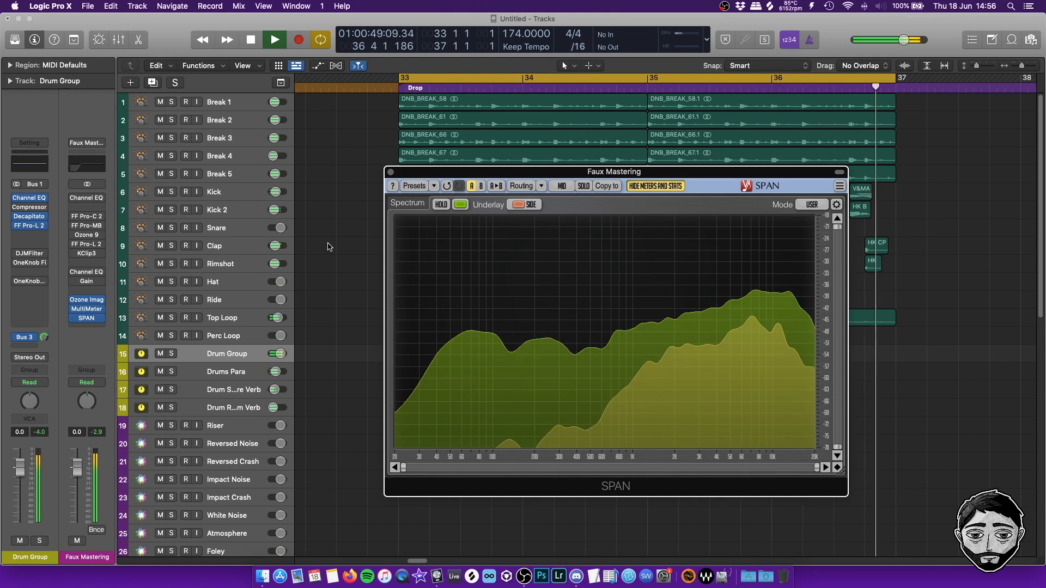
key("space")
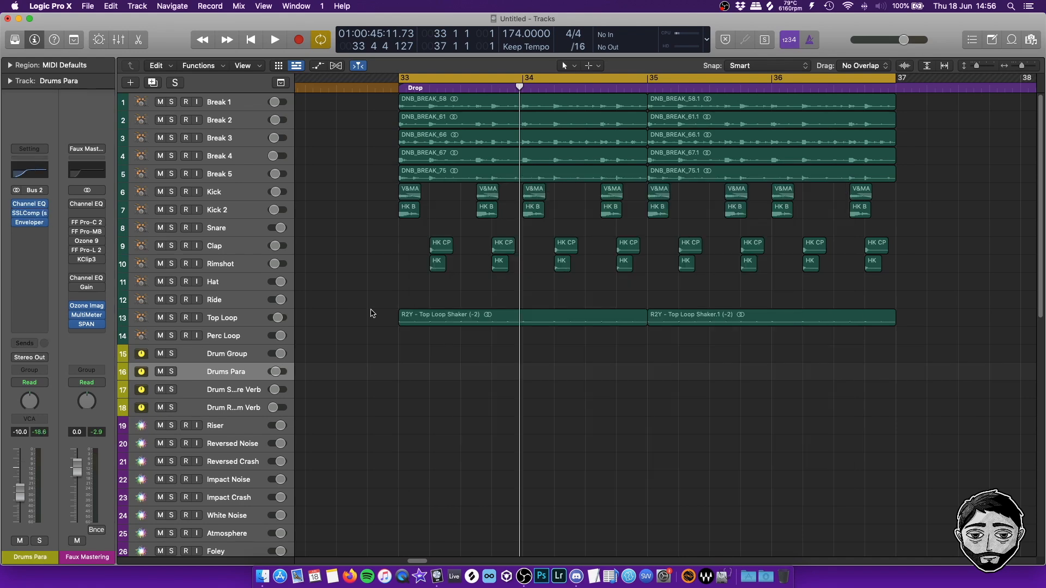
left_click_drag(367, 98, 926, 284)
left_click(979, 319)
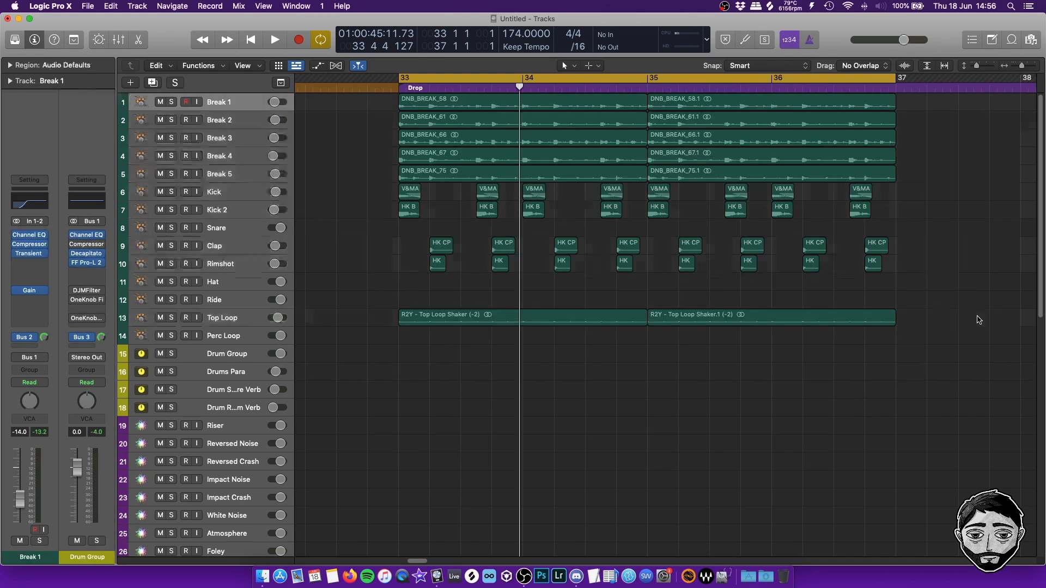